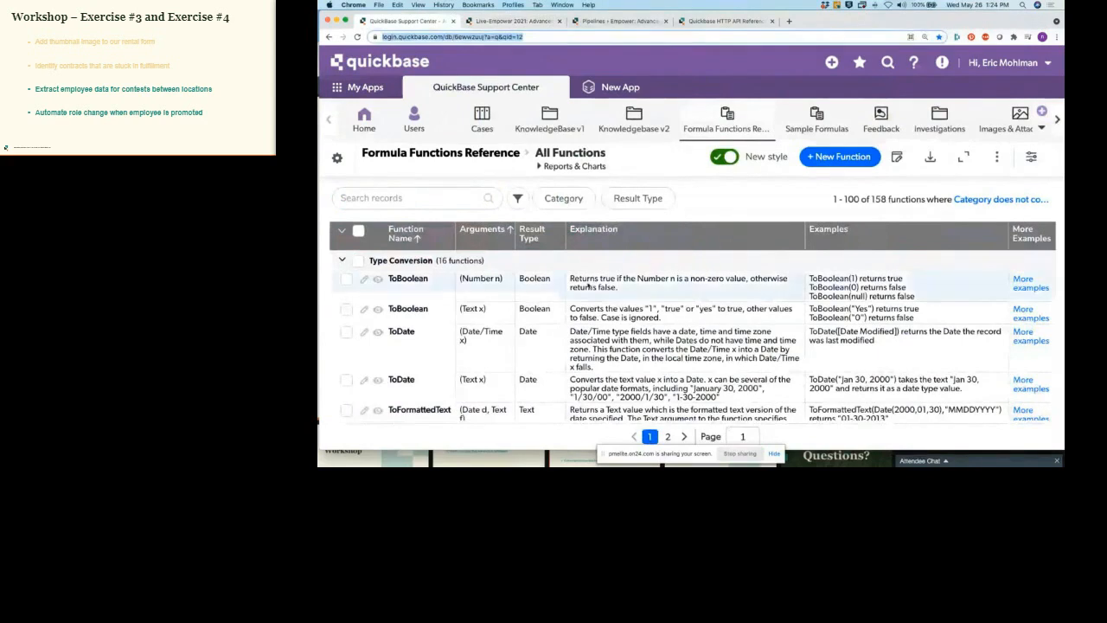
Step: Review the ToBoolean function's explanation and examples in the Formula Functions Reference
click(890, 463)
drag(691, 59, 1064, 80)
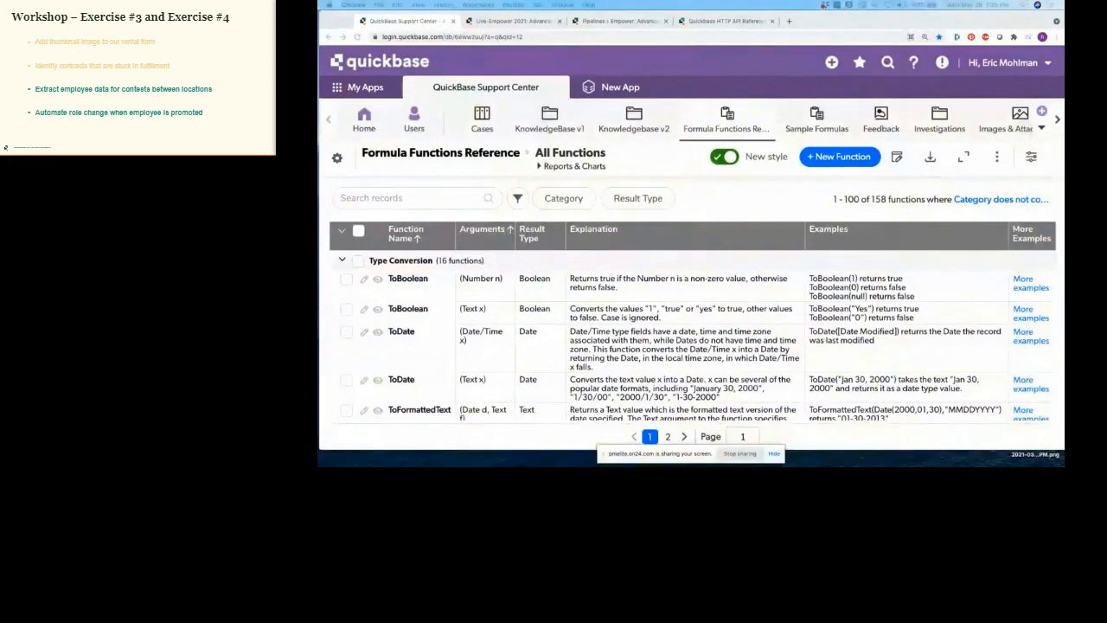
click(697, 207)
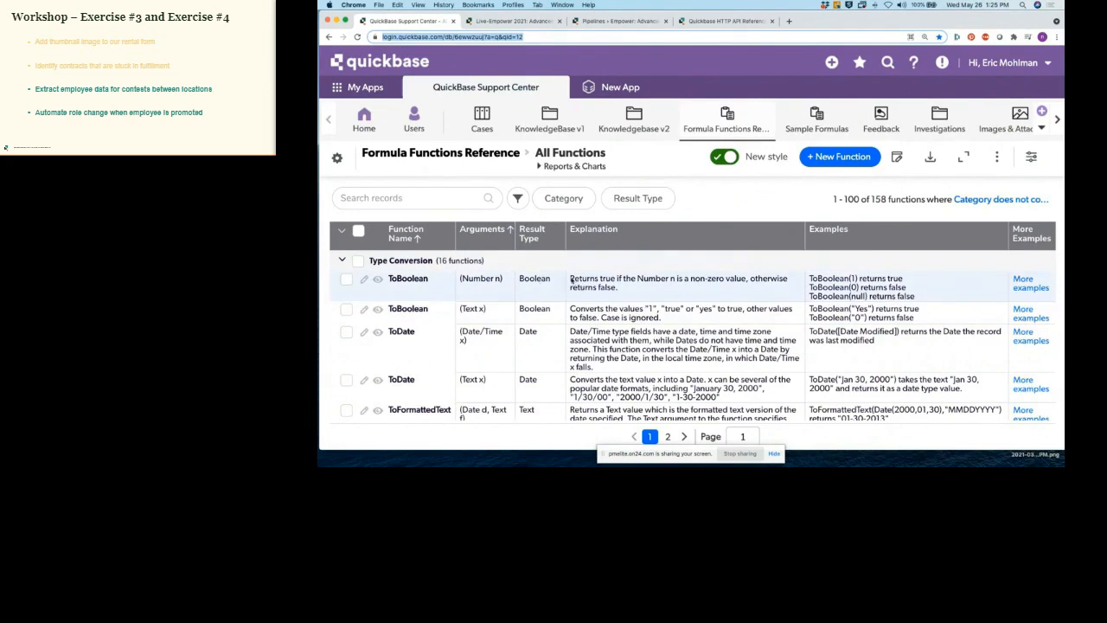
drag(570, 279, 618, 289)
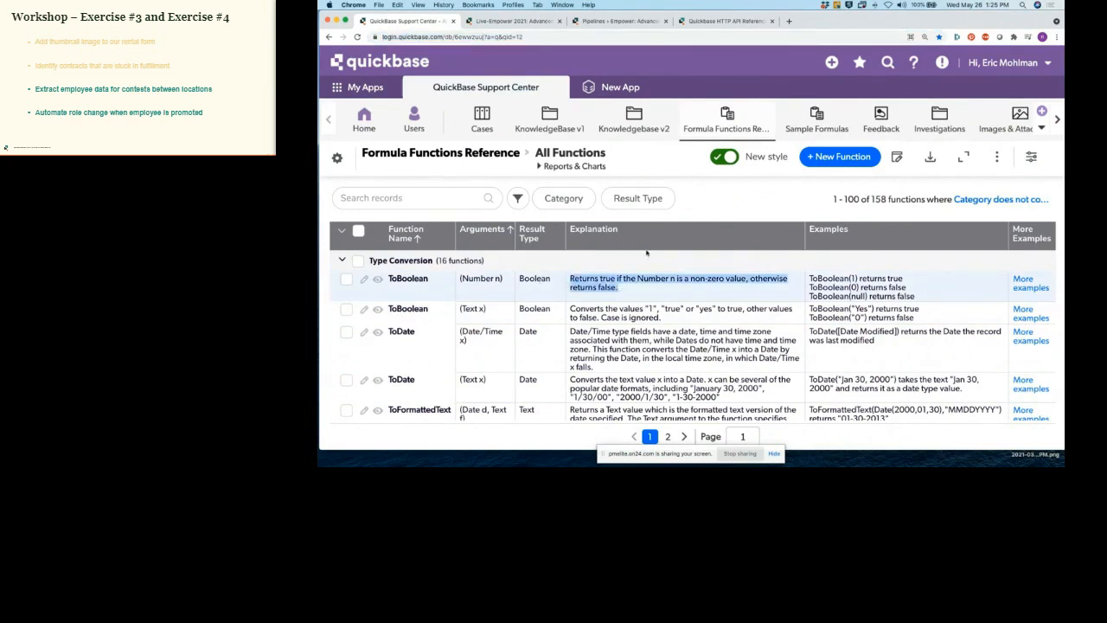
click(687, 215)
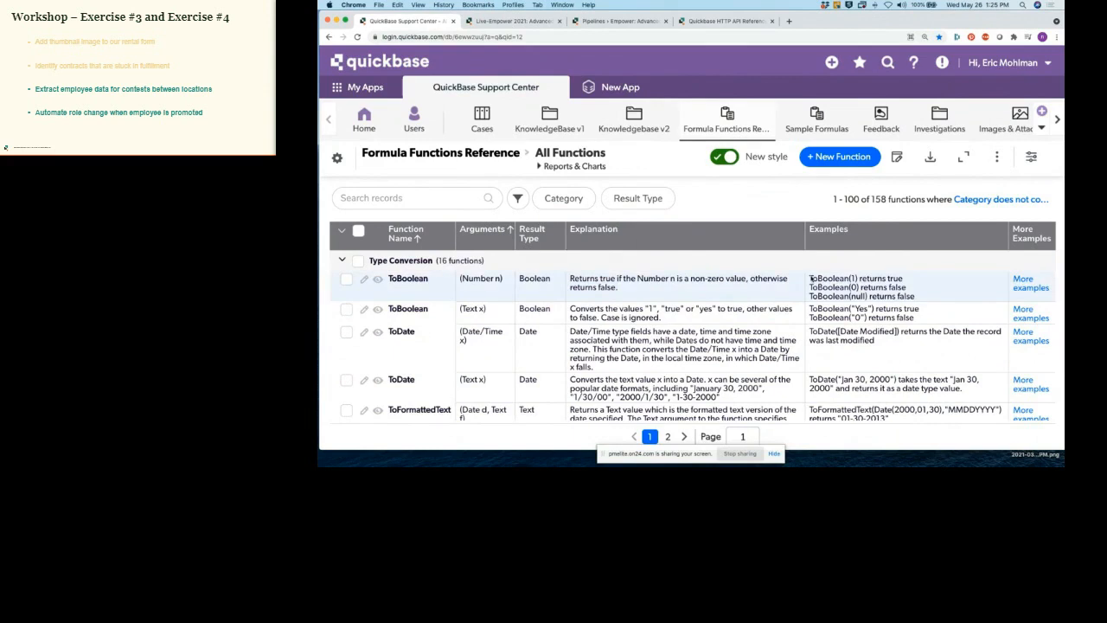
drag(810, 278, 919, 300)
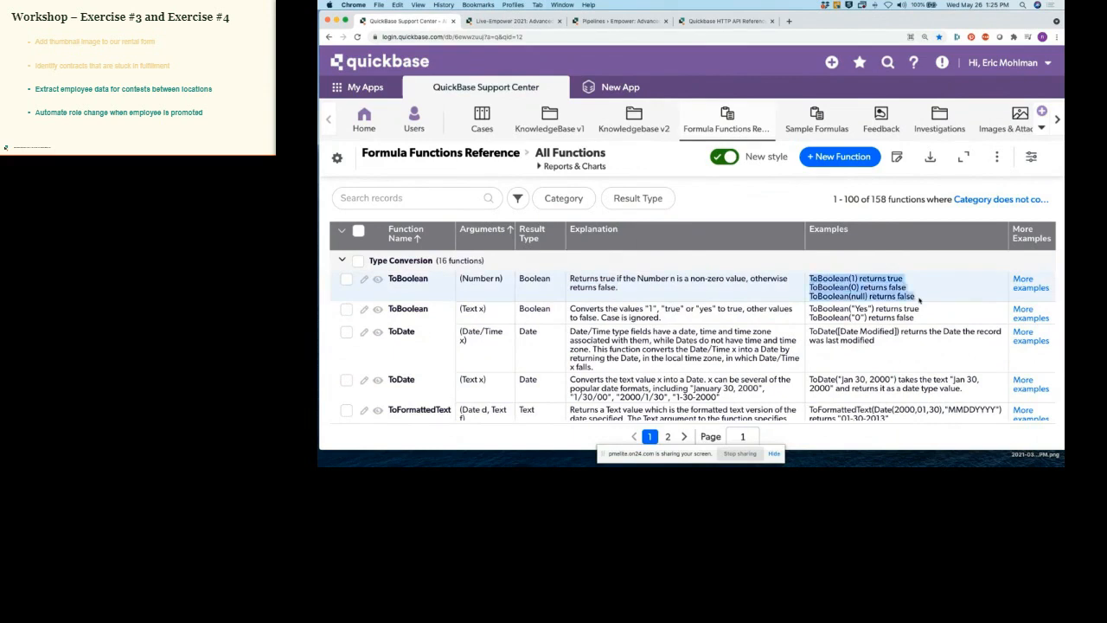
click(912, 215)
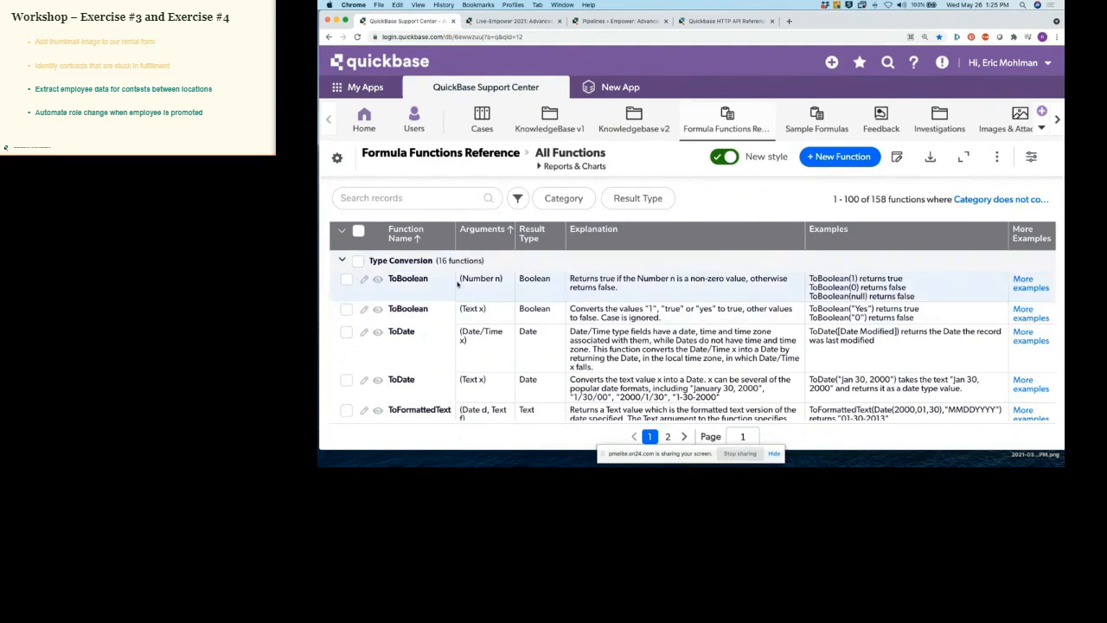
Step: Search the function reference for 'part' and review the Part function's arguments
click(429, 199)
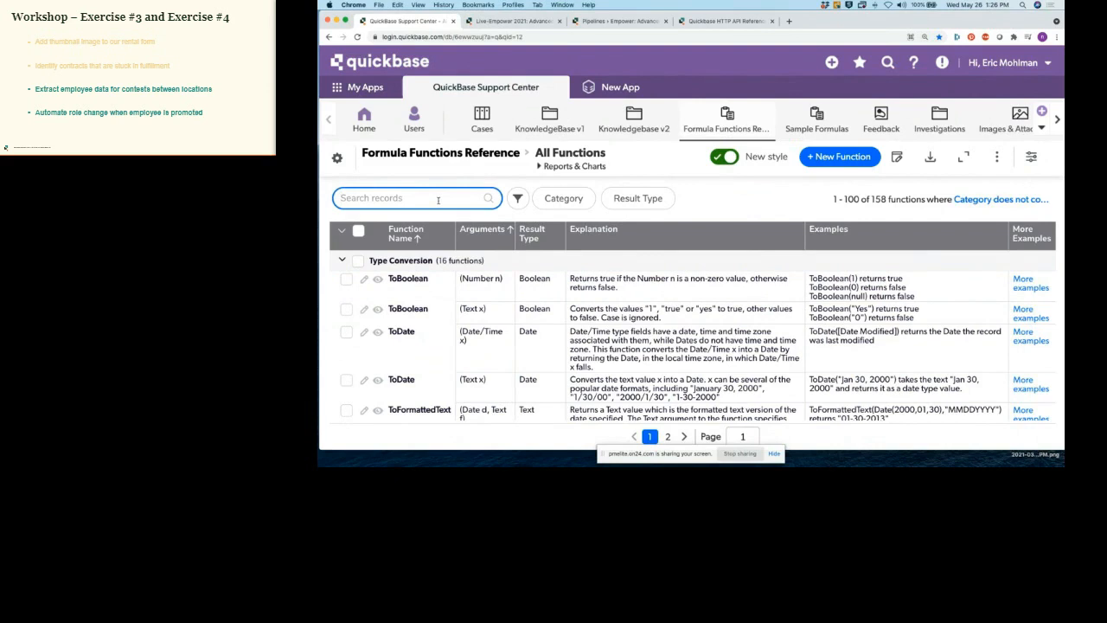
text(part)
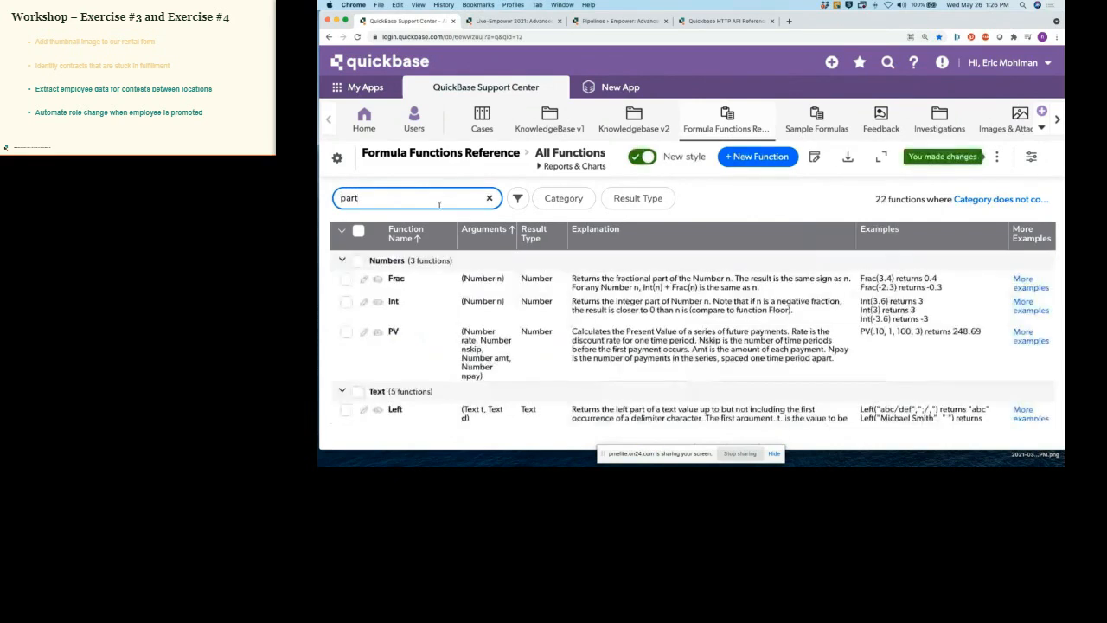
scroll(461, 309, down, 5)
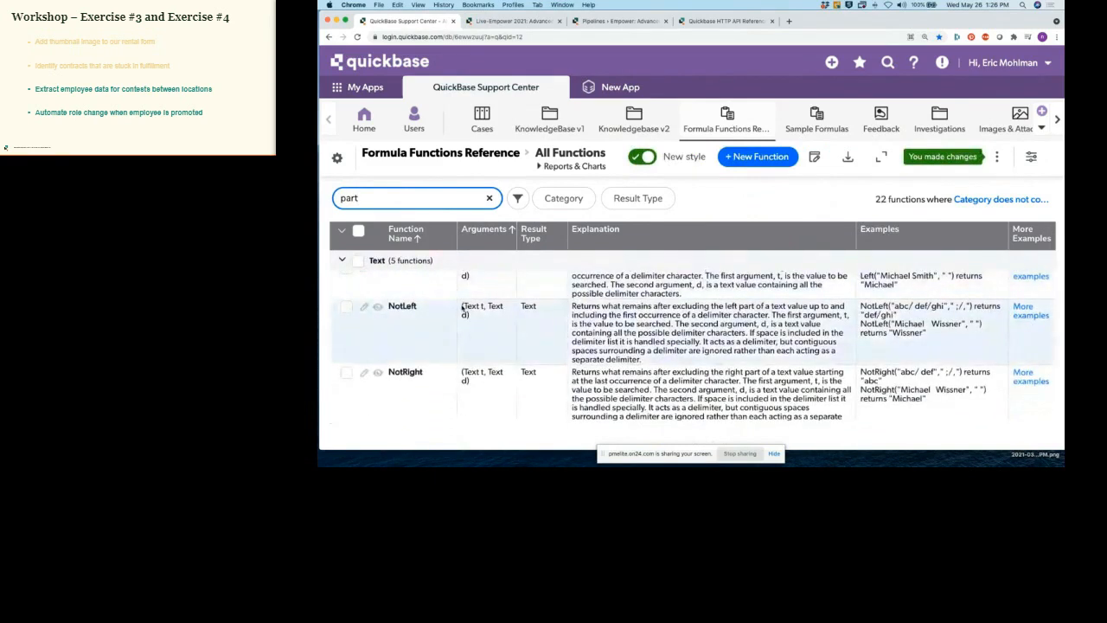
scroll(463, 309, down, 4)
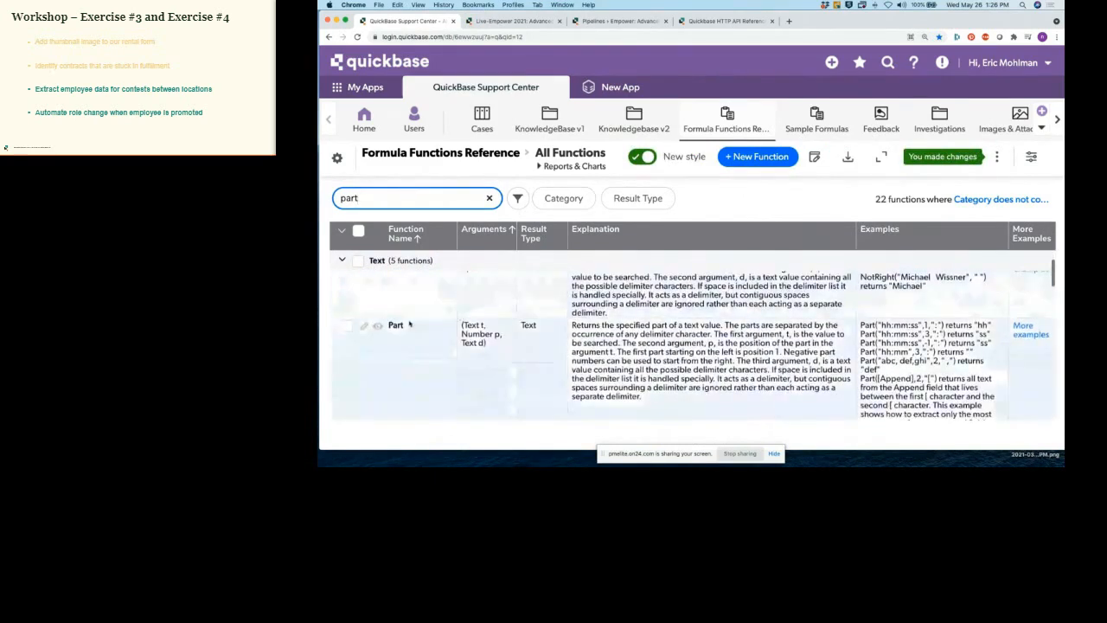
drag(462, 325, 487, 350)
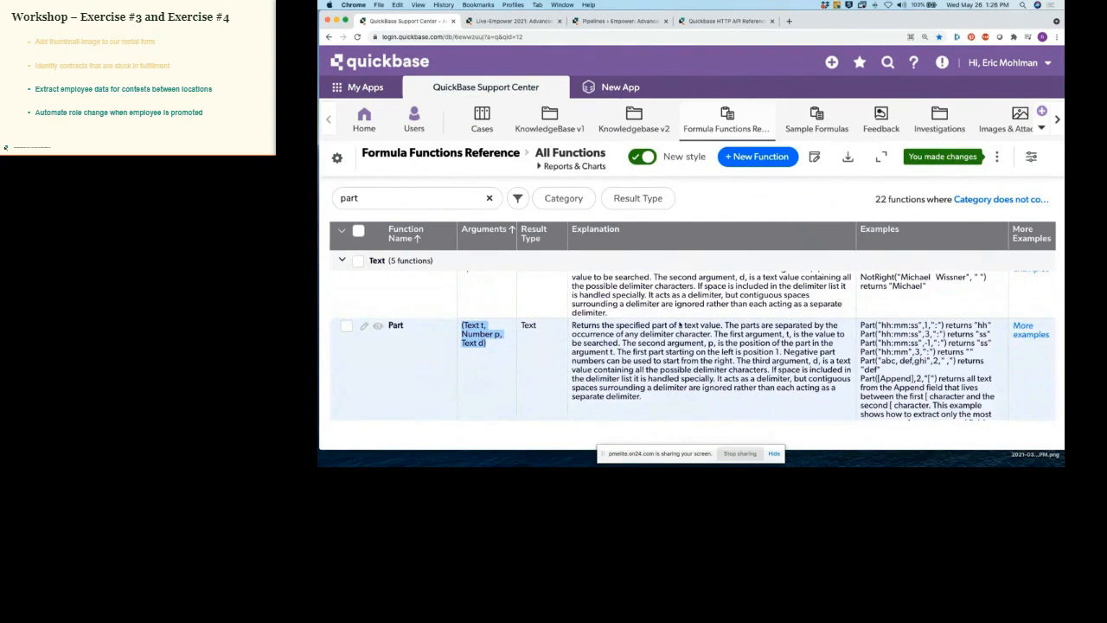
click(700, 318)
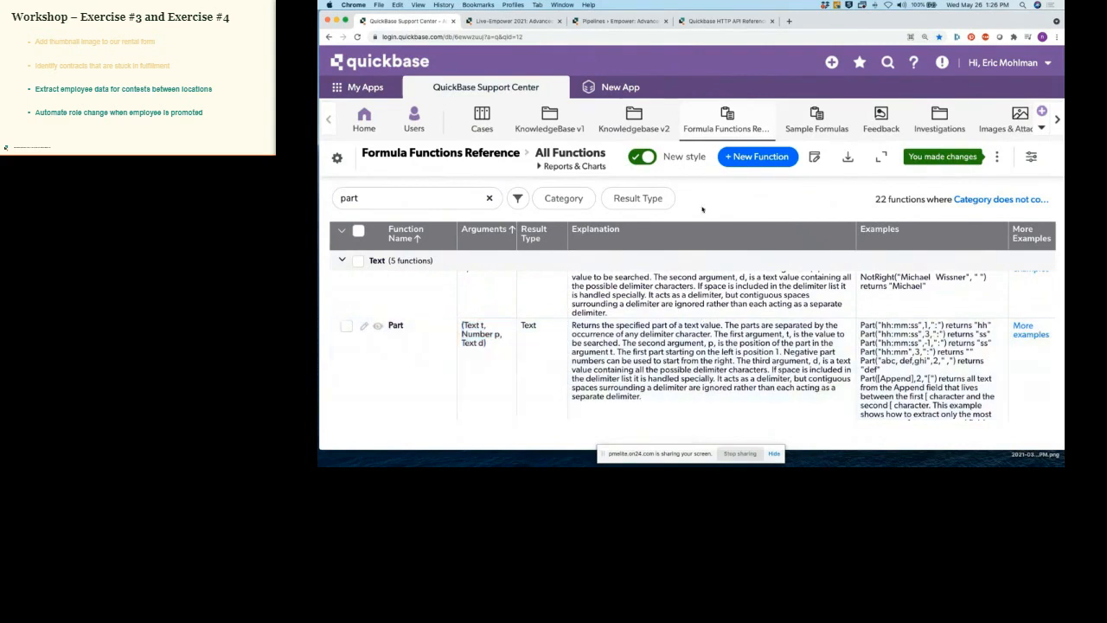
click(522, 22)
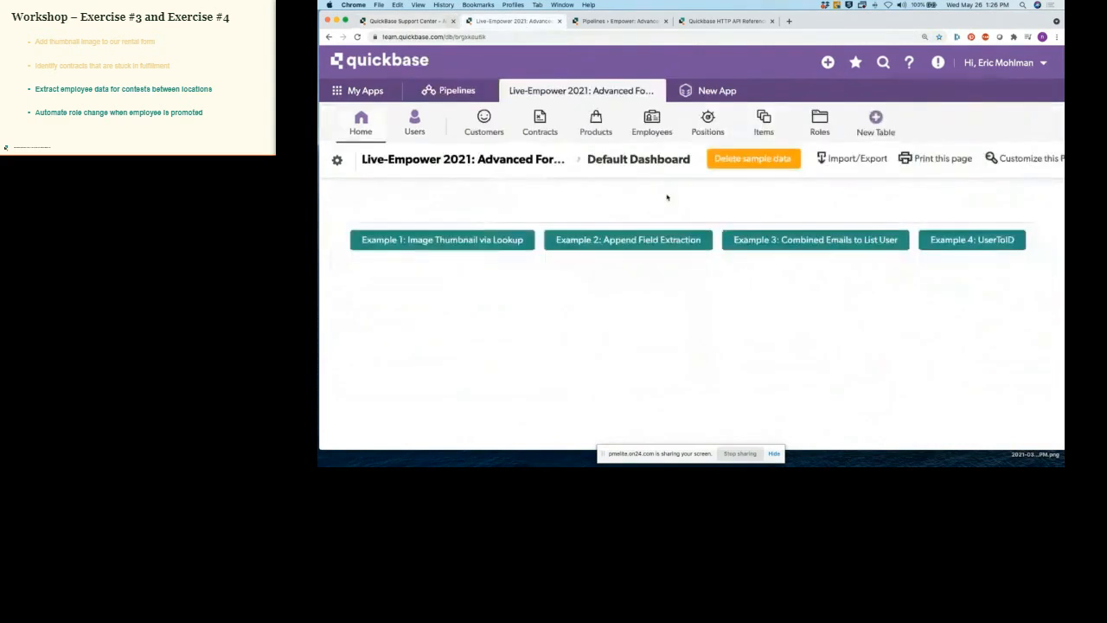
Step: Open the Contracts Example 3 report and the Employees table in a new tab
click(791, 242)
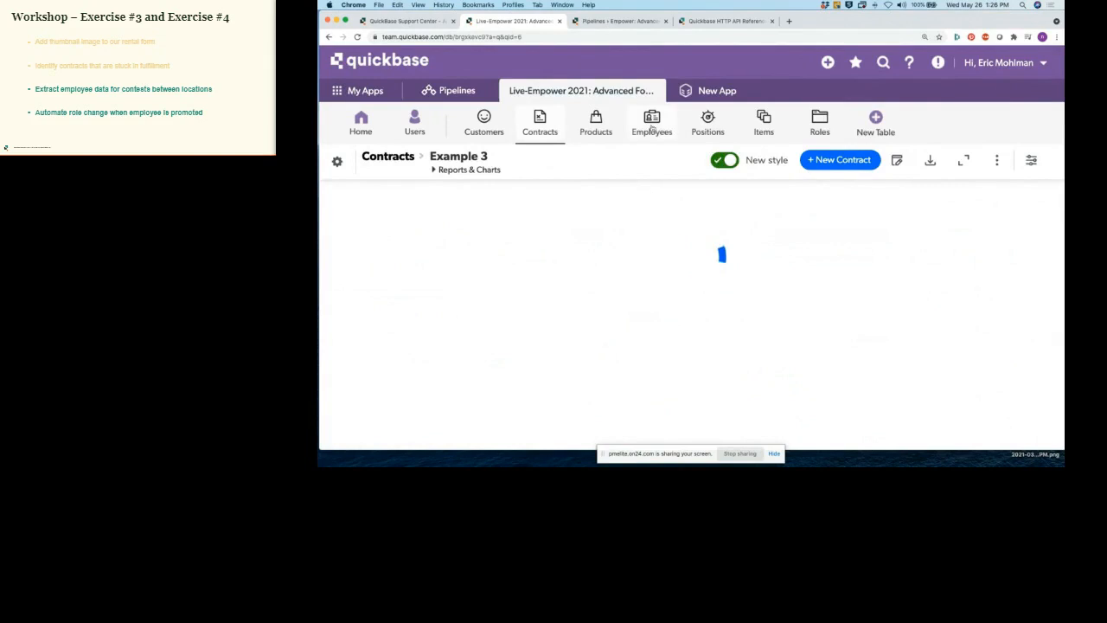
right_click(661, 126)
click(664, 129)
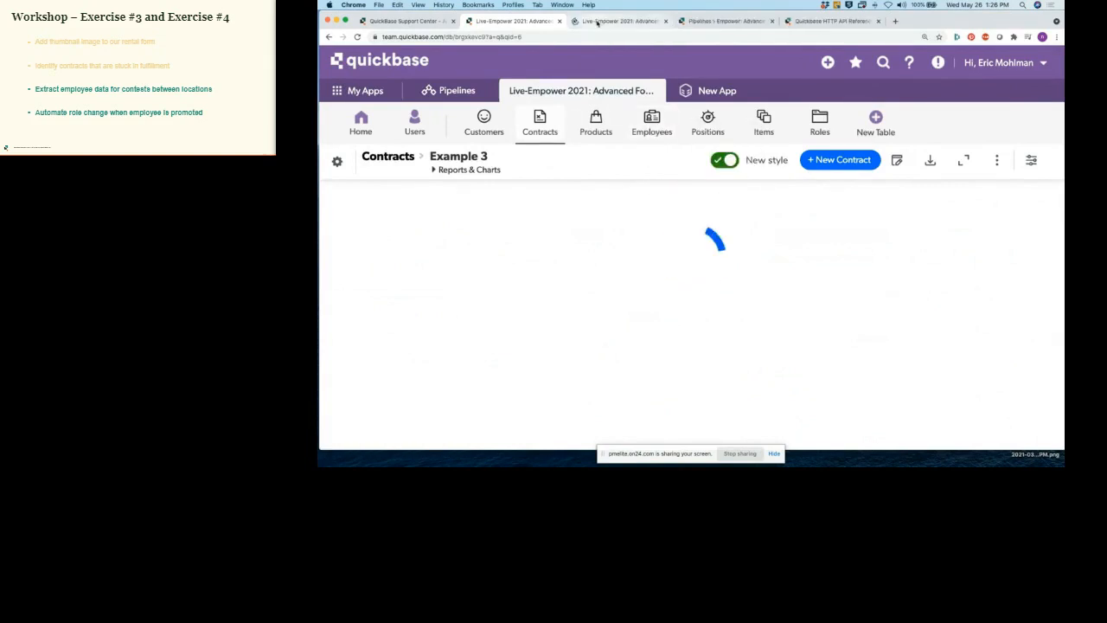
key(ctrl+Tab)
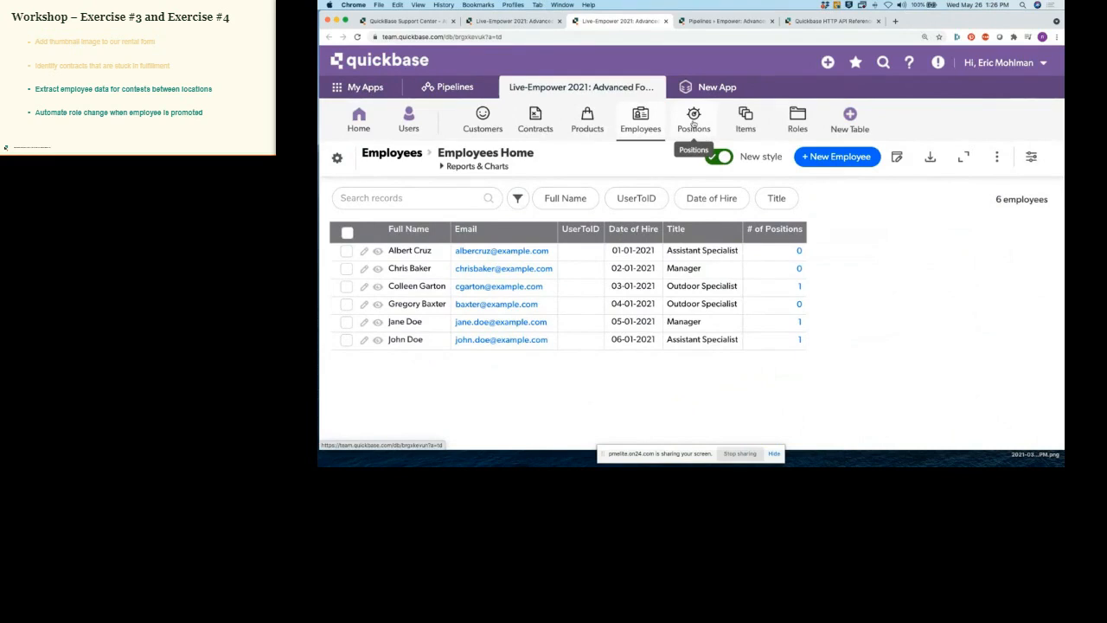
Step: Move between the Contracts and Employees tabs, then open the Positions home report
click(522, 24)
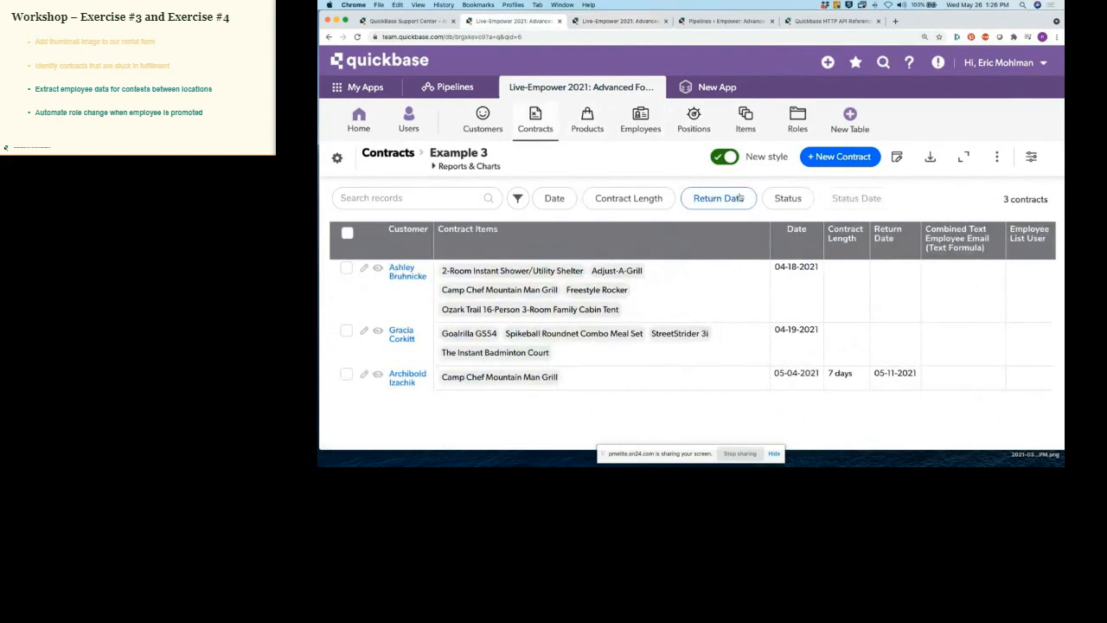
click(617, 25)
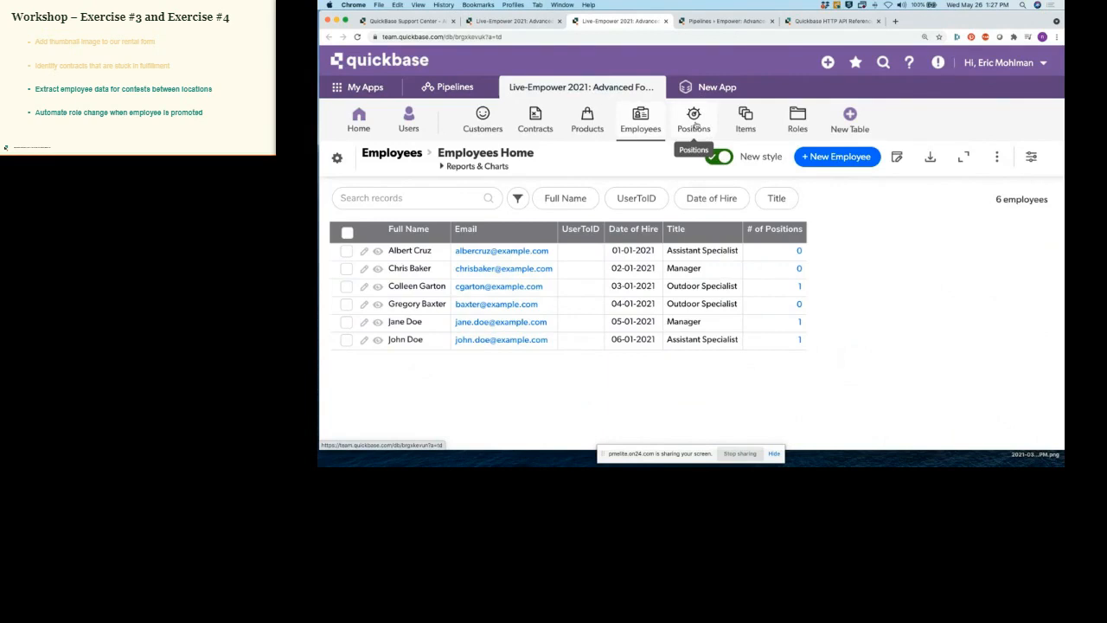
click(695, 124)
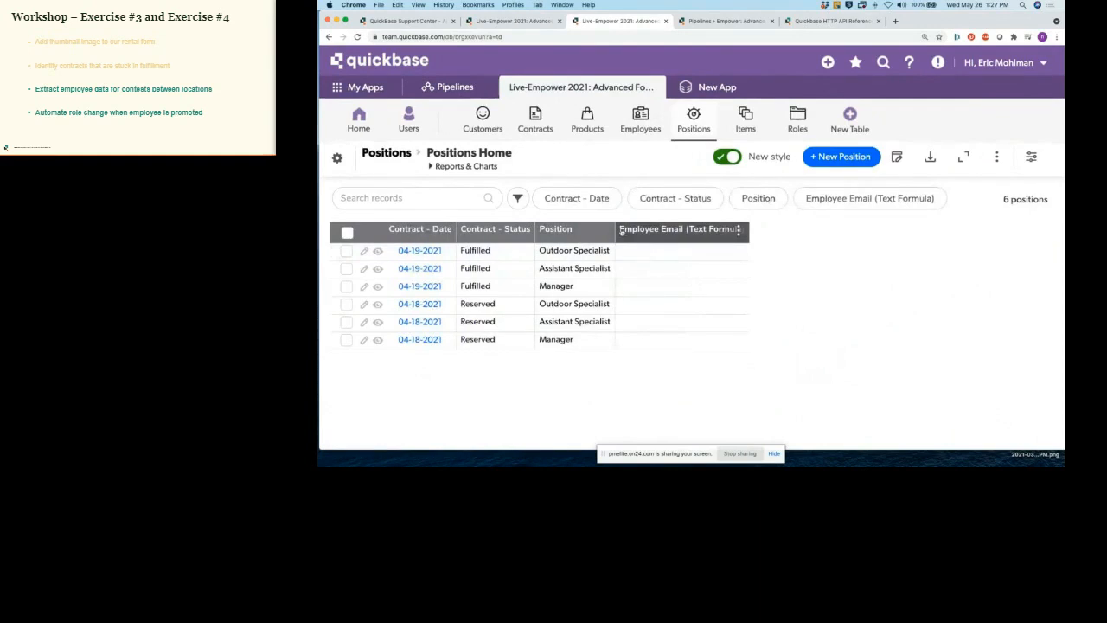
Step: Insert [Employee - Email] as the first line of the Employee Email (Text Formula) formula and save
click(739, 230)
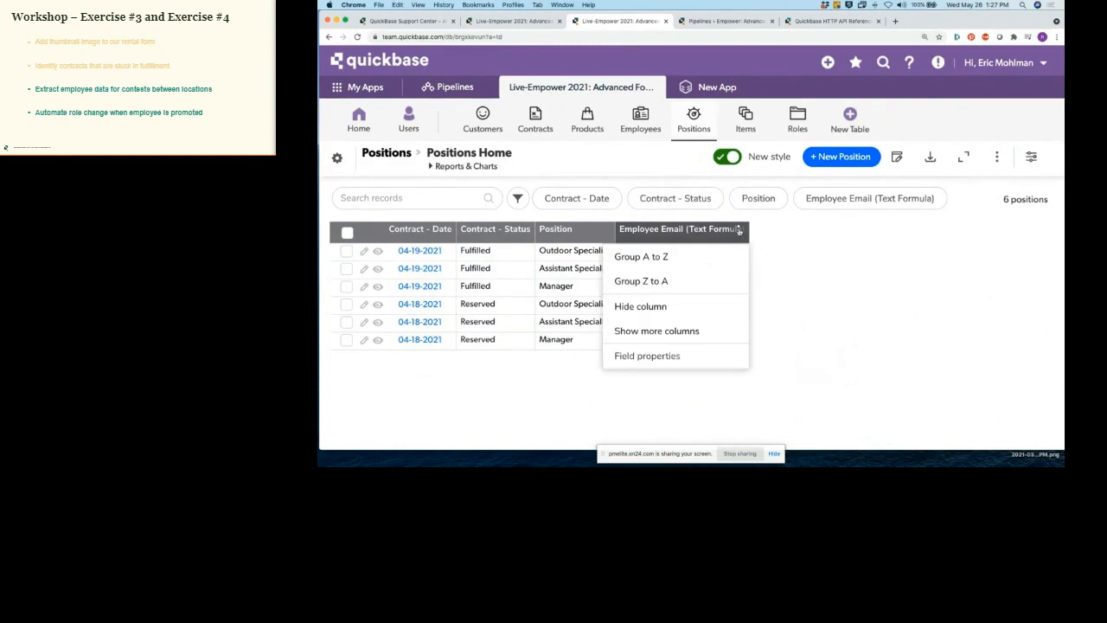
click(661, 357)
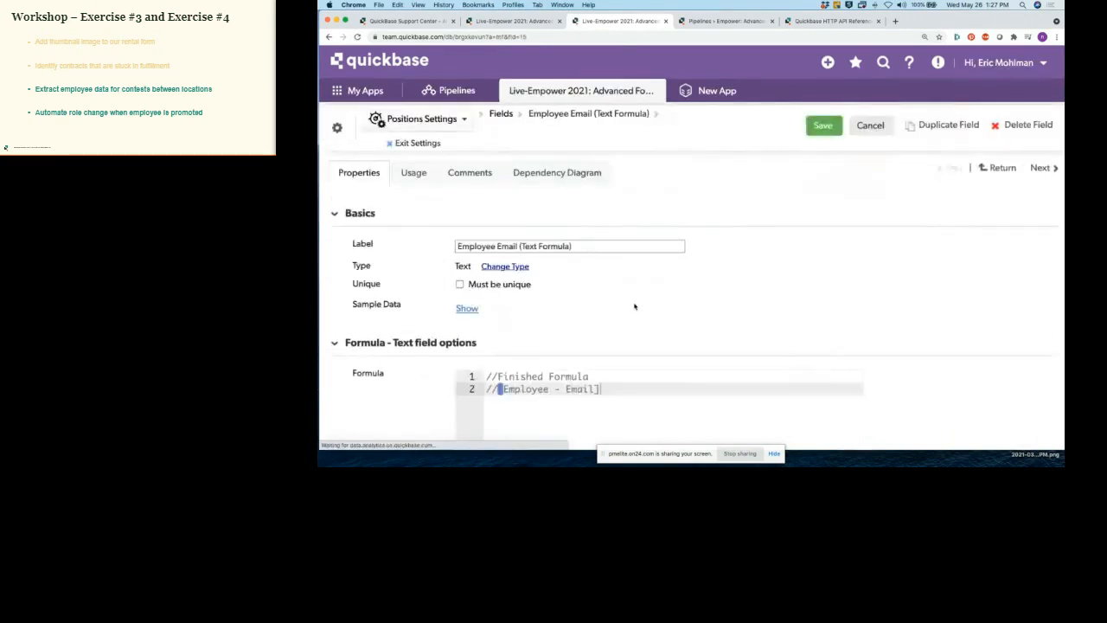
scroll(634, 304, down, 2)
click(487, 309)
key(Return)
key(Return)
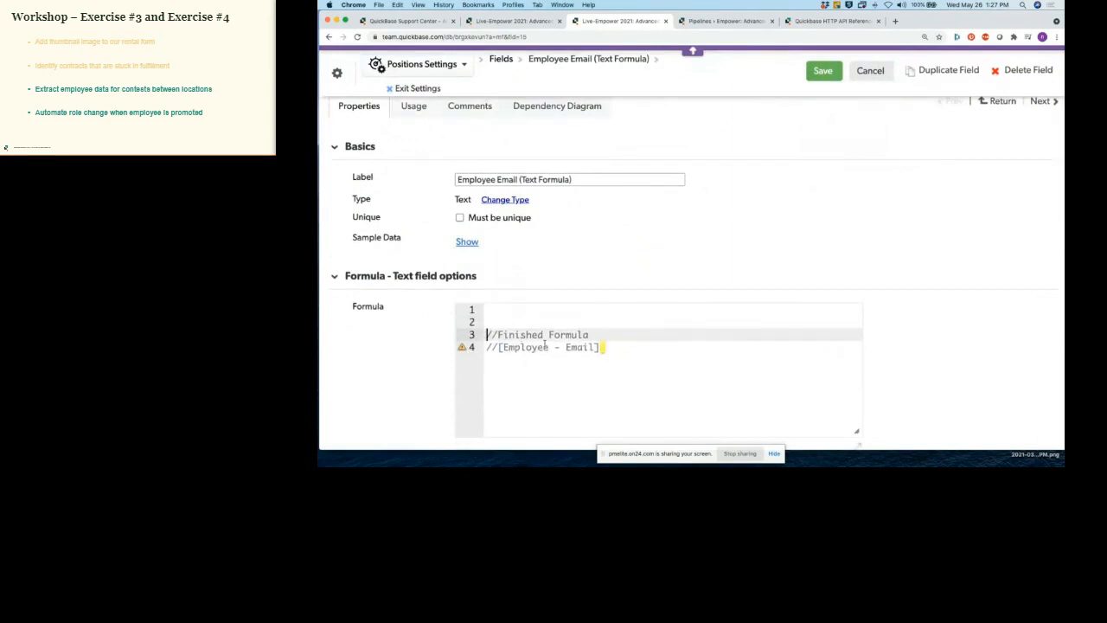
click(491, 308)
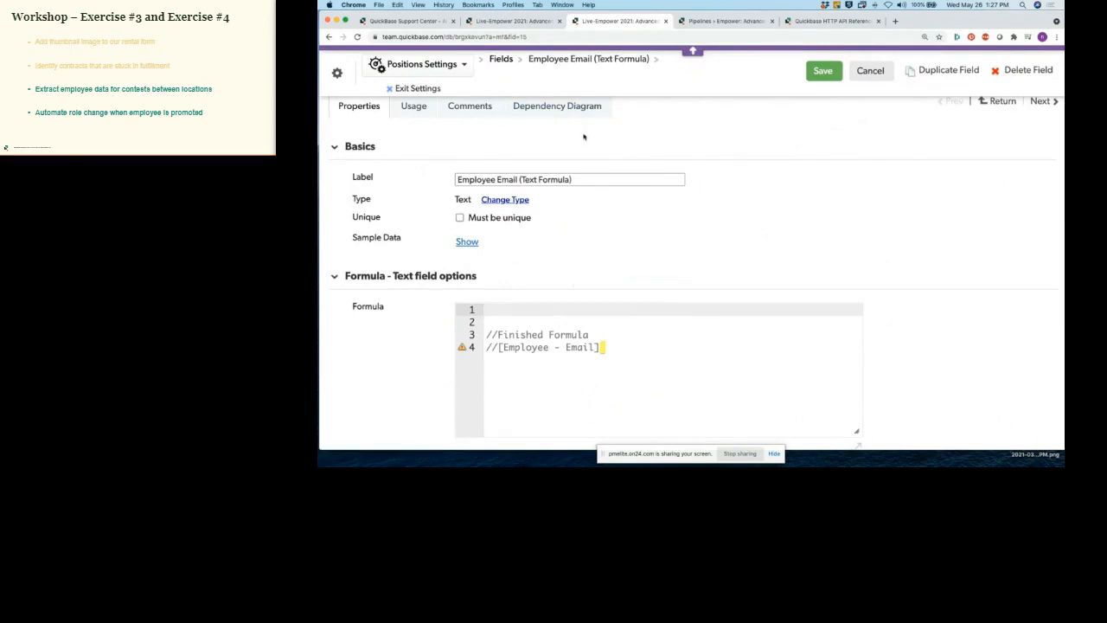
scroll(582, 138, down, 1)
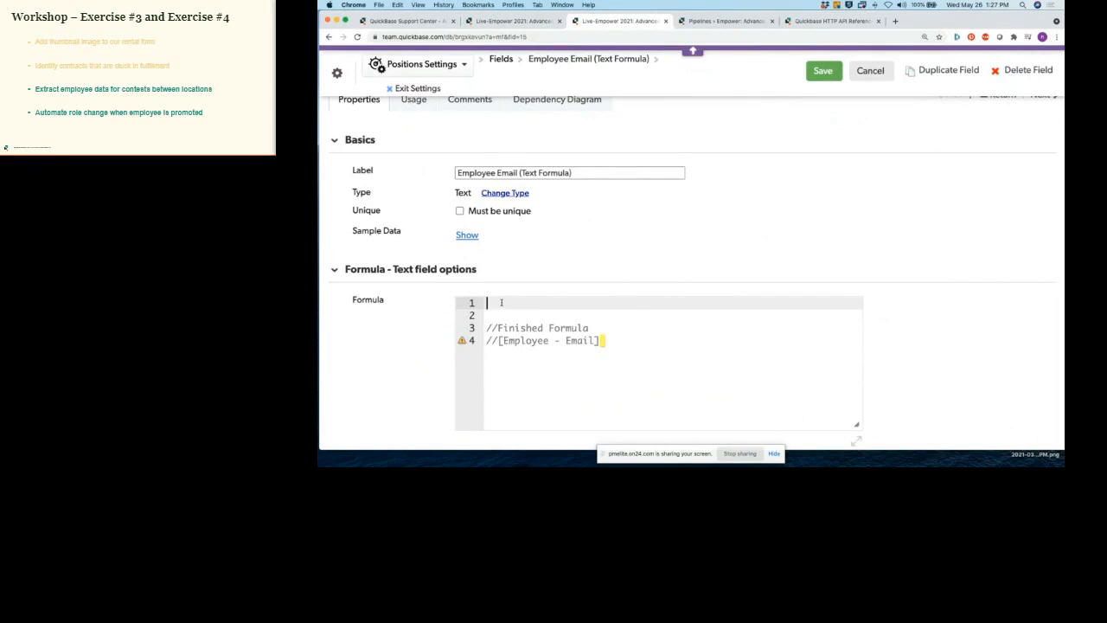
scroll(519, 328, down, 2)
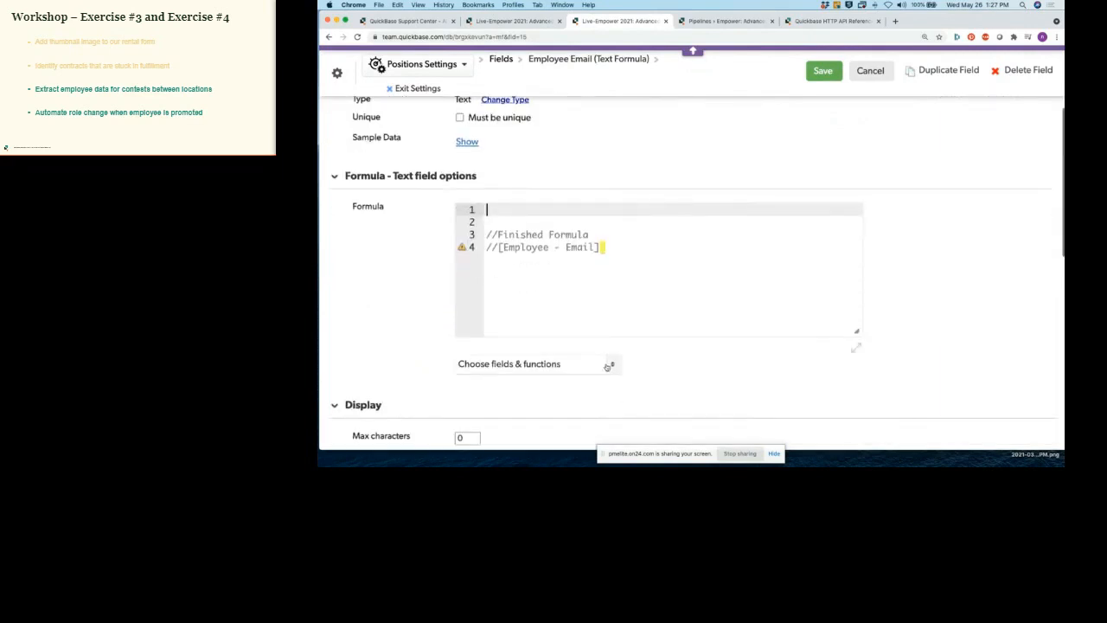
click(608, 365)
scroll(529, 317, down, 5)
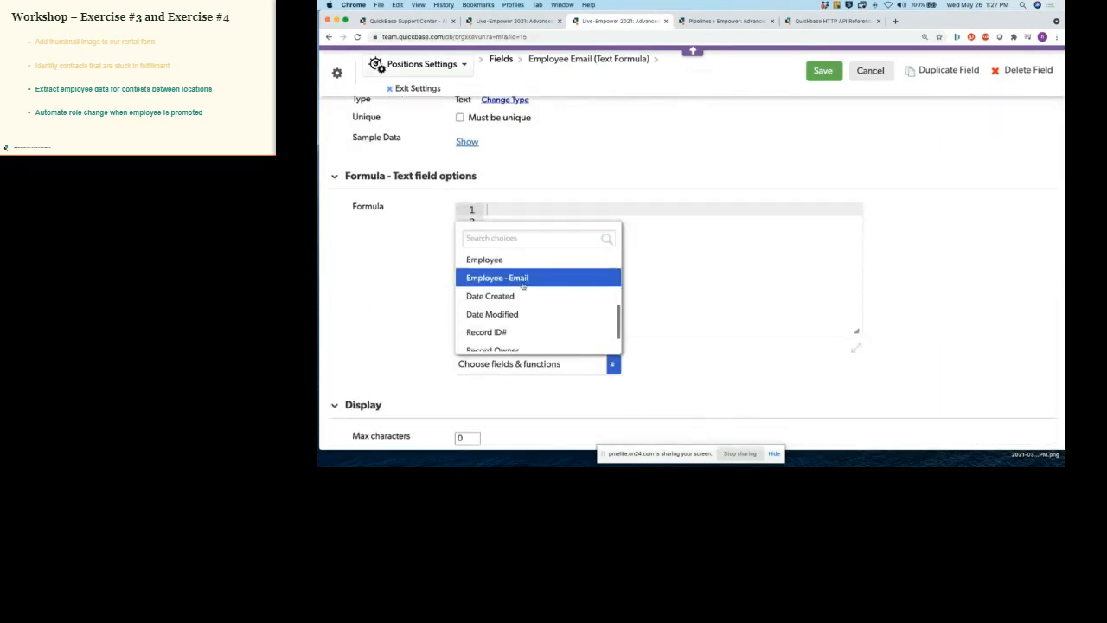
click(524, 286)
click(823, 71)
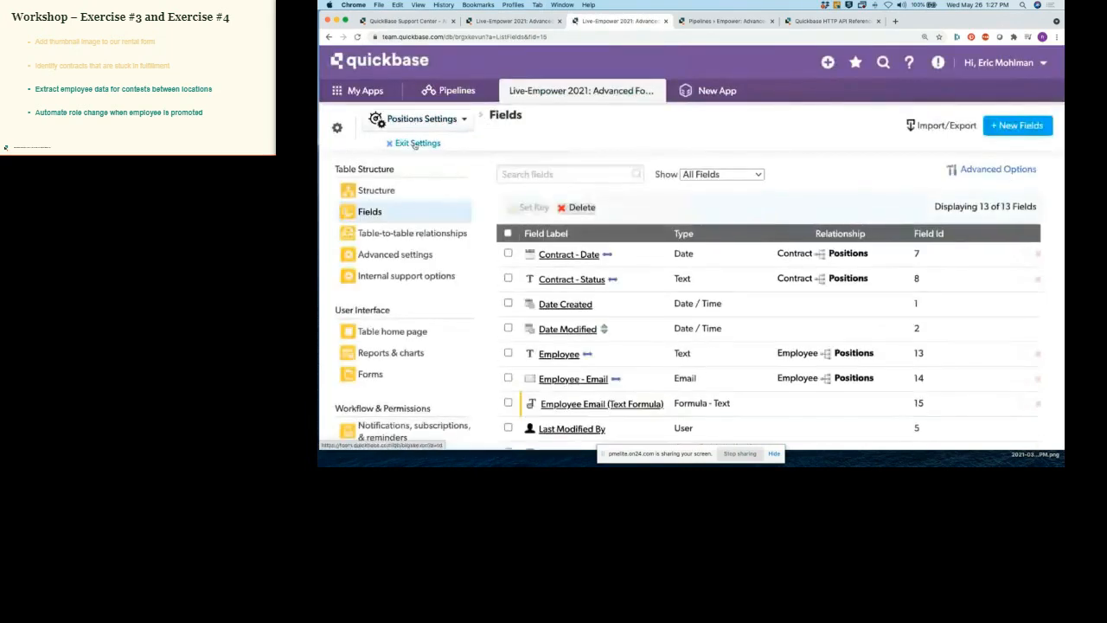
click(414, 142)
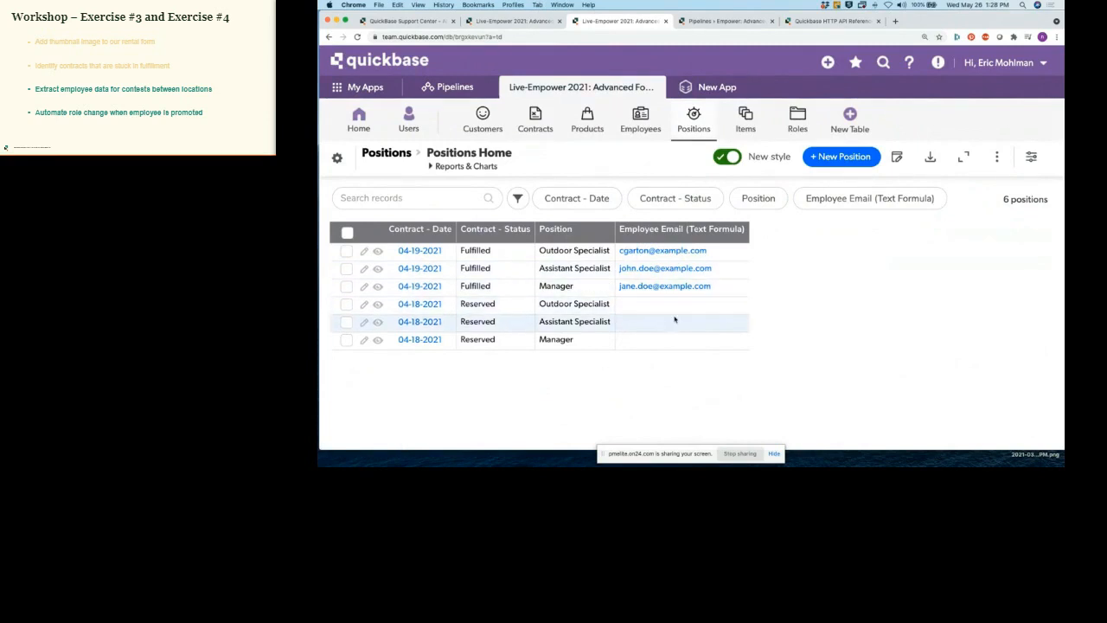
Step: Open the Contracts–Positions relationship and start a summary field, reviewing the summary options
click(338, 157)
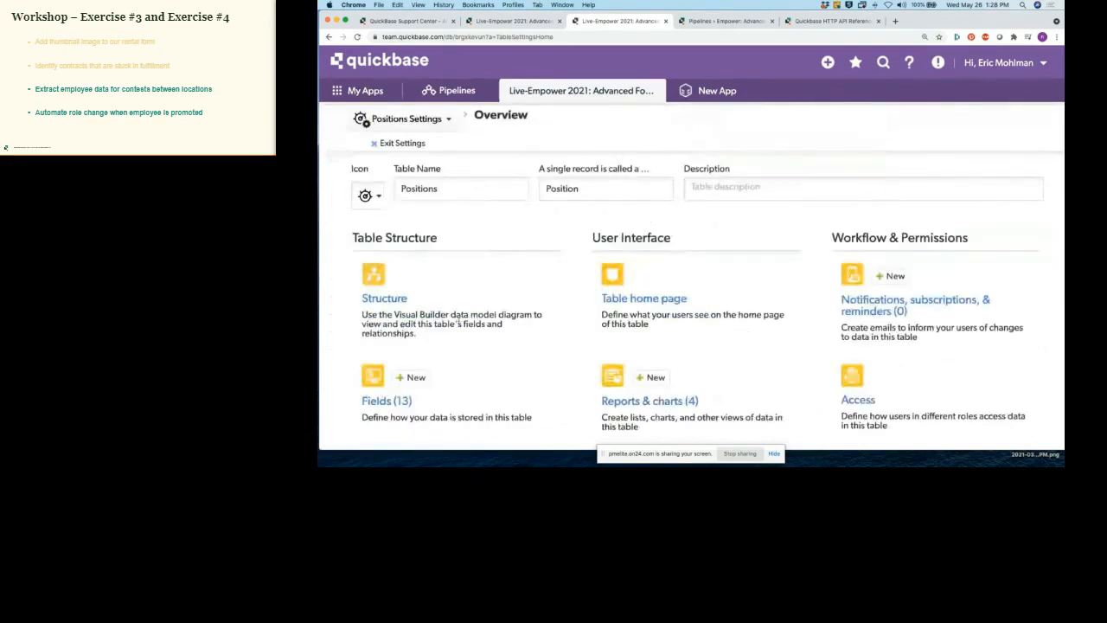
scroll(458, 320, down, 2)
click(460, 395)
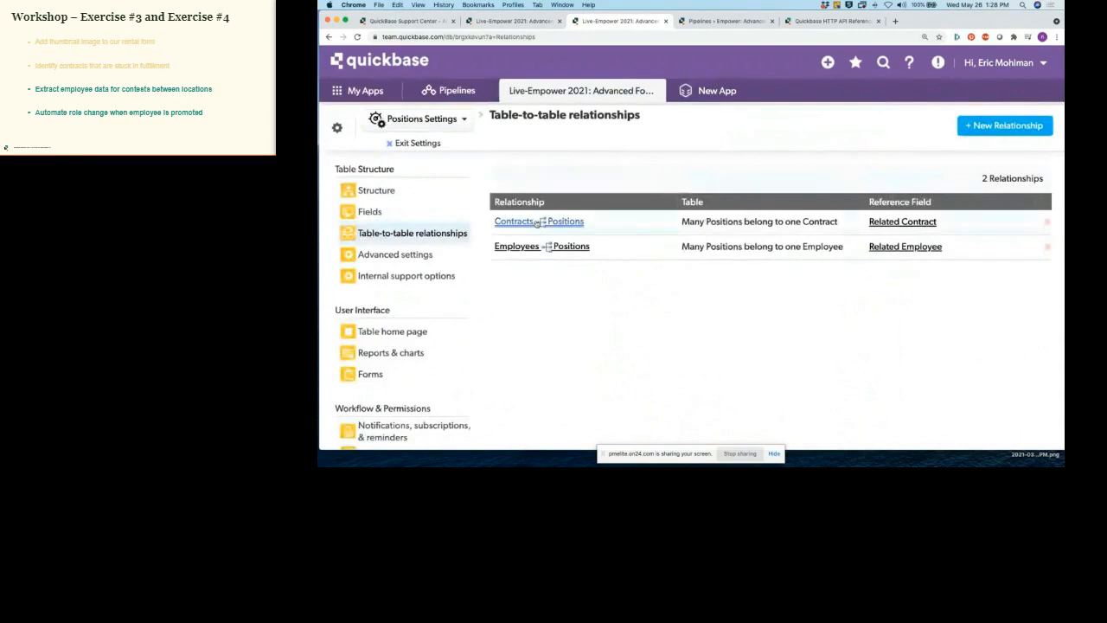
click(538, 222)
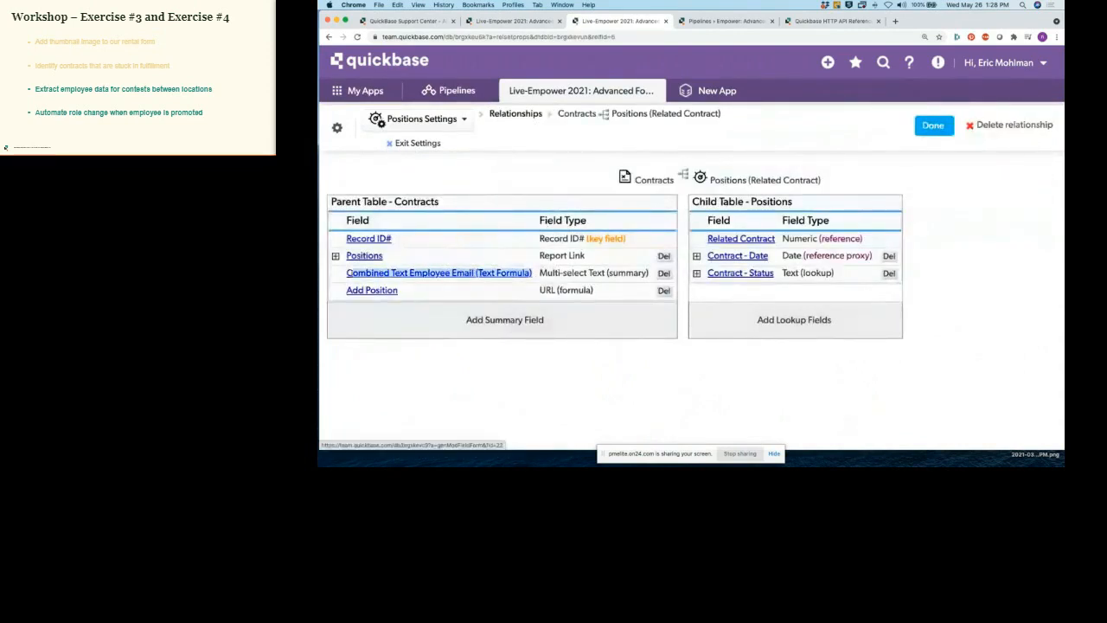
click(505, 321)
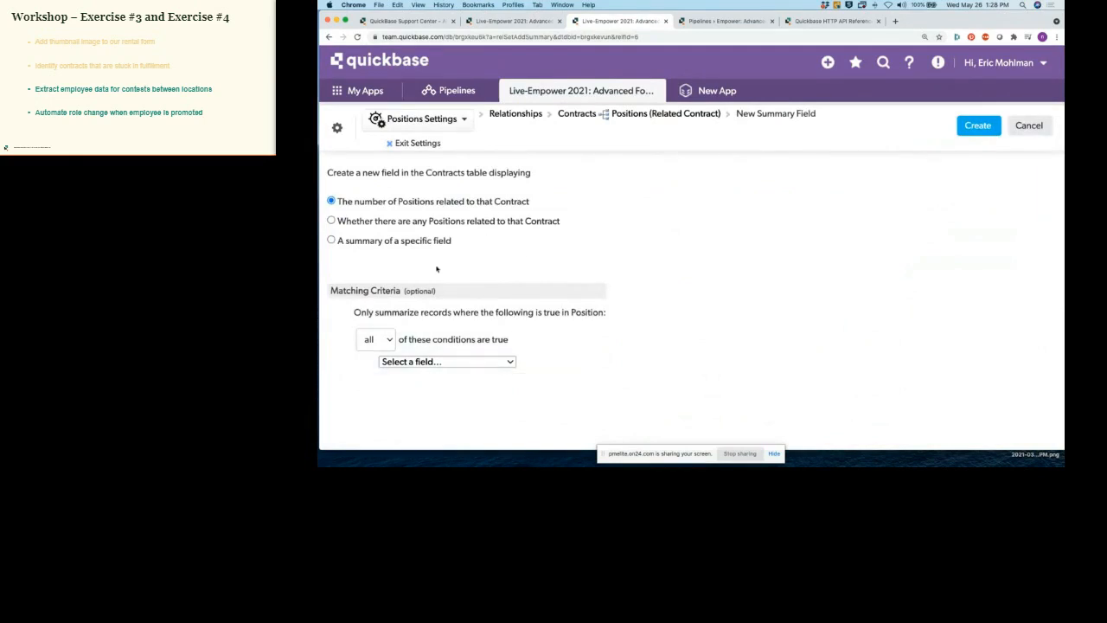
drag(338, 242, 455, 243)
drag(339, 201, 498, 210)
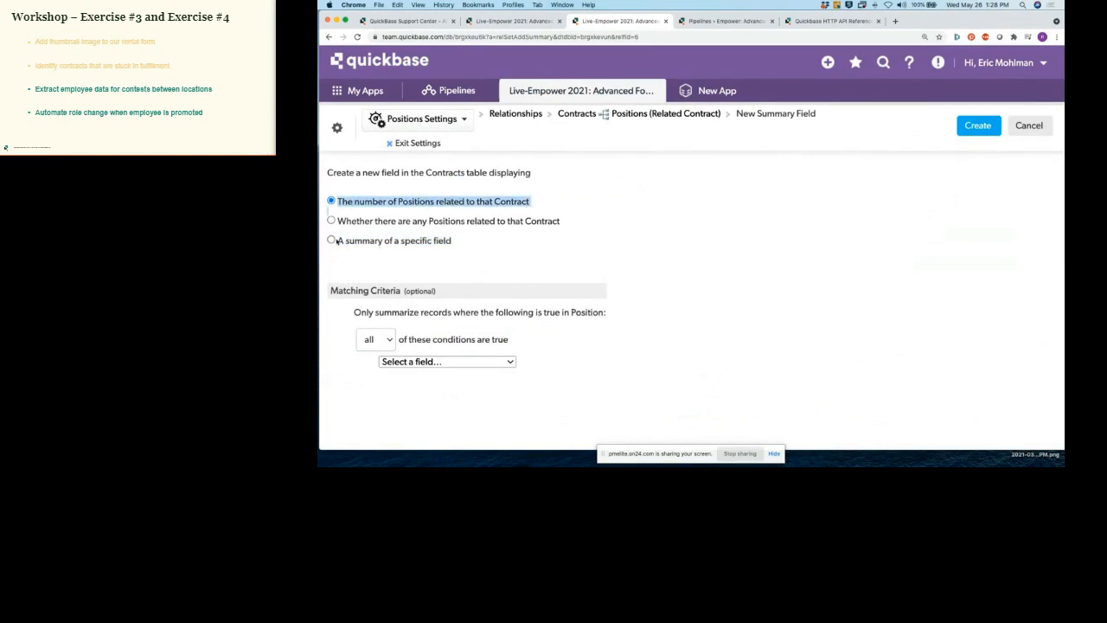
drag(340, 223, 550, 223)
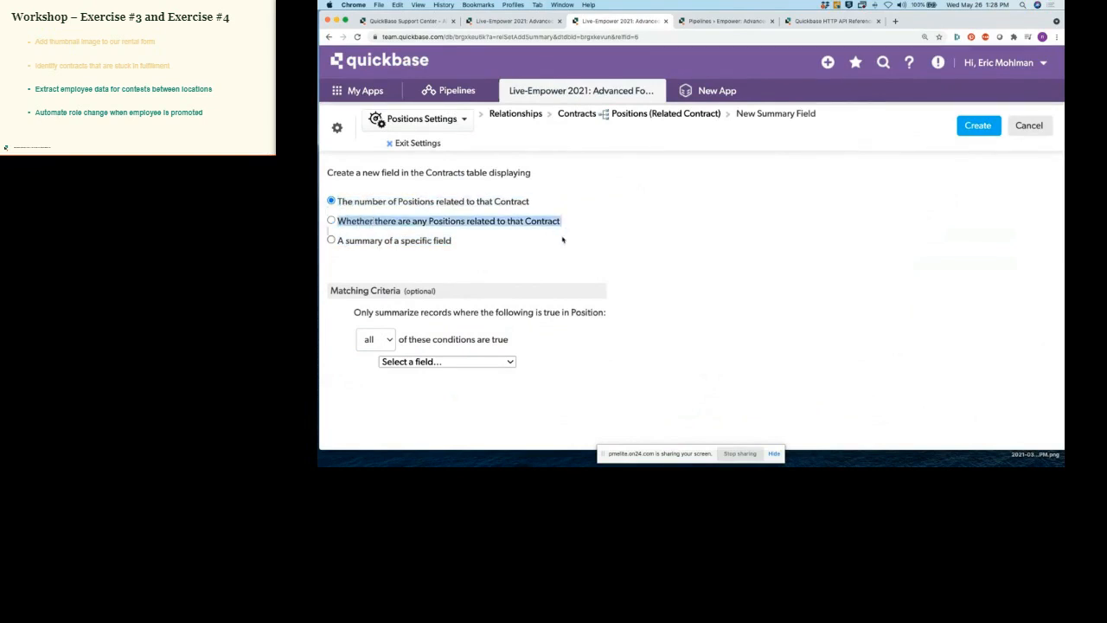
Step: Create a Combined Text summary of Employee Email (Text Formula) on the Contracts table
click(332, 241)
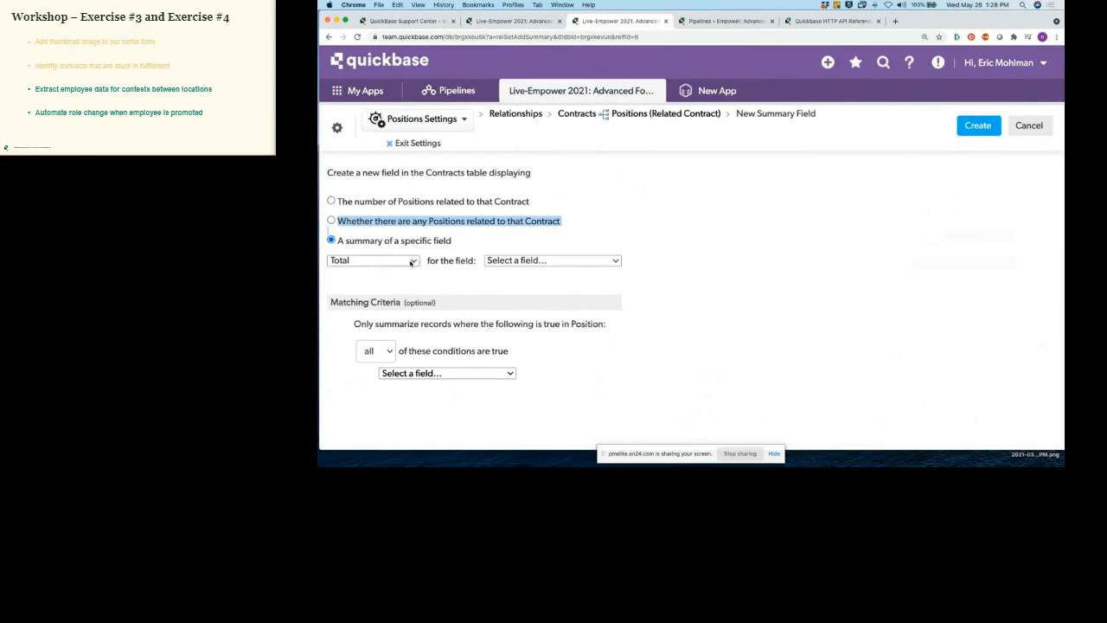
click(412, 262)
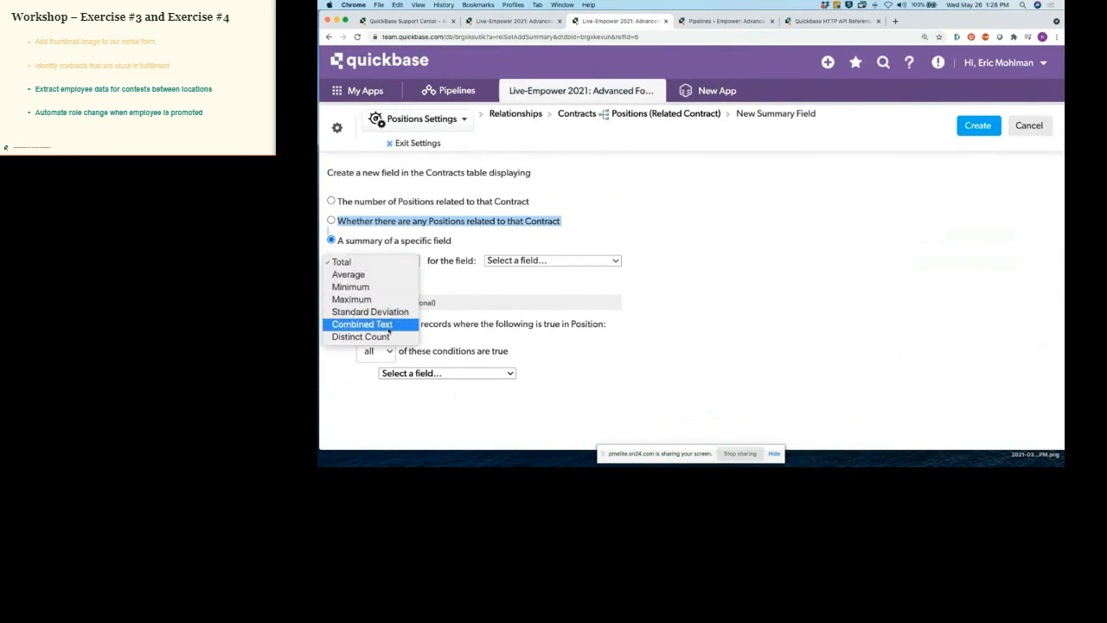
click(378, 323)
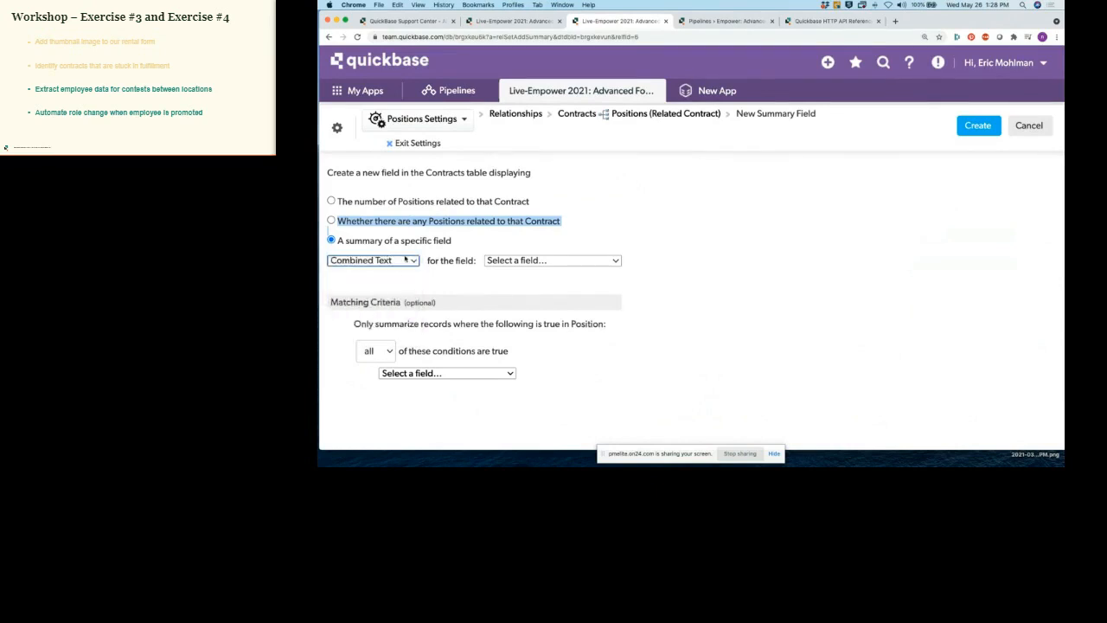
click(515, 262)
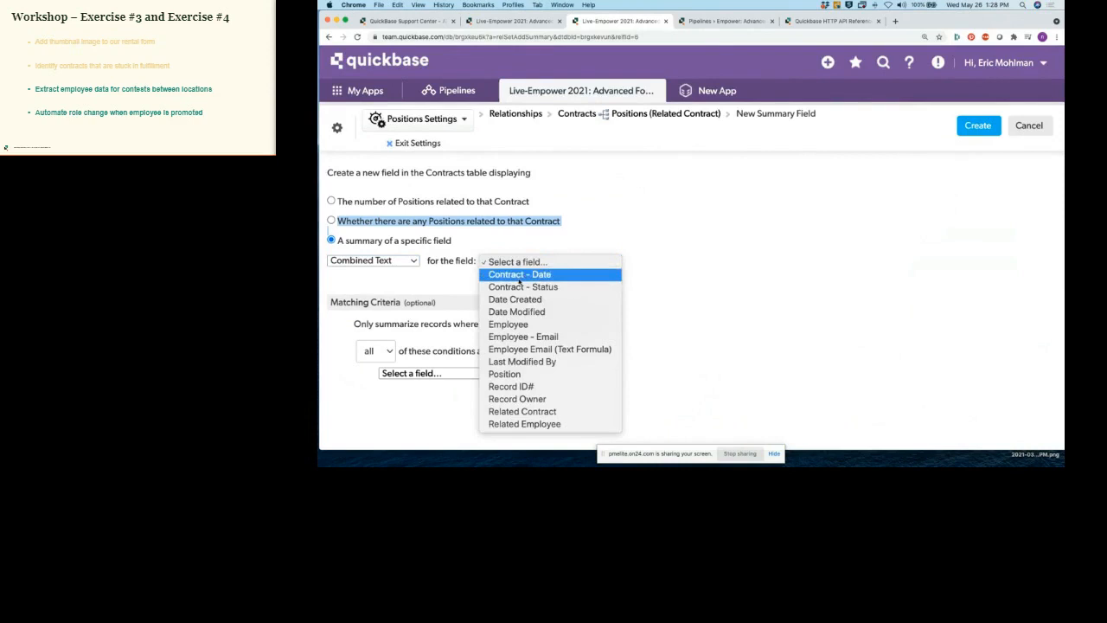
click(529, 336)
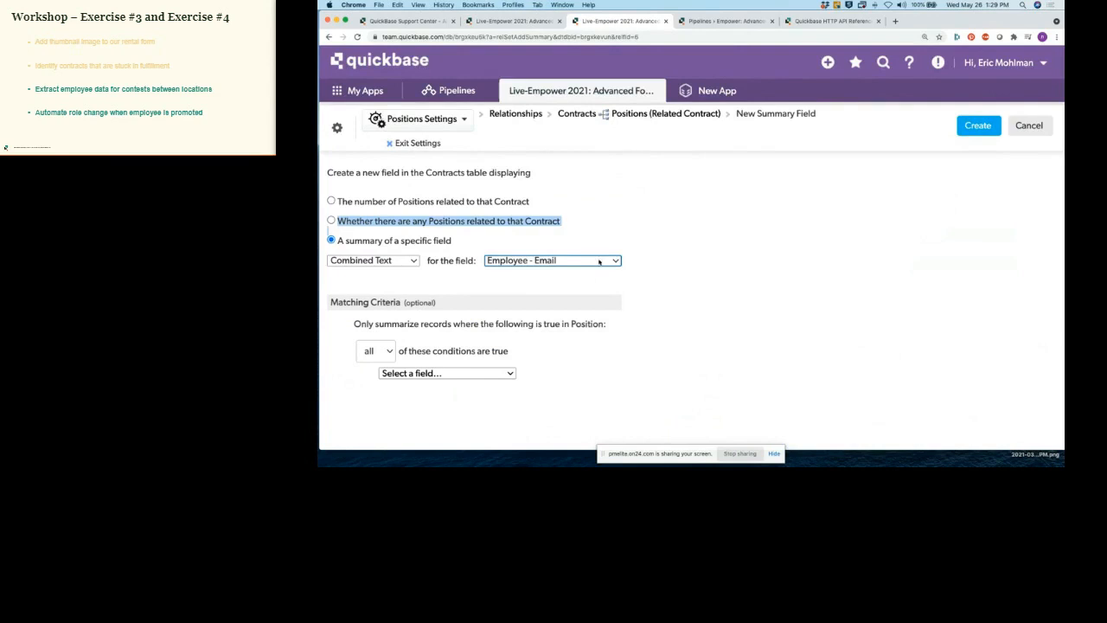
click(599, 262)
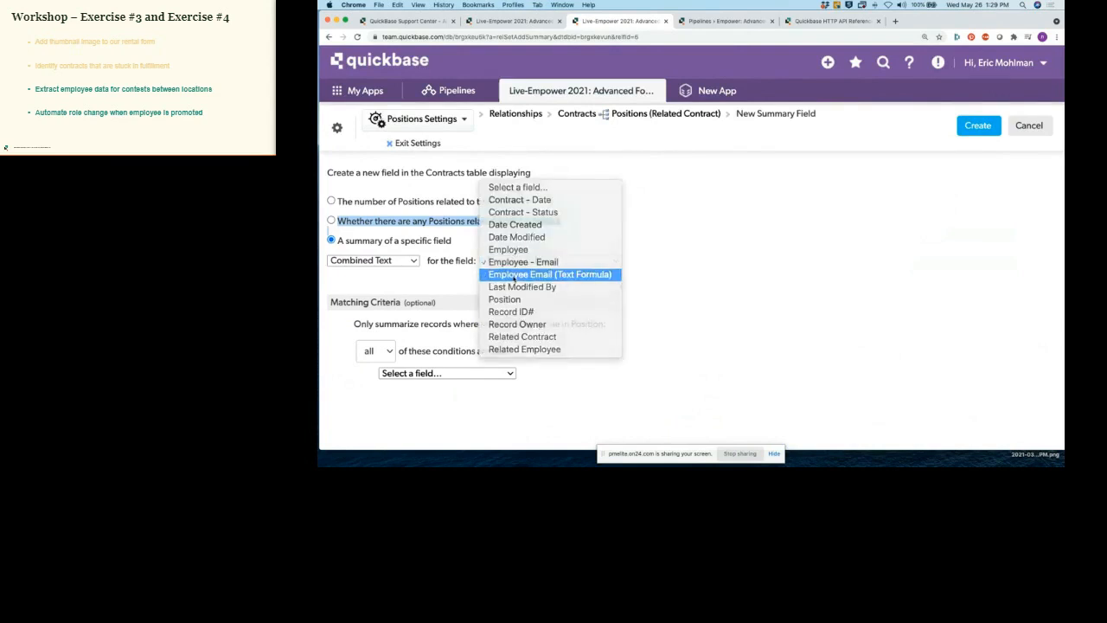
click(545, 275)
click(627, 225)
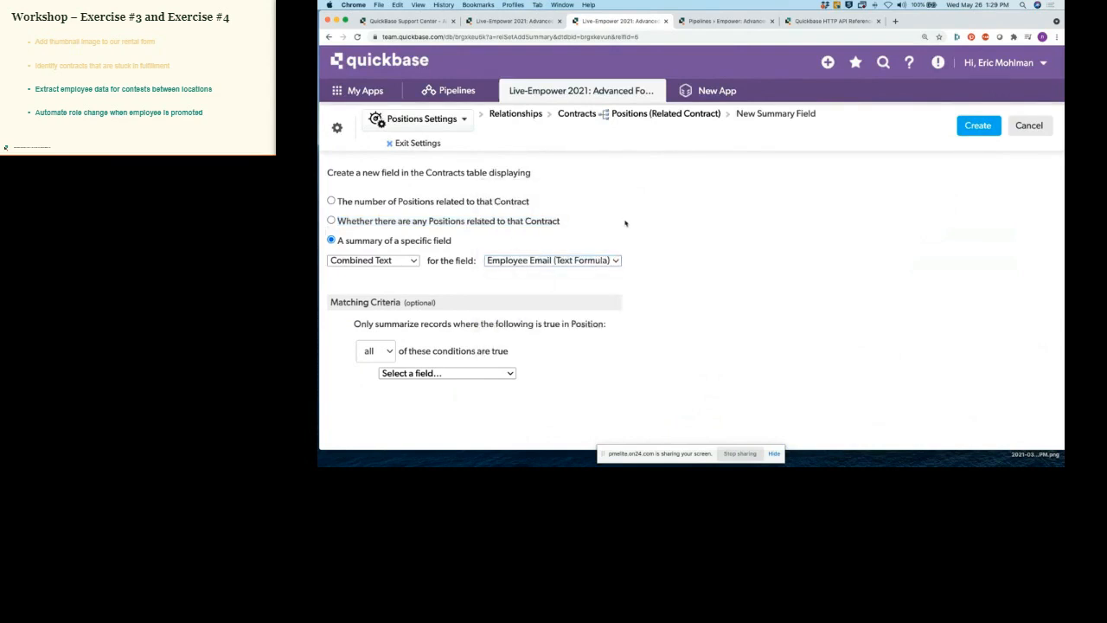
click(329, 37)
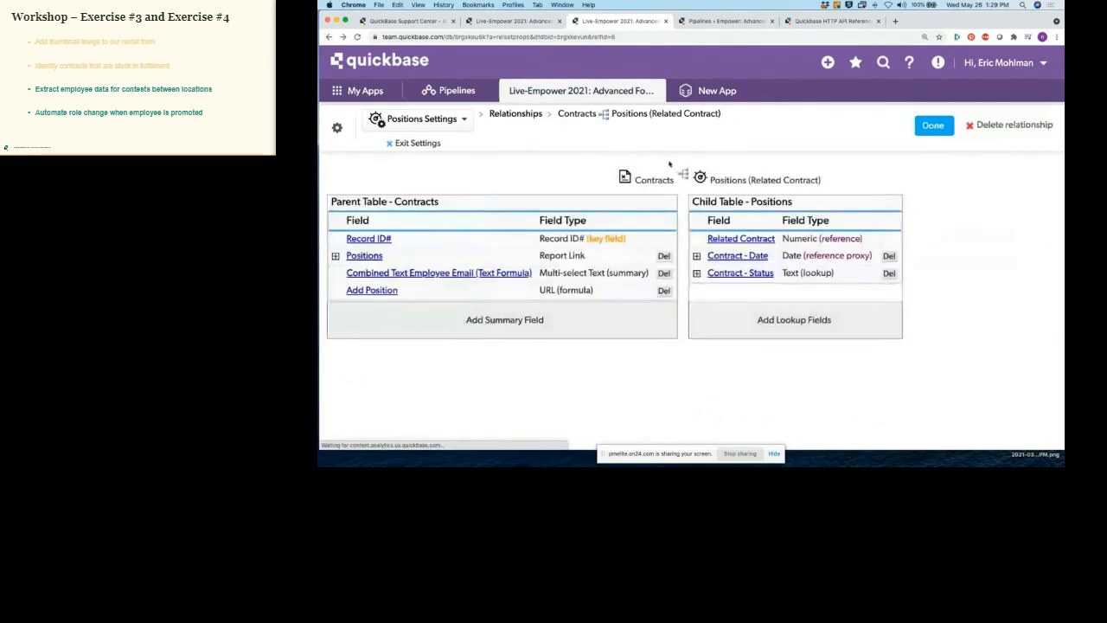
Step: Point out the Combined Text Employee Email (Text Formula) field name, then close the relationship settings
drag(535, 274, 346, 273)
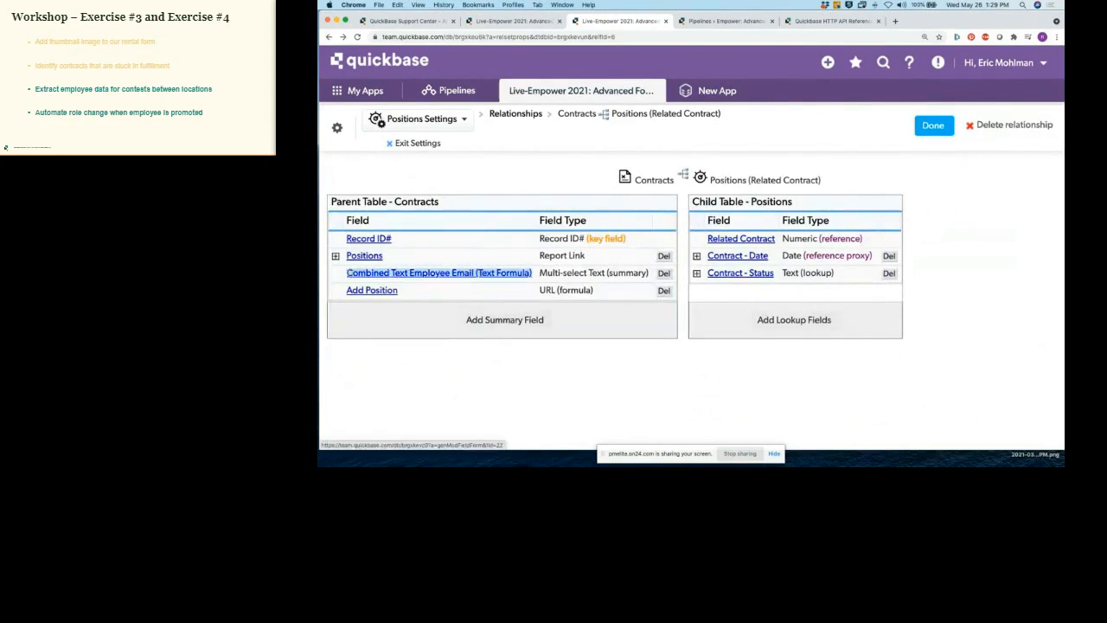
click(468, 291)
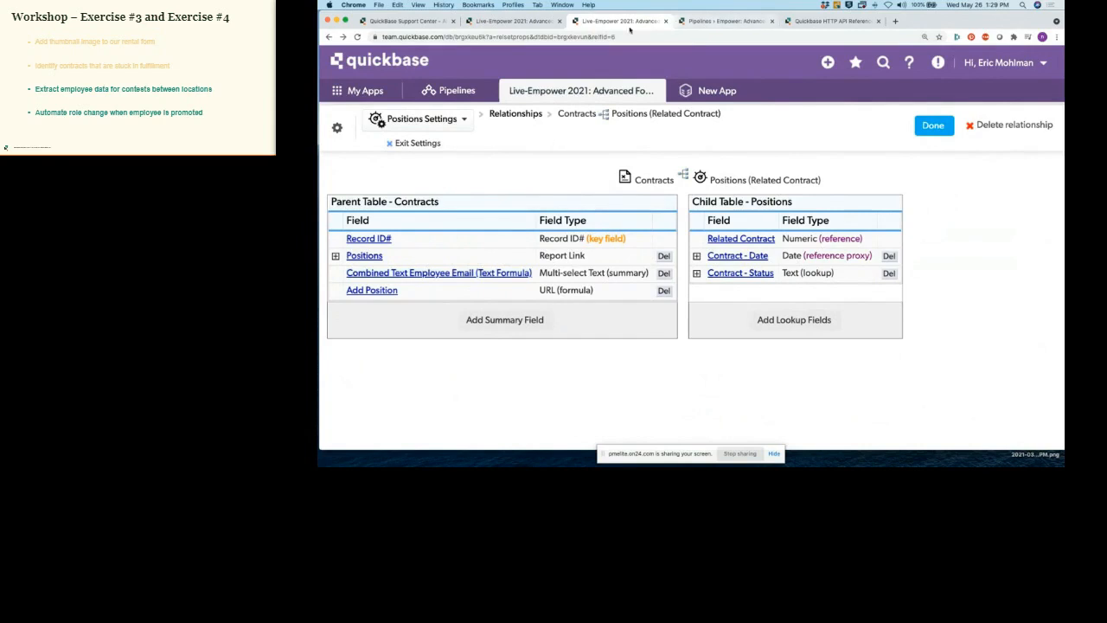
click(666, 21)
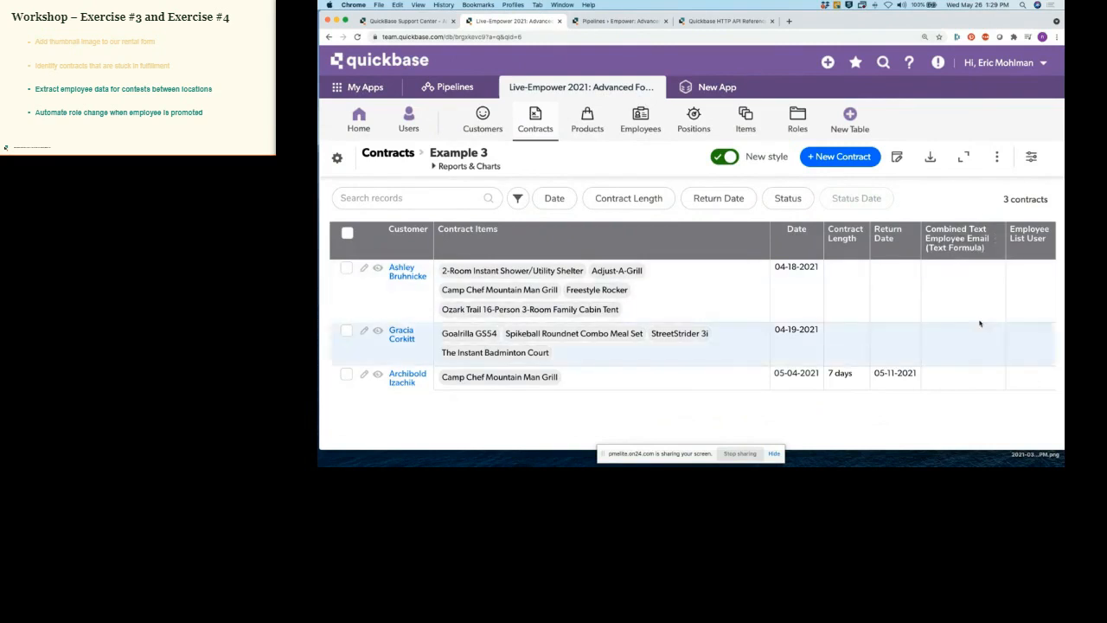
Step: Inspect the Combined Text column's field properties, then return to the Contracts Example 3 report
click(996, 238)
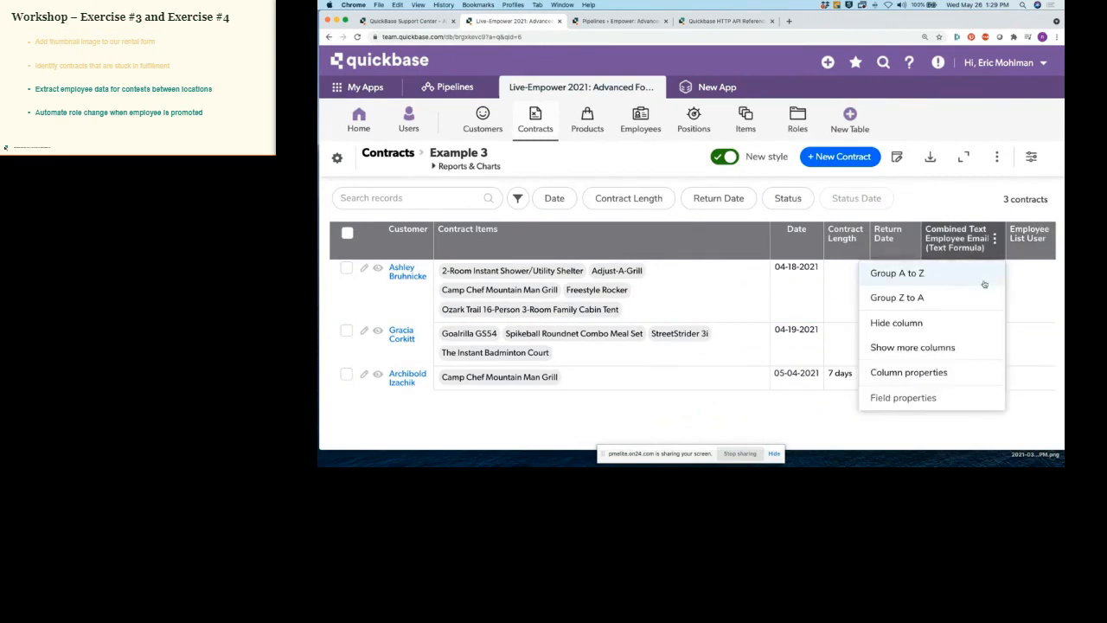
click(903, 397)
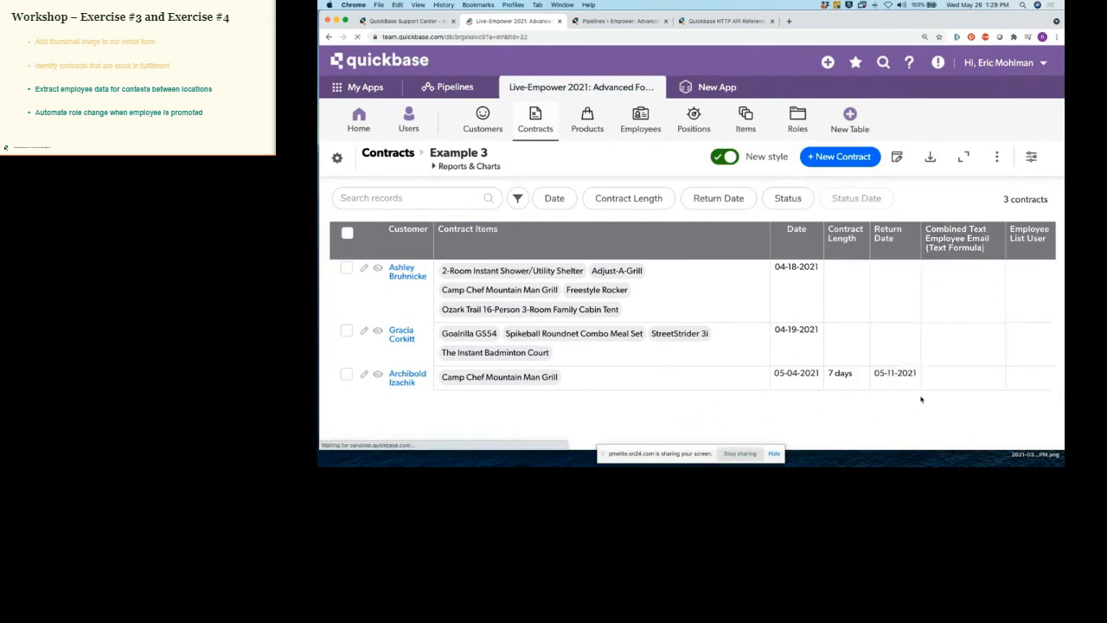
scroll(645, 307, down, 5)
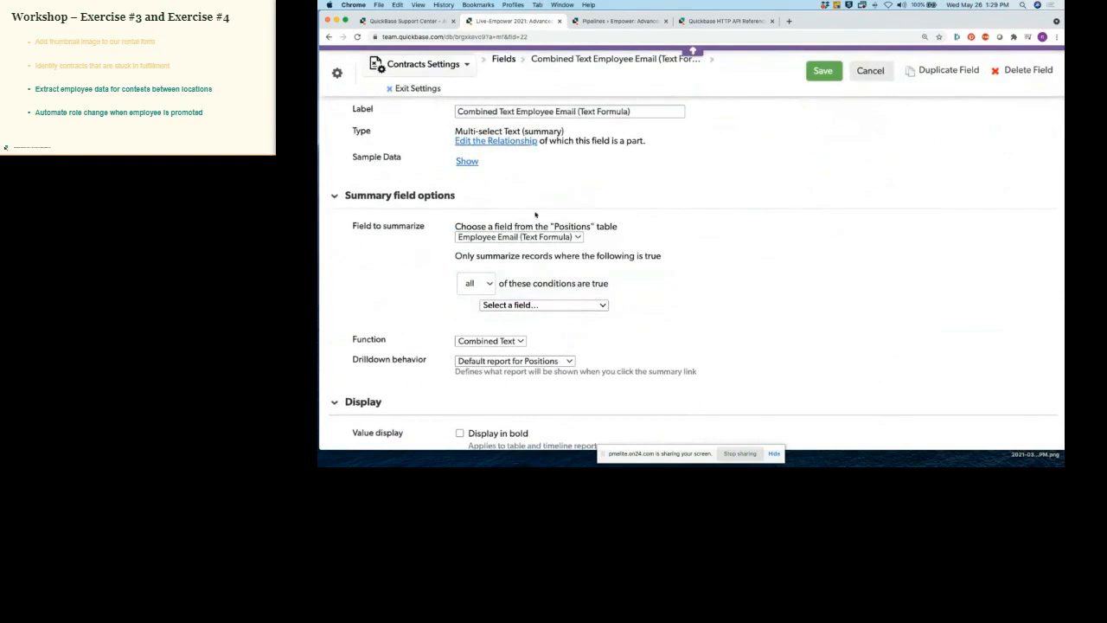
click(412, 88)
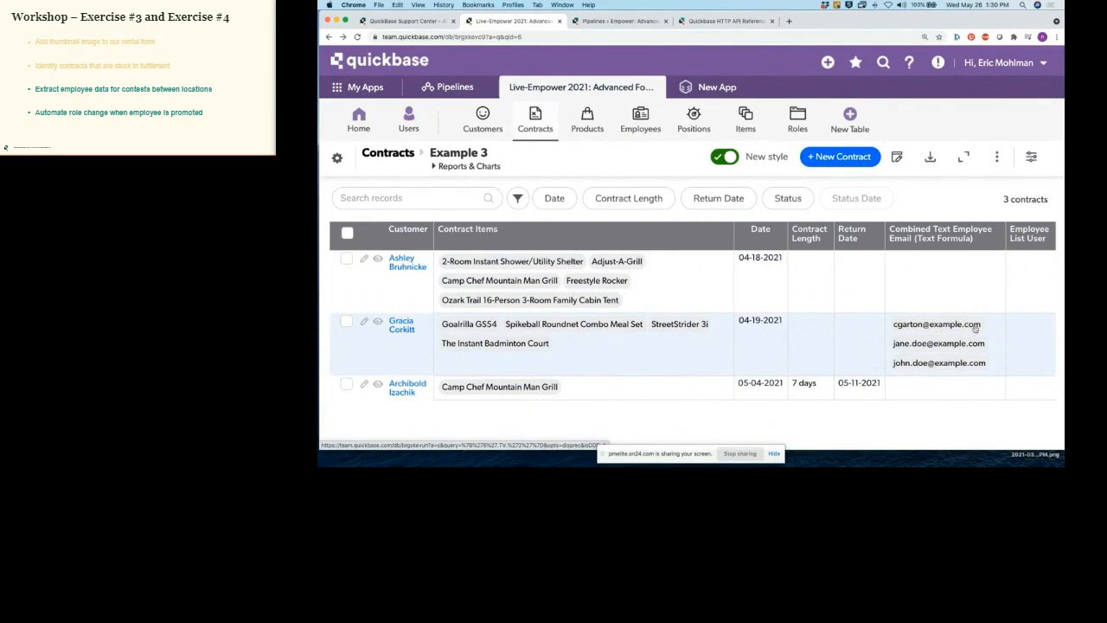
Step: Open the Employee List User field properties in a separate browser tab
click(1045, 234)
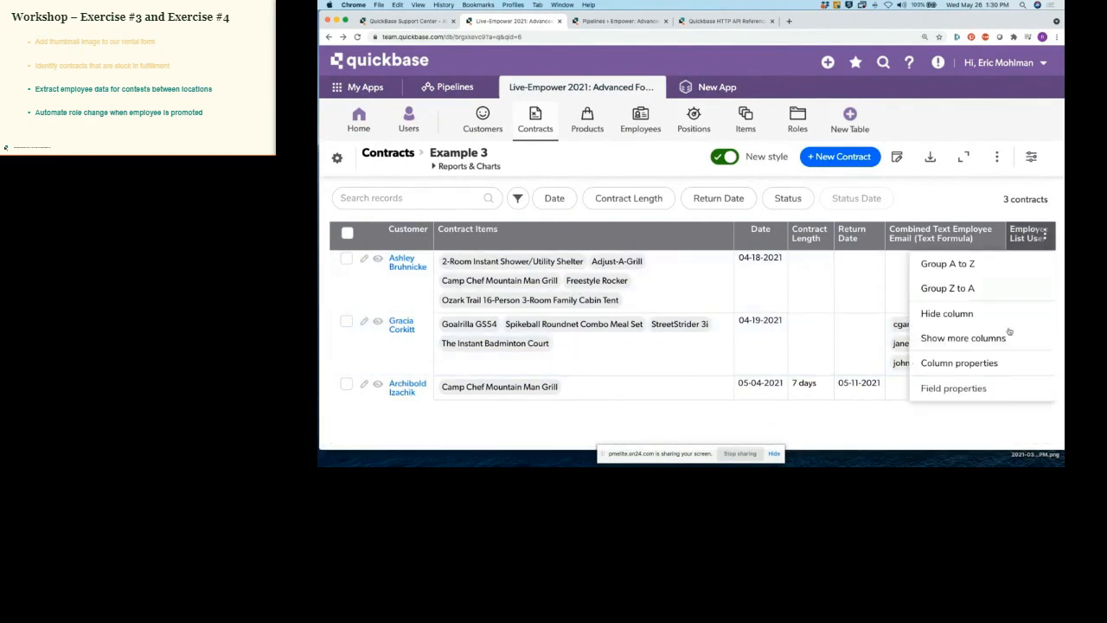
right_click(962, 391)
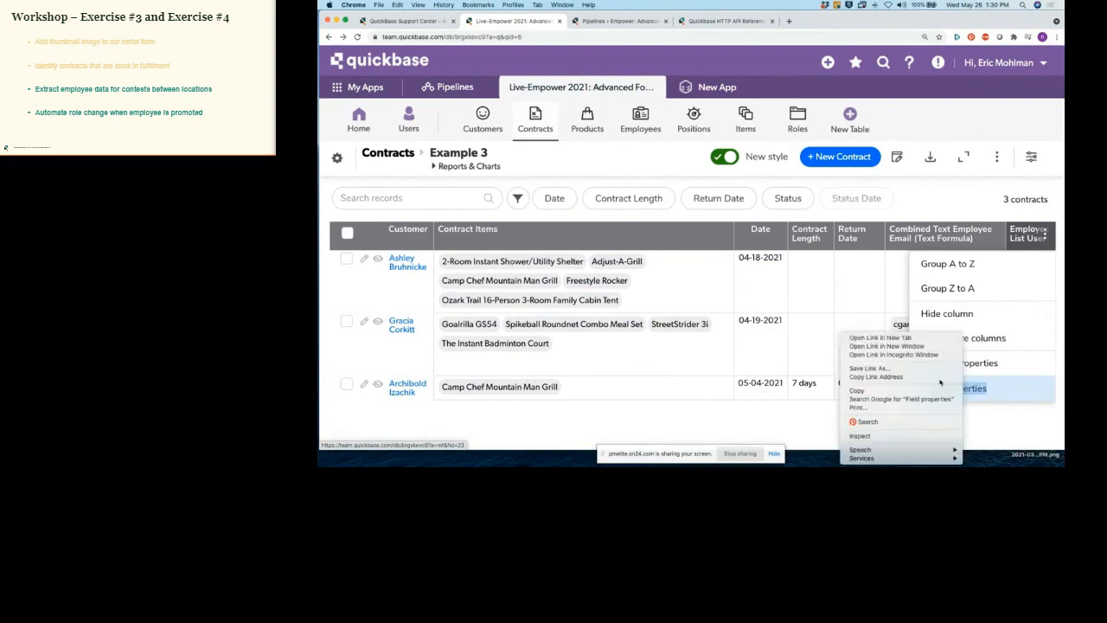
click(904, 337)
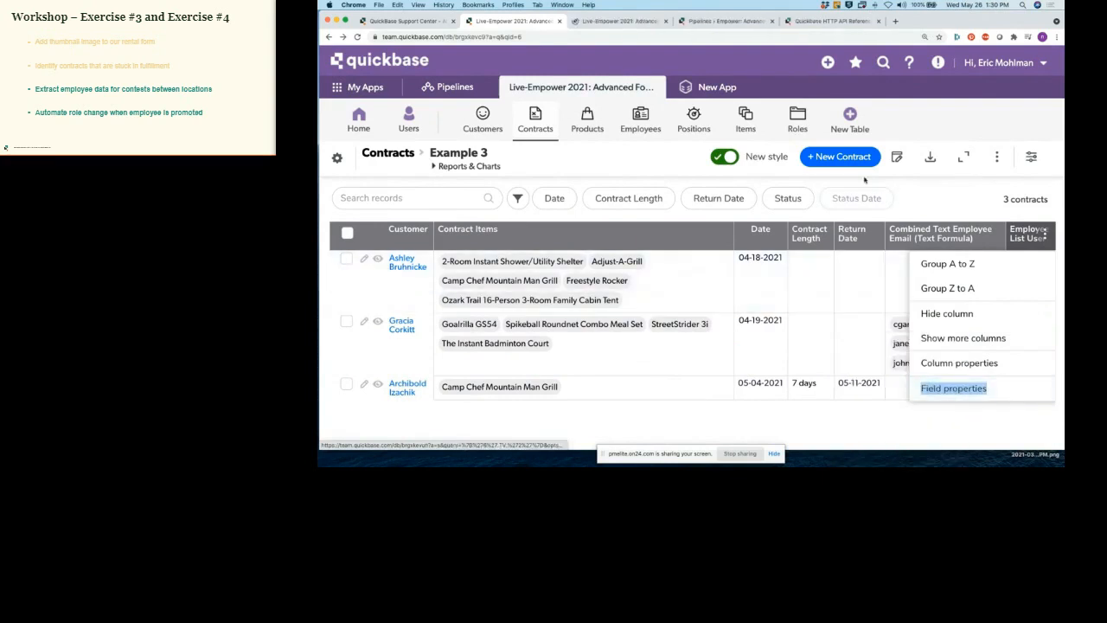
drag(610, 28, 706, 47)
drag(508, 47, 641, 36)
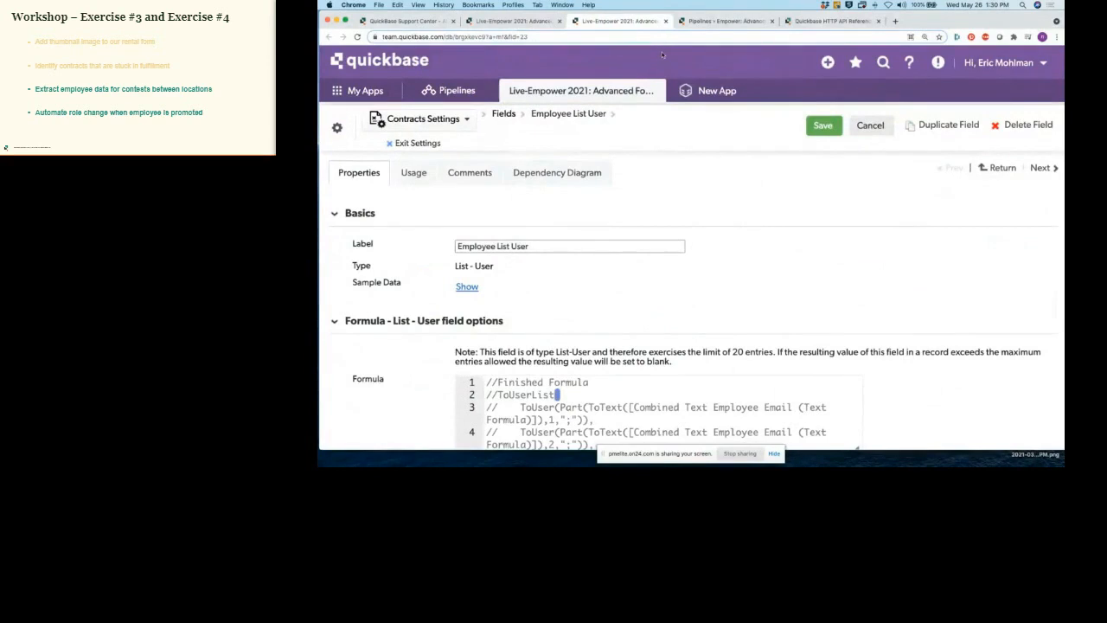
click(516, 23)
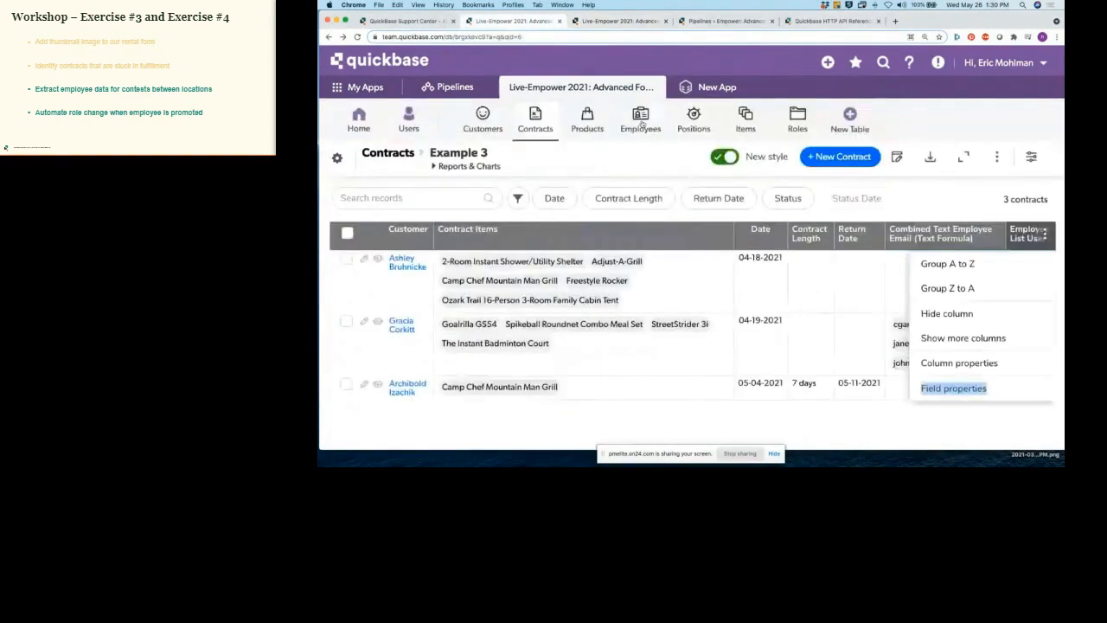
Step: Open the Employees table in a new tab and switch to it
right_click(641, 125)
click(683, 126)
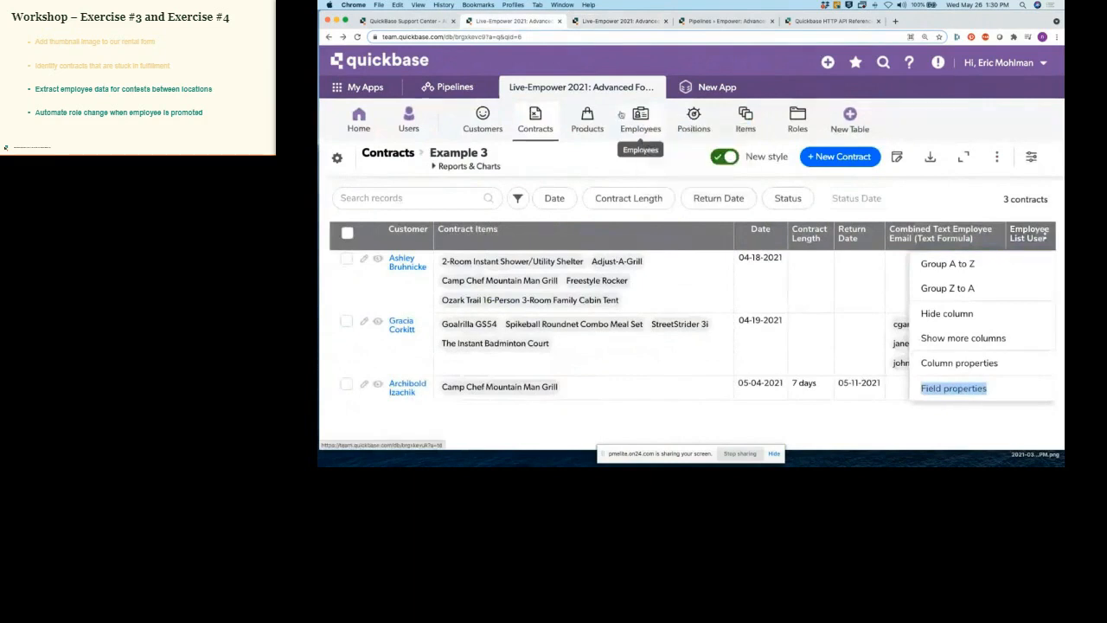
click(602, 23)
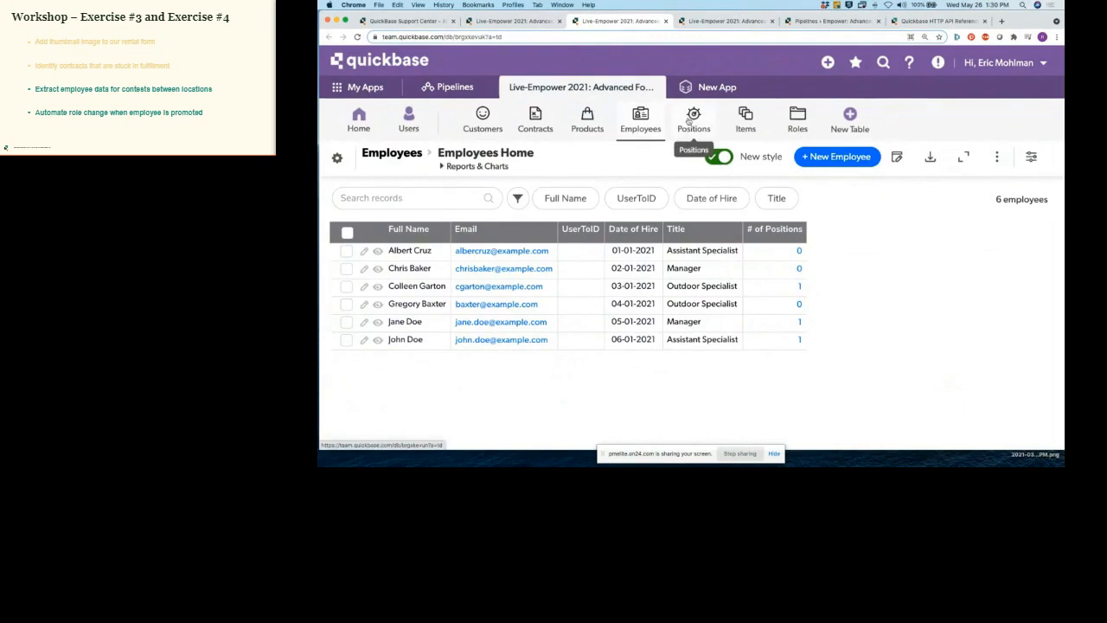
click(688, 120)
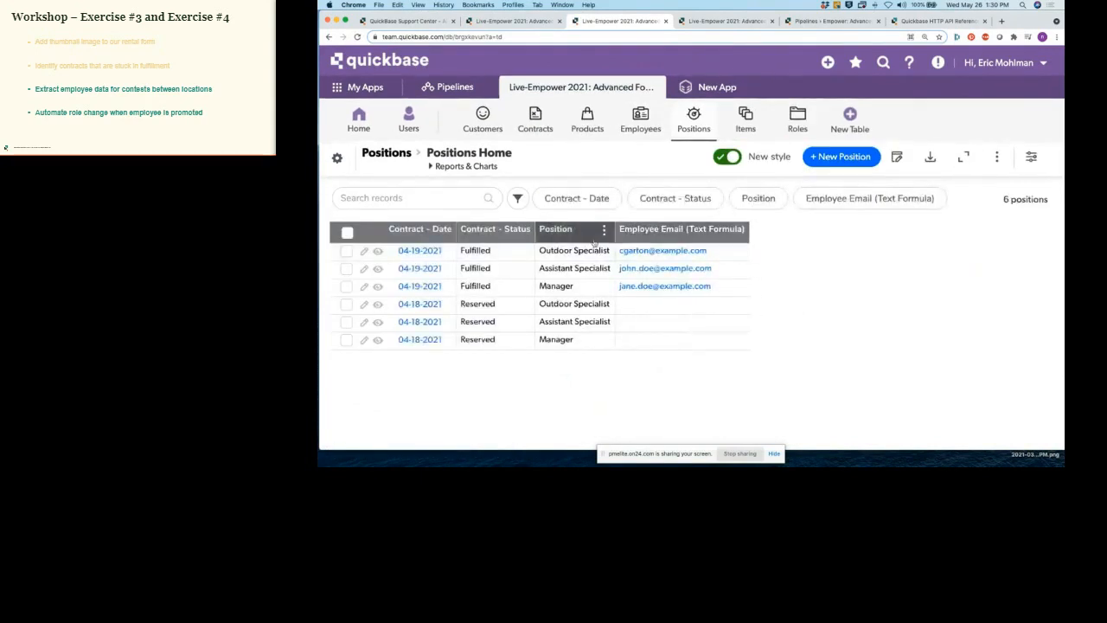
click(738, 229)
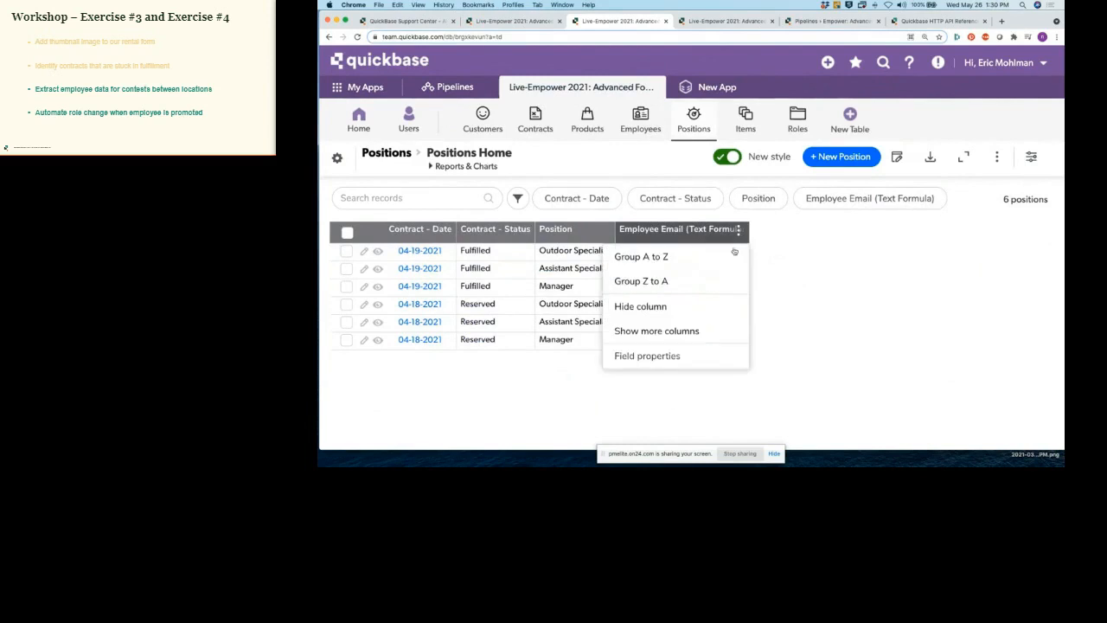
click(644, 332)
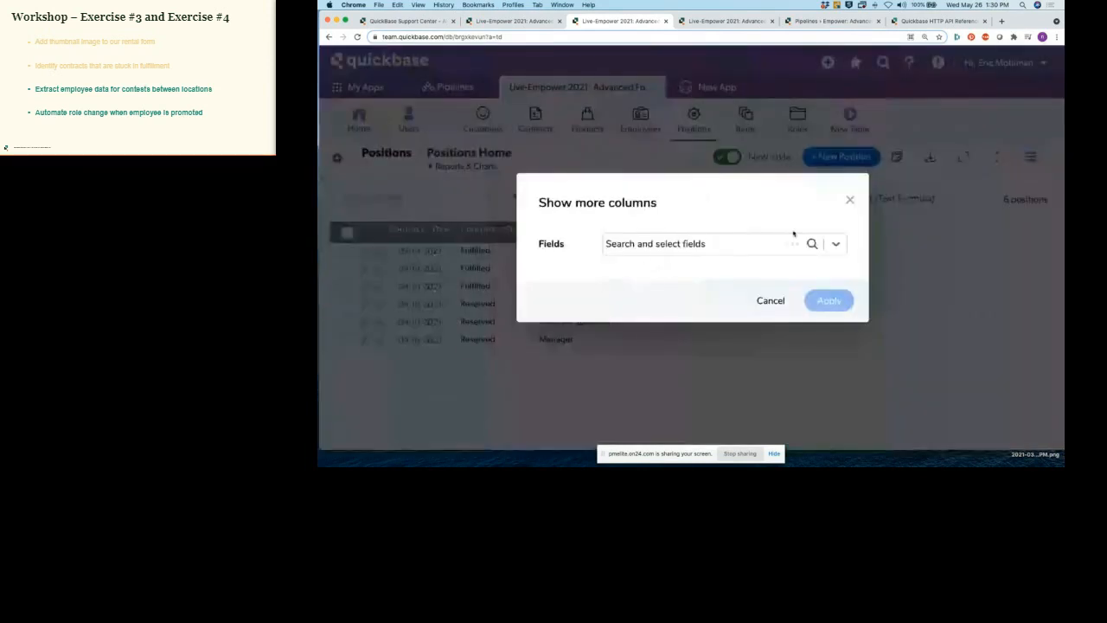
click(835, 244)
scroll(670, 367, down, 2)
click(665, 372)
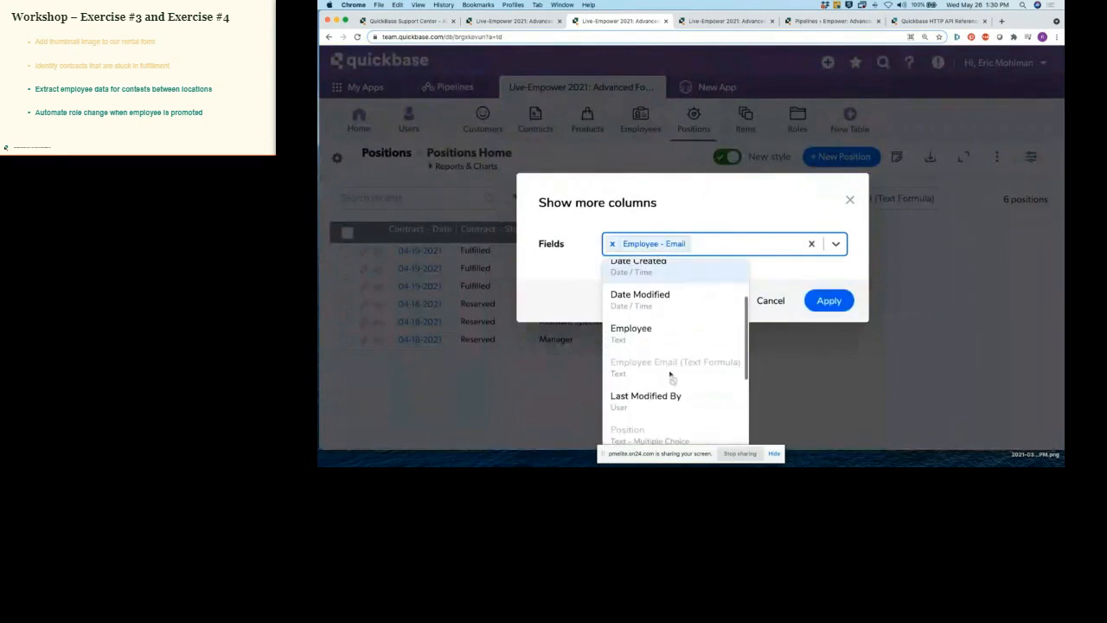
click(826, 301)
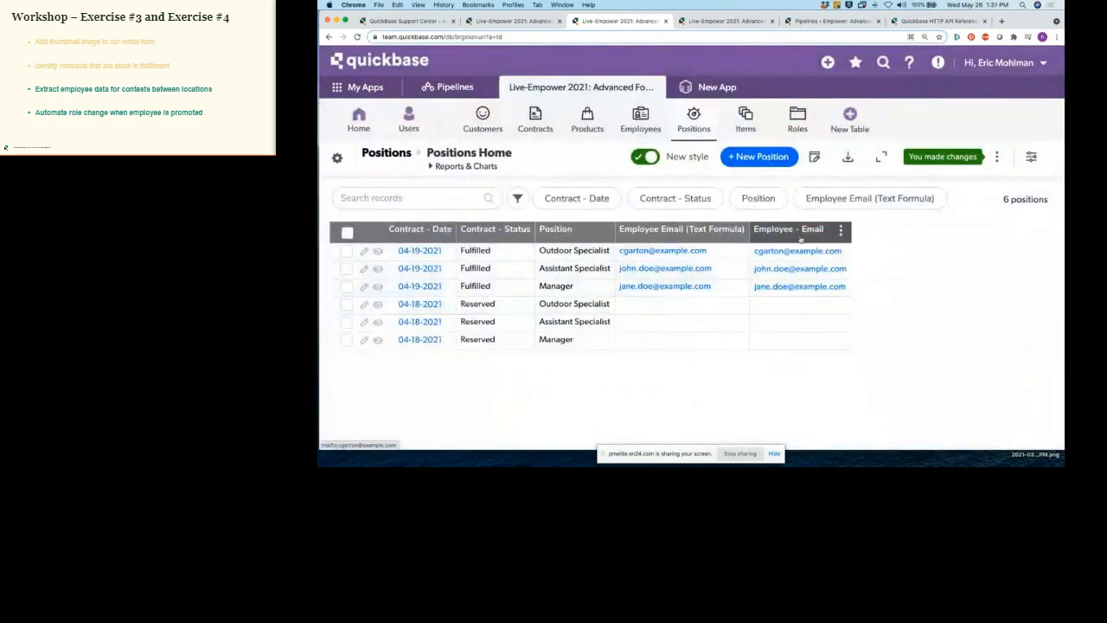
click(841, 230)
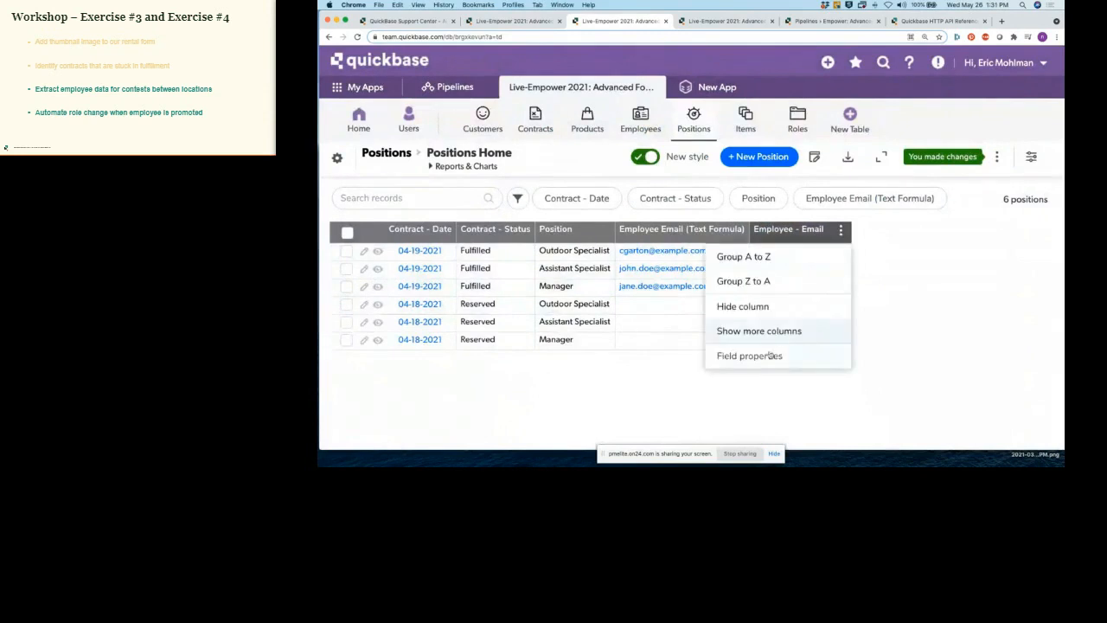
click(766, 356)
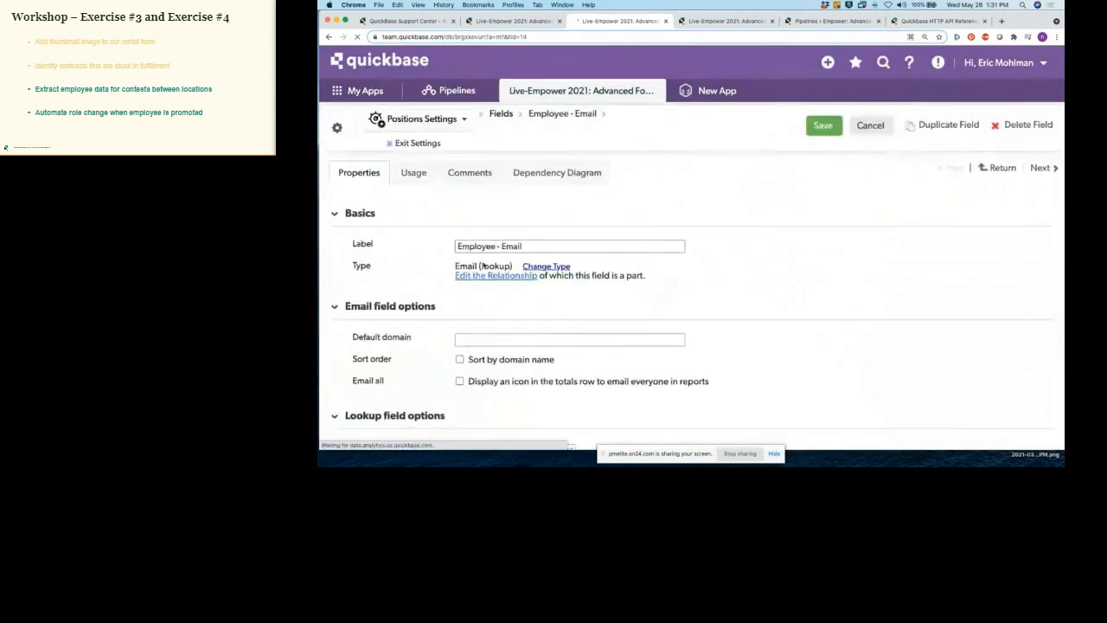
drag(456, 267, 514, 266)
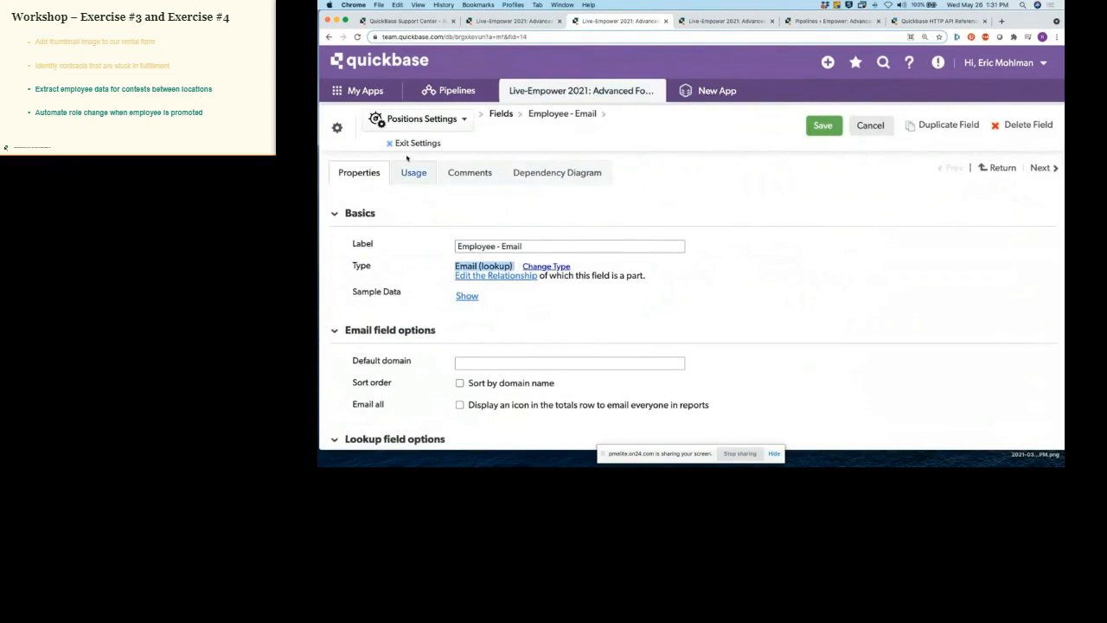
click(329, 37)
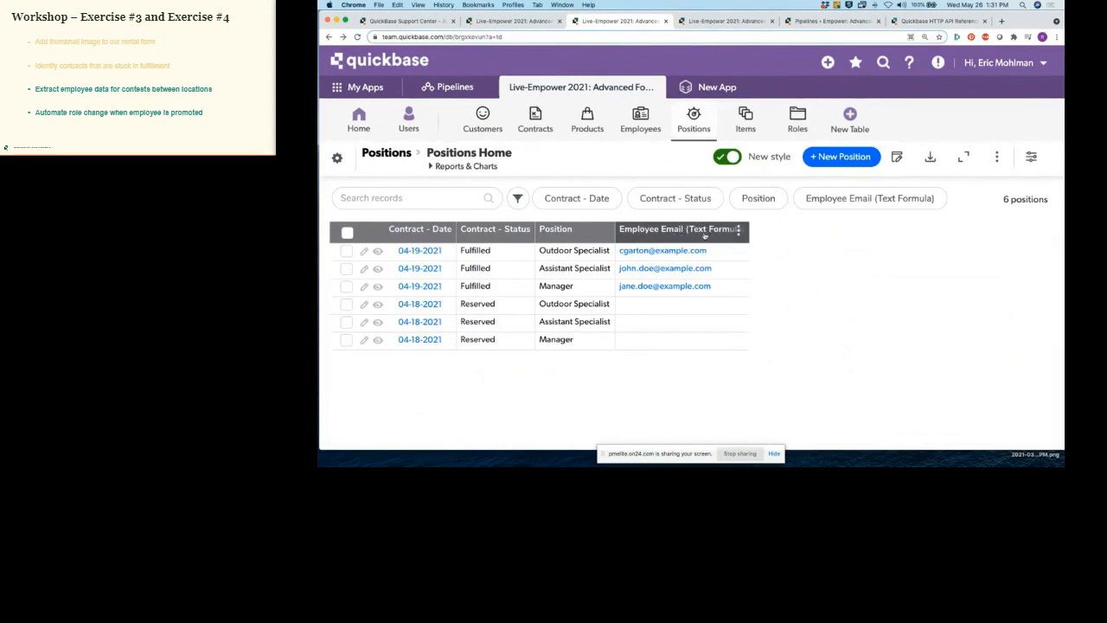
Step: Check the Employee Email (Text Formula) formula [Employee - Email], then go to the Positions fields list
click(738, 229)
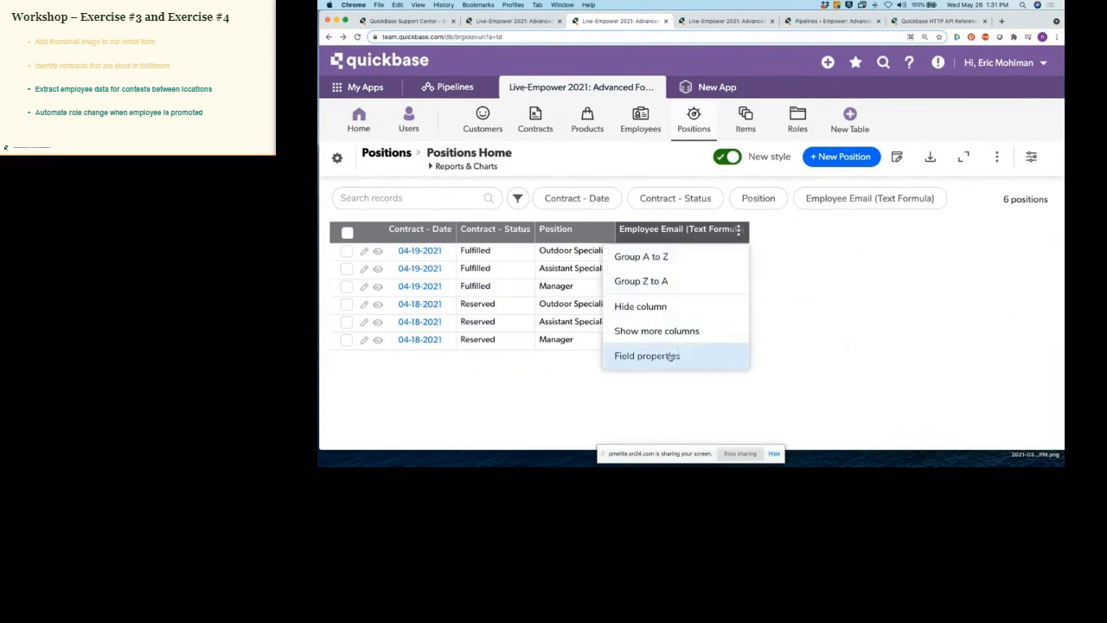
click(671, 357)
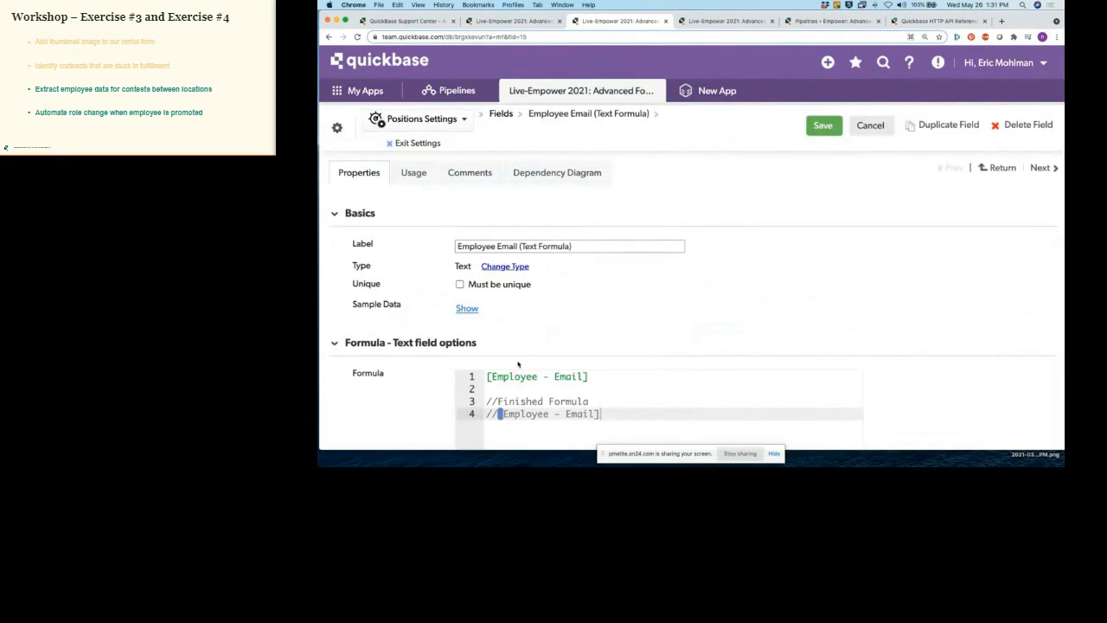
drag(486, 377, 594, 378)
click(594, 379)
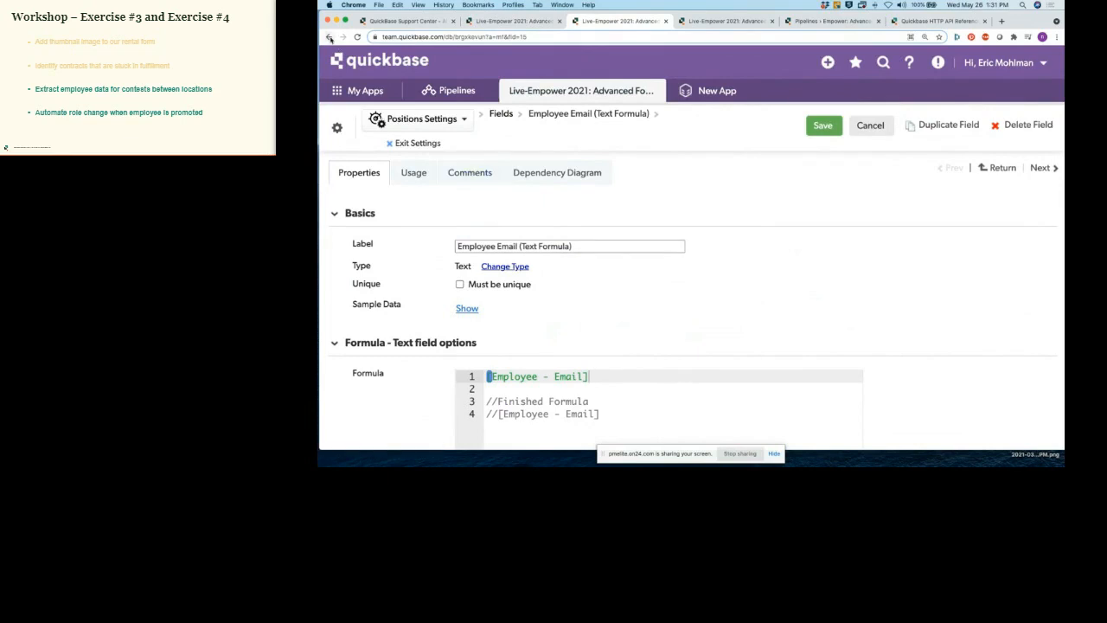
click(501, 116)
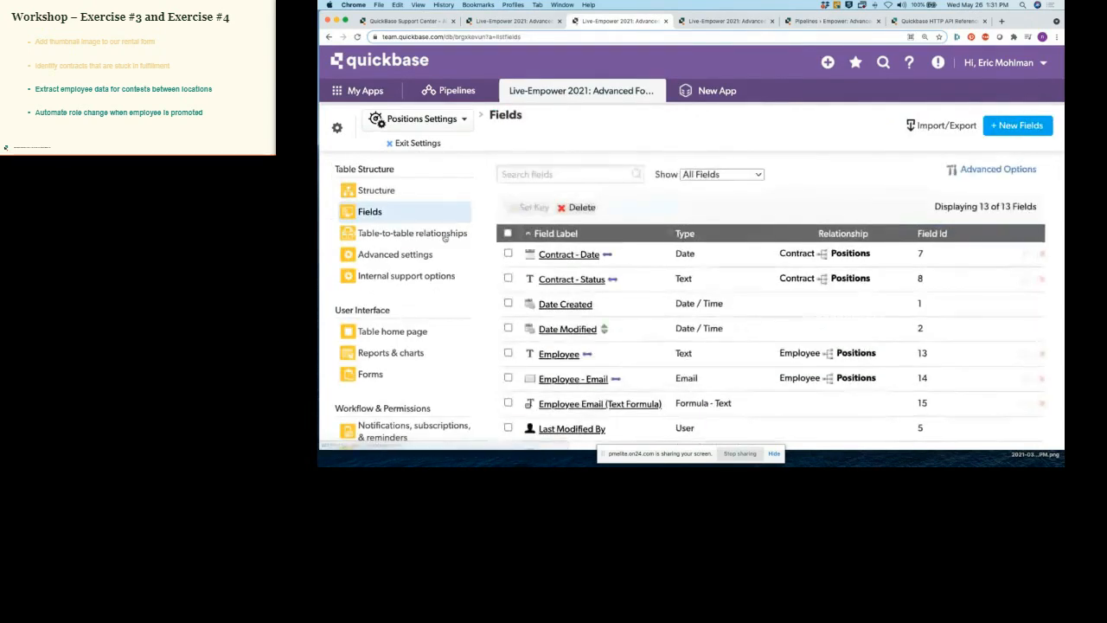
Step: Review the Contracts–Positions relationship details, then close that tab to return to the Contracts report
click(441, 237)
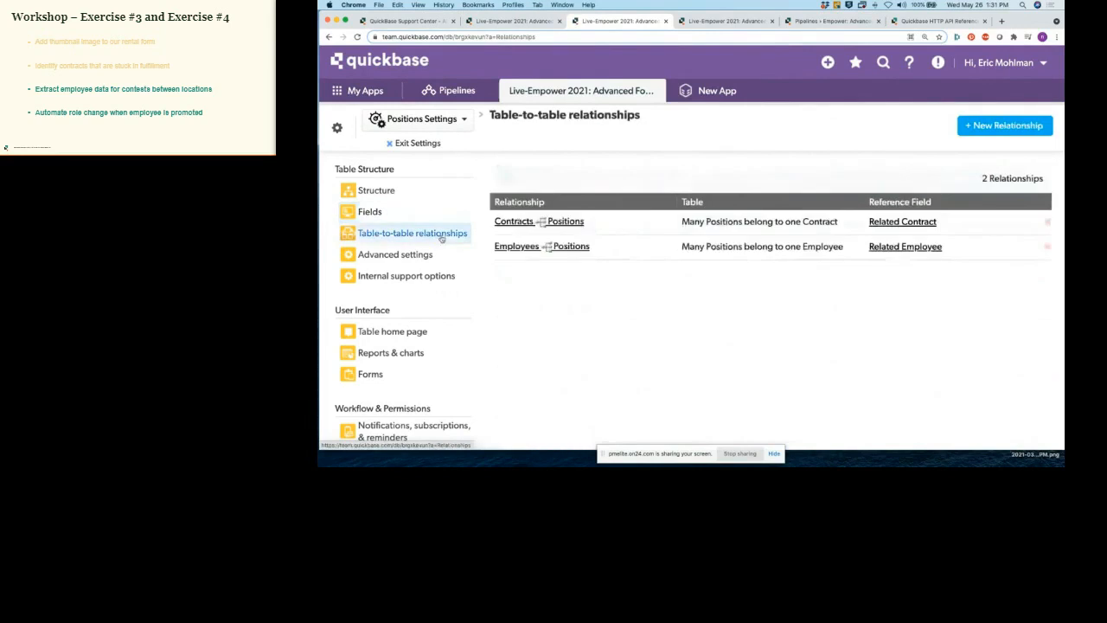
mouse_move(523, 225)
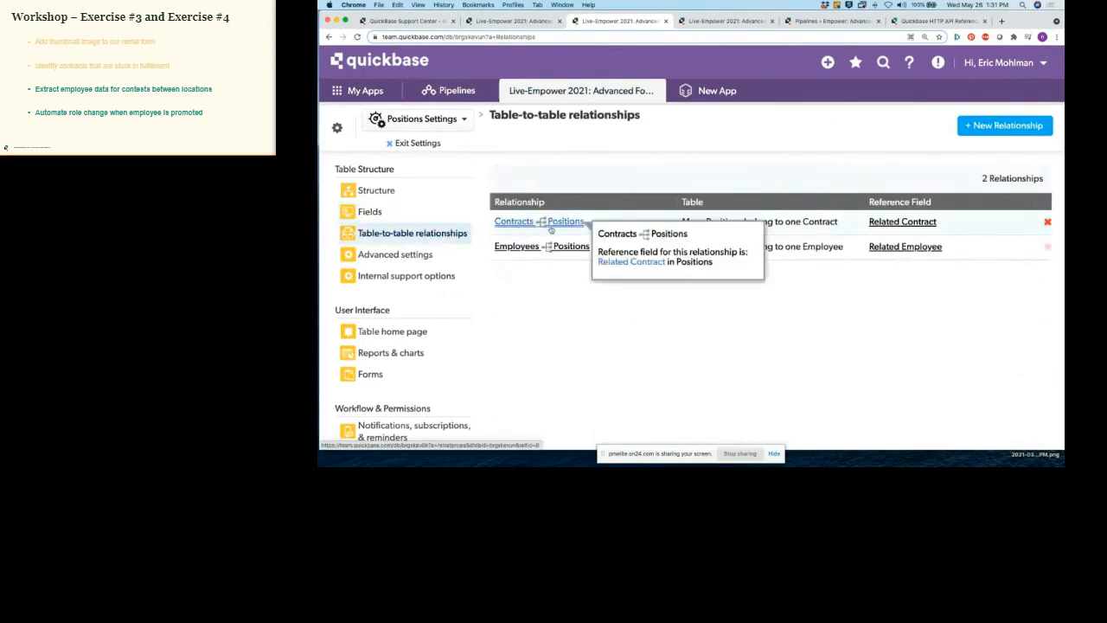
click(551, 227)
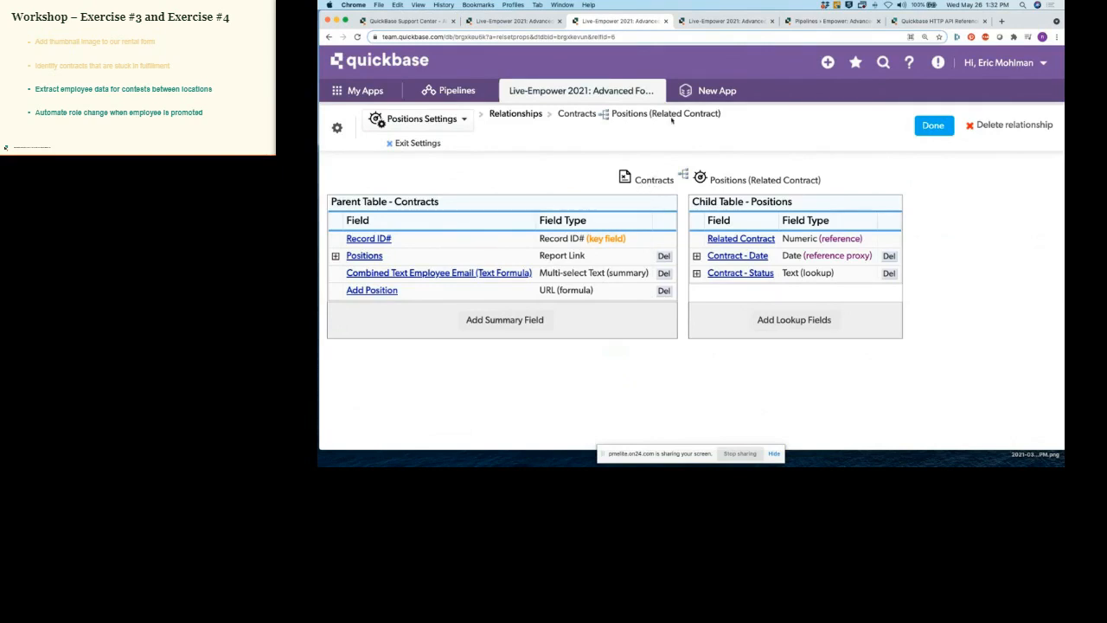
click(666, 21)
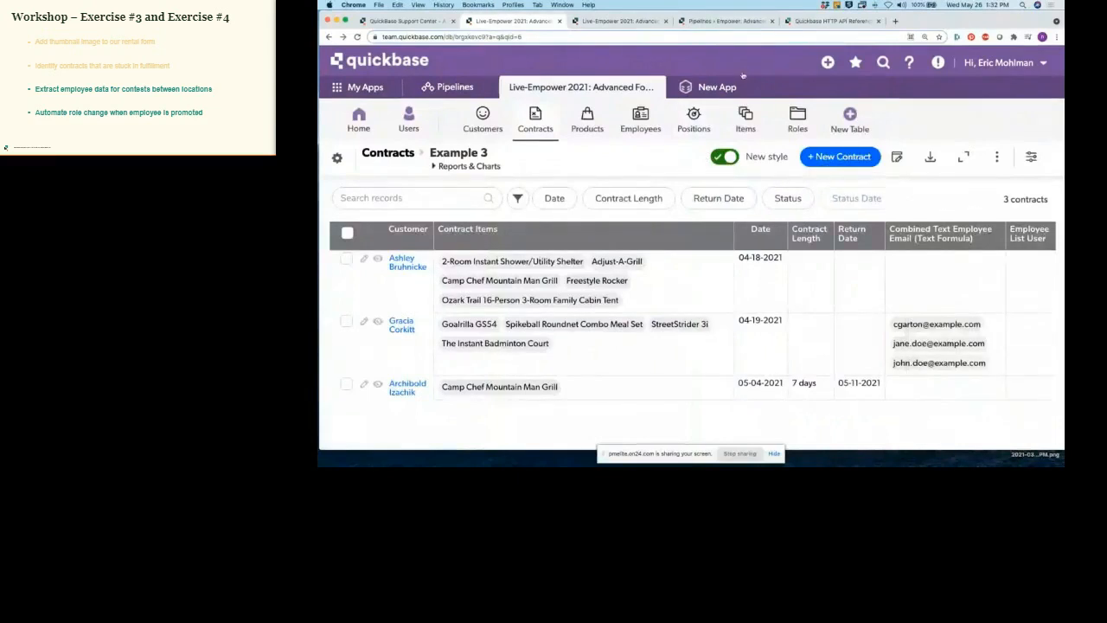
Step: Place the Employee List User settings window and the Contracts report window side by side
click(619, 20)
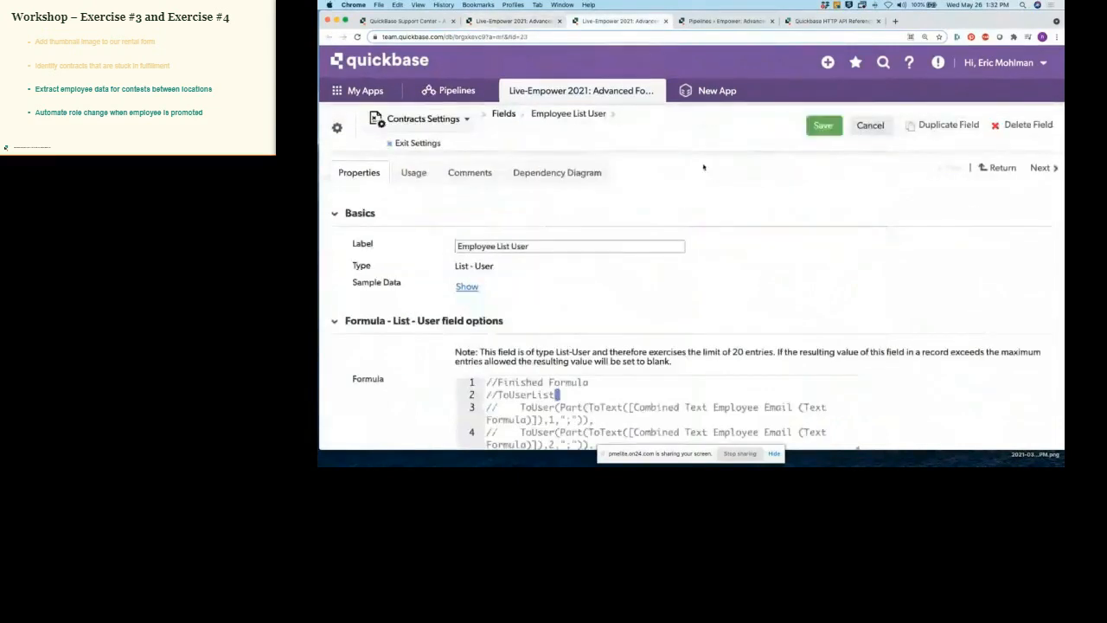
drag(629, 26, 637, 52)
drag(919, 55, 876, 53)
drag(1026, 40, 993, 51)
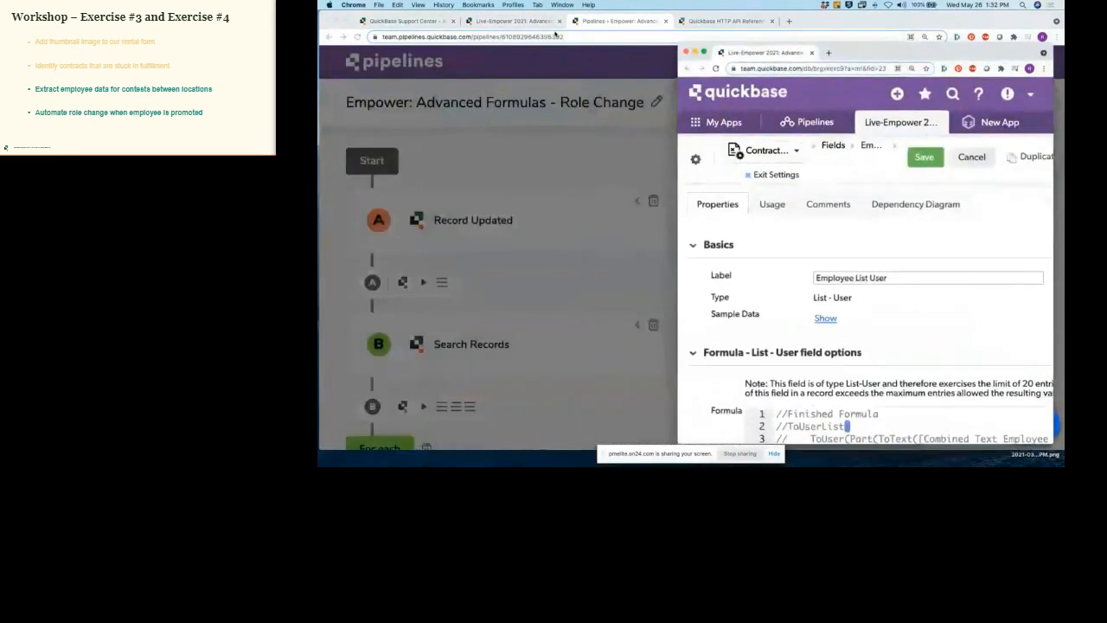
click(519, 21)
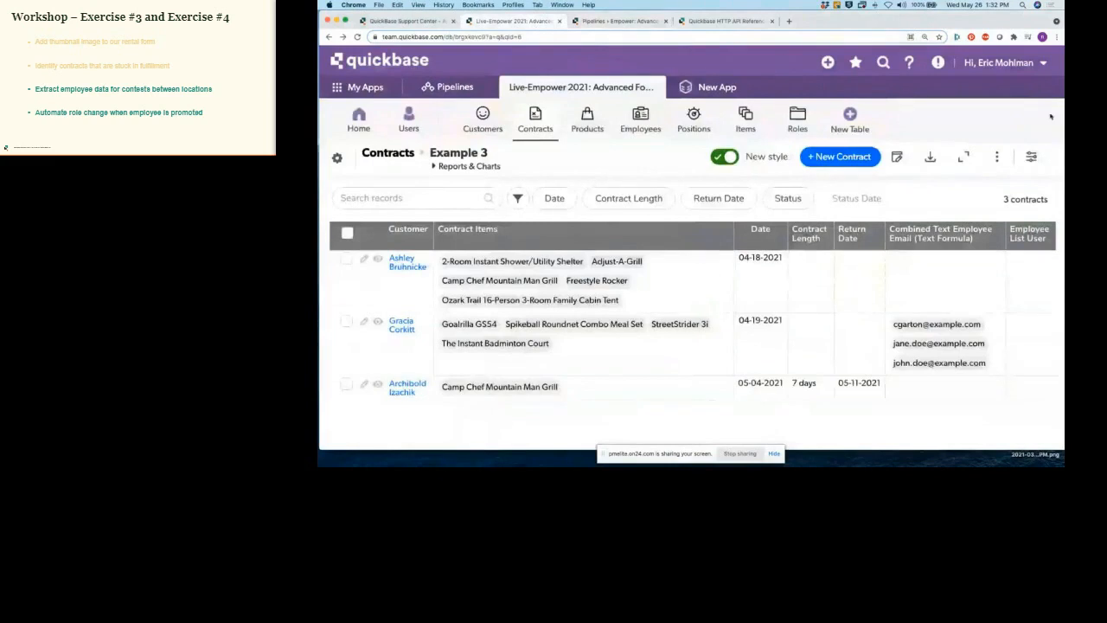
drag(1003, 22, 990, 23)
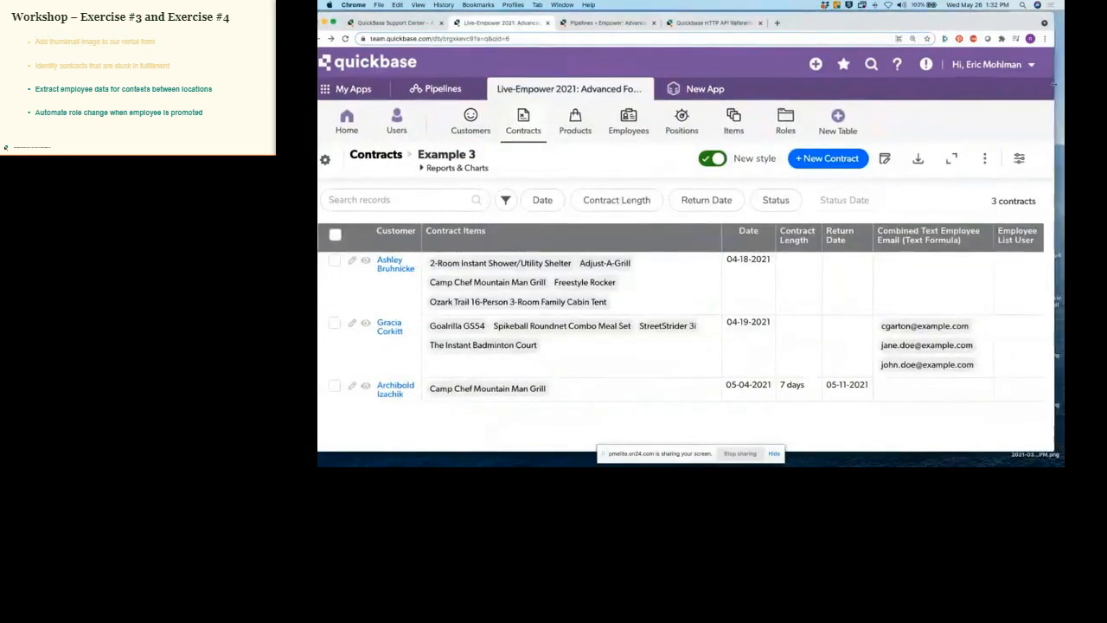
drag(1052, 83, 796, 83)
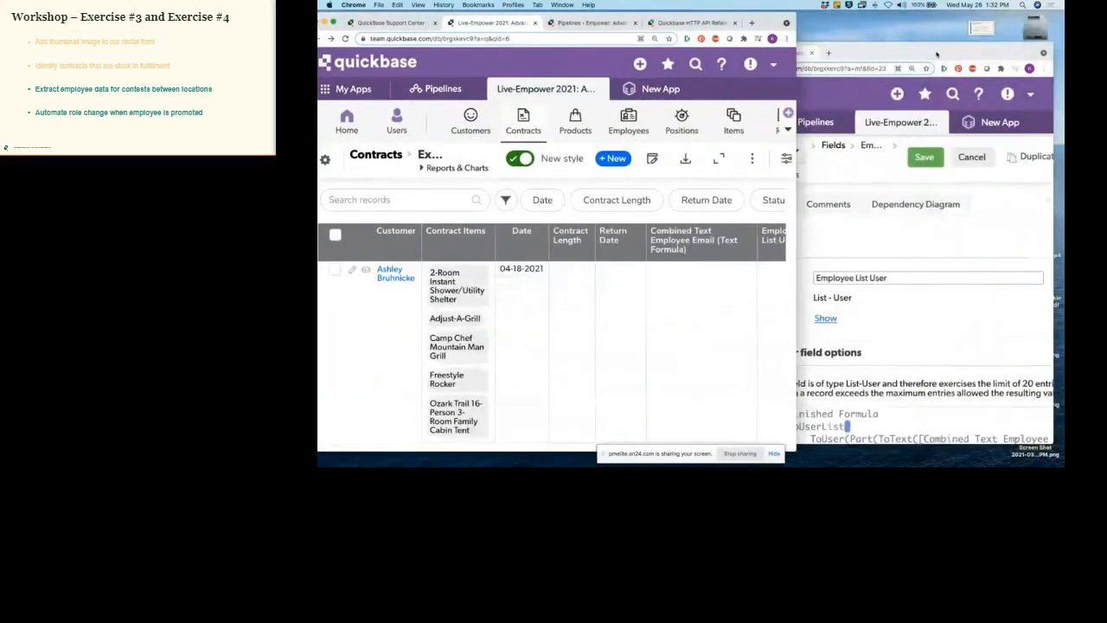
click(948, 26)
drag(949, 26, 949, 23)
drag(951, 412, 951, 457)
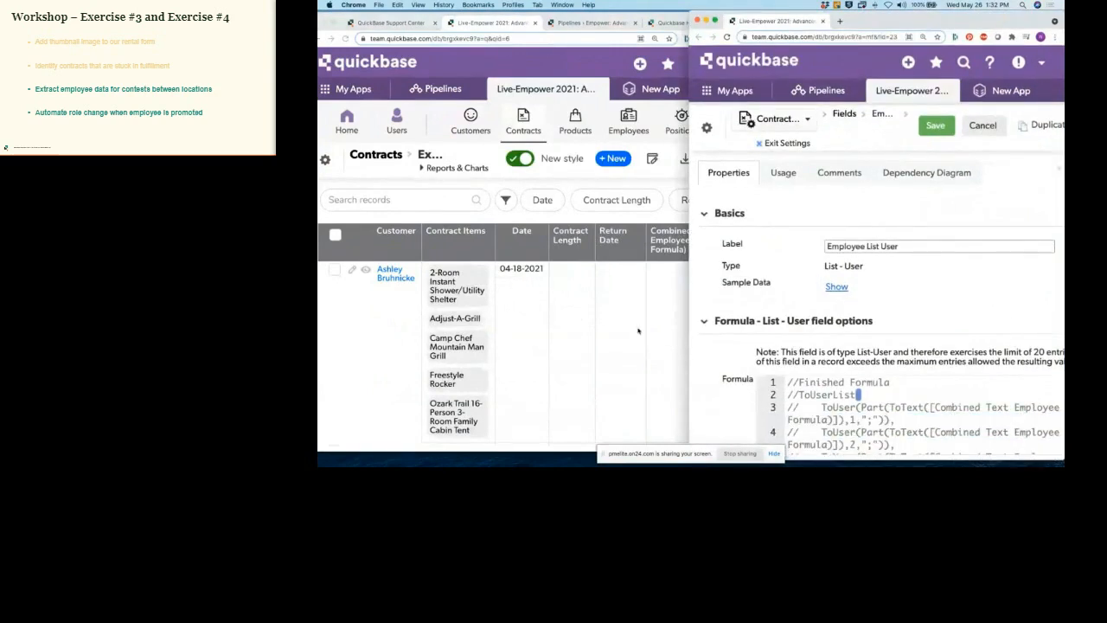
click(638, 331)
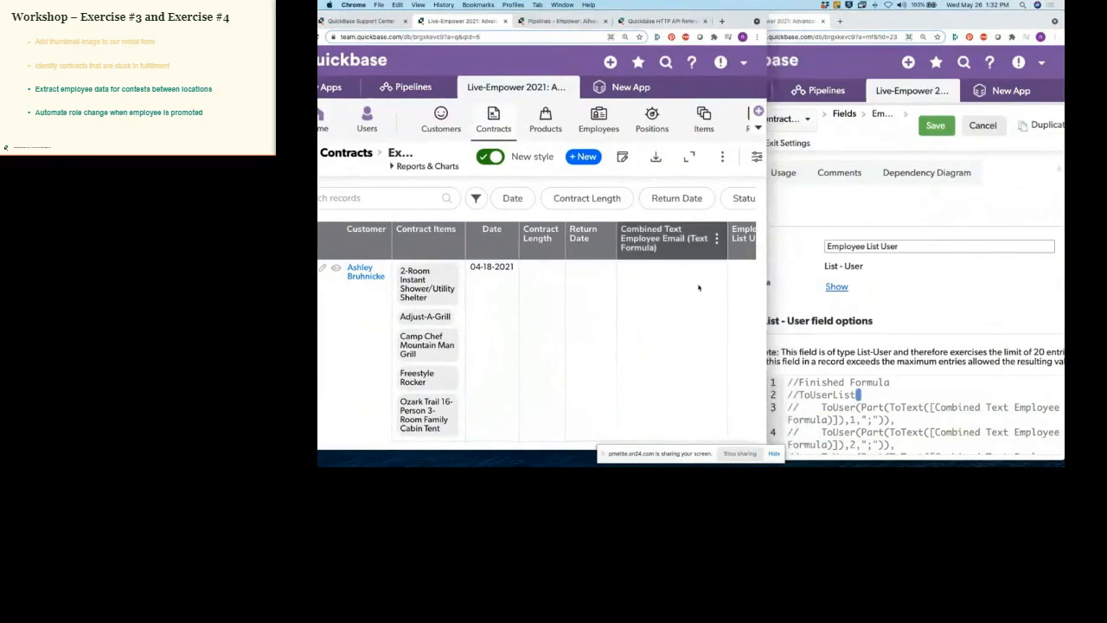
Step: Open the Employee List User field properties from the report, then return to the scrolled Contracts report
scroll(688, 310, right, 2)
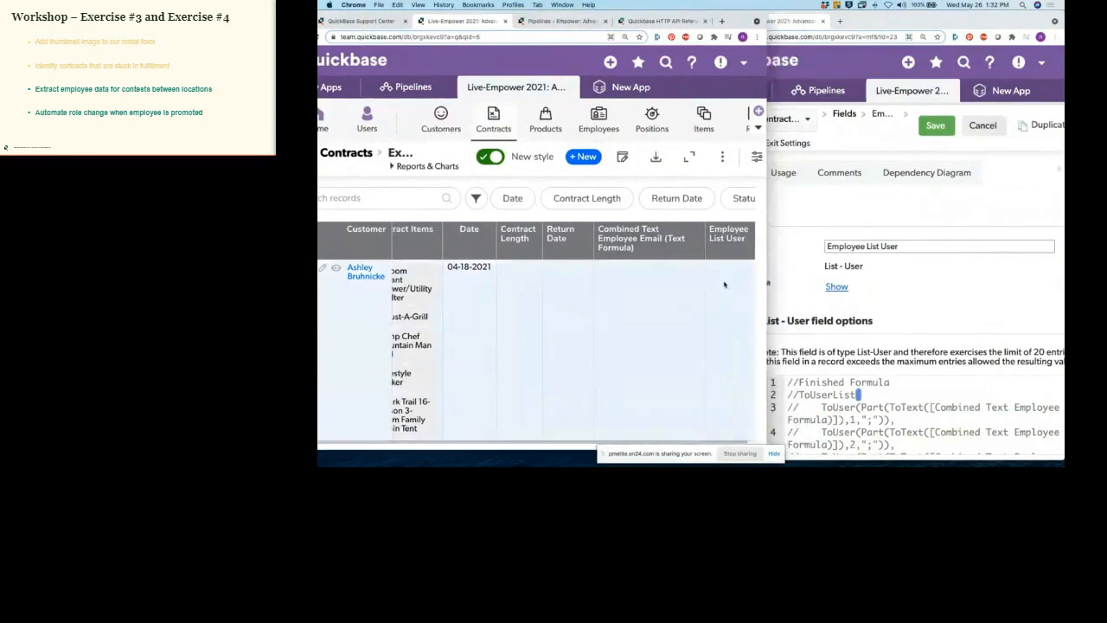
click(744, 237)
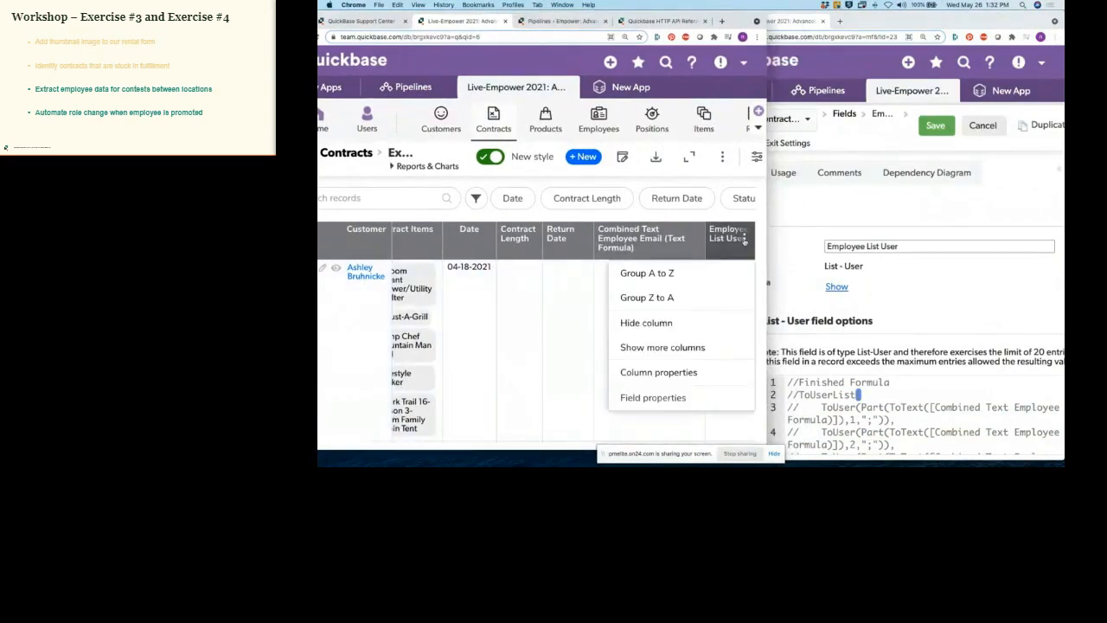
click(654, 398)
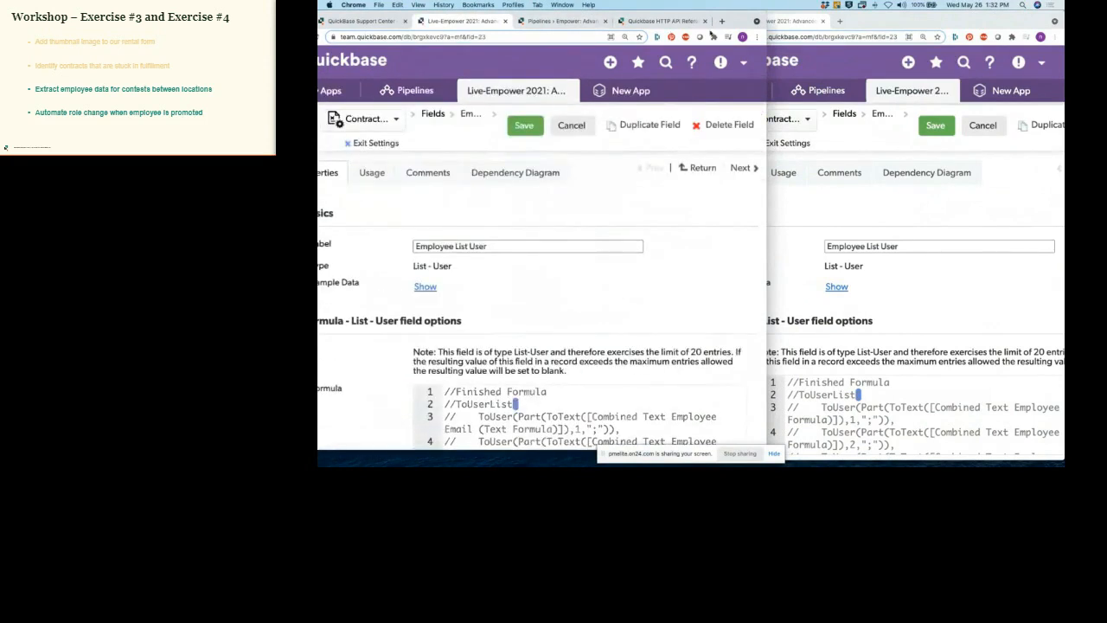
drag(744, 21, 782, 21)
click(327, 38)
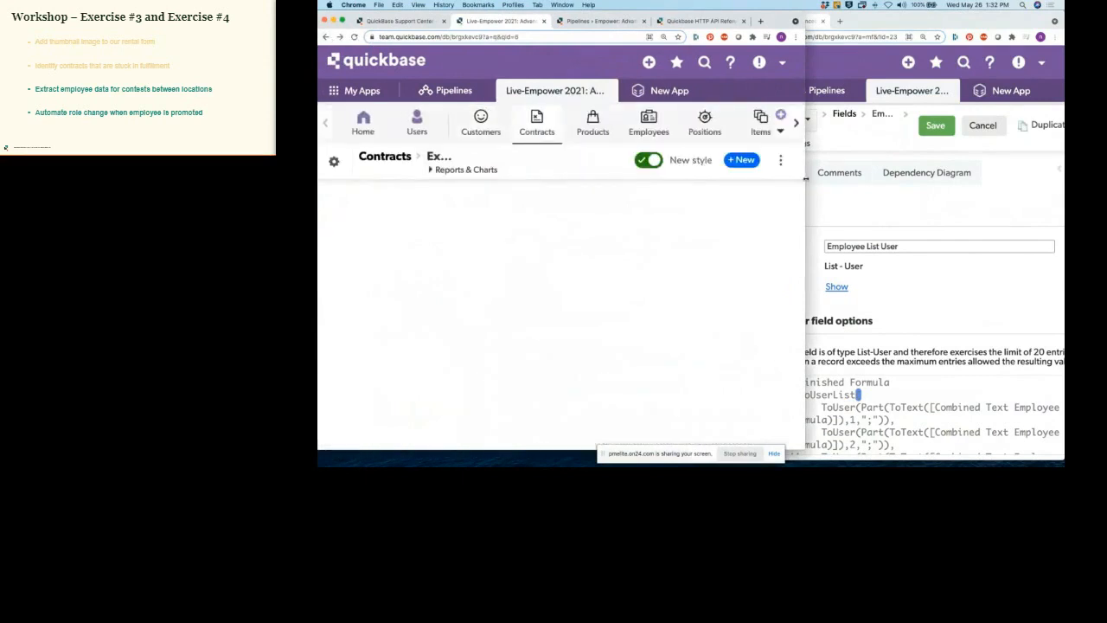
drag(805, 179, 722, 179)
scroll(538, 332, right, 2)
scroll(538, 332, down, 5)
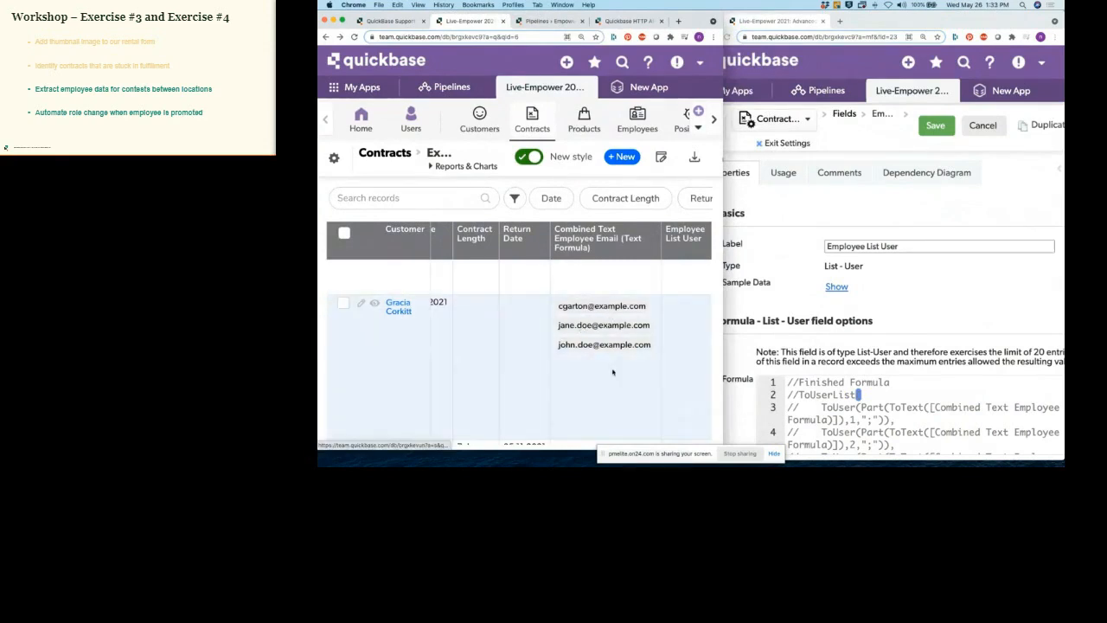
Step: Insert [Combined Text Employee Email (Text Formula)] on a new first line of the Employee List User formula
scroll(958, 288, down, 2)
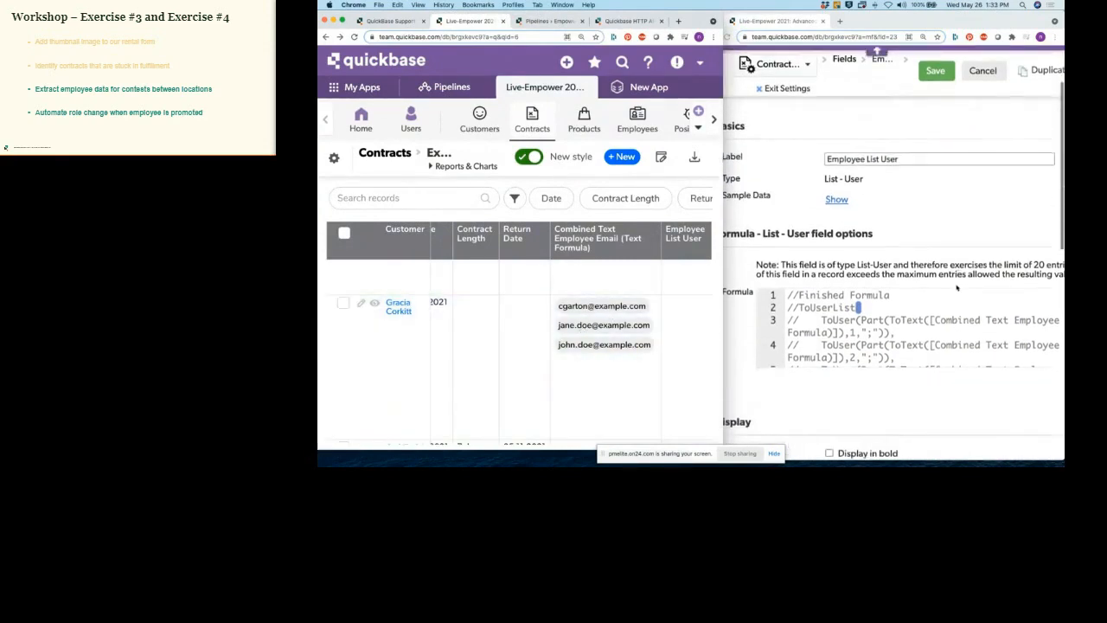
scroll(957, 288, down, 1)
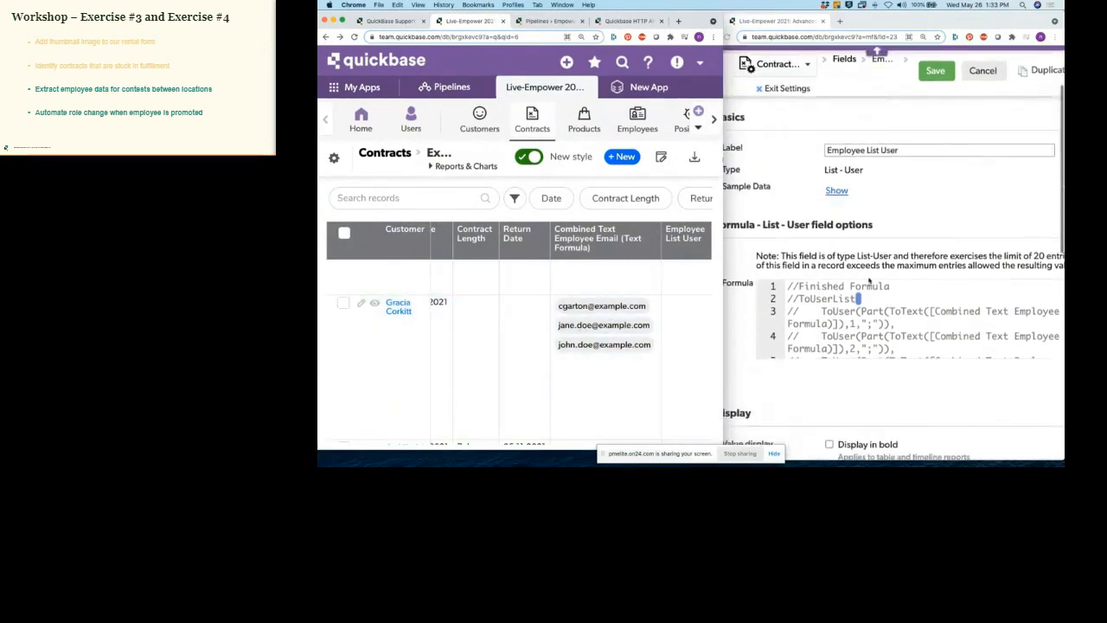
click(791, 289)
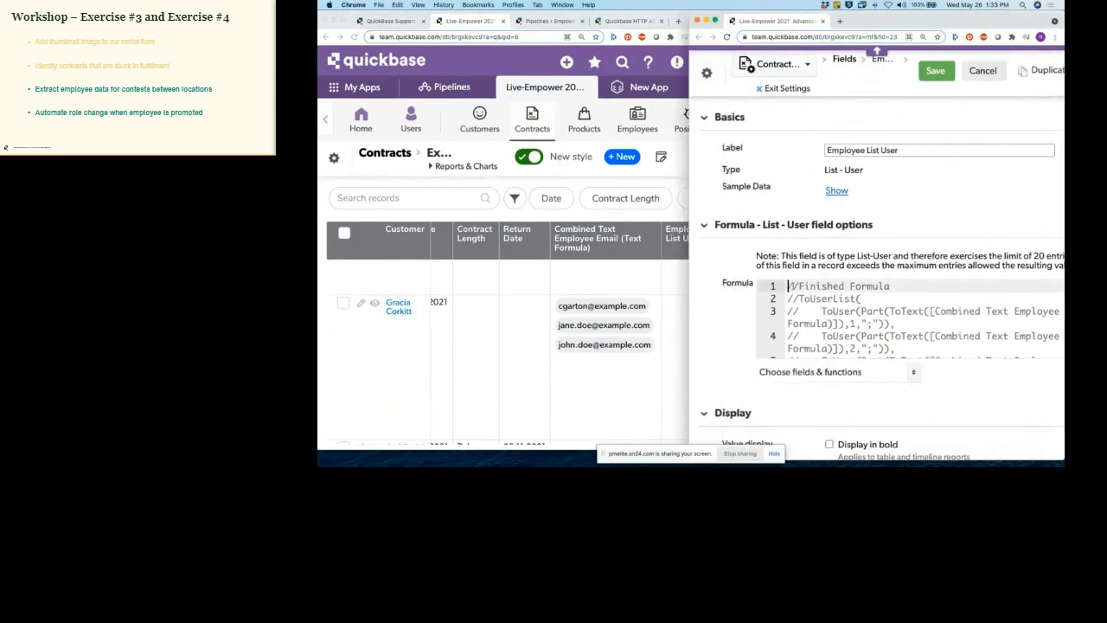
key(Return)
key(Return)
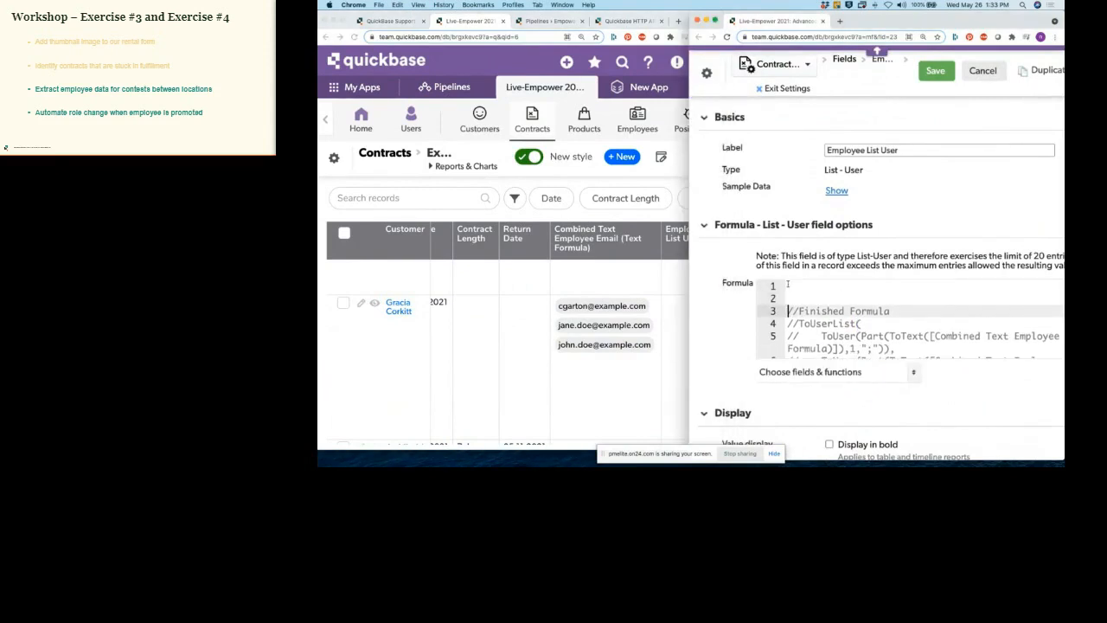
click(805, 287)
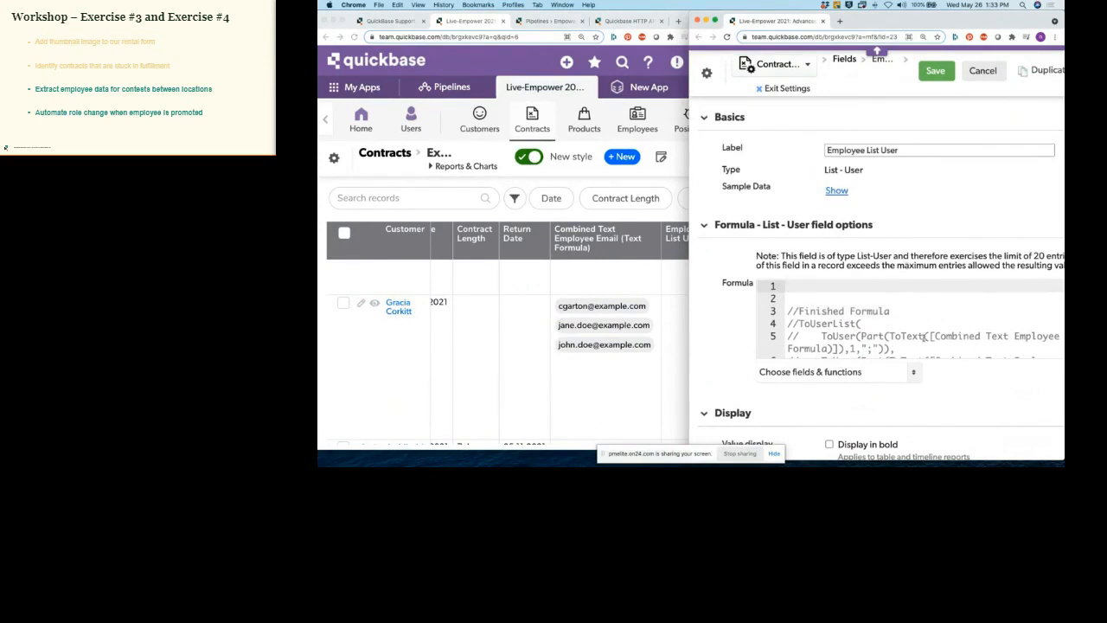
click(914, 374)
scroll(853, 329, down, 5)
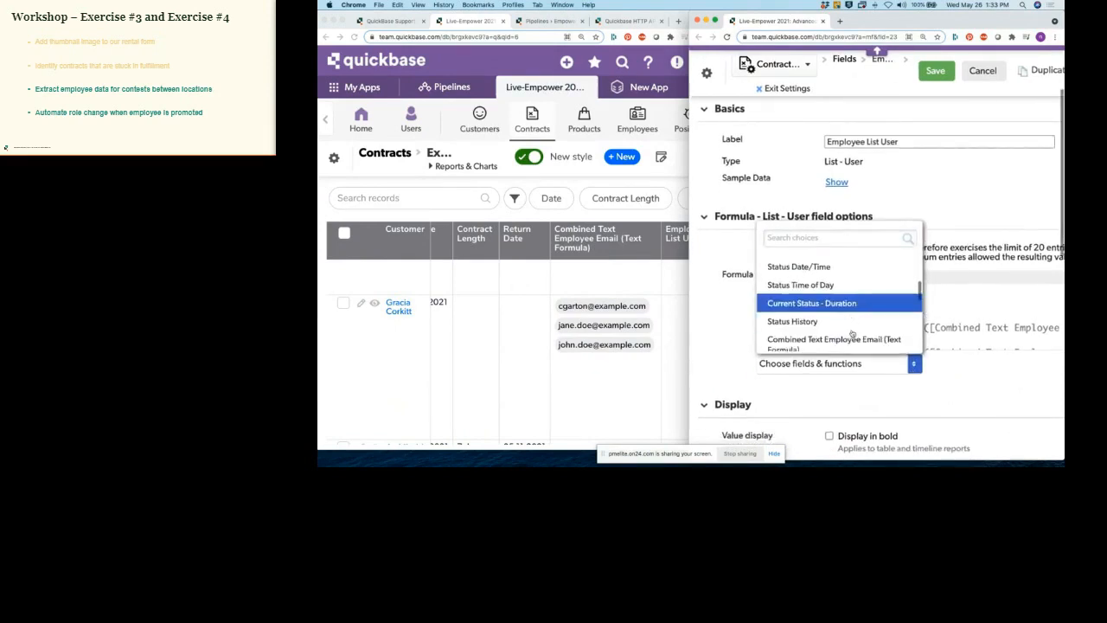
click(843, 339)
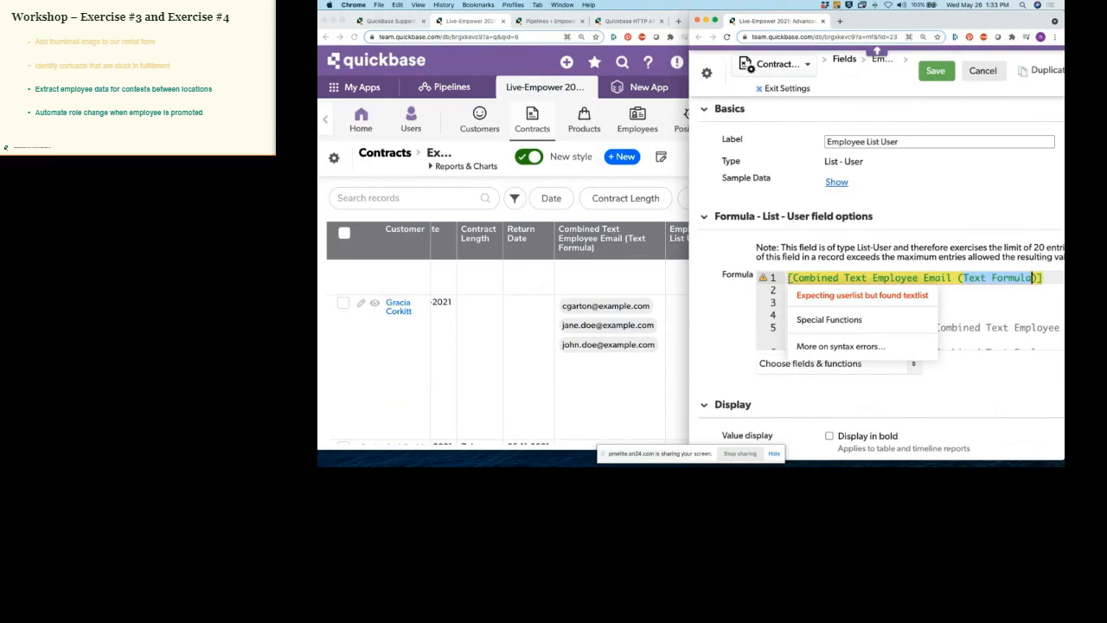
Step: Wrap the field as Part(ToText([Combined Text Employee Email (Text Formula)]),1,";") to take the first email
click(788, 278)
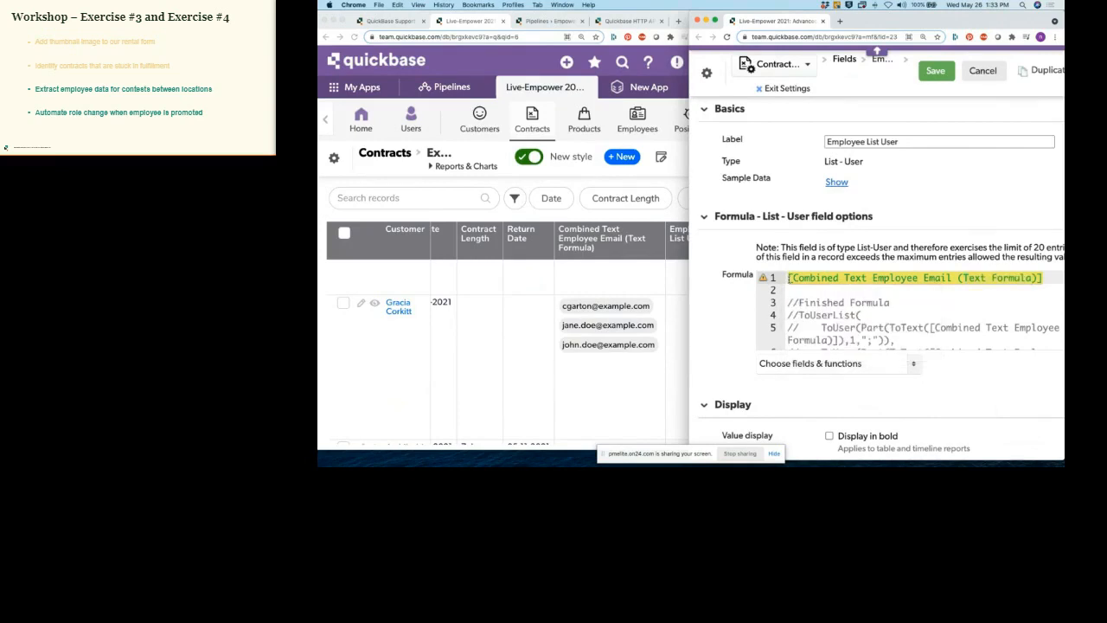
text(ToTex)
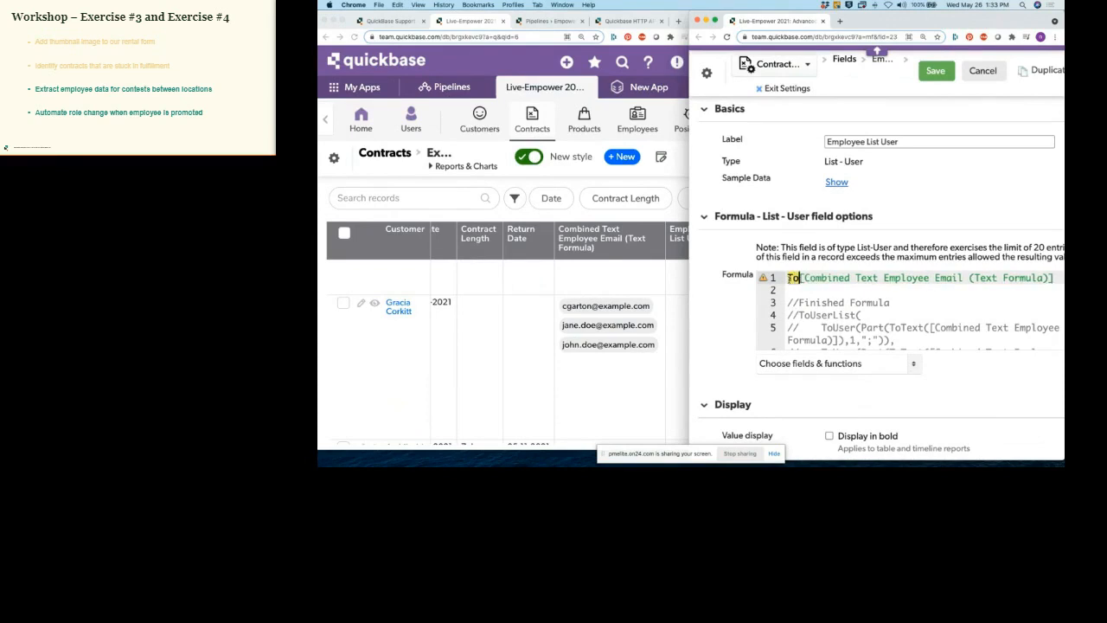
text(t()
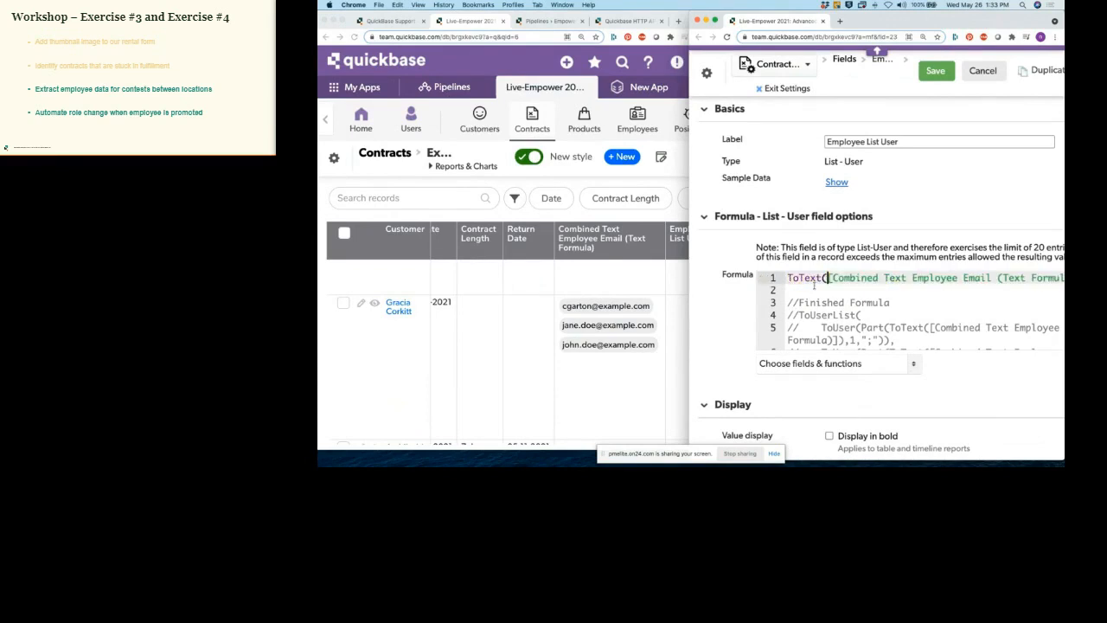
key(End)
text())
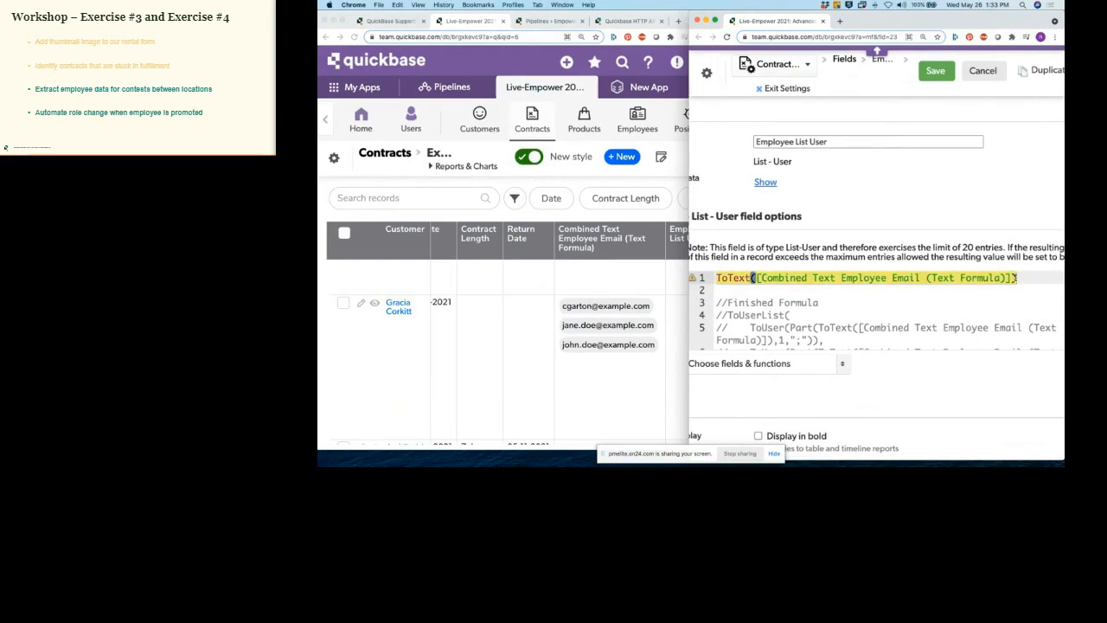
click(717, 278)
scroll(729, 286, left, 1)
mouse_move(729, 286)
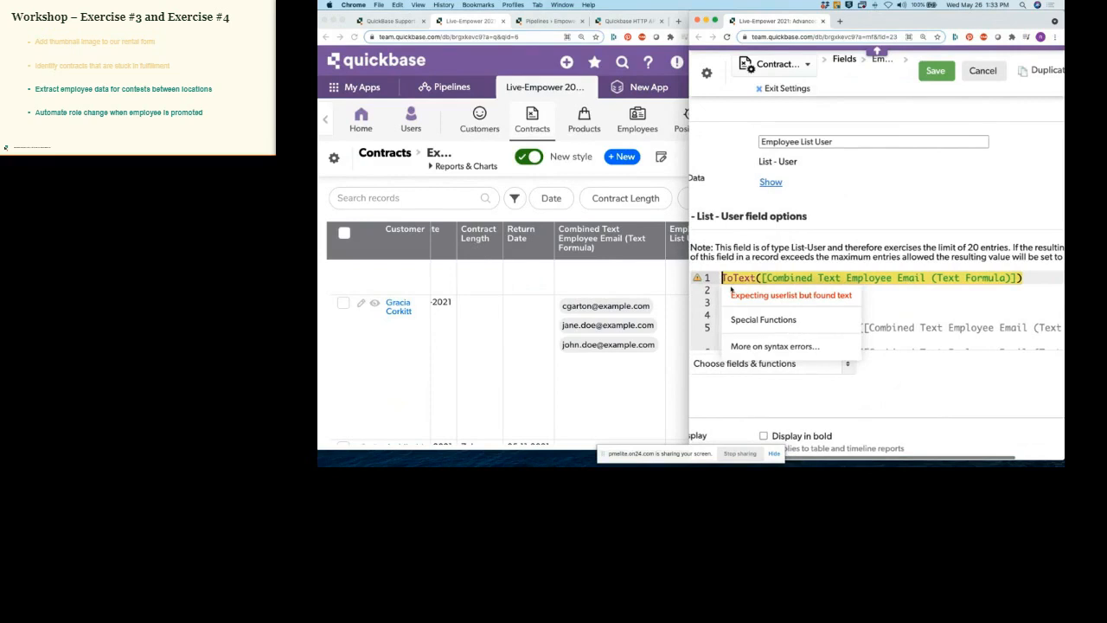
text(Part()
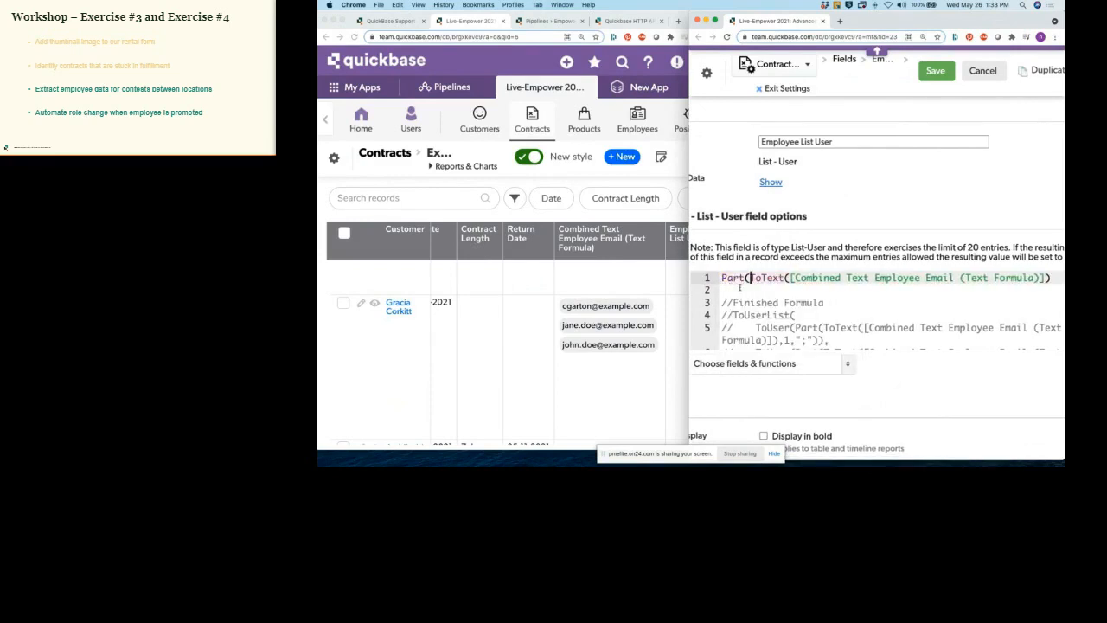
click(1041, 277)
text(,1,")
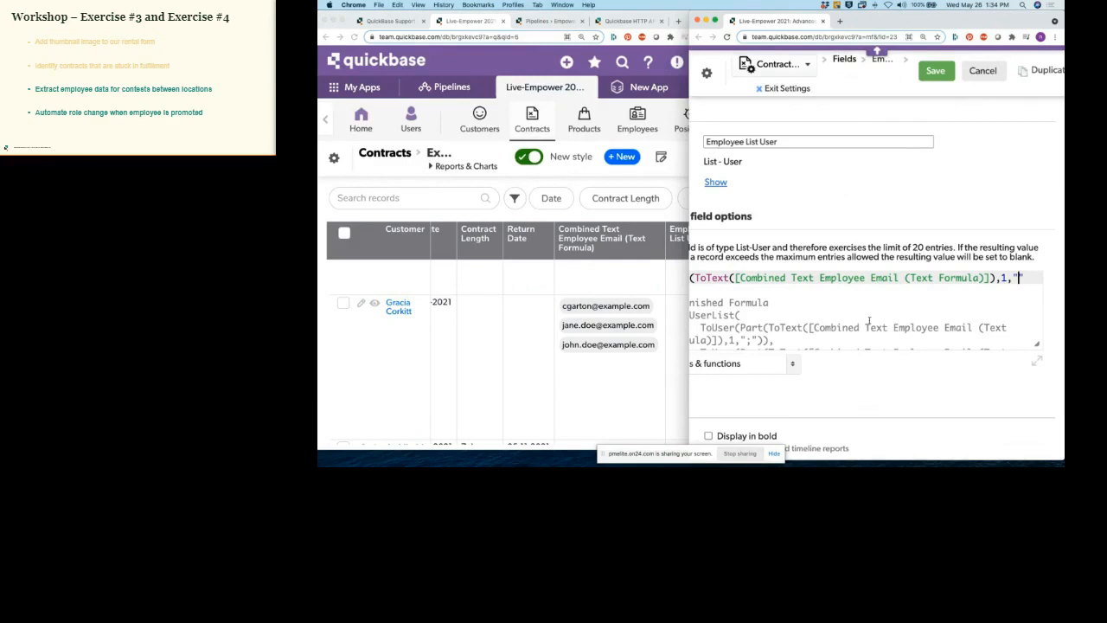
text(;"))
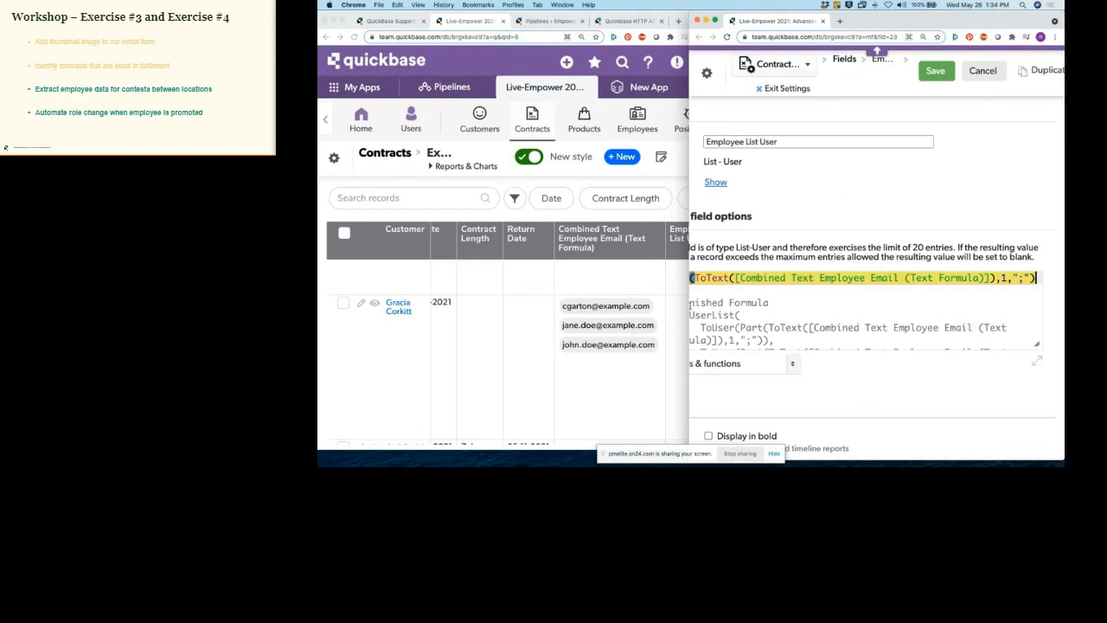
Step: Wrap the whole expression in ToUser() to finish the formula's first line
scroll(799, 307, left, 5)
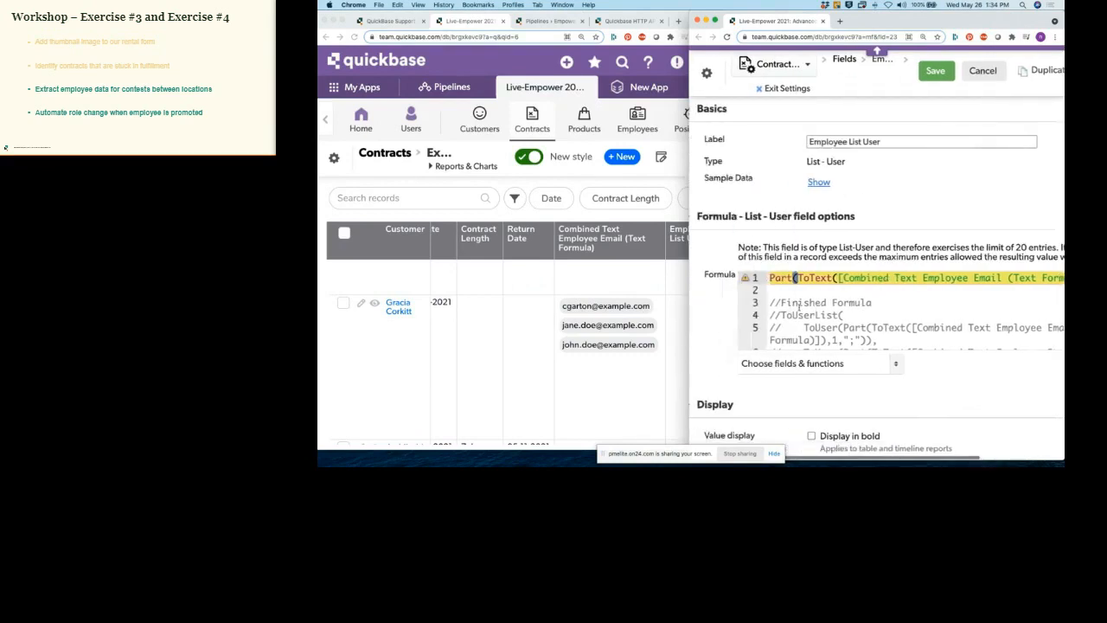
mouse_move(790, 287)
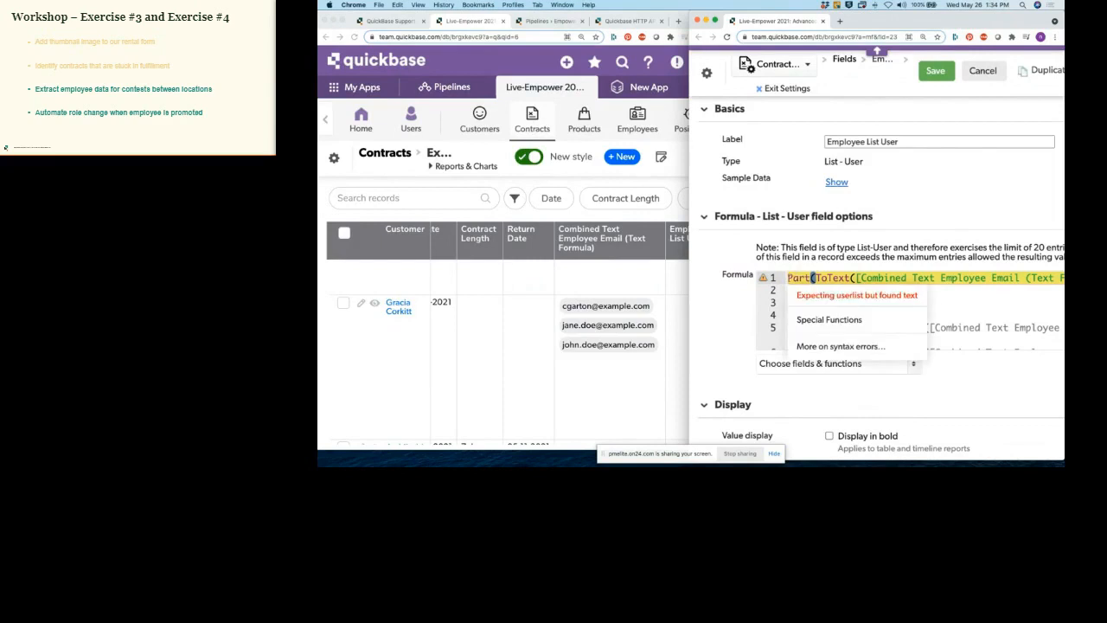
click(788, 279)
text(ToUser)
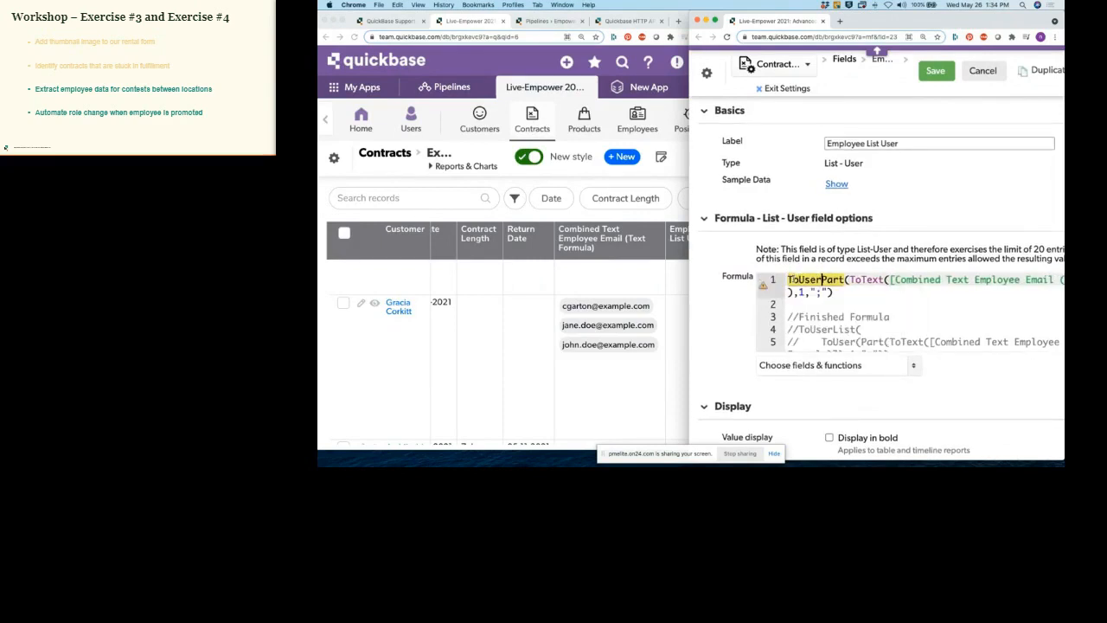
text(()
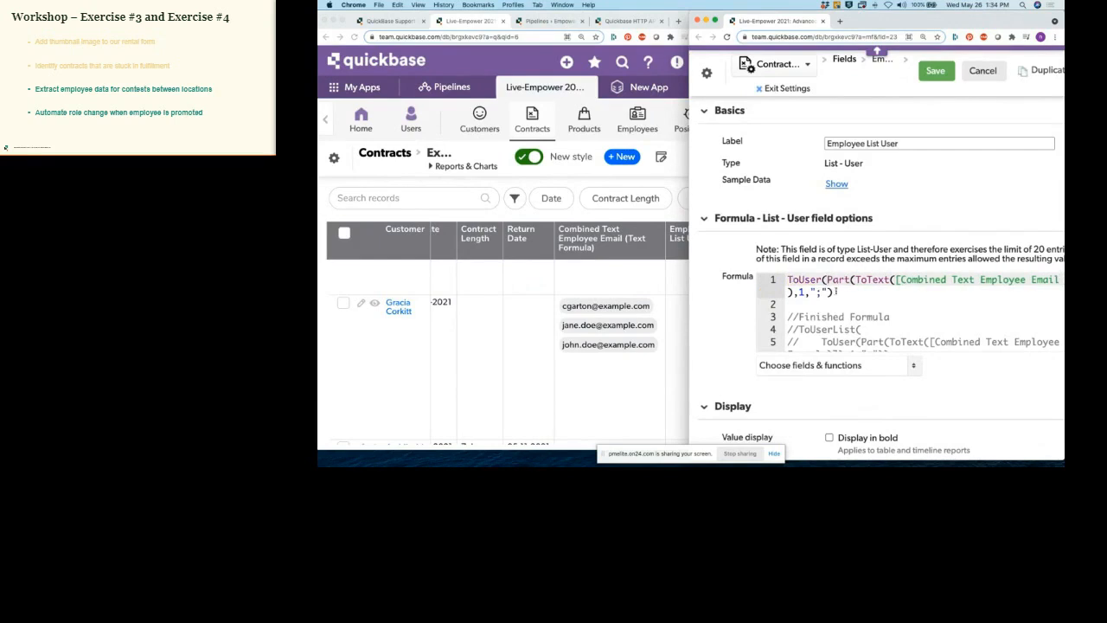
click(839, 292)
text())
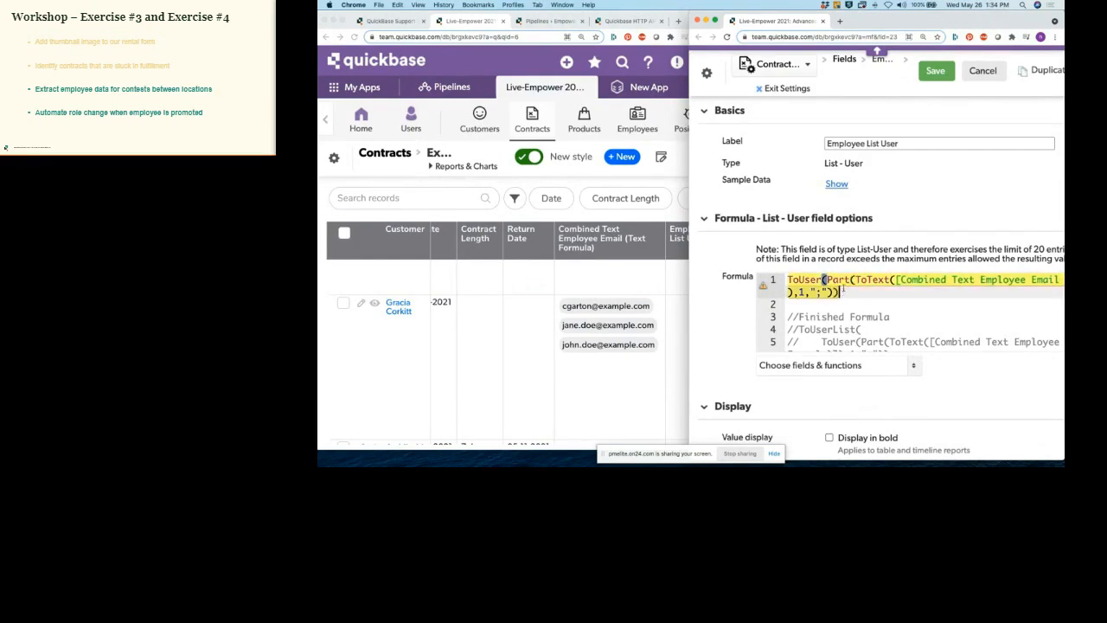
mouse_move(841, 292)
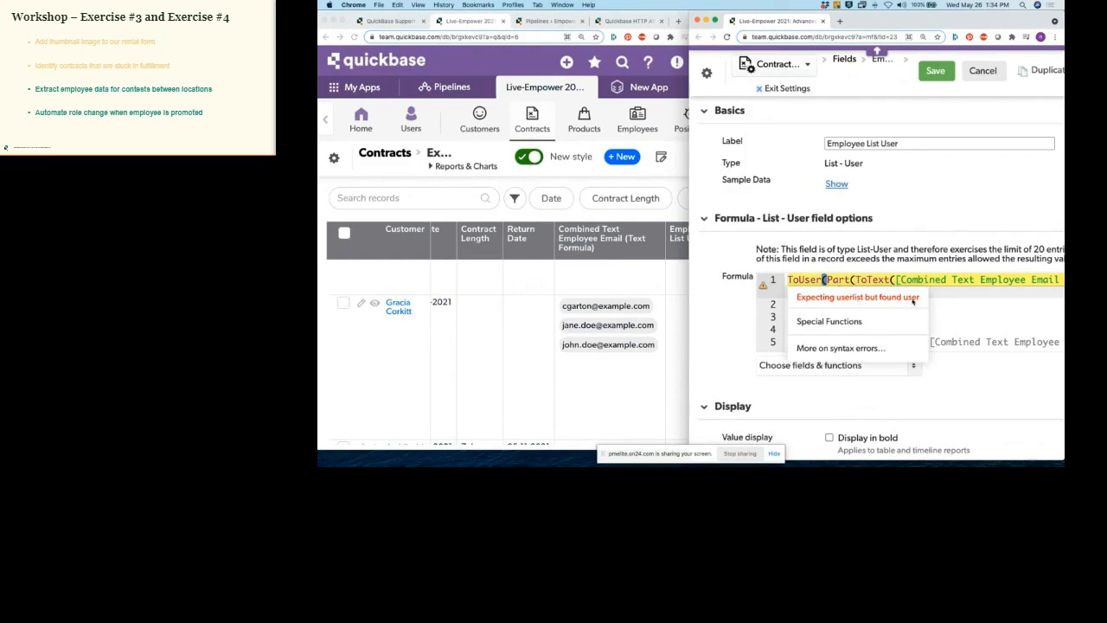
Step: Open the formula function reference and select ToUserList to show its description
click(914, 367)
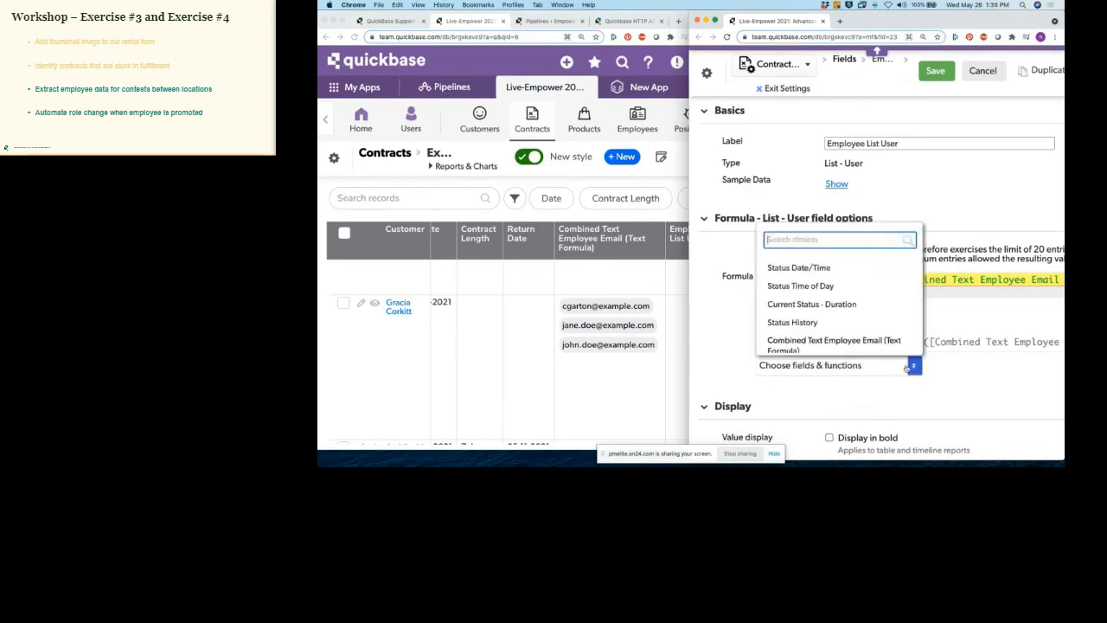
scroll(839, 303, up, 10)
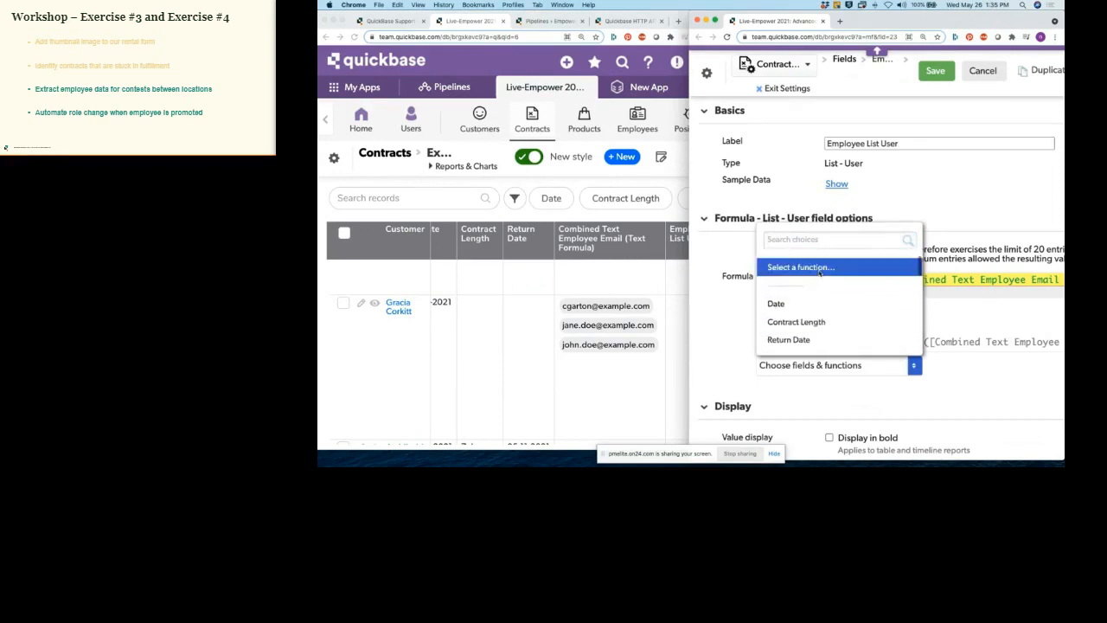
click(819, 268)
scroll(740, 271, down, 8)
scroll(741, 271, down, 15)
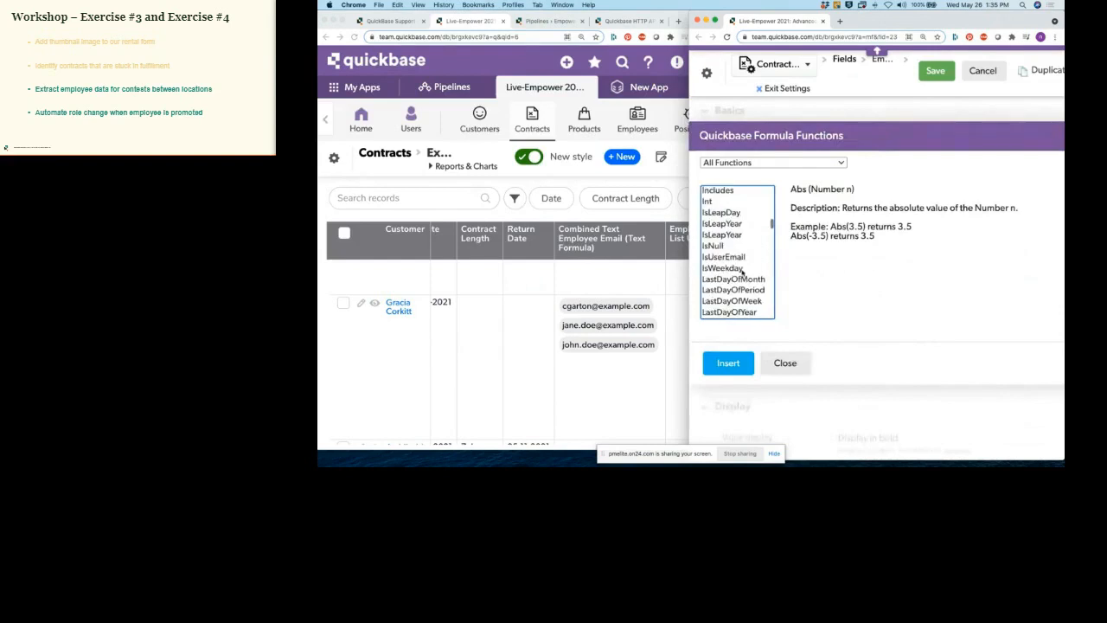
scroll(745, 275, down, 15)
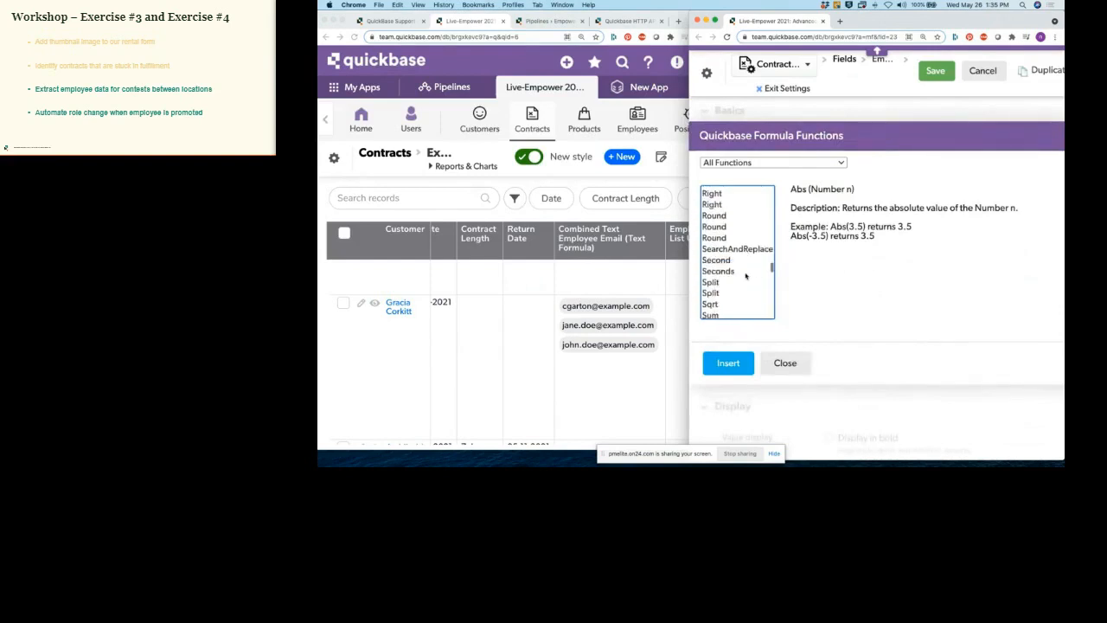
scroll(745, 275, down, 10)
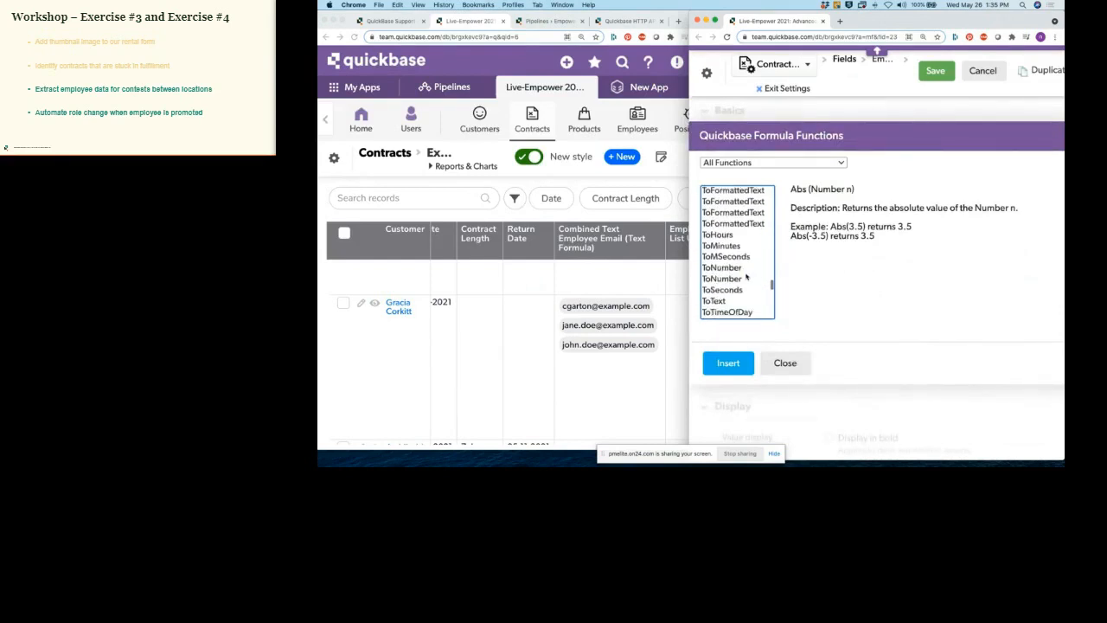
click(732, 260)
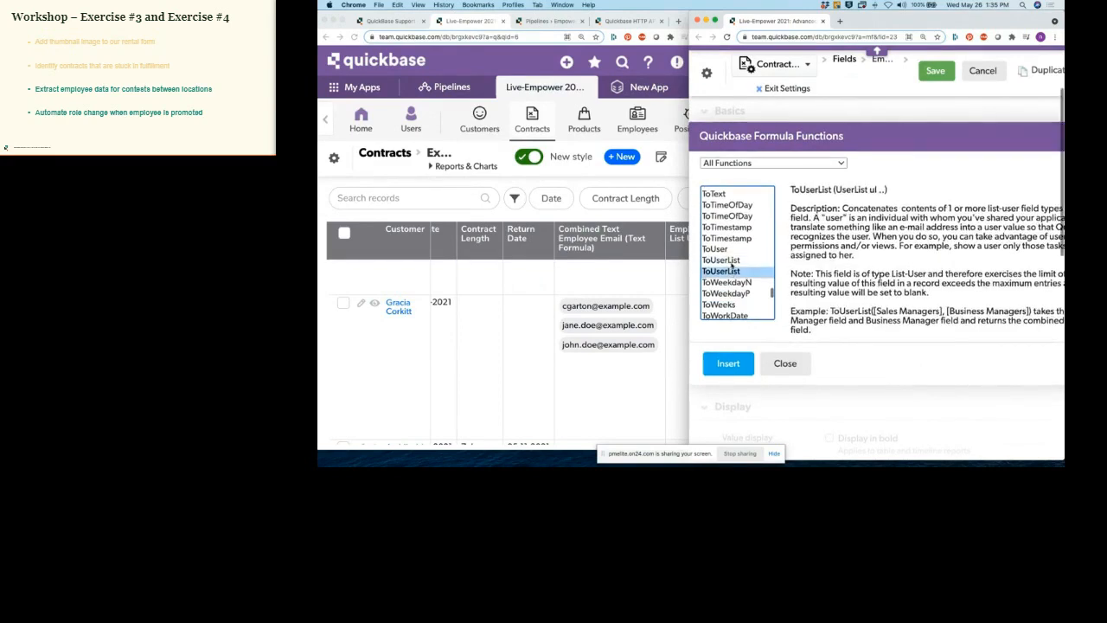
Step: Review the ToUserList signature and its [Sales Manager], [Business Manager] example, then close the help
drag(835, 192, 874, 194)
click(885, 205)
scroll(877, 259, right, 3)
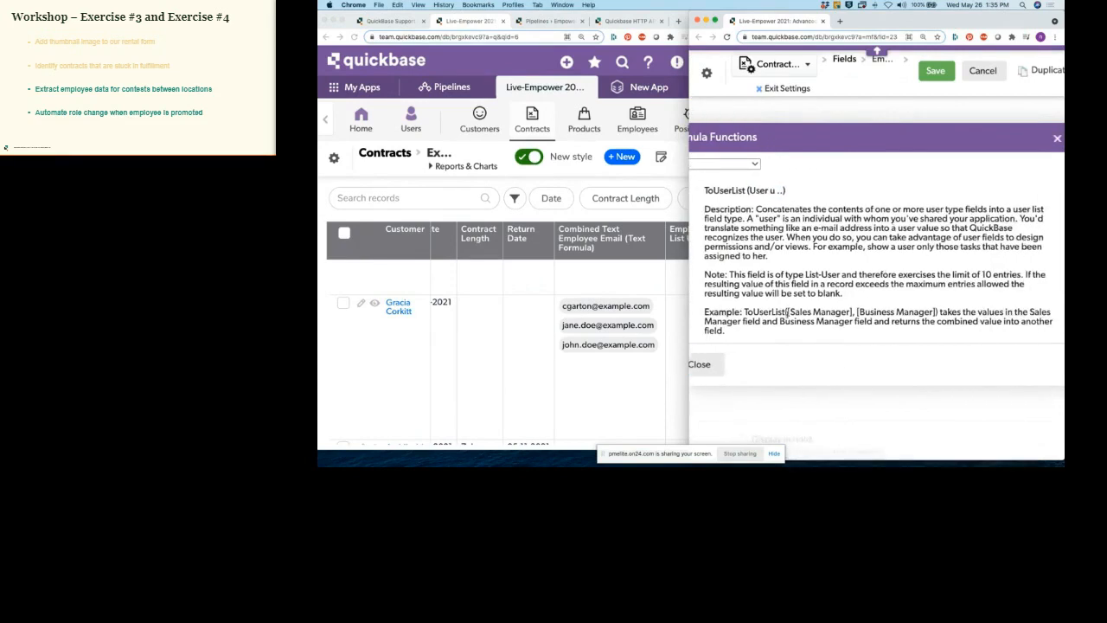
drag(786, 313, 854, 314)
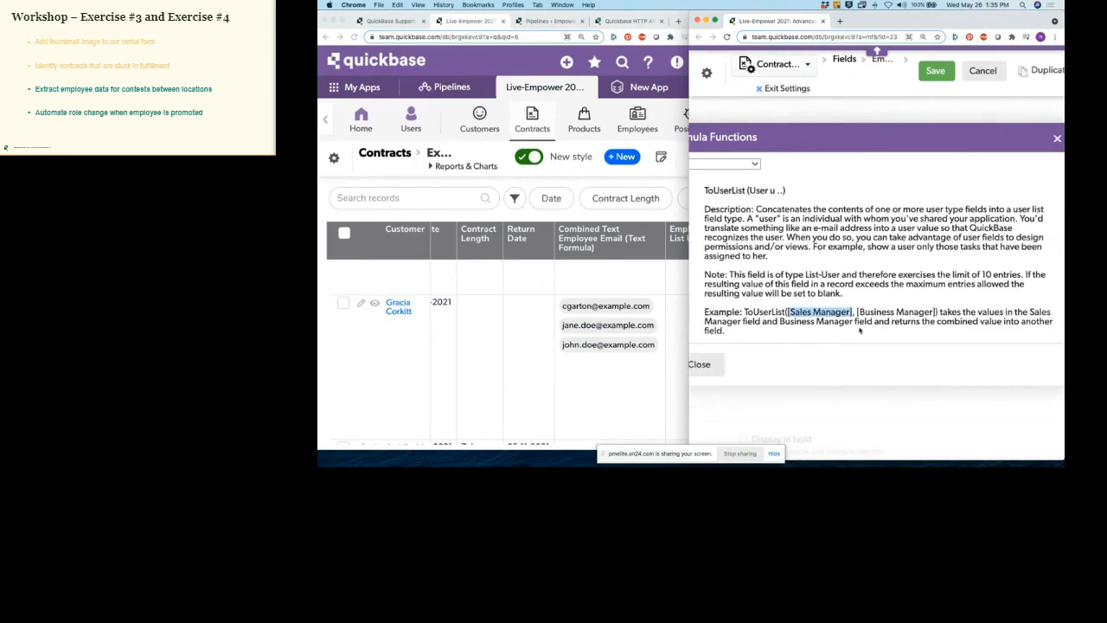
click(881, 314)
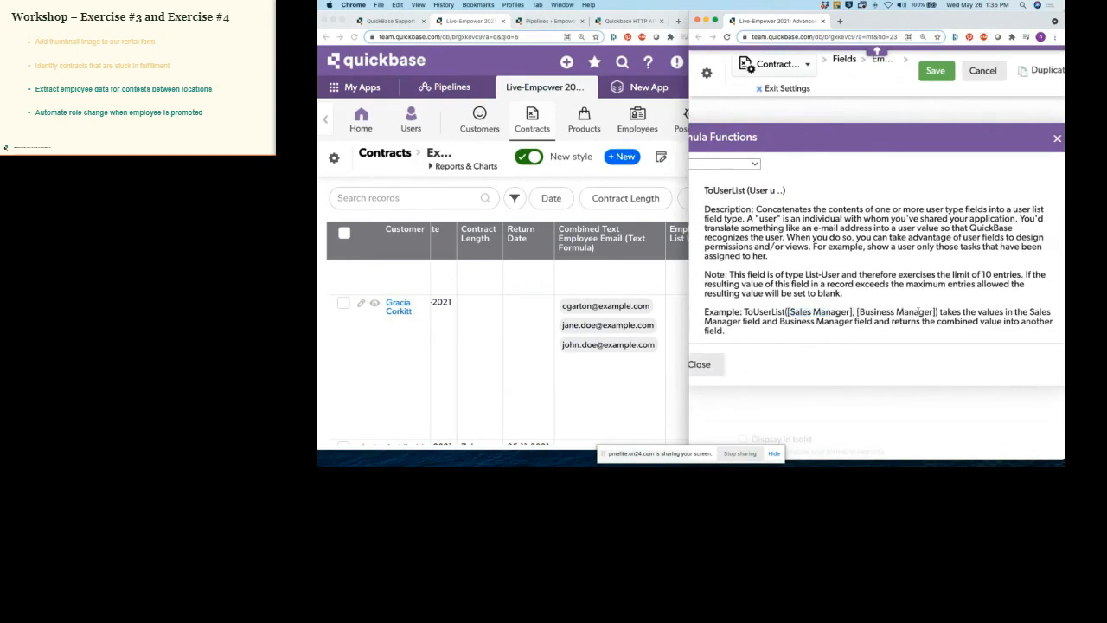
drag(938, 313, 856, 314)
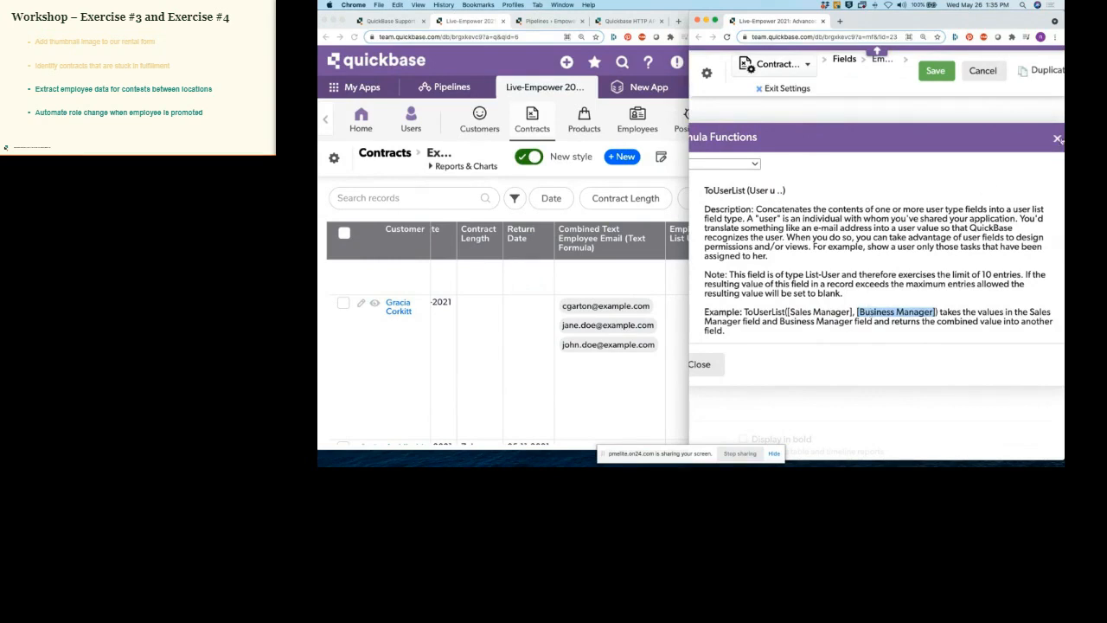
click(1057, 139)
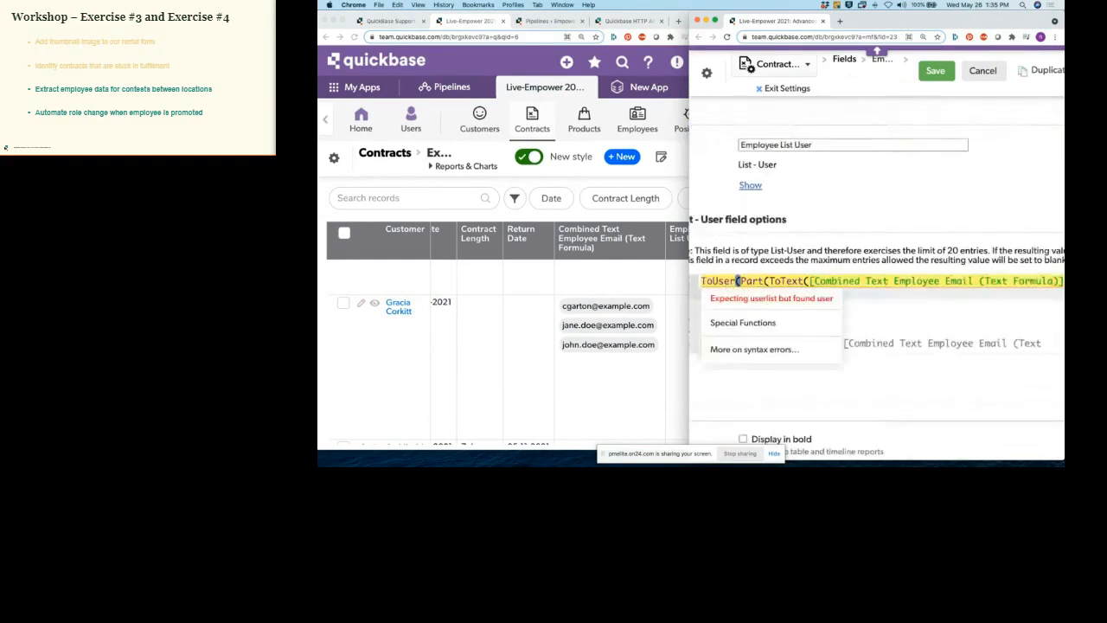
Step: Wrap the Employee List User formula as ToUserList(ToUser(Part(...))) and save the field
click(702, 281)
text(ToUserL)
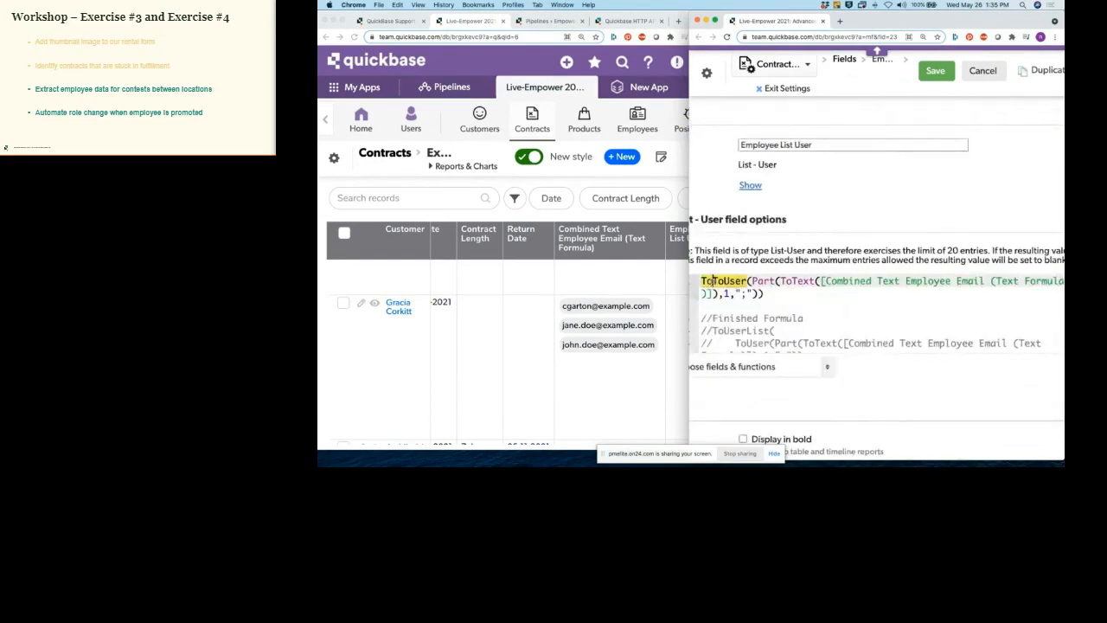
text(ist()
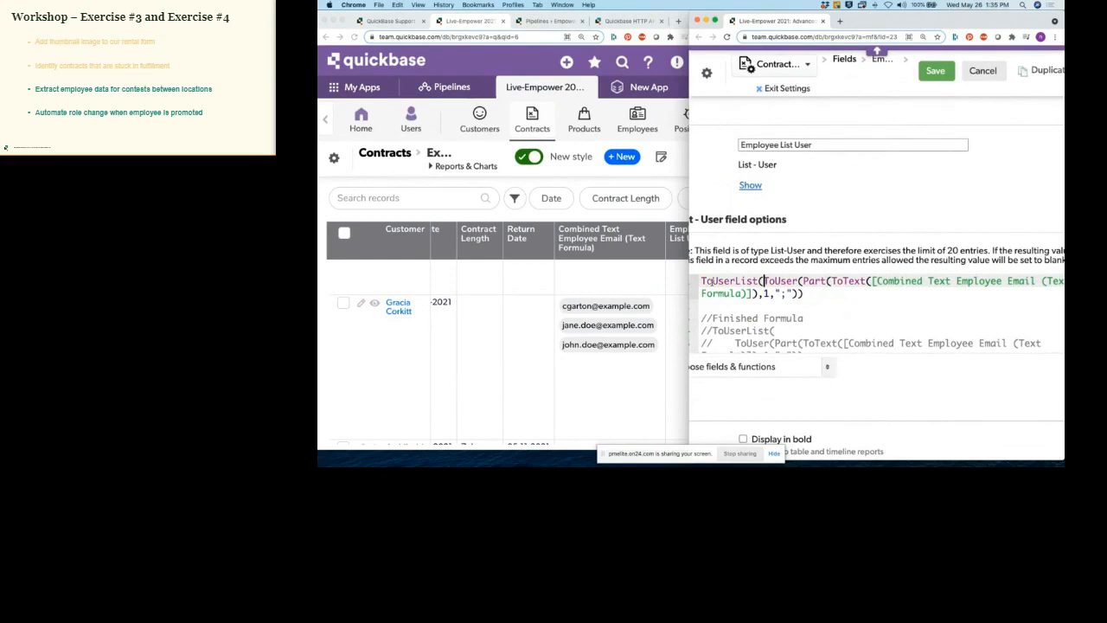
key(Down)
key(super+Right)
text(()
key(BackSpace)
text())
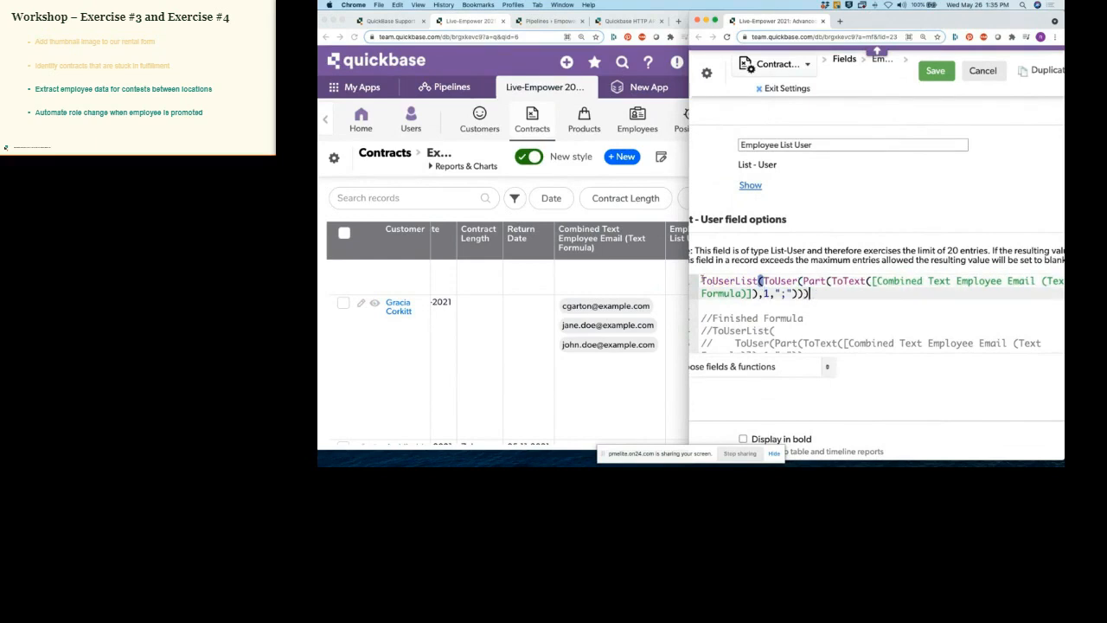
scroll(701, 278, left, 3)
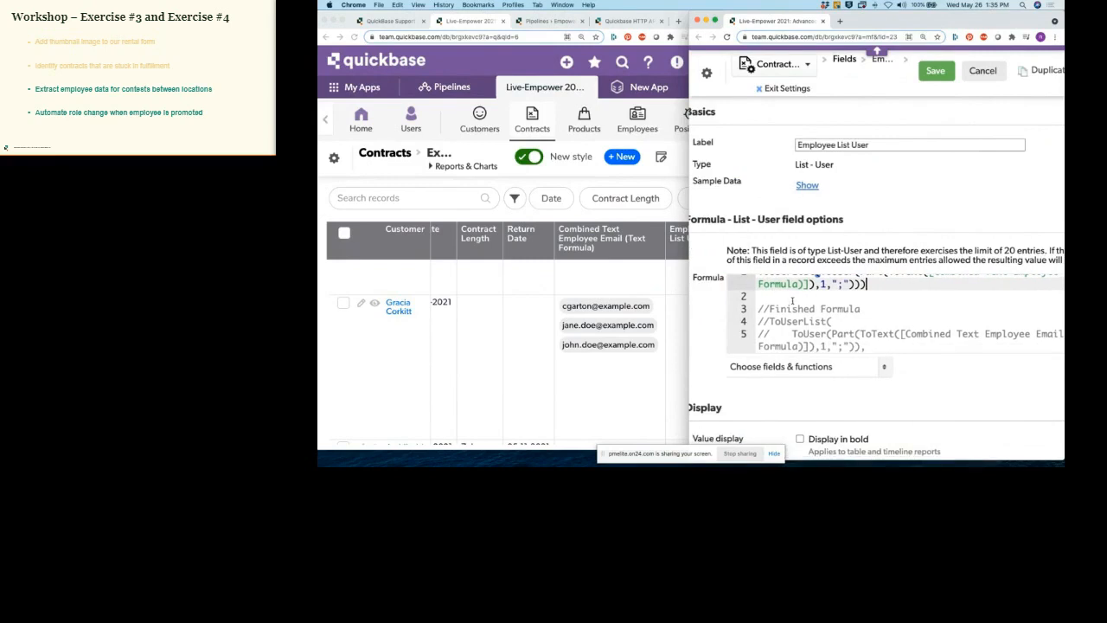
scroll(792, 300, up, 2)
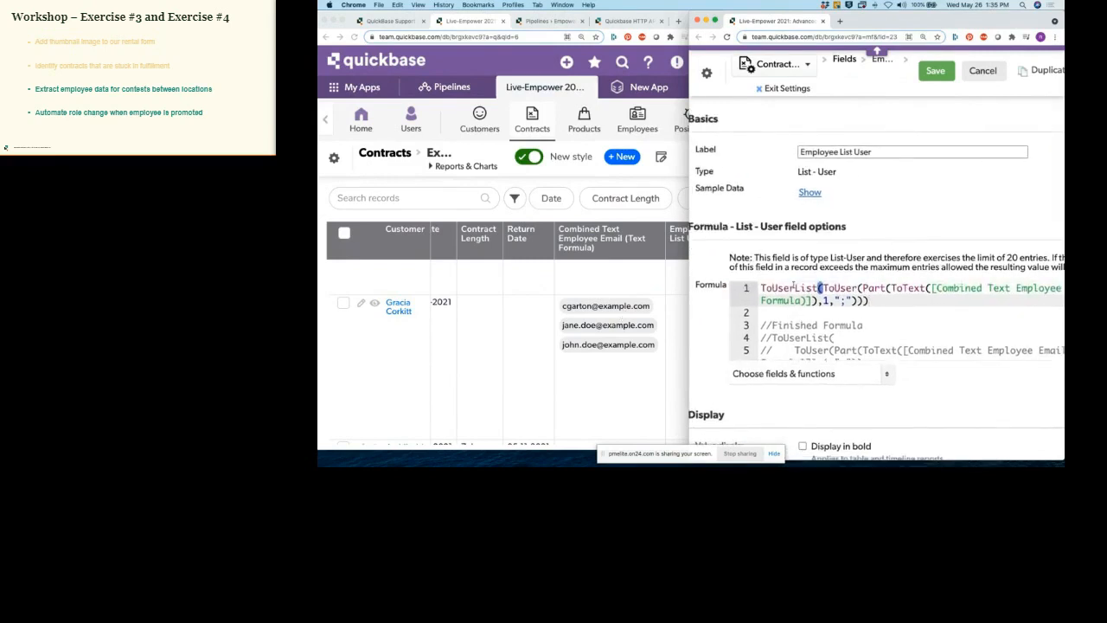
click(935, 71)
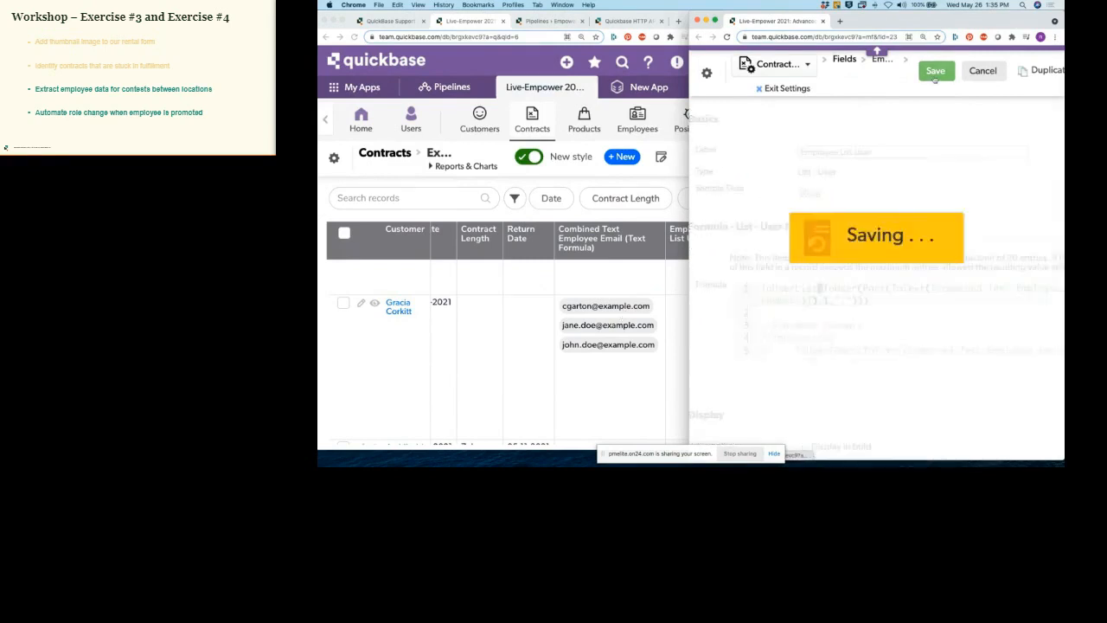
Step: Exit settings, open the Example 3 report, and open Employee List User's field properties
click(789, 89)
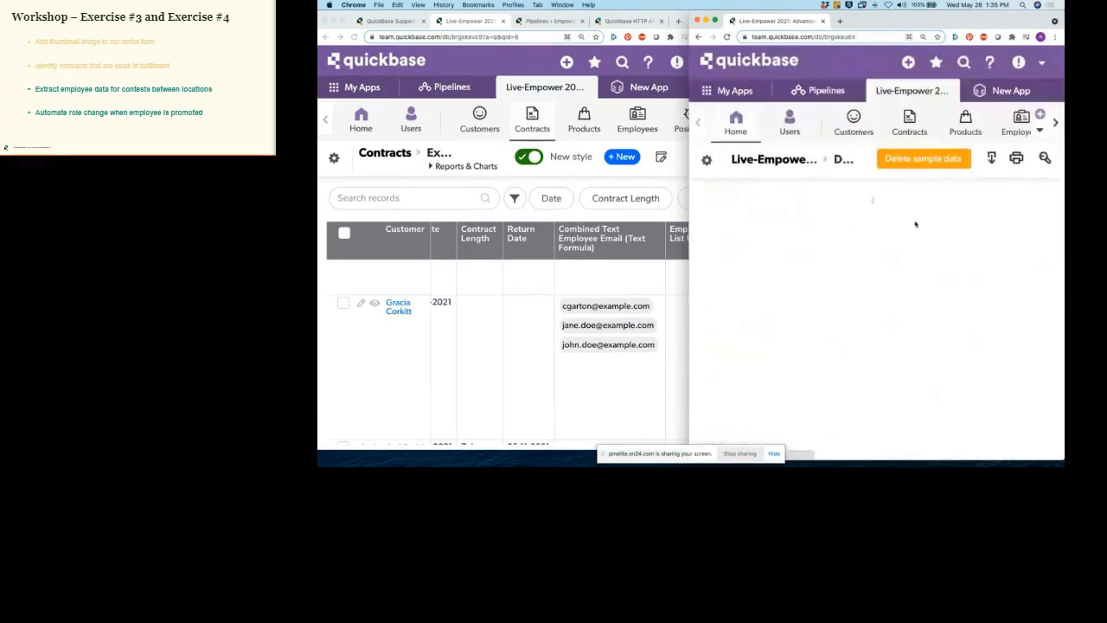
click(853, 301)
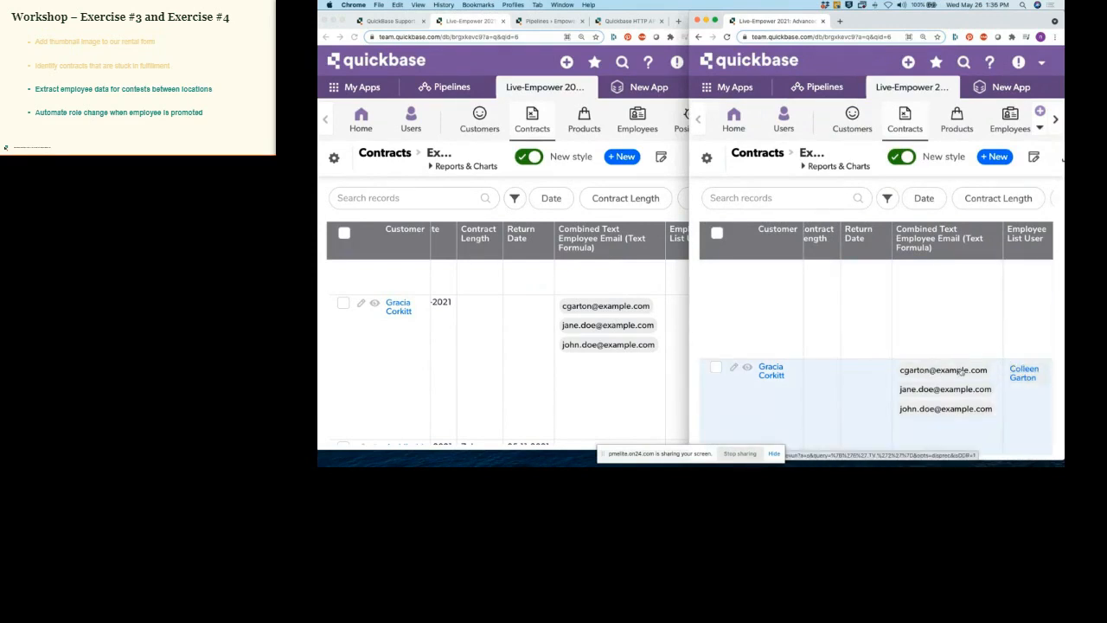
click(1043, 242)
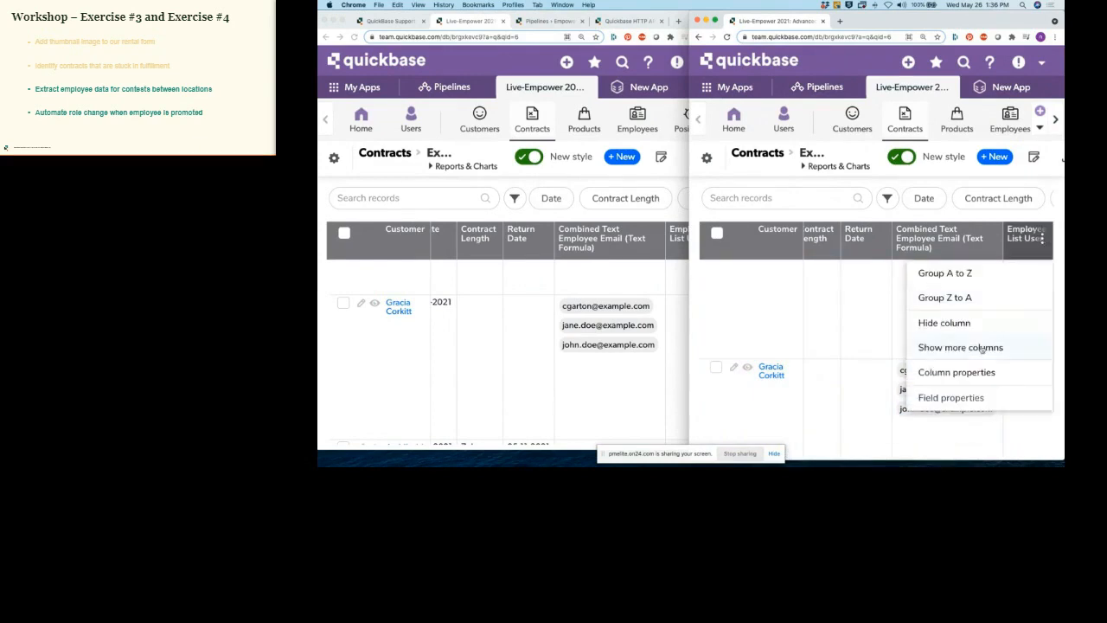
click(966, 397)
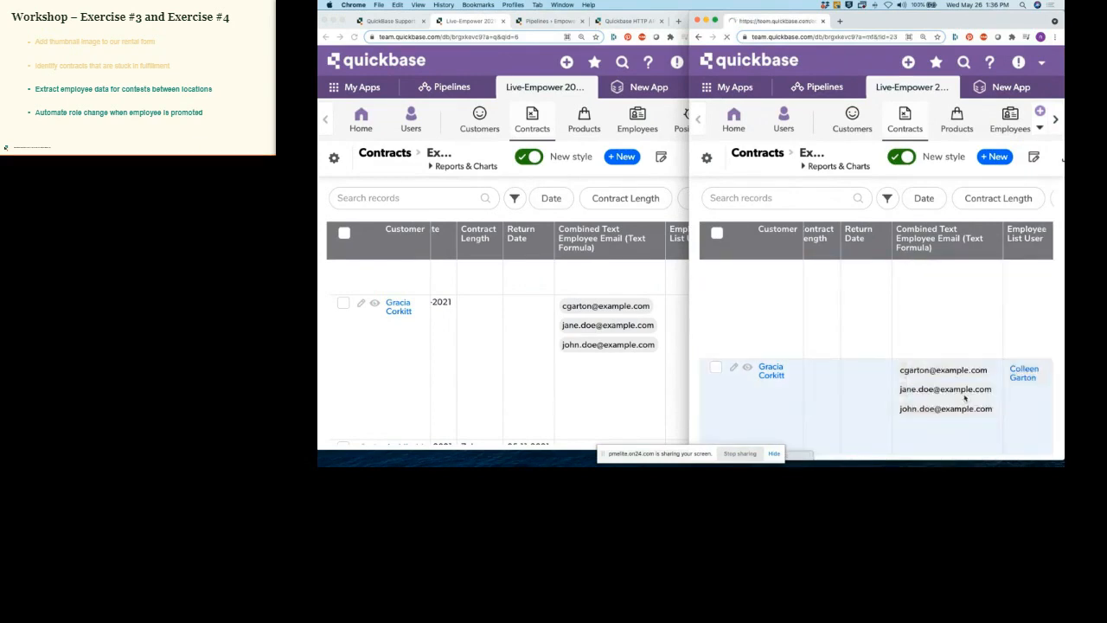
Step: Put ToUser(Part(...)) on its own indented line and the closing bracket on its own line
scroll(950, 339, down, 2)
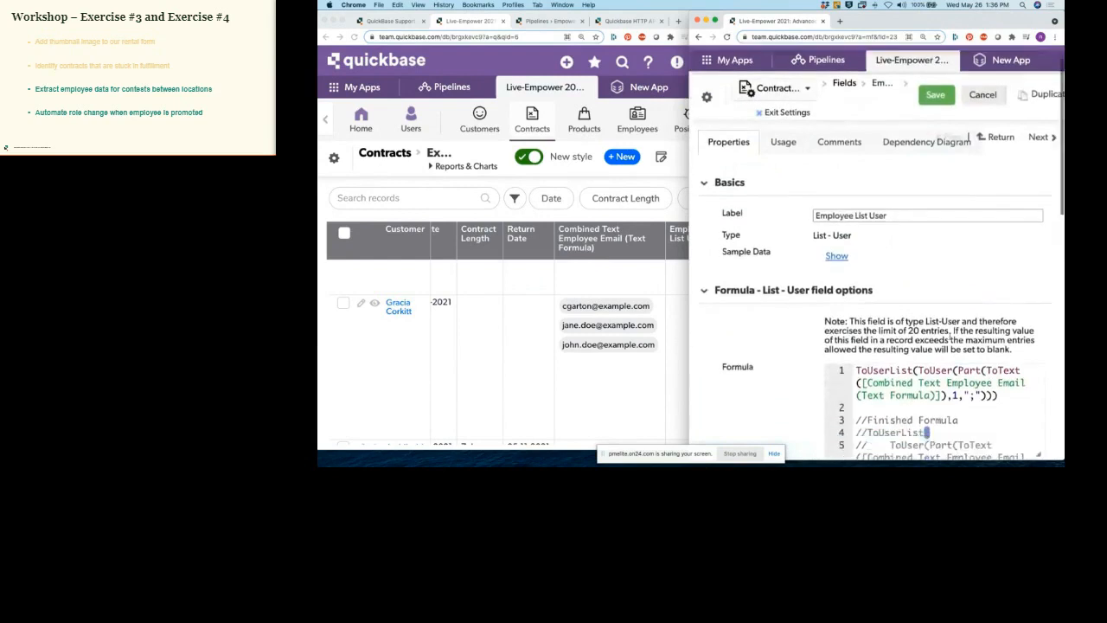
scroll(939, 346, down, 2)
scroll(936, 338, up, 2)
scroll(937, 337, up, 2)
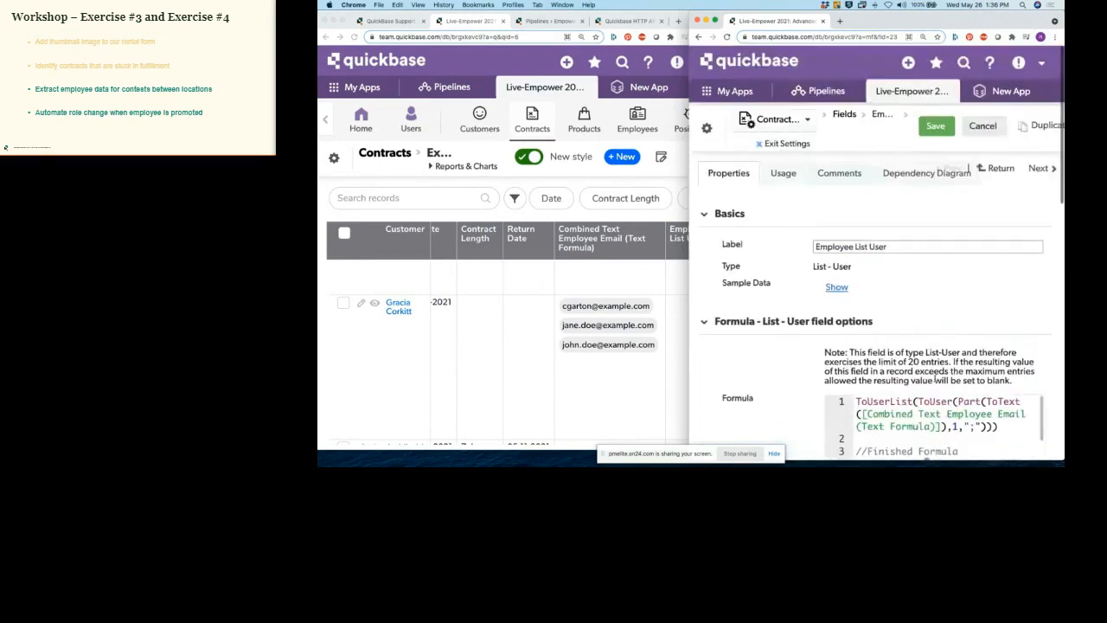
click(917, 401)
key(Return)
key(Tab)
scroll(1002, 404, down, 2)
scroll(1003, 405, up, 2)
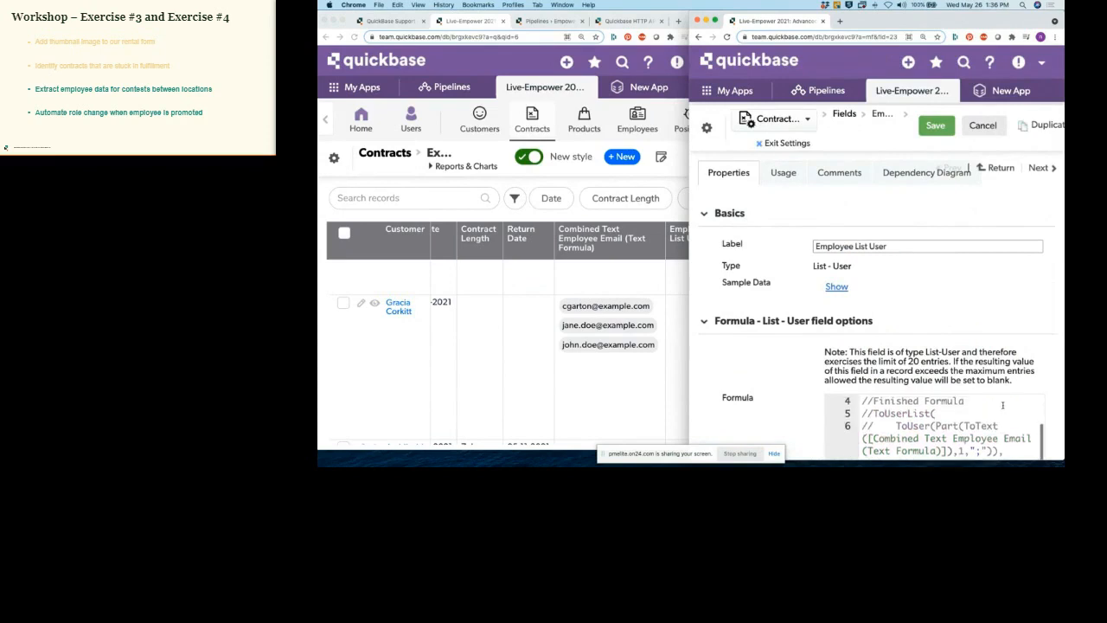
drag(982, 19, 942, 28)
drag(689, 257, 443, 258)
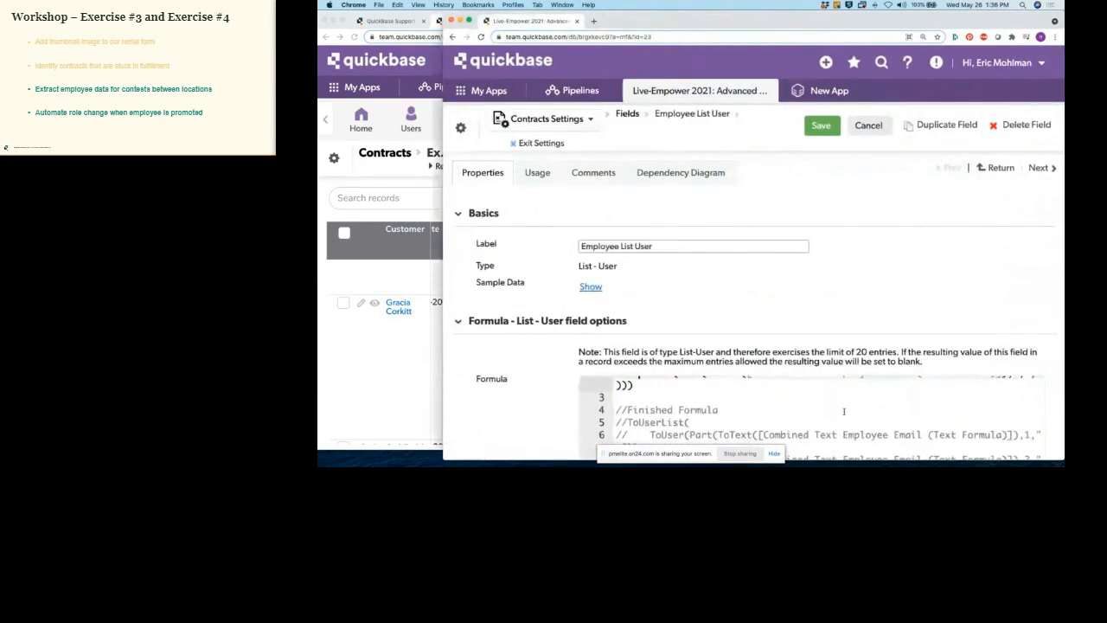
scroll(844, 412, up, 2)
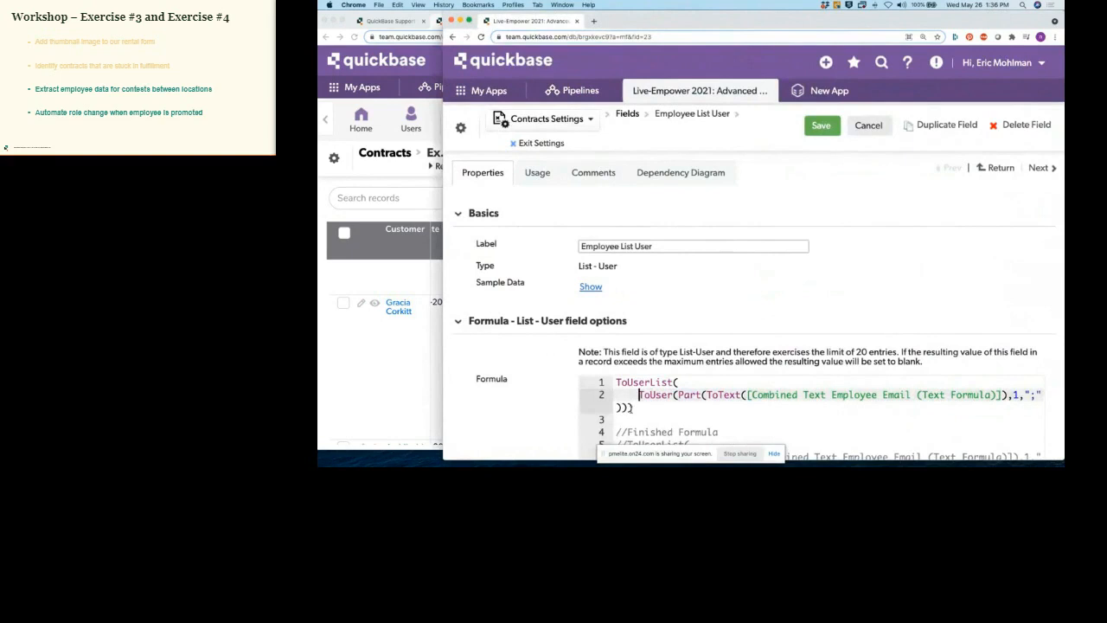
click(629, 408)
key(Return)
key(BackSpace)
scroll(894, 414, down, 2)
scroll(866, 411, up, 2)
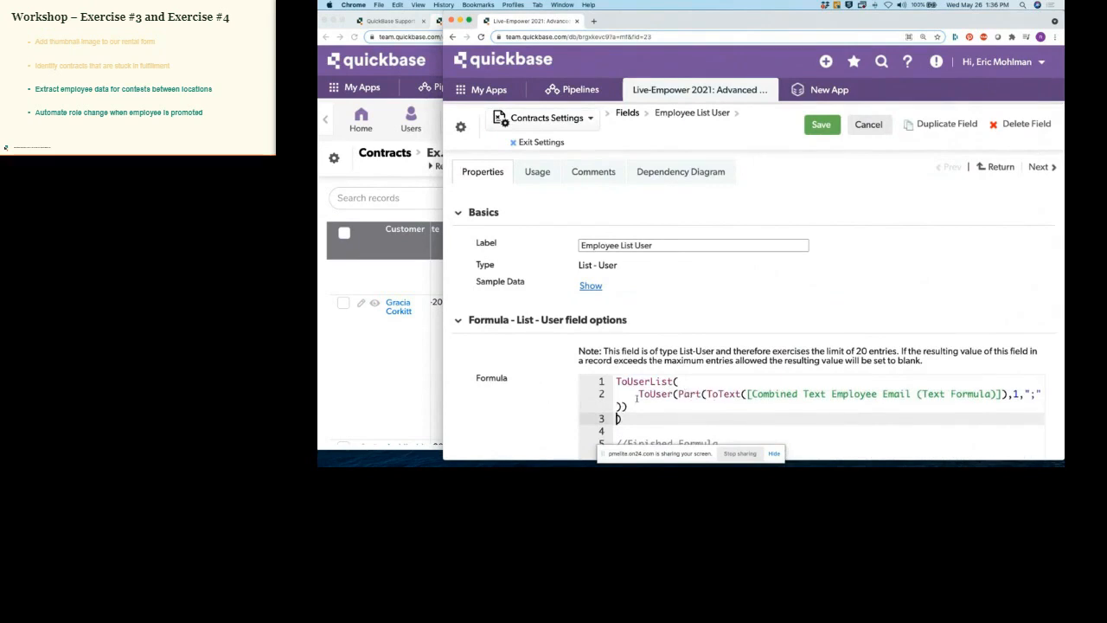
Step: Add two comma-separated copies of the ToUser(Part(...)) line below the first
drag(639, 394, 639, 403)
key(super+c)
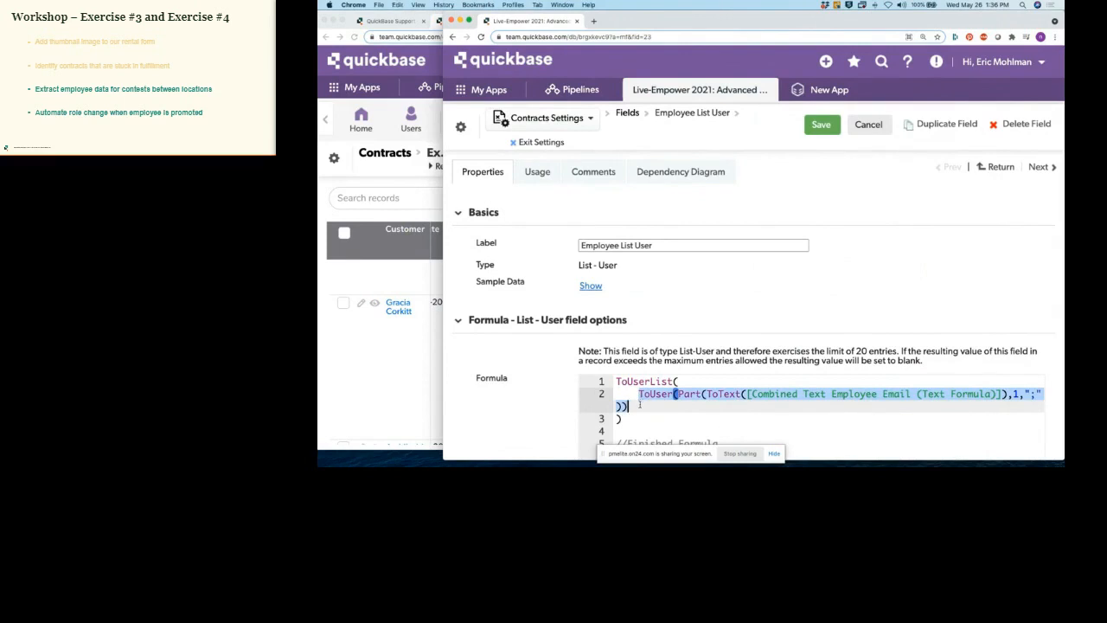
click(641, 405)
text(,)
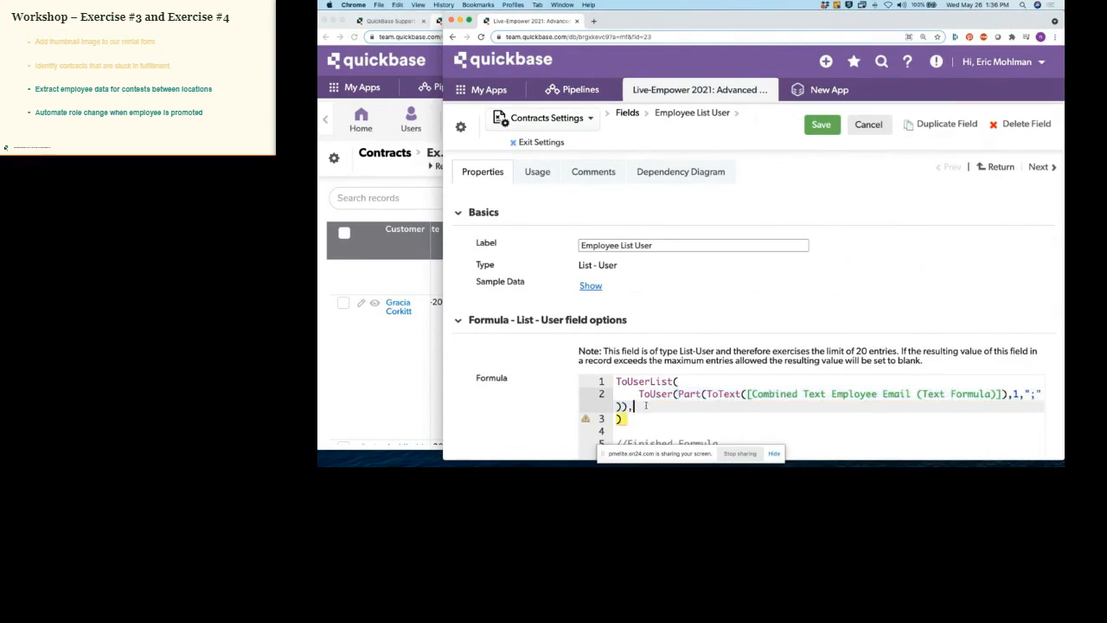
key(Return)
key(super+v)
text(,)
key(Return)
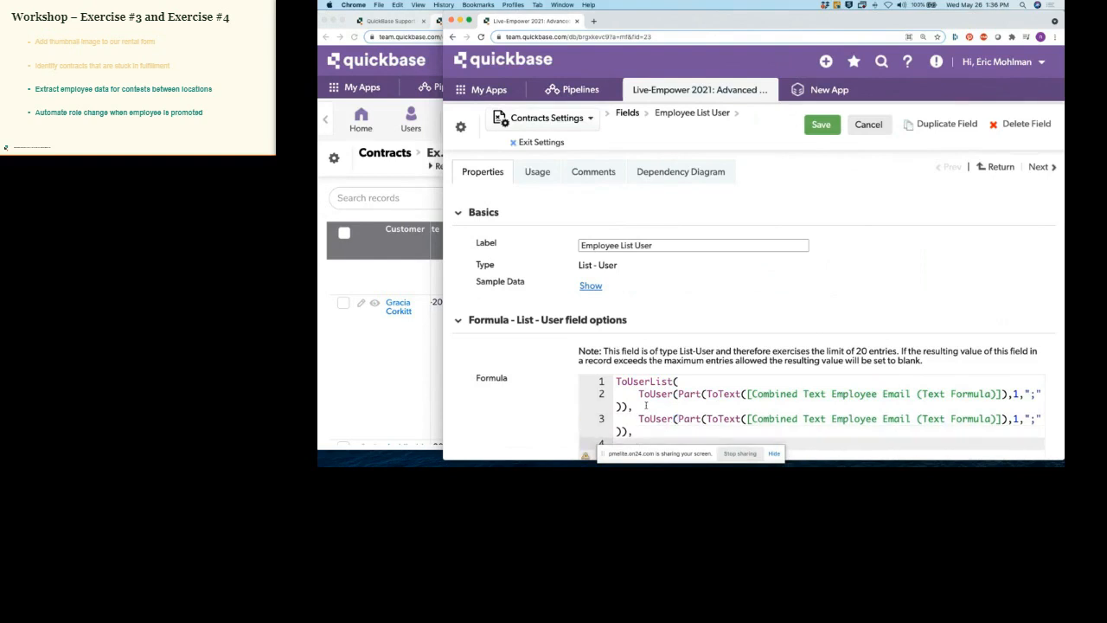
key(super+v)
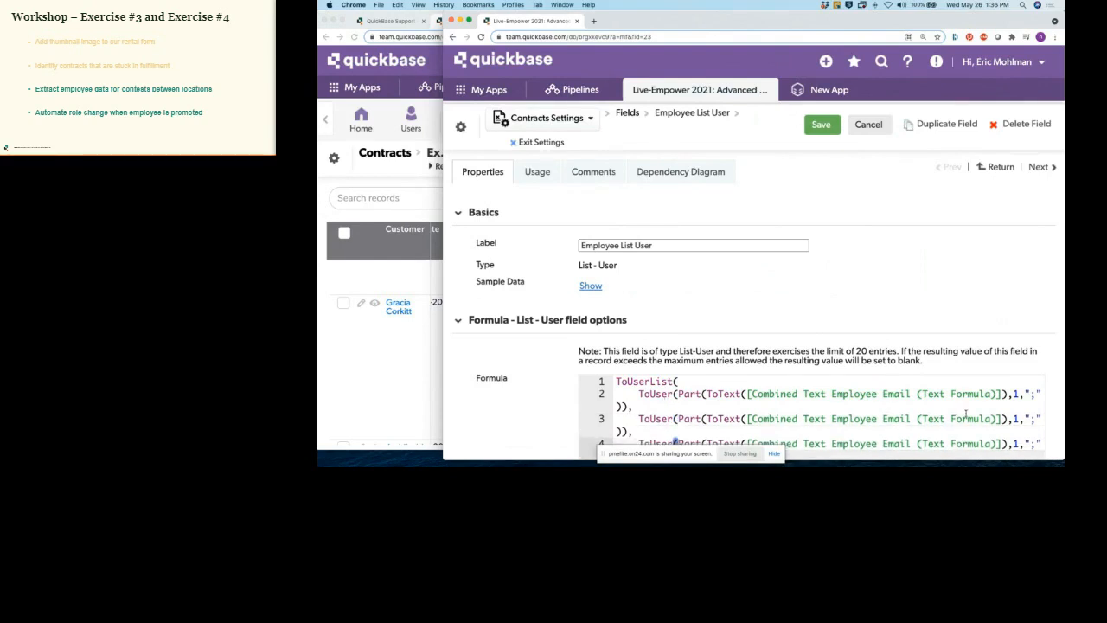
Step: Change the copied lines' part indexes to 2 and 3 and save the formula
click(1022, 418)
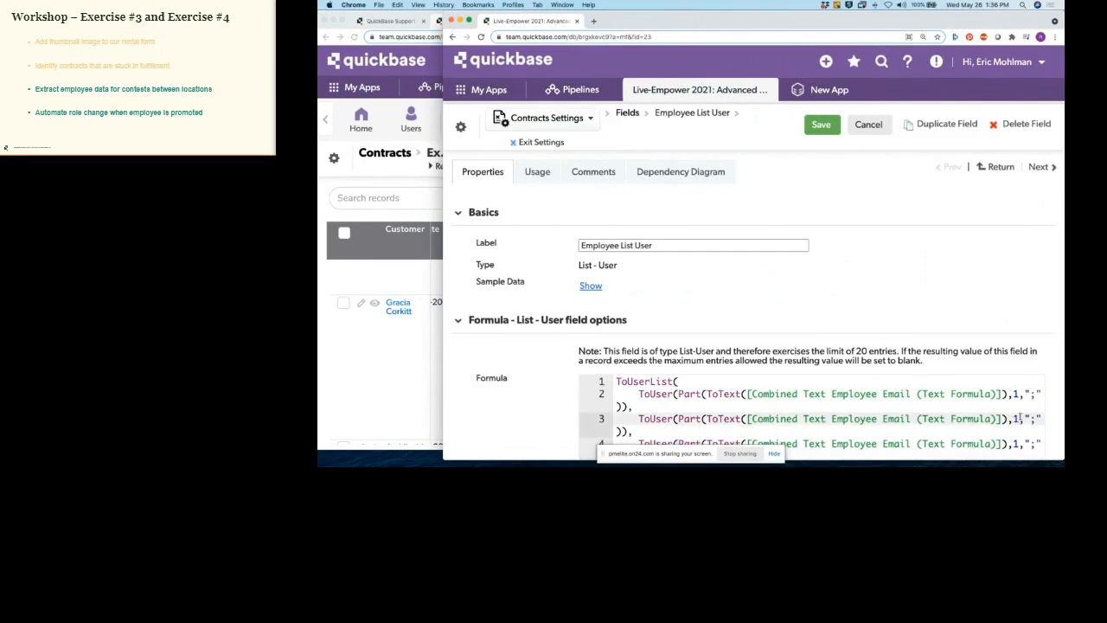
key(BackSpace)
text(2)
key(Down)
key(BackSpace)
text(3)
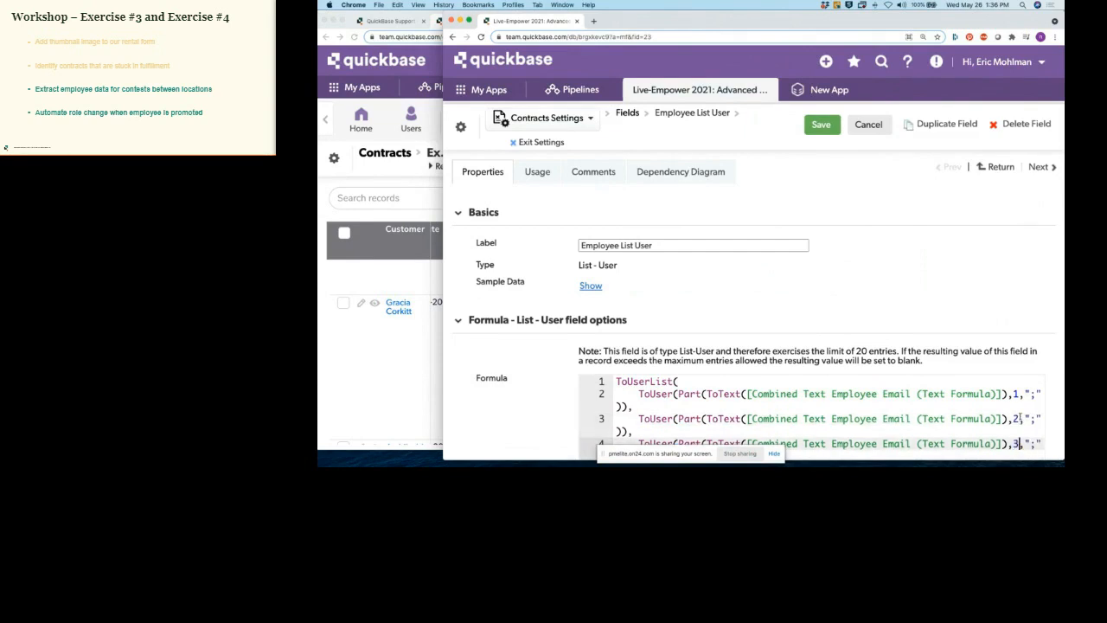
scroll(779, 413, down, 1)
scroll(744, 413, up, 1)
drag(639, 393, 629, 407)
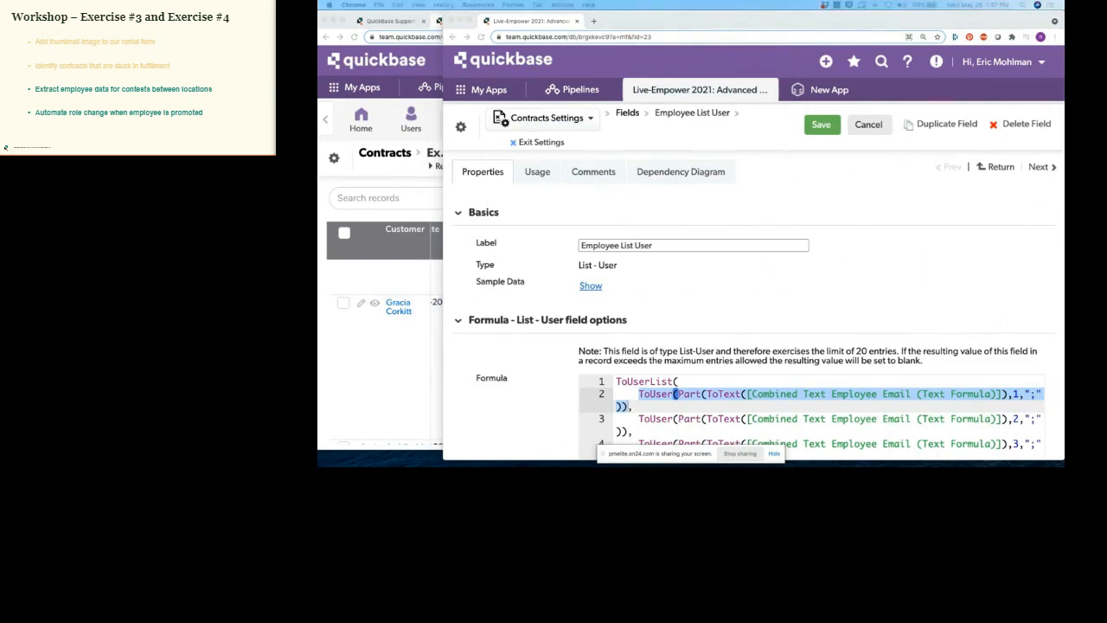
click(975, 406)
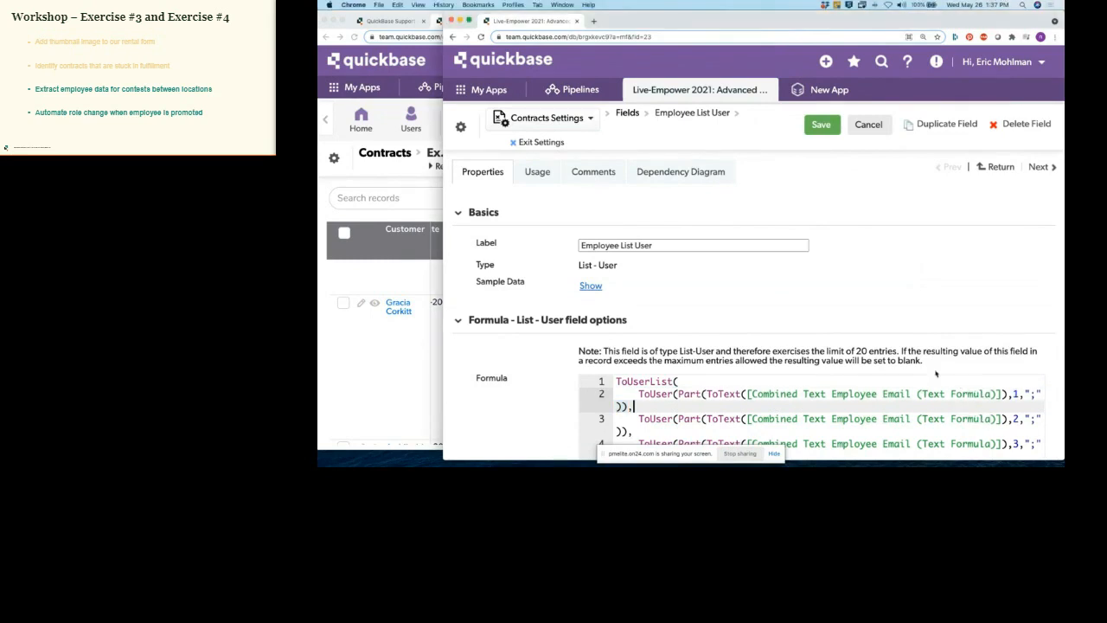
click(822, 126)
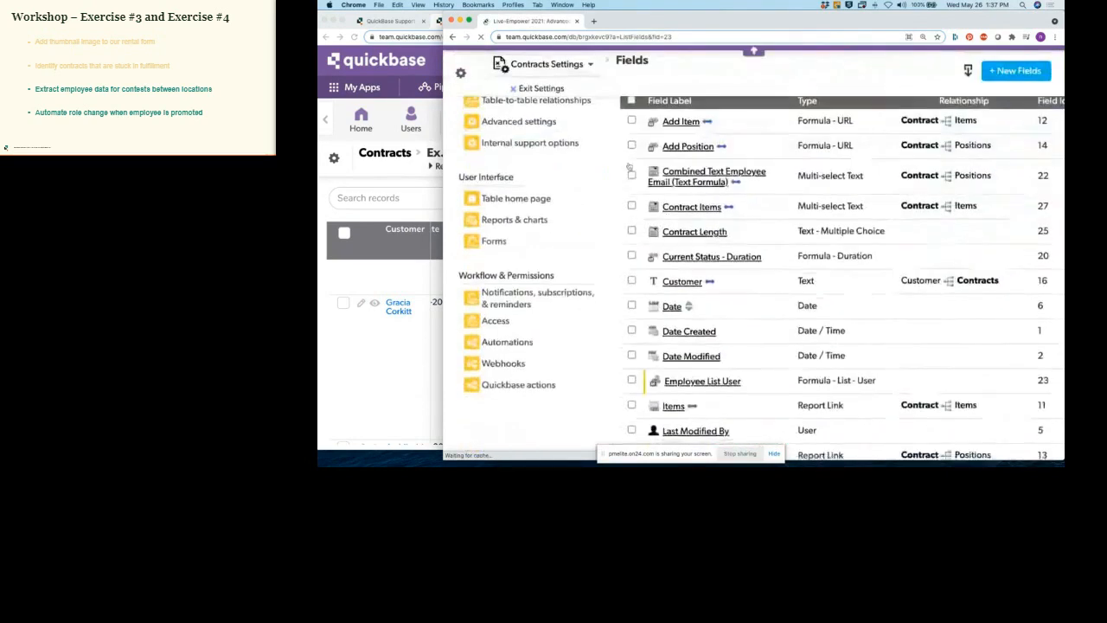
Step: Exit settings and scroll Example 3 to see three users in Employee List User
click(537, 89)
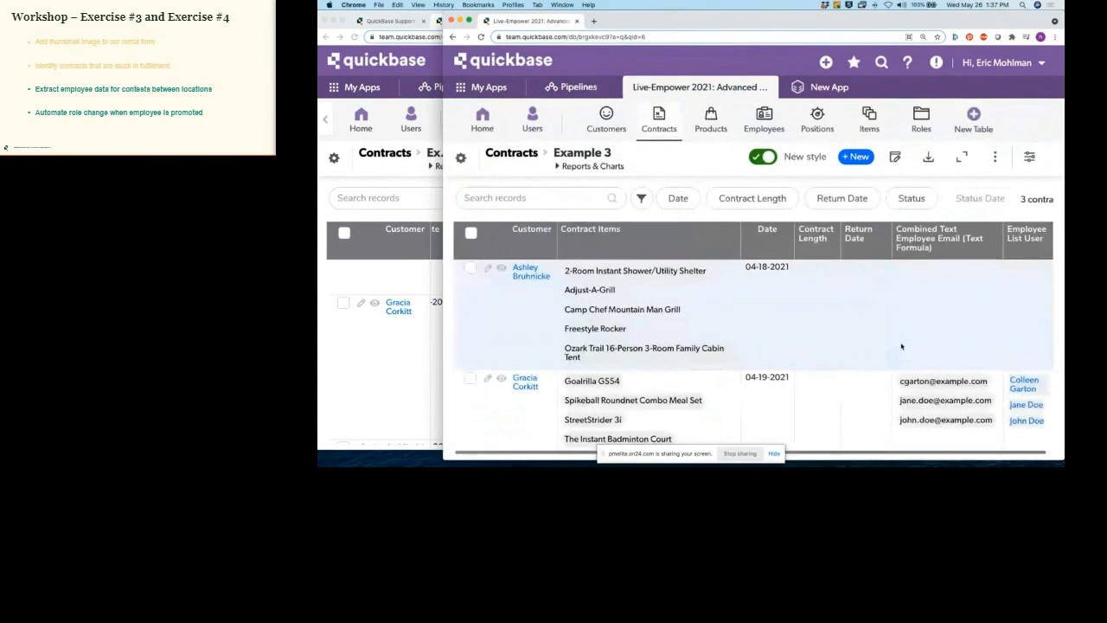
scroll(902, 346, down, 1)
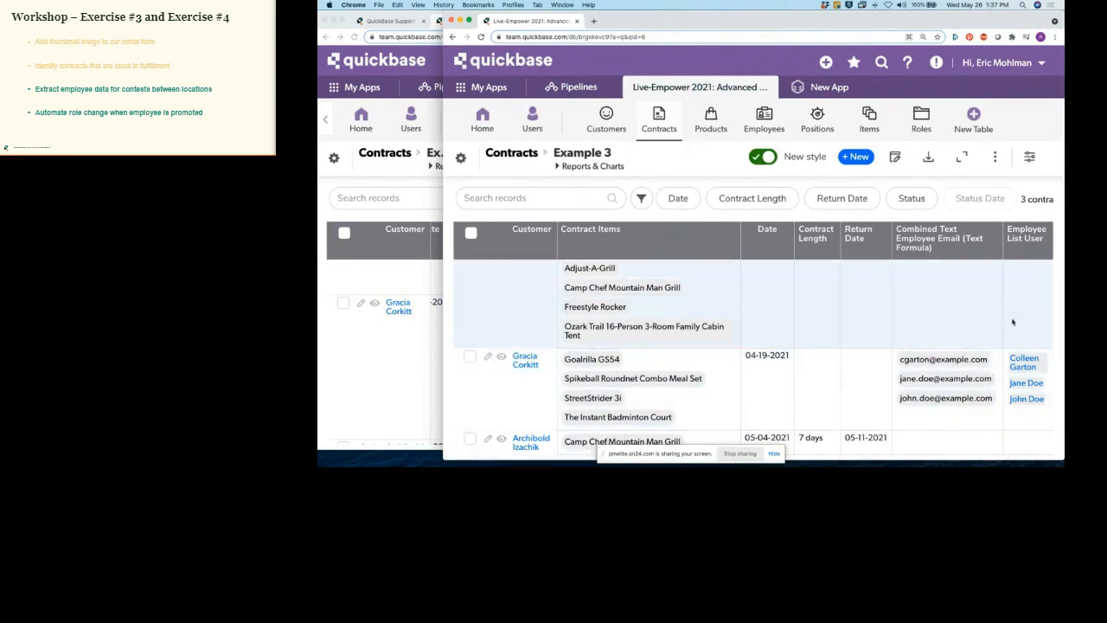
Step: Open Employee List User's field properties and paste extra copies of the ToUser(Part(...)) line
click(1043, 242)
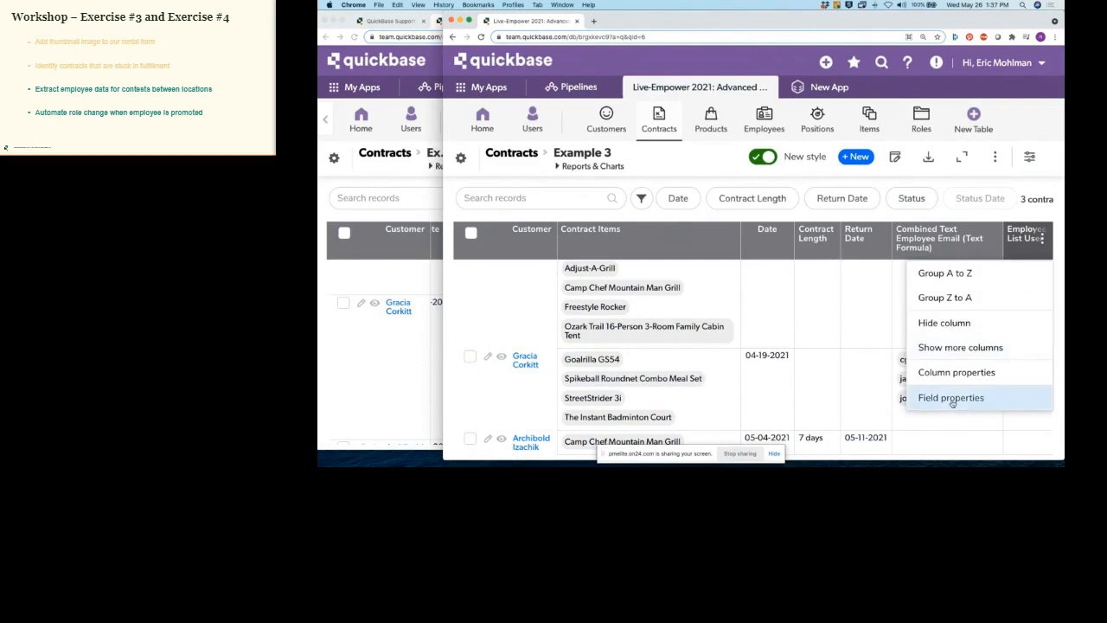
click(952, 397)
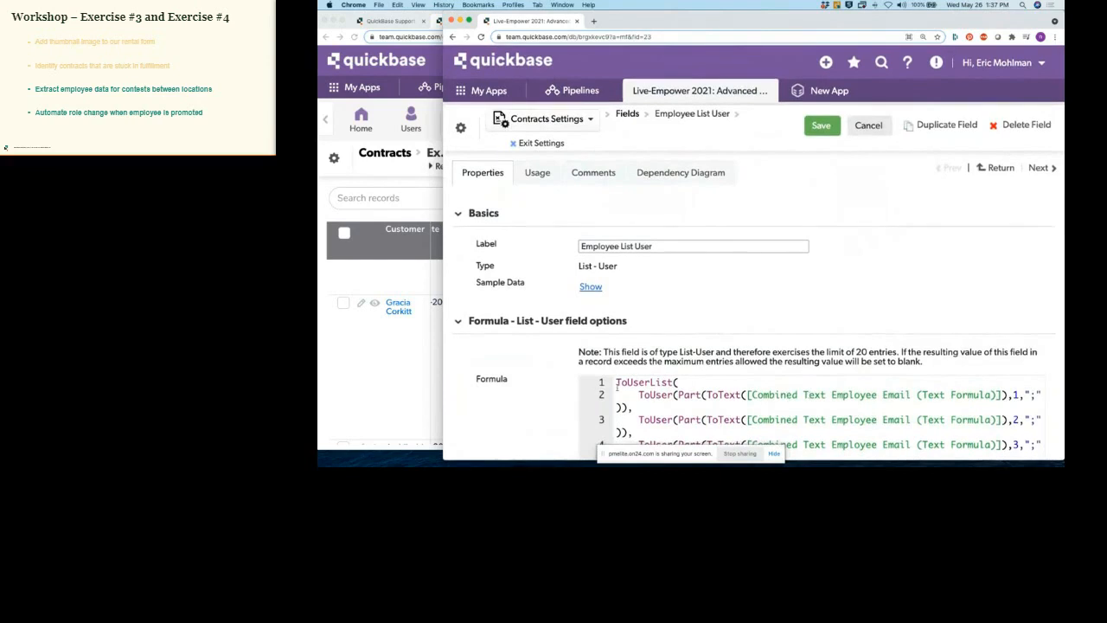
drag(616, 381, 684, 412)
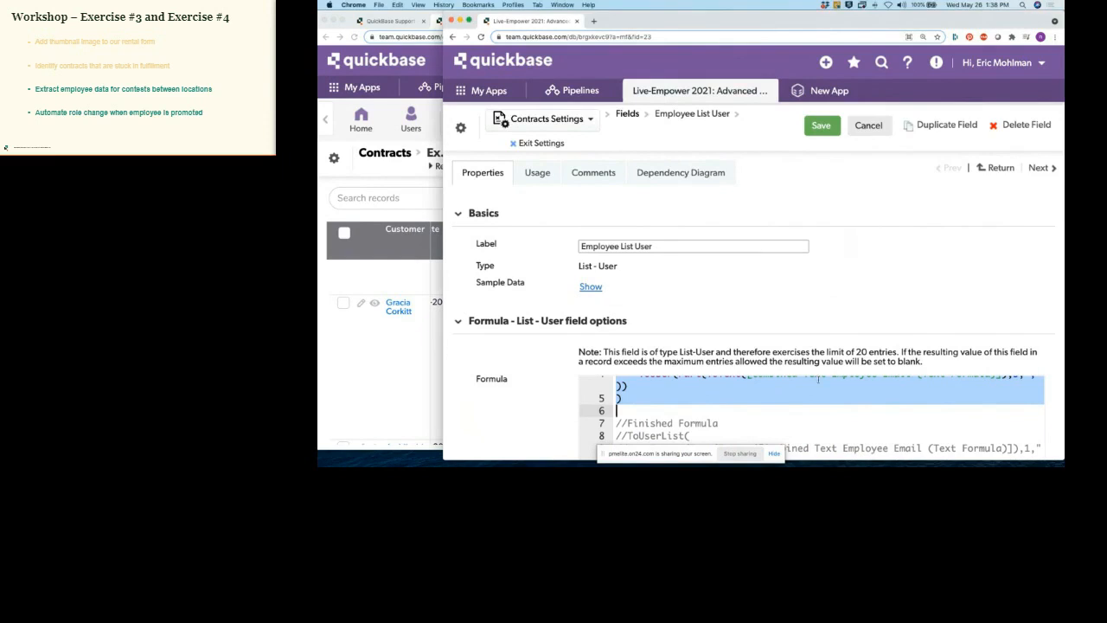
scroll(820, 399, up, 5)
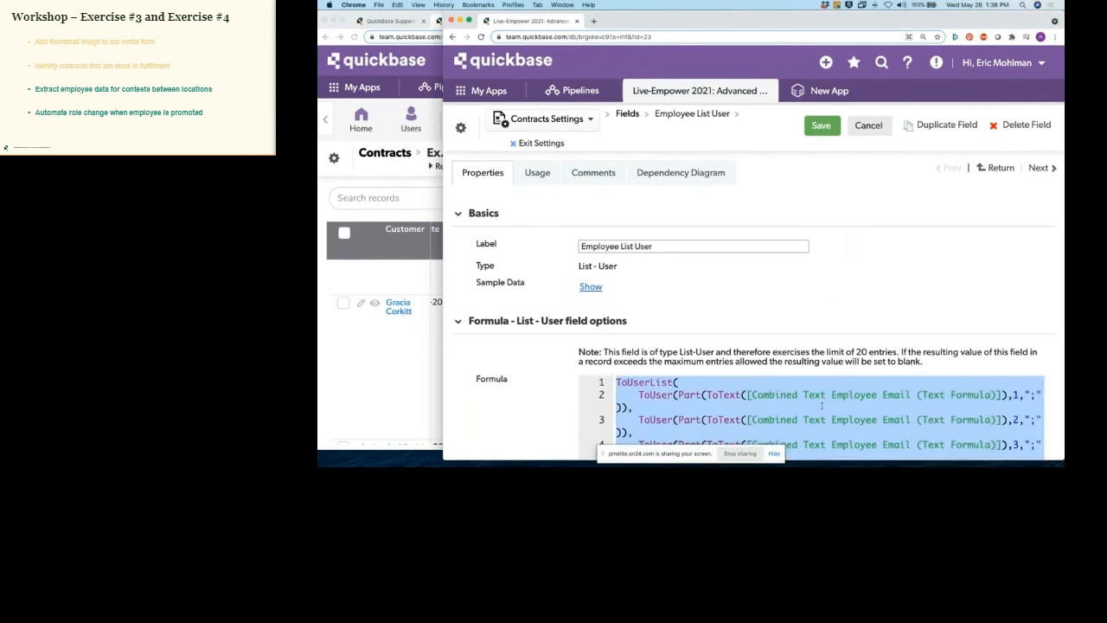
click(815, 403)
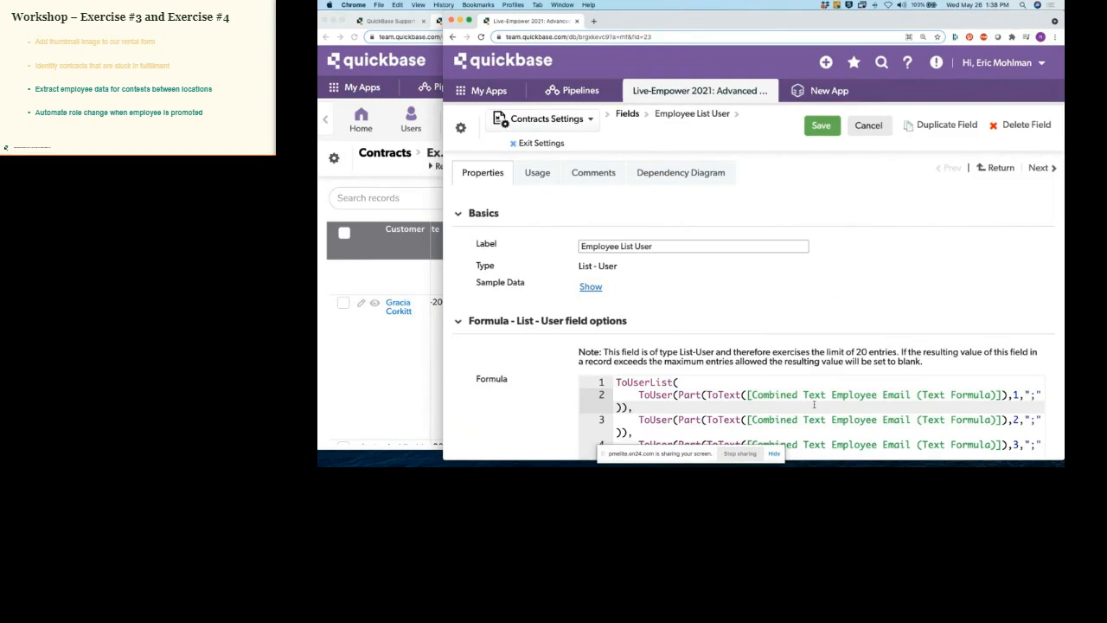
scroll(814, 404, down, 2)
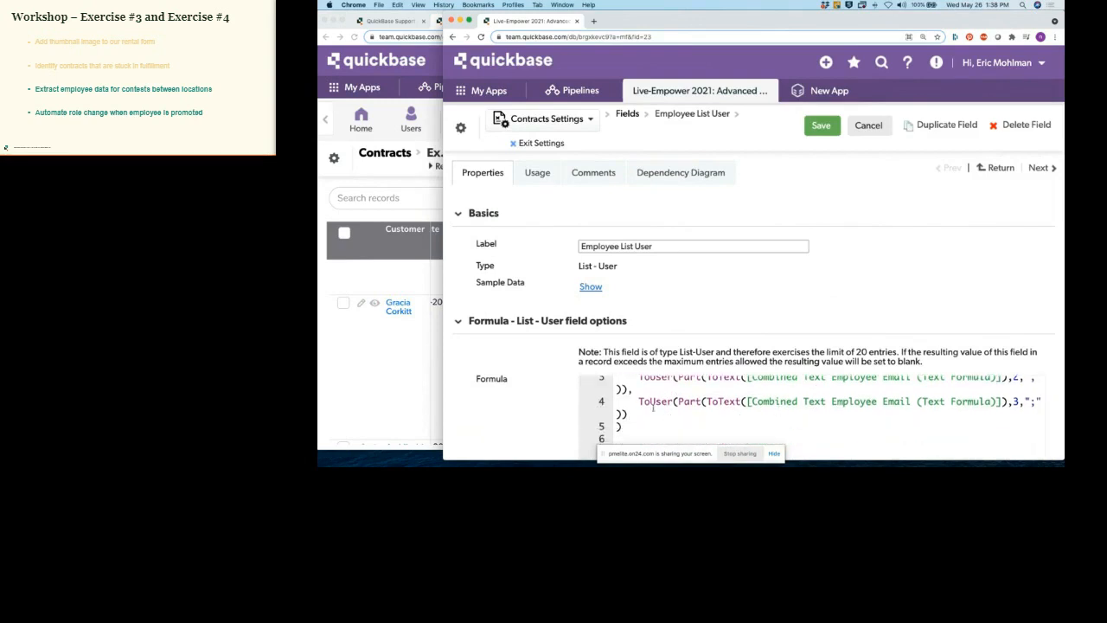
scroll(654, 393, up, 1)
drag(640, 401, 639, 426)
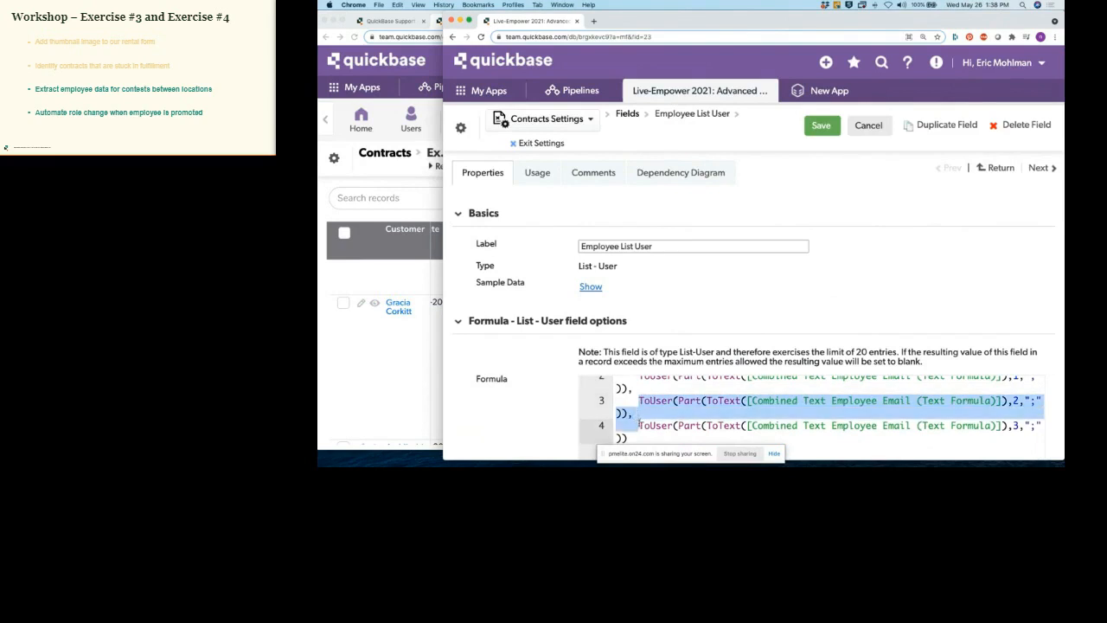
key(super+c)
key(super+v)
key(super+v)
key(super+v)
key(super+v)
scroll(909, 423, down, 1)
scroll(952, 425, up, 2)
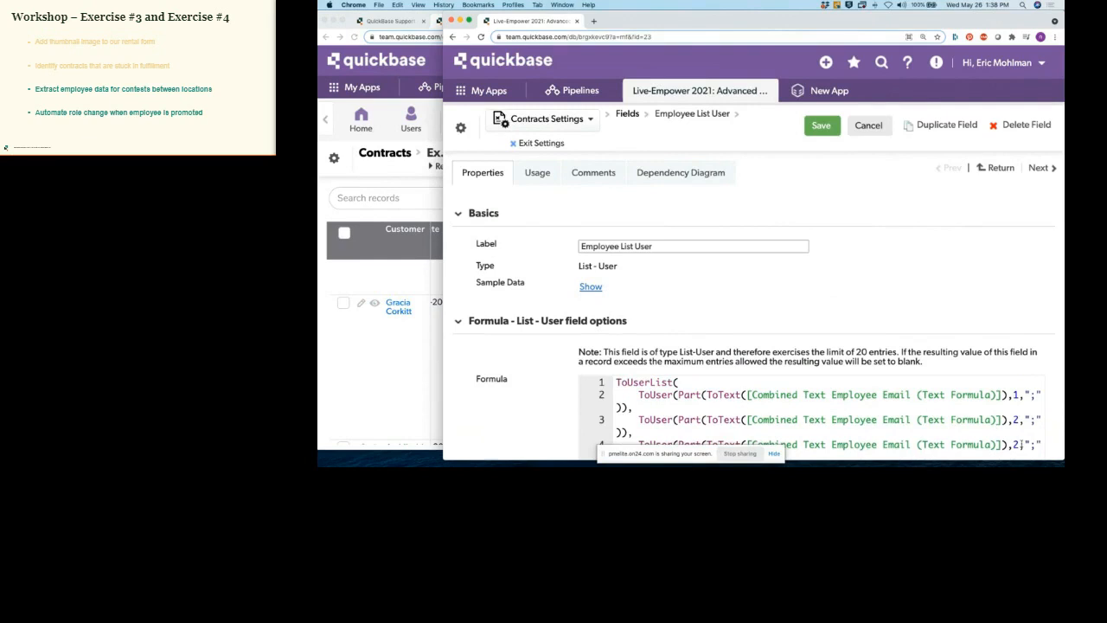
Step: Renumber the new lines' part indexes to 3, 4, 5, 6 and 7, and save the field
double_click(1017, 444)
text(3)
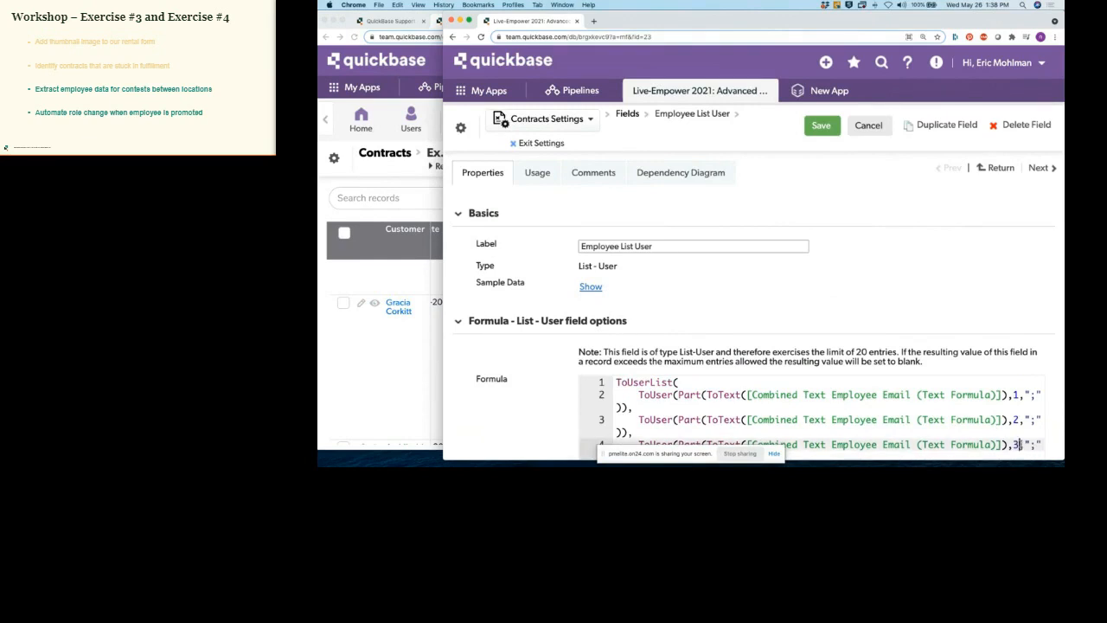
scroll(951, 424, down, 2)
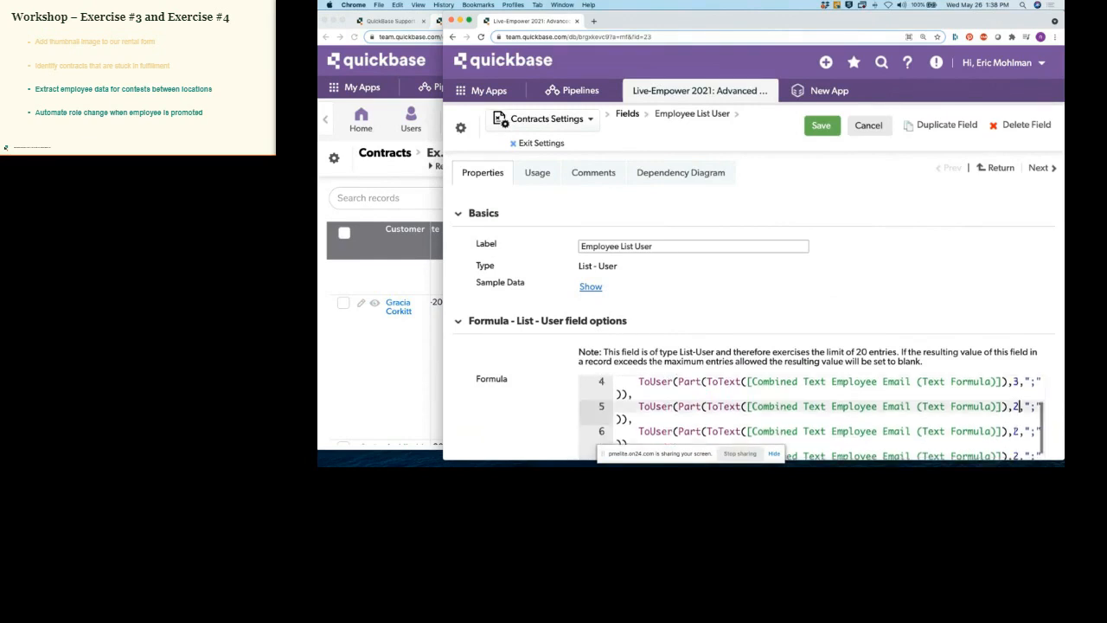
double_click(1017, 406)
text(4)
double_click(1018, 431)
text(5)
double_click(1018, 456)
text(6)
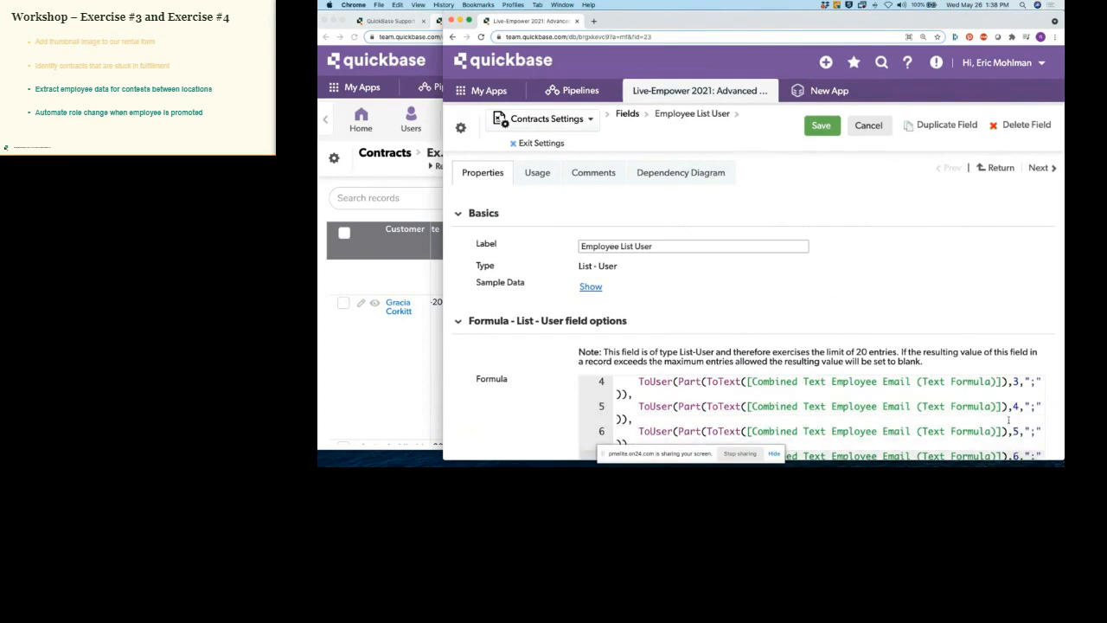
scroll(1009, 420, down, 2)
click(1019, 418)
key(BackSpace)
text(7)
click(821, 125)
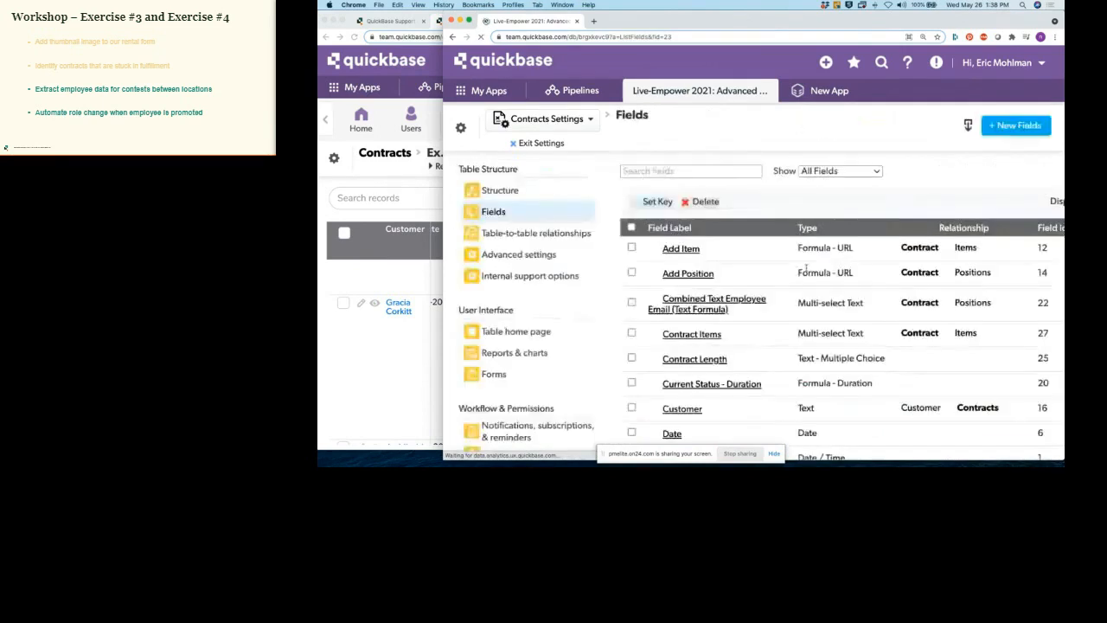
Step: Exit settings and open the Contract #2 record from the Example 3 report
scroll(794, 295, down, 3)
click(550, 92)
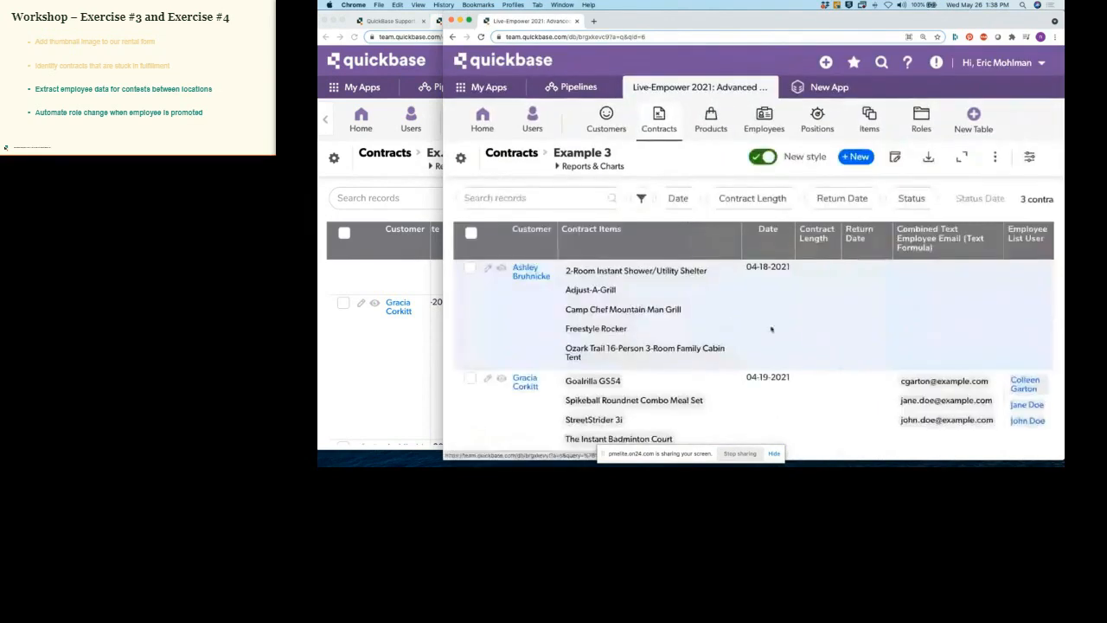
scroll(865, 345, down, 1)
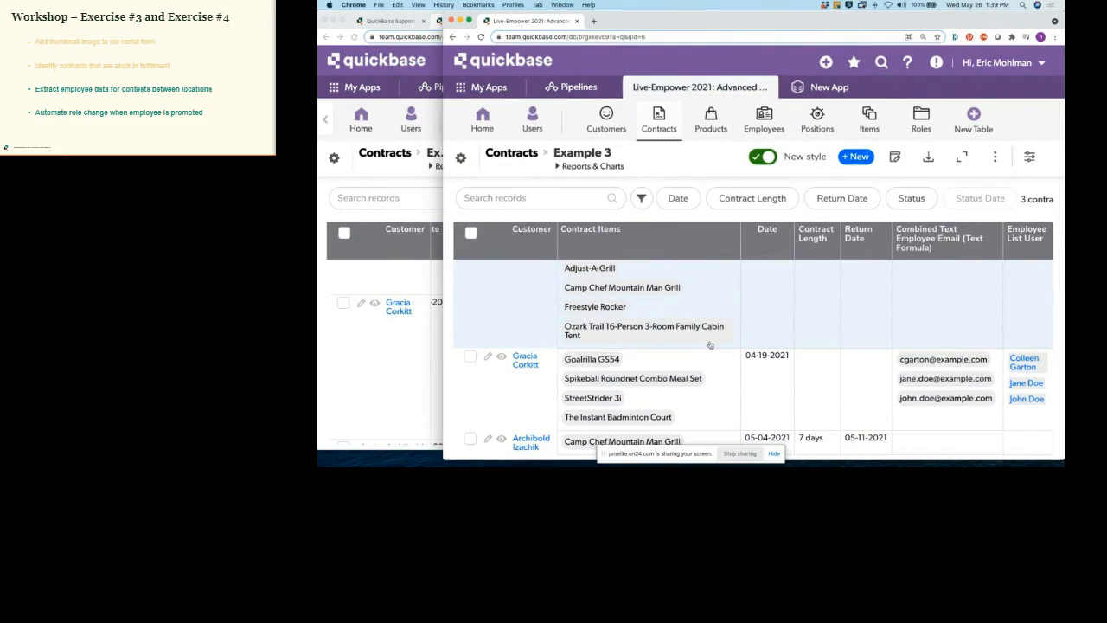
click(501, 358)
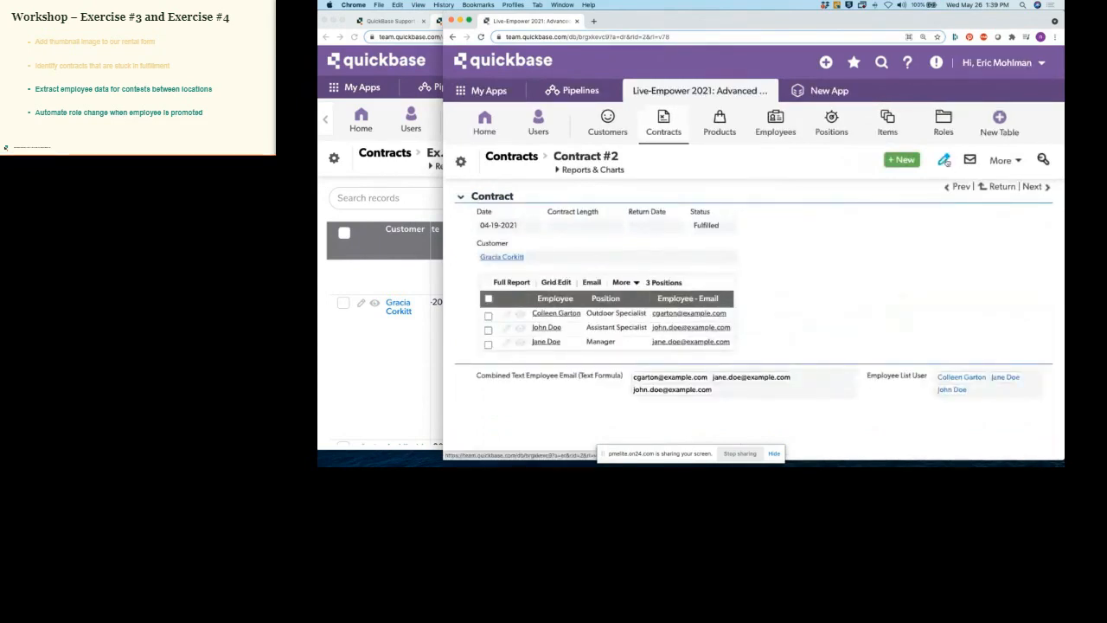
Step: Edit Contract #2 and add two employees in new position rows
click(944, 160)
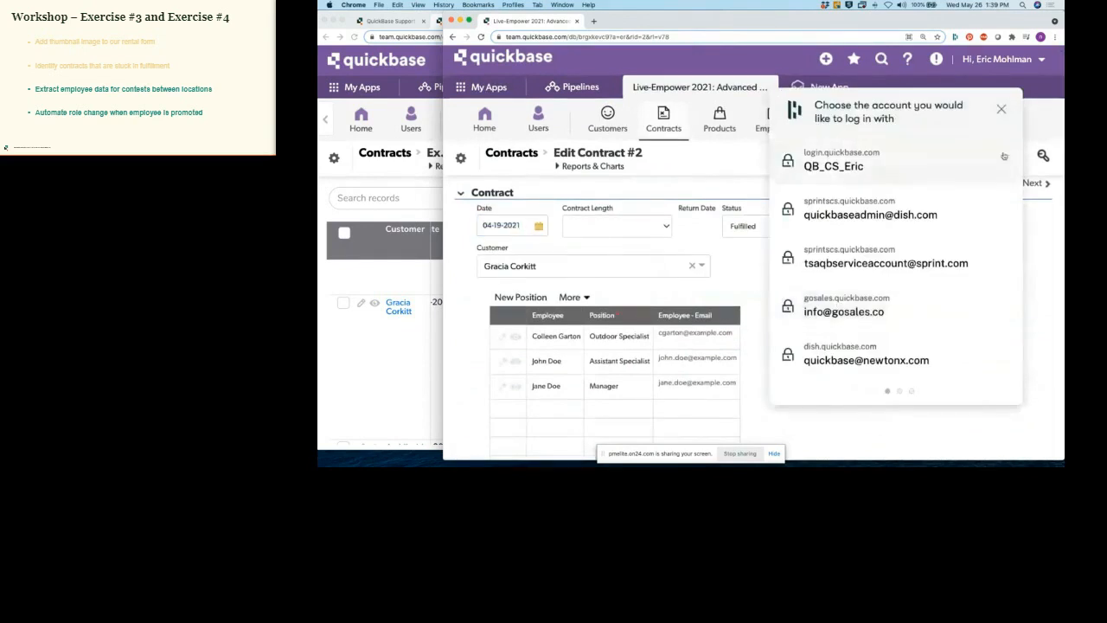
click(1001, 109)
scroll(761, 333, down, 2)
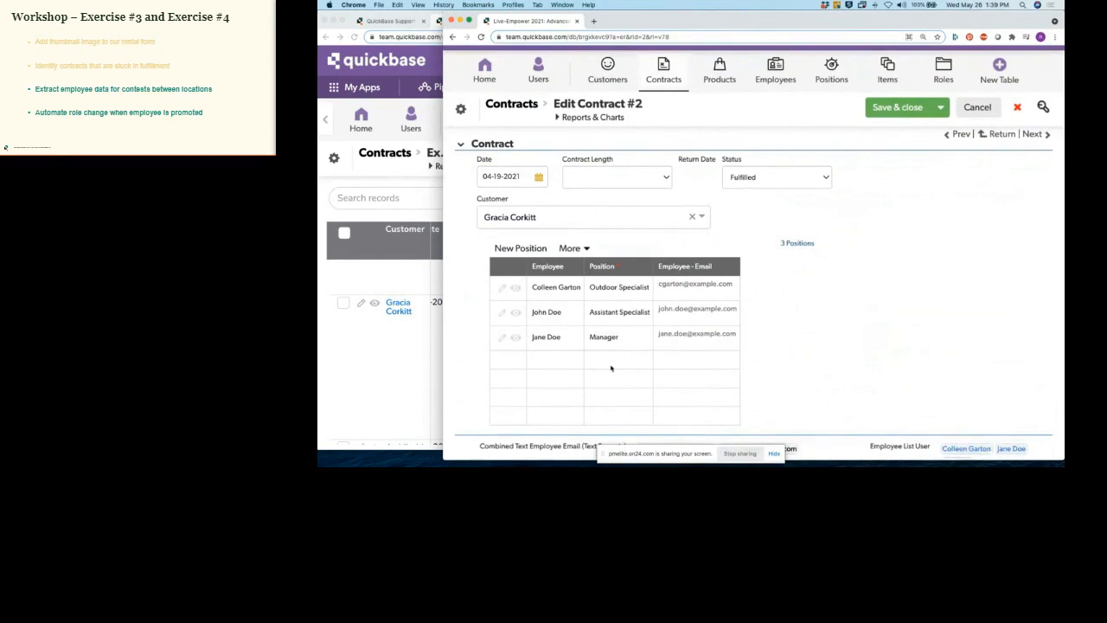
click(553, 363)
click(556, 362)
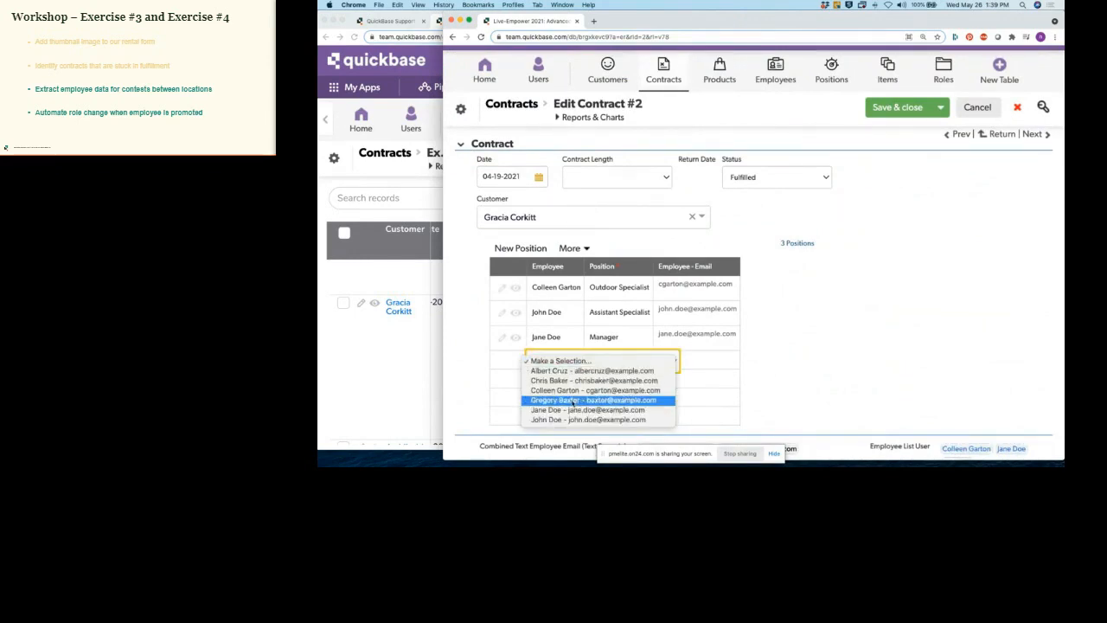
click(571, 371)
click(563, 381)
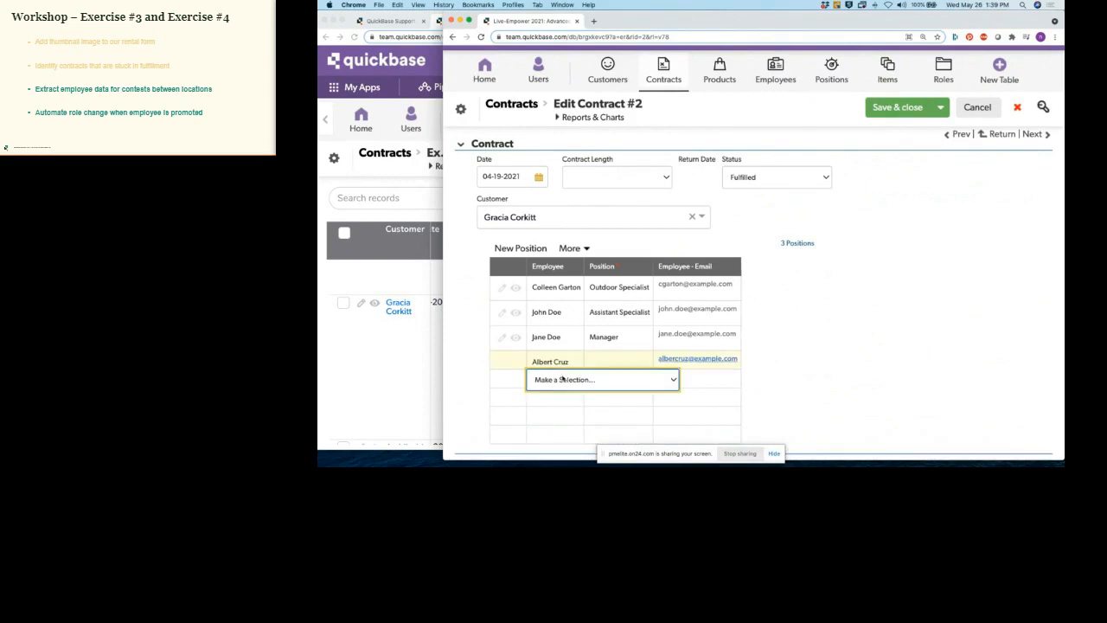
click(562, 379)
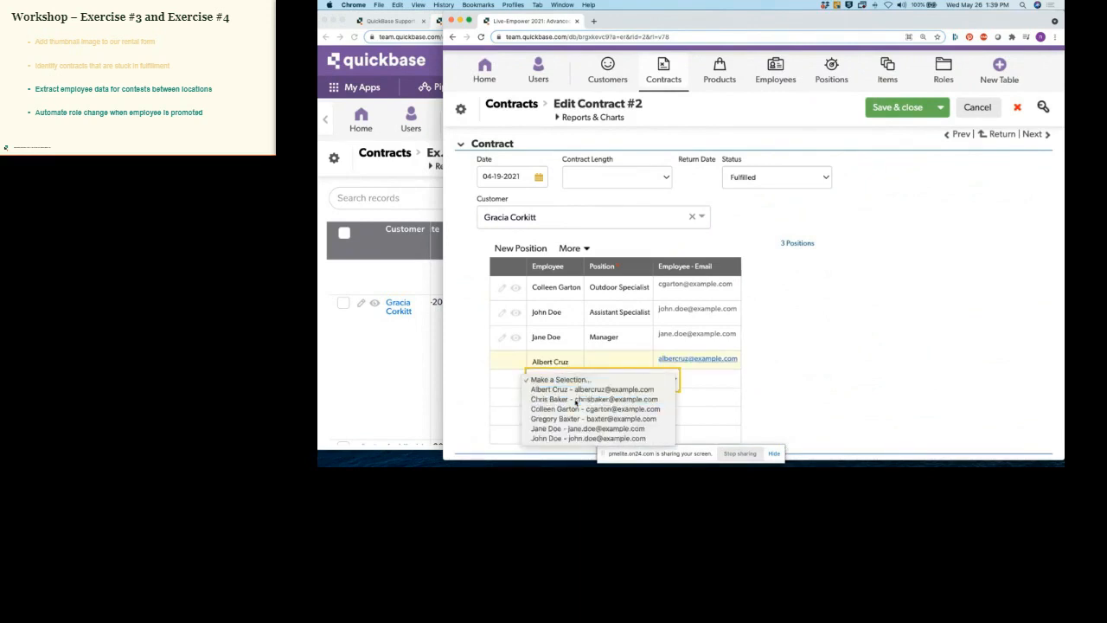
click(575, 400)
Step: Set both new rows' Position to Assistant Specialist using Fill Down, then save and close
click(605, 378)
click(610, 364)
click(613, 361)
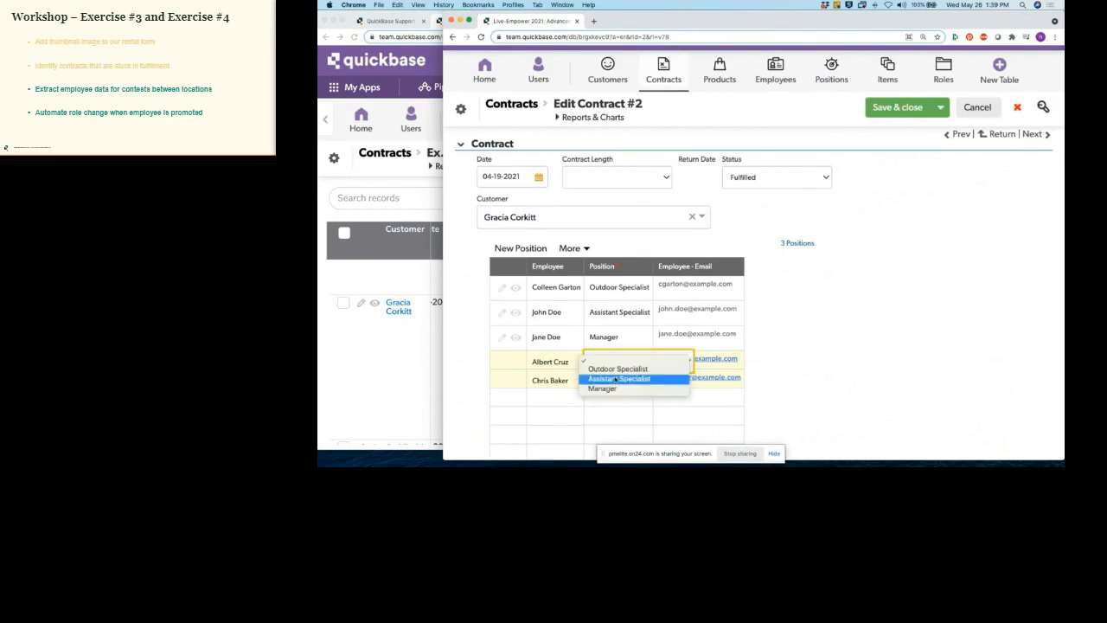
click(617, 379)
right_click(616, 385)
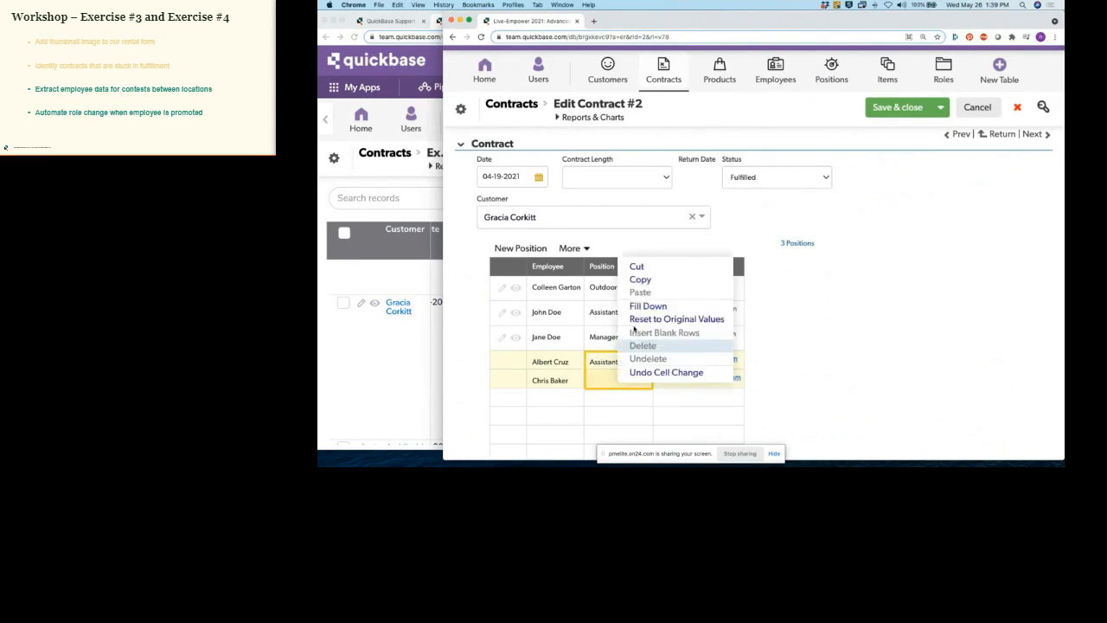
click(644, 307)
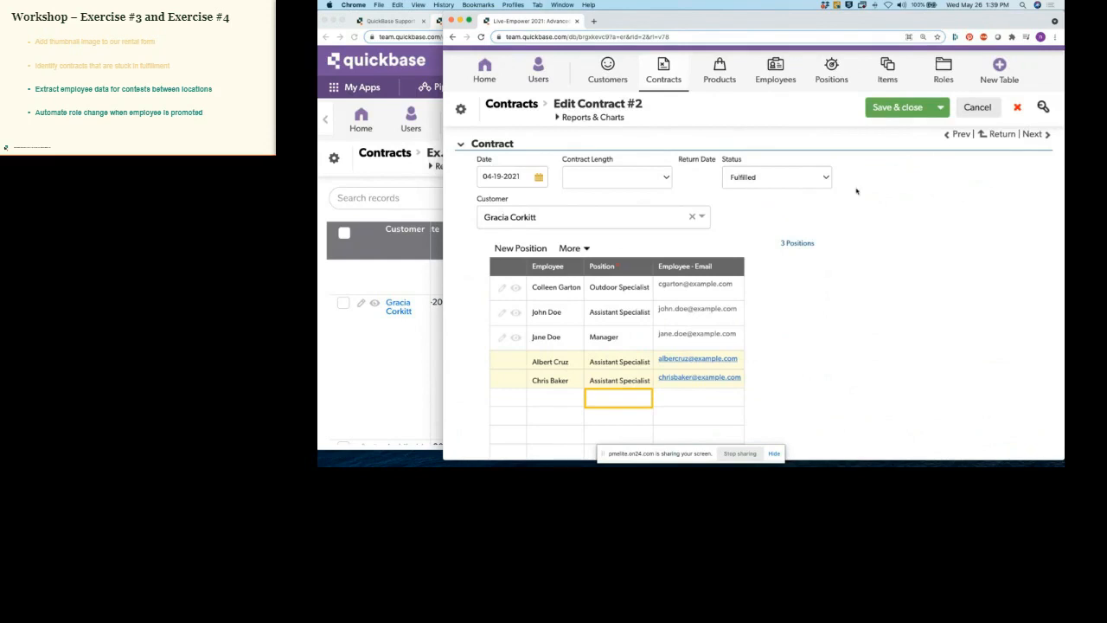
click(897, 107)
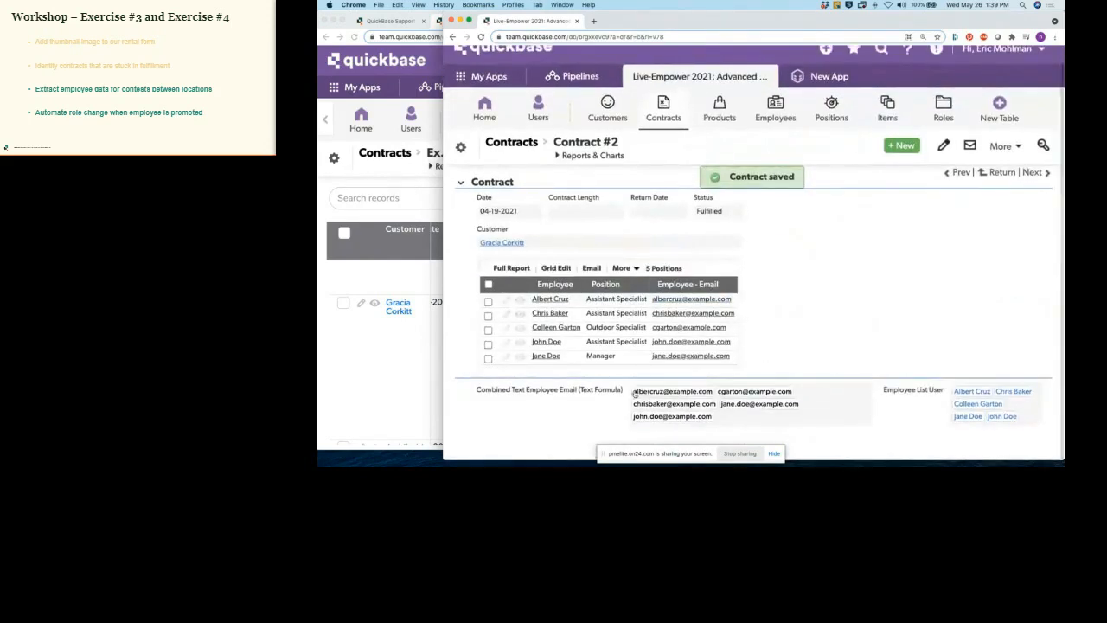
drag(630, 391, 748, 421)
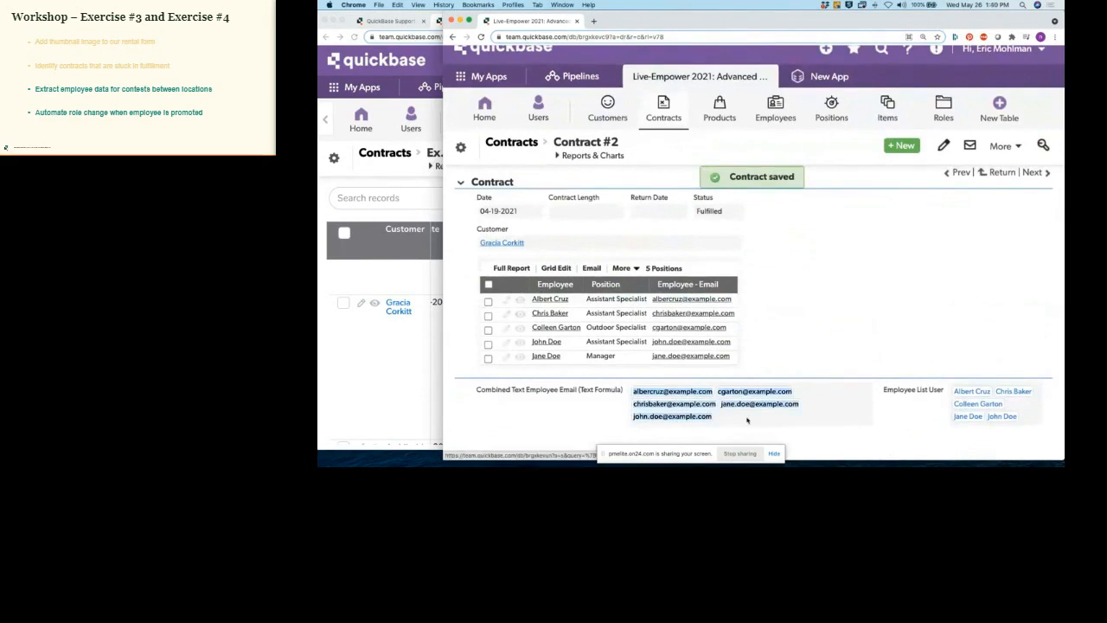
click(836, 413)
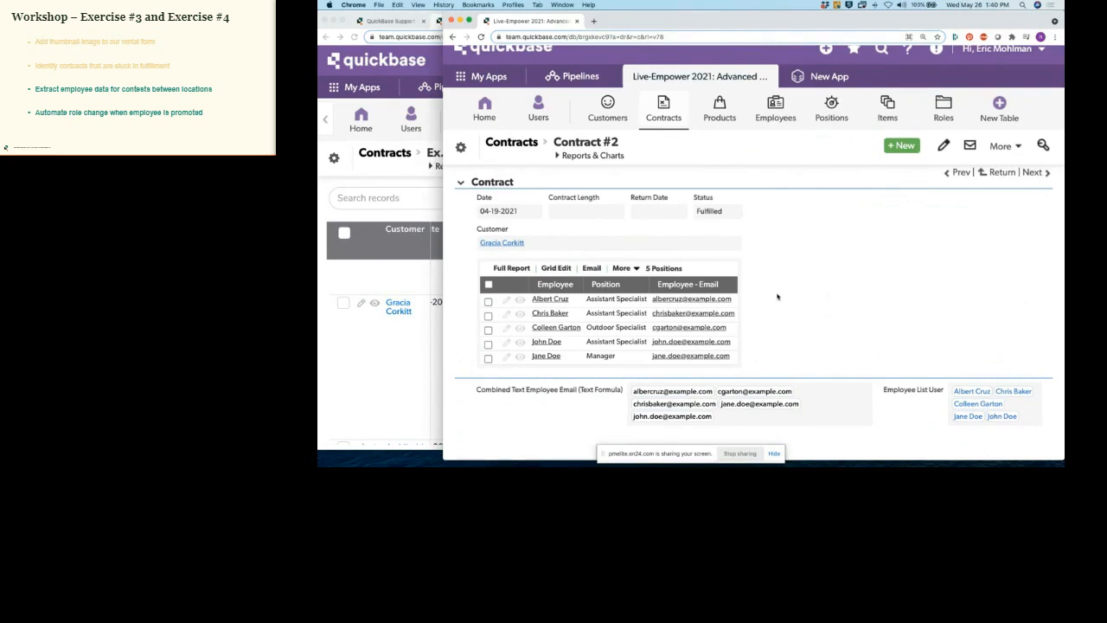
scroll(777, 297, up, 1)
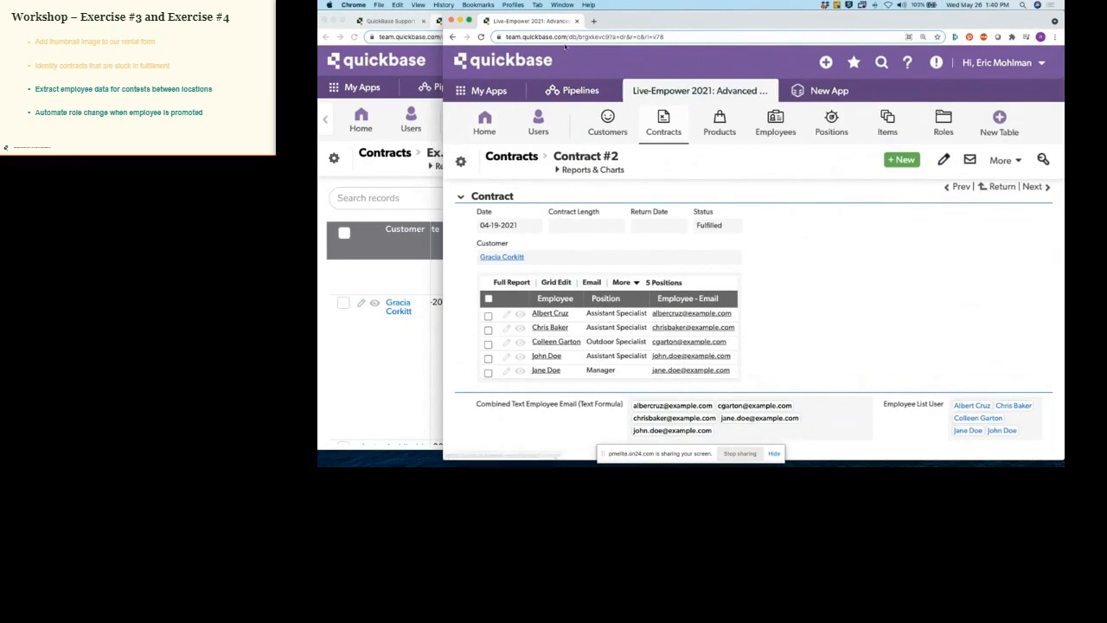
Step: Close the contract window and open the Example 4: UserToID report from the app home
click(578, 21)
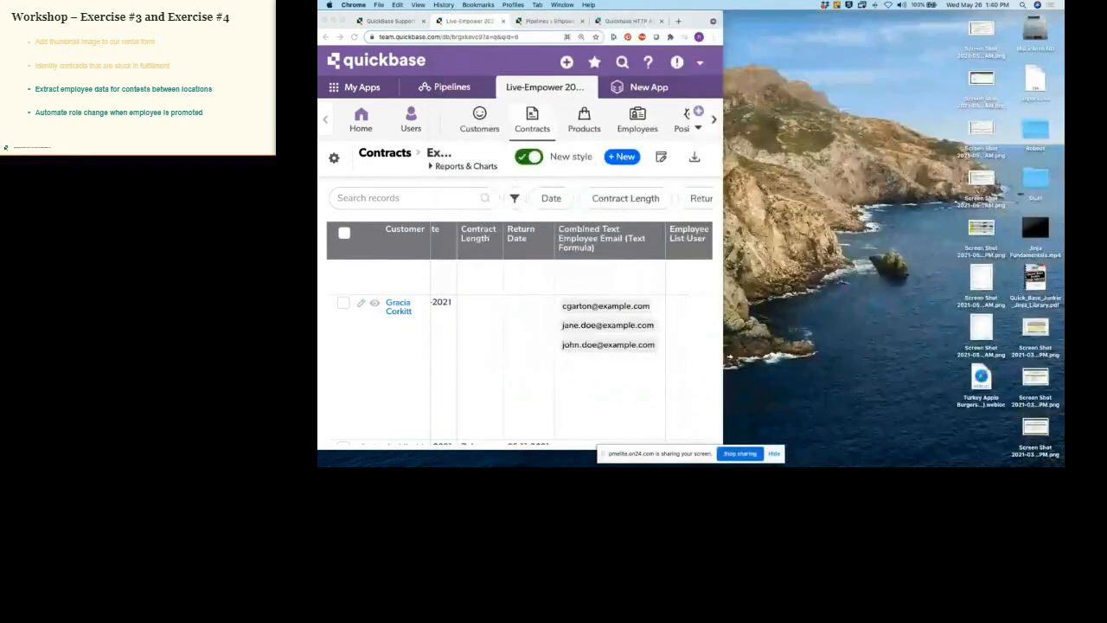
drag(724, 183, 1064, 208)
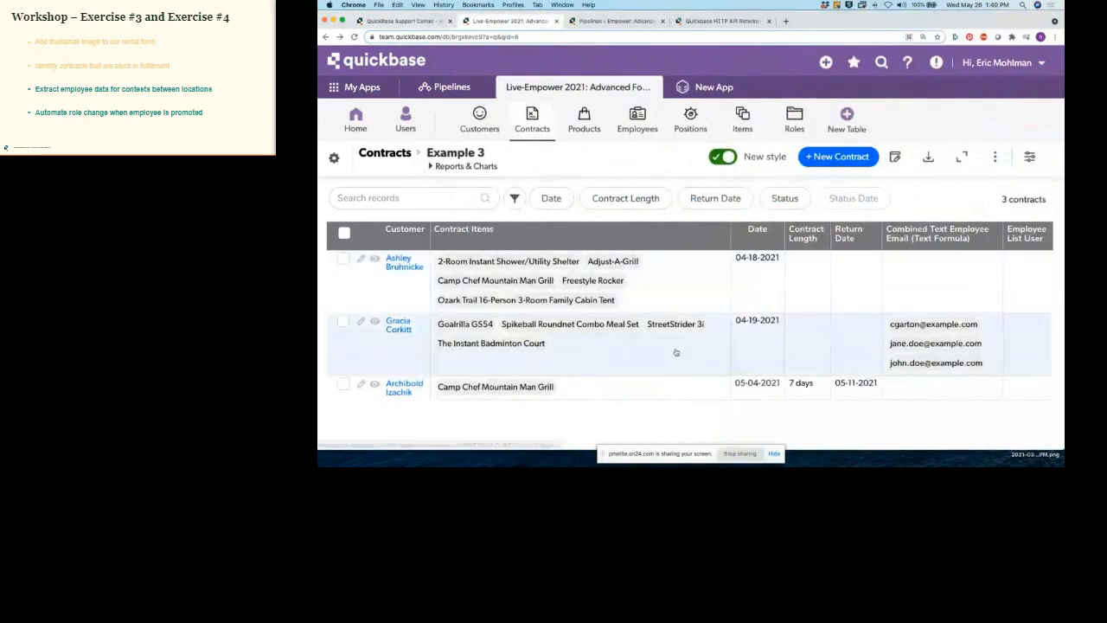
click(355, 115)
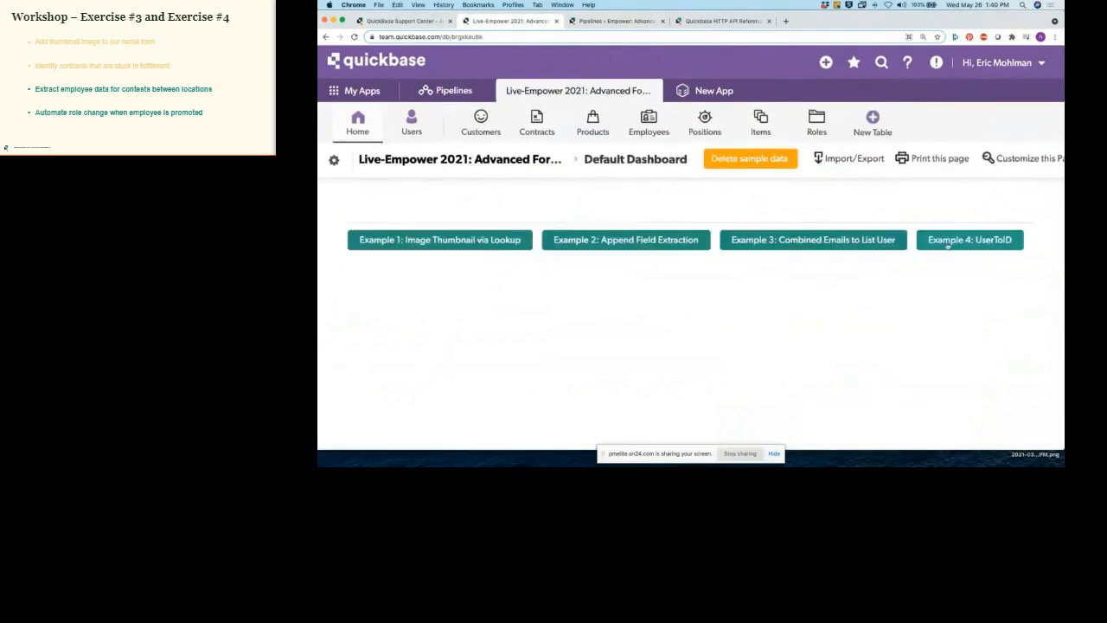
click(947, 246)
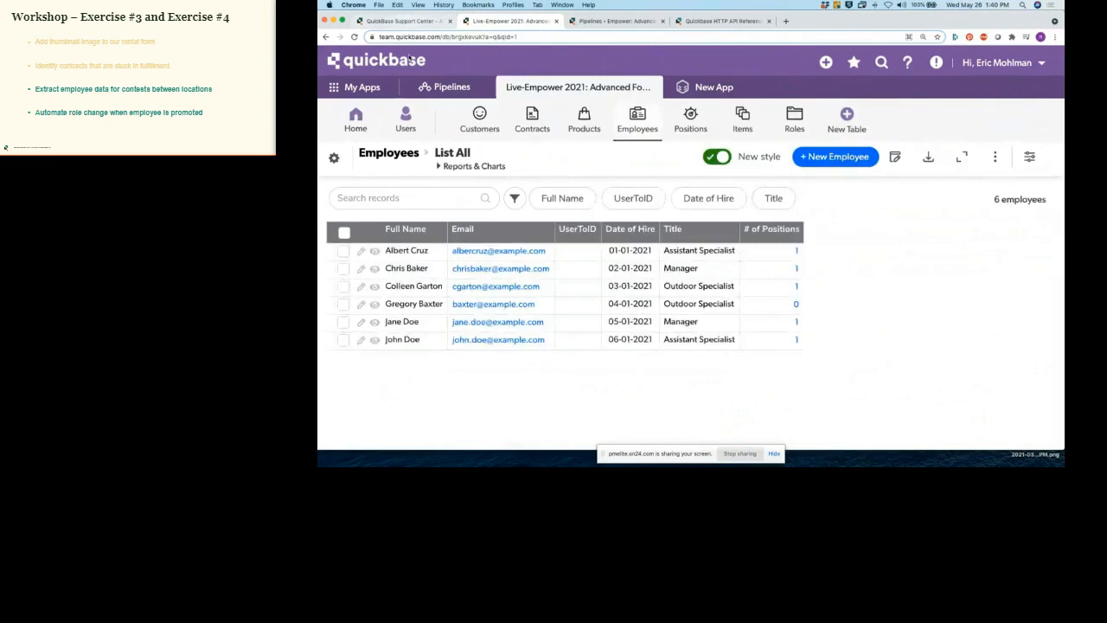
Step: Search the Support Center's Formula Functions Reference for 'usertoid'
click(404, 21)
double_click(423, 198)
text(usertoid)
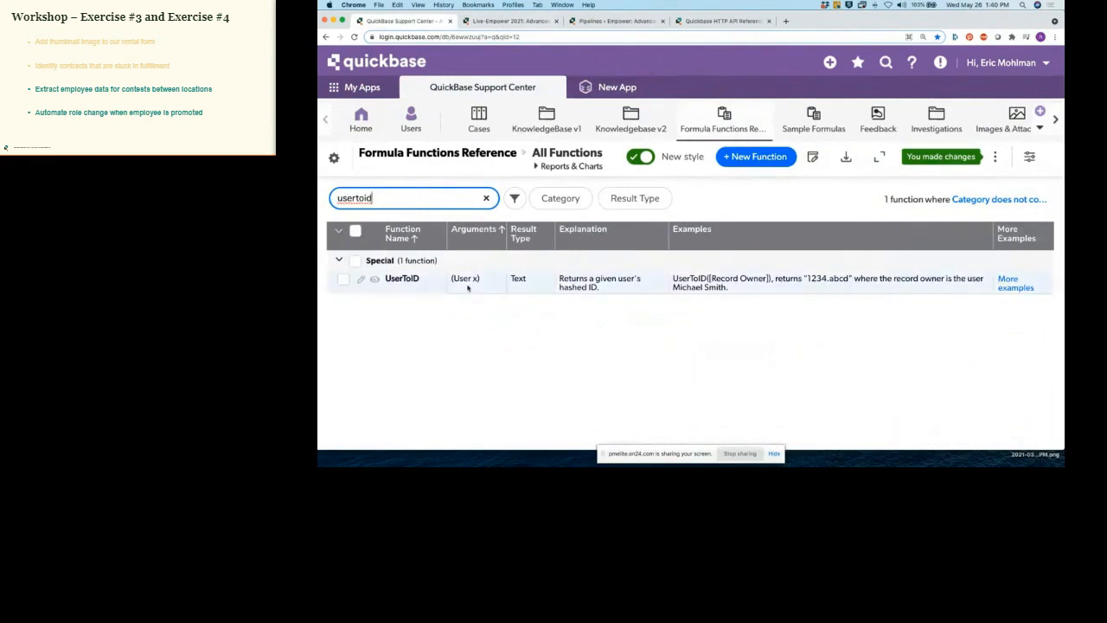
Step: Review UserToID's User x argument, Text result and 1234.abcd example, then switch to the HTTP API Reference
drag(450, 279, 481, 279)
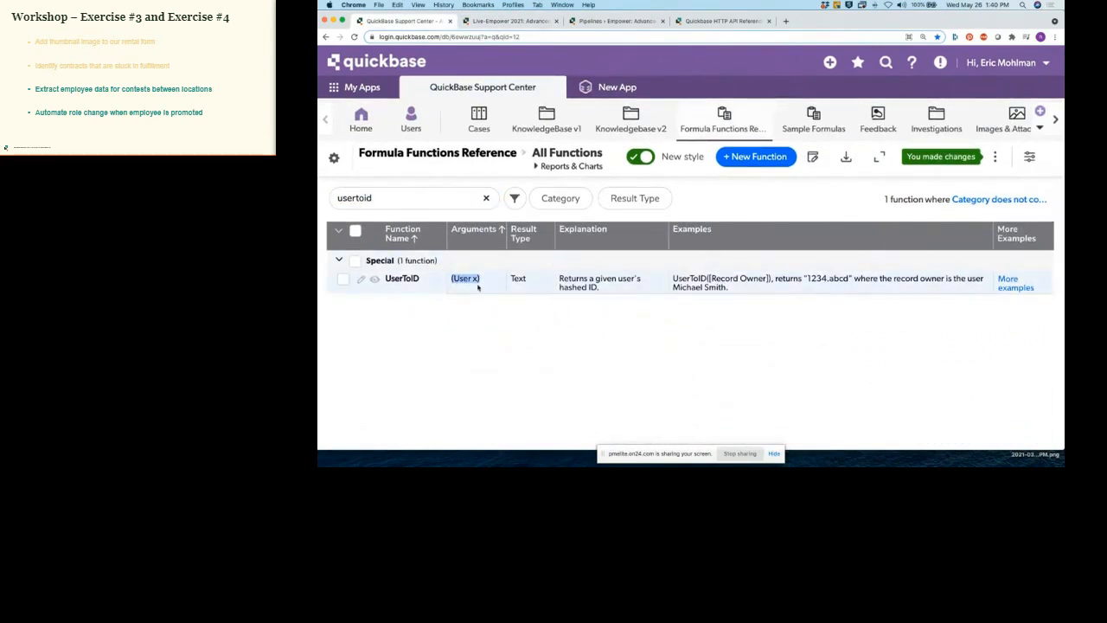
drag(511, 278, 528, 280)
drag(807, 279, 852, 281)
click(842, 310)
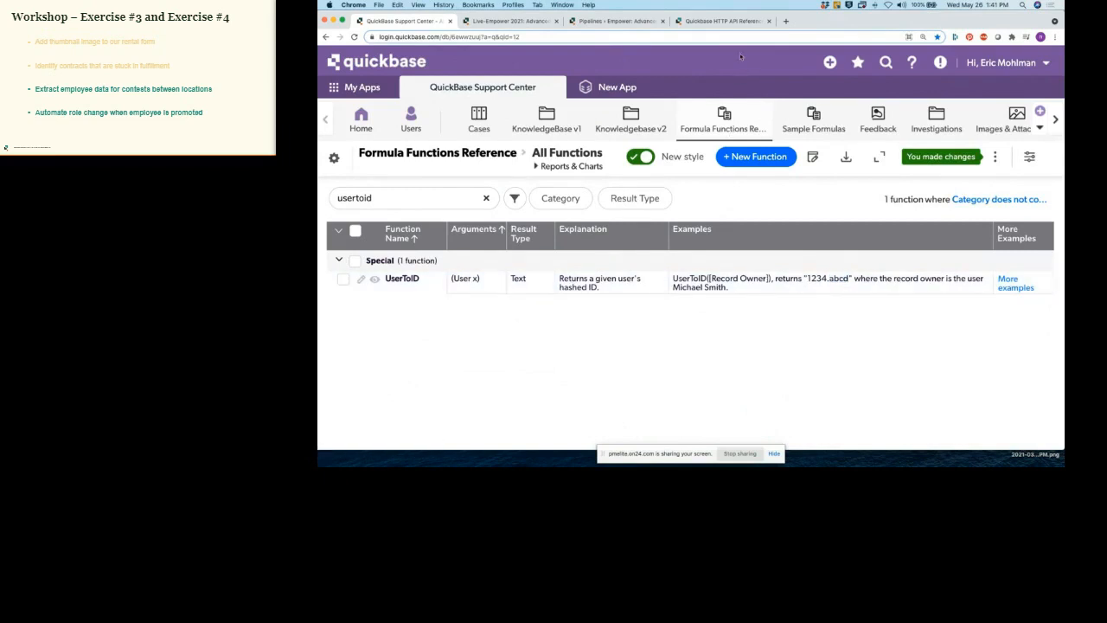
click(727, 22)
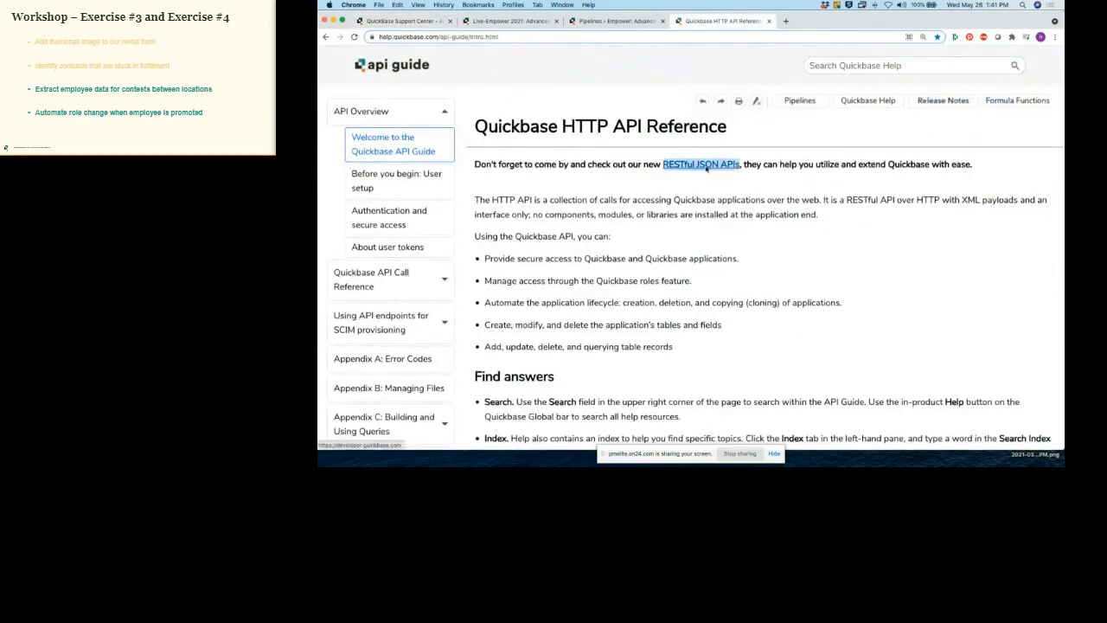
Step: Open the RESTful JSON APIs link in a new tab, look at the Quickbase API Portal, and close it
right_click(714, 167)
click(718, 172)
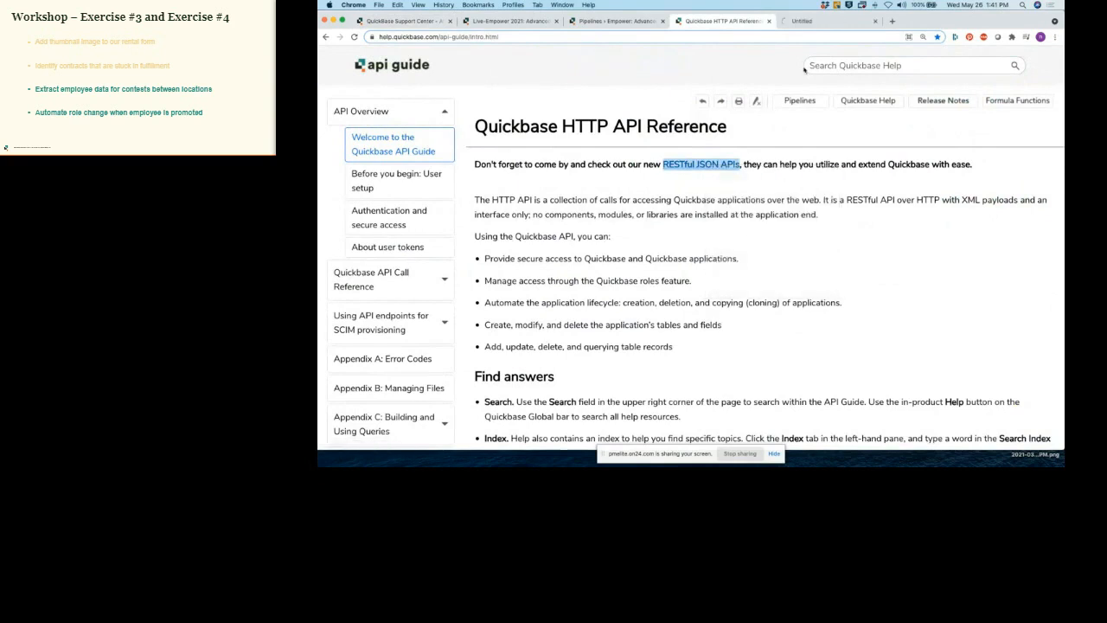
click(816, 23)
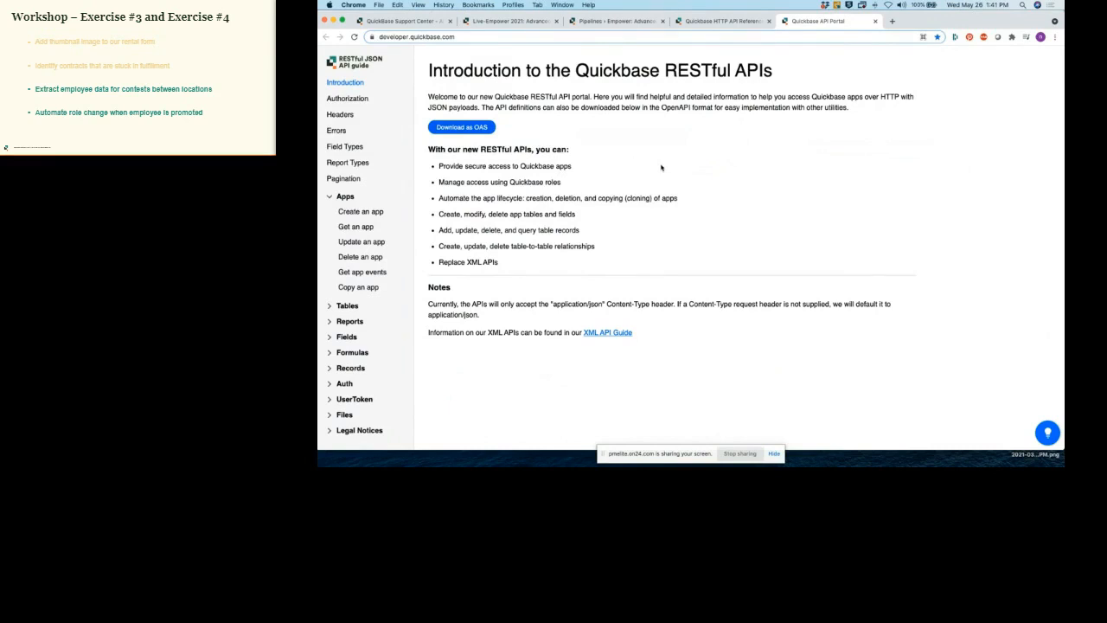
click(876, 23)
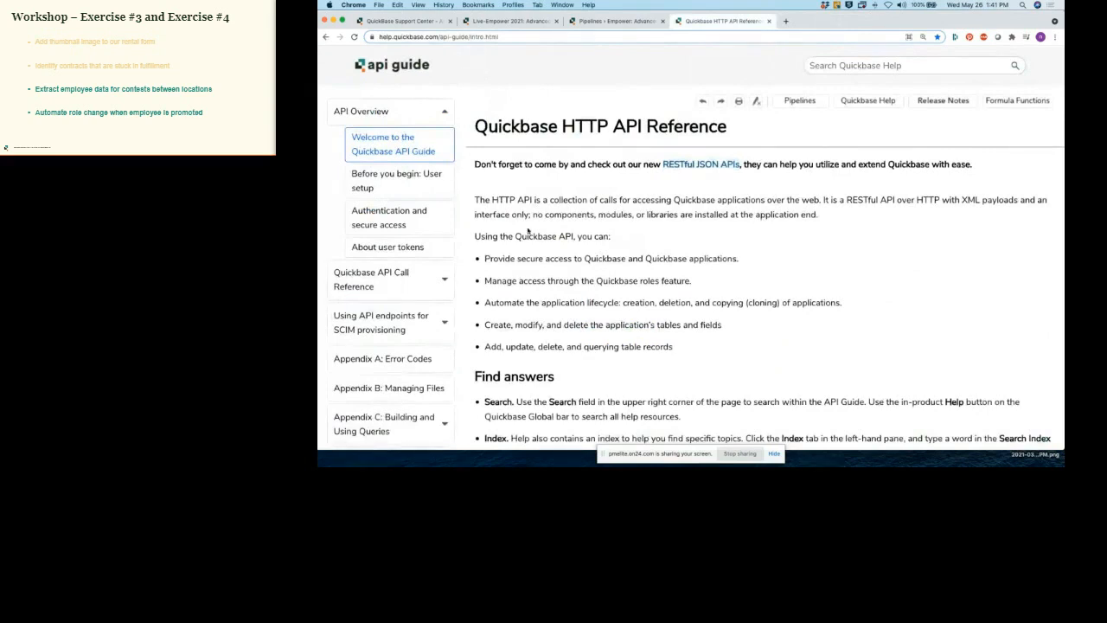
Step: Expand Quickbase API Call Reference in the sidebar and open the API_ChangeUserRole page
click(443, 280)
scroll(439, 301, down, 2)
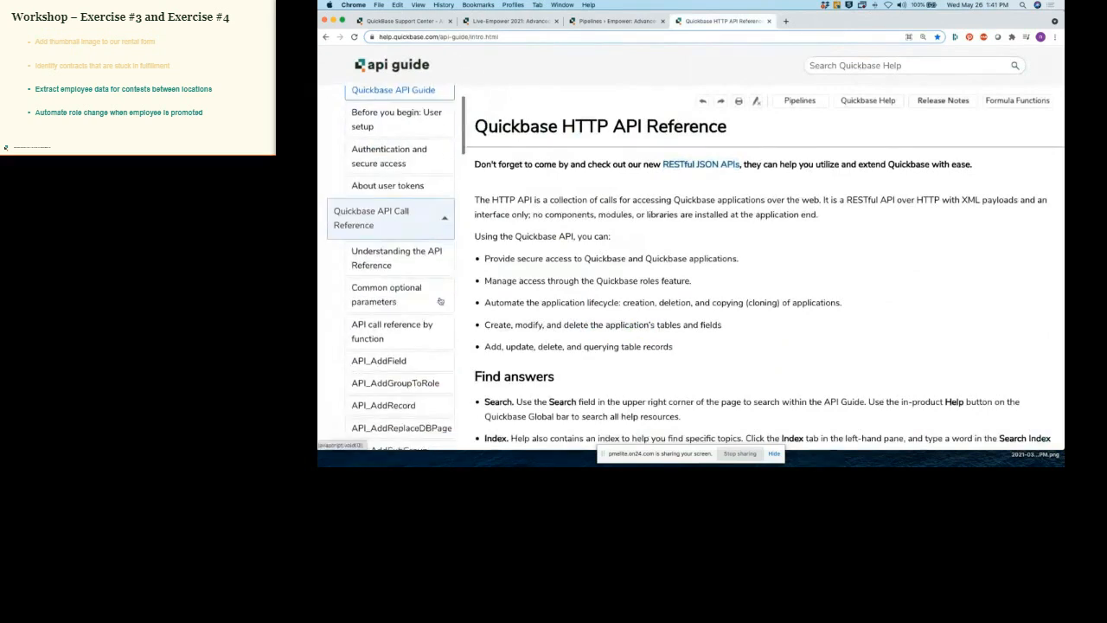
scroll(437, 294, down, 2)
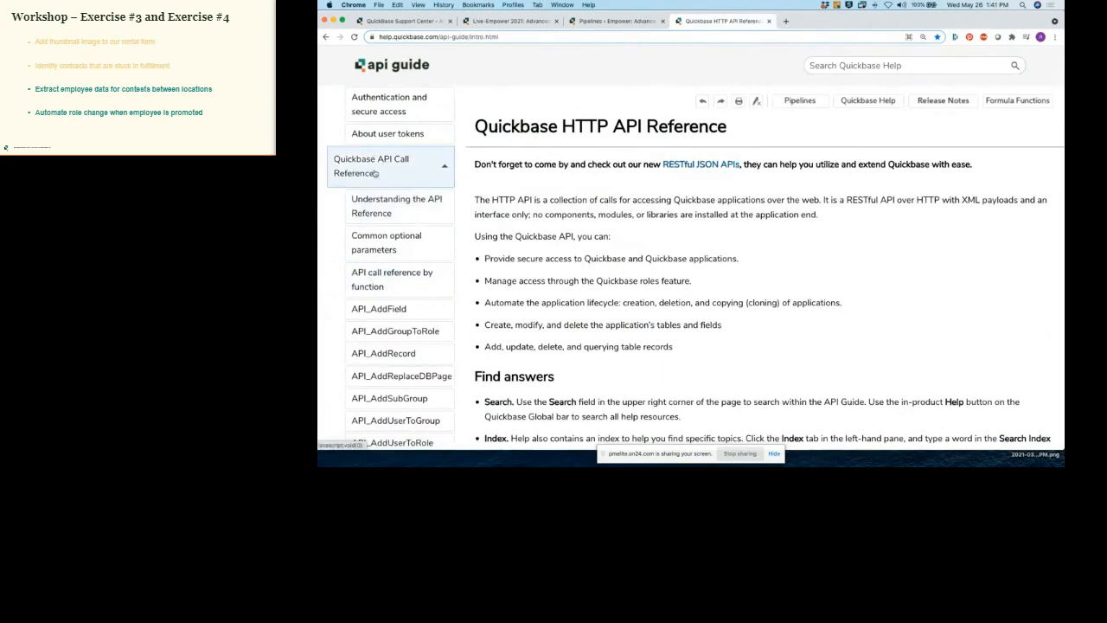
scroll(380, 174, down, 6)
scroll(393, 175, down, 5)
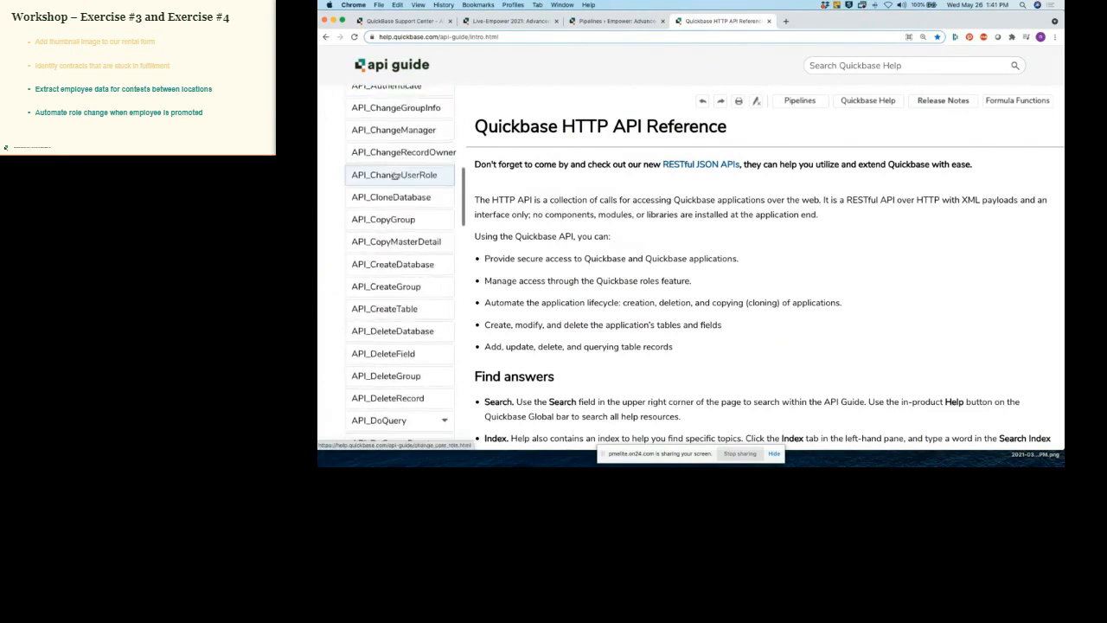
scroll(394, 176, up, 1)
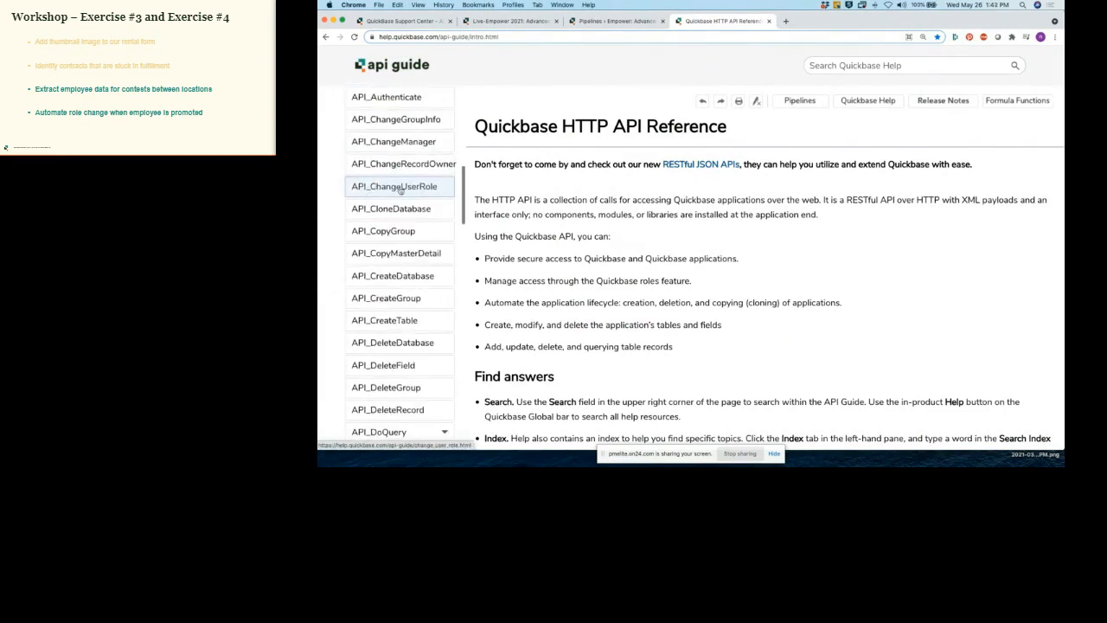
click(401, 189)
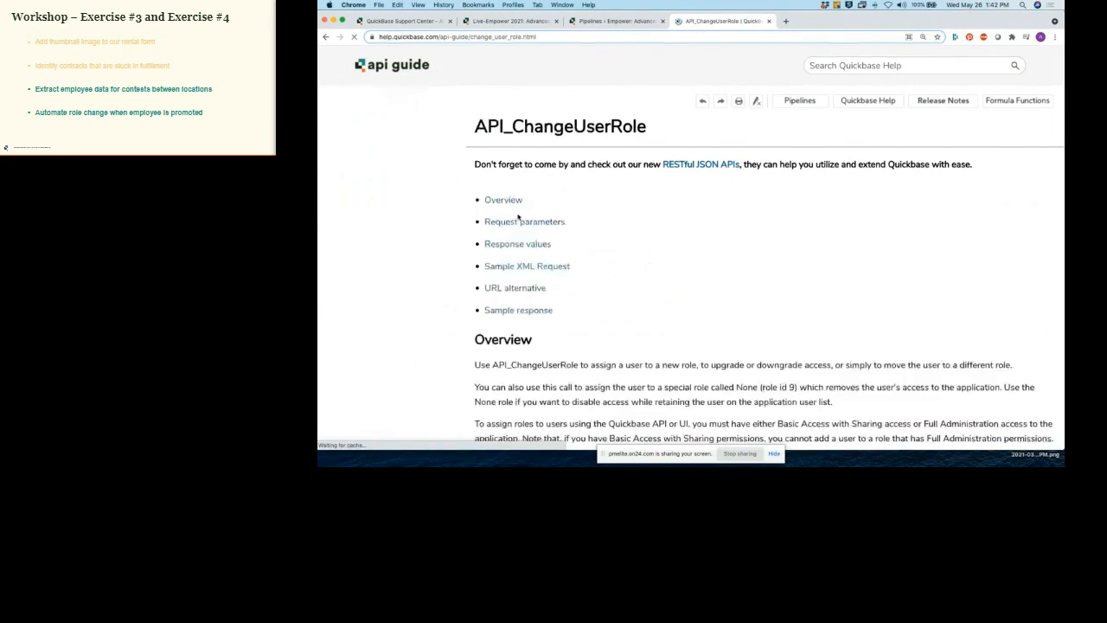
scroll(678, 247, down, 5)
scroll(680, 244, down, 2)
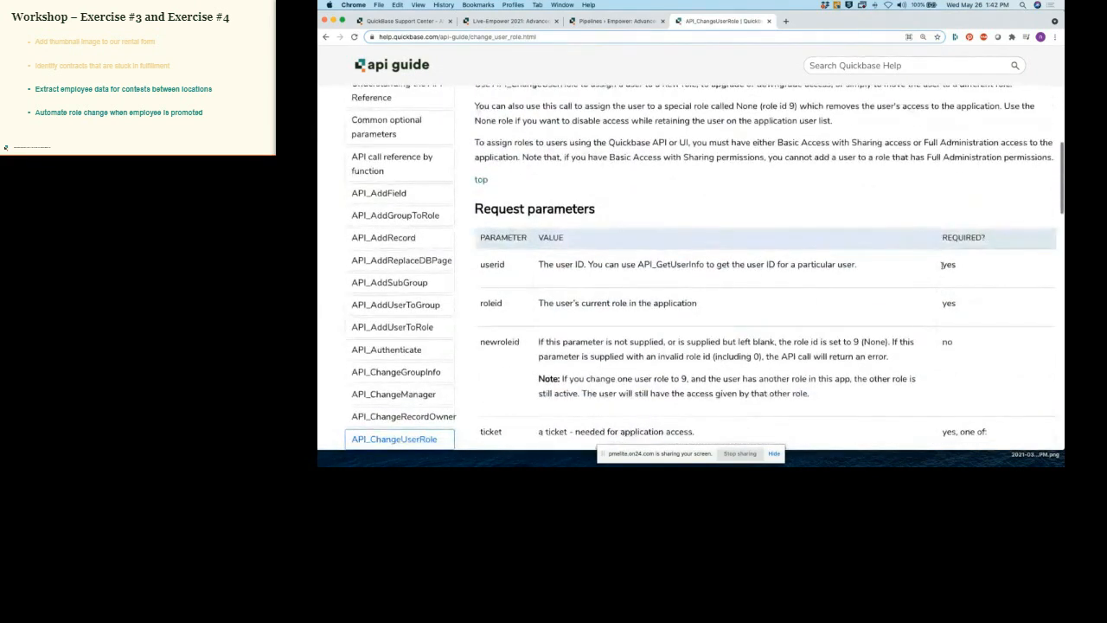
drag(480, 266, 514, 268)
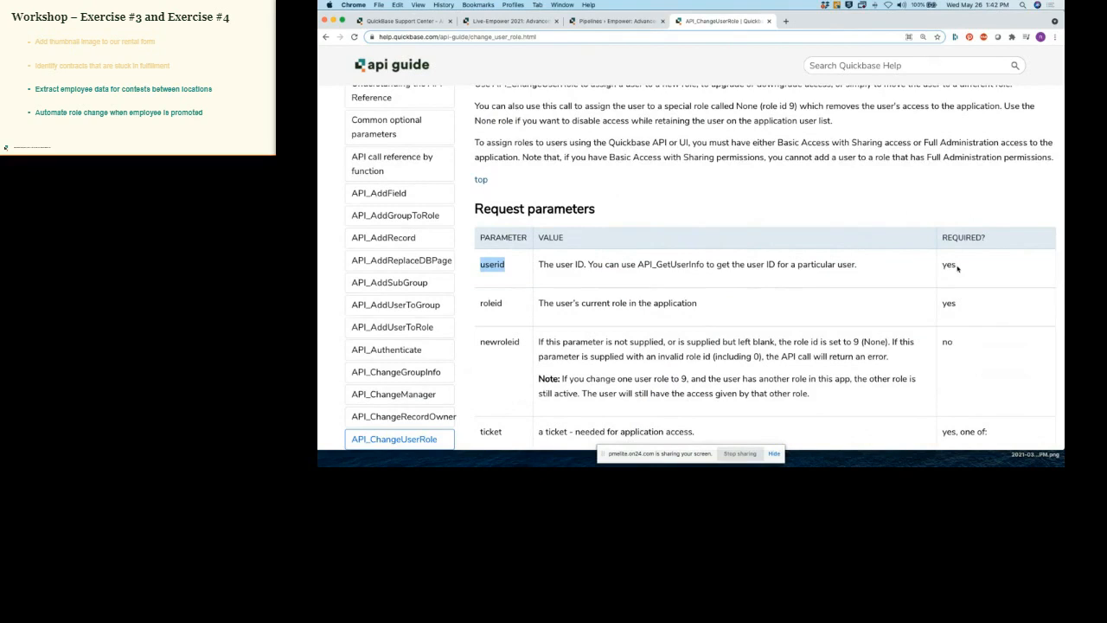
scroll(958, 268, down, 1)
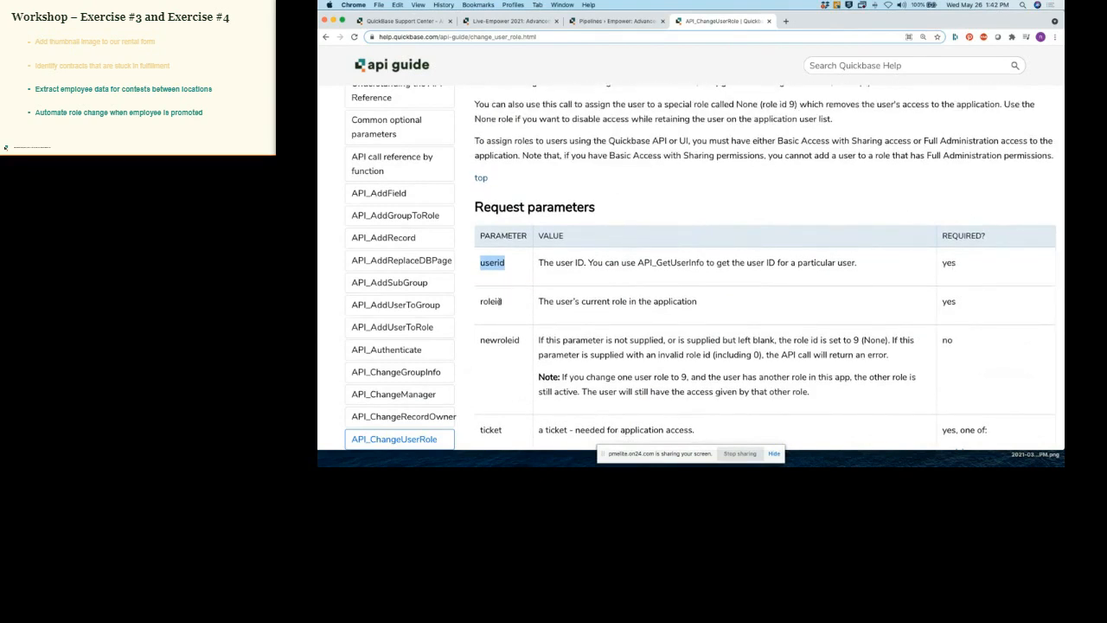
scroll(503, 301, down, 1)
drag(502, 298, 521, 340)
click(522, 342)
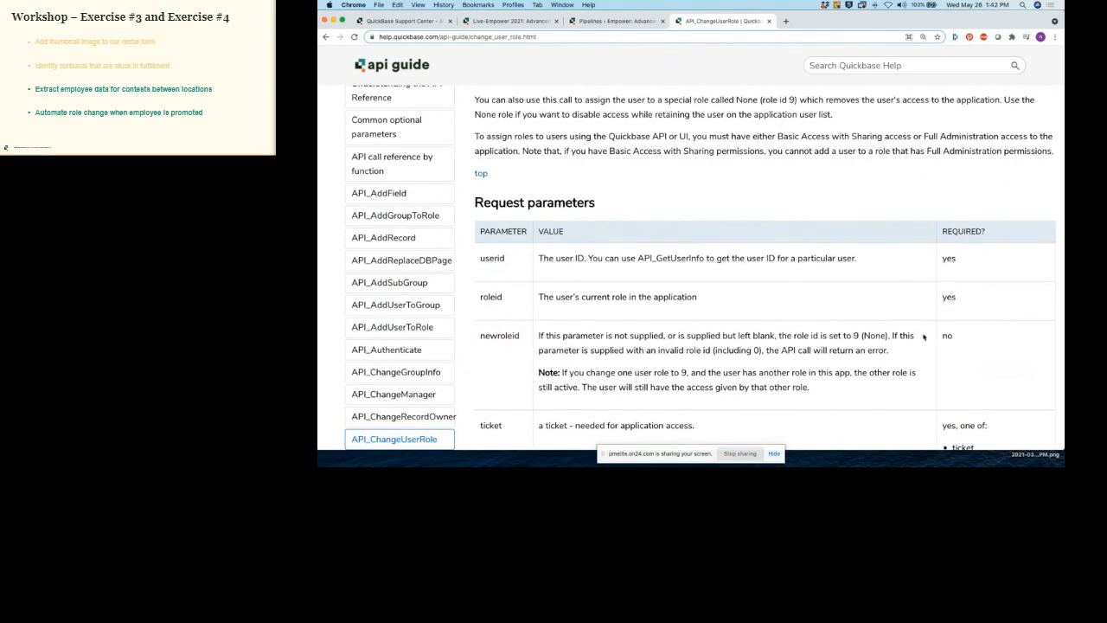
drag(955, 339, 943, 339)
click(879, 342)
drag(663, 336, 901, 338)
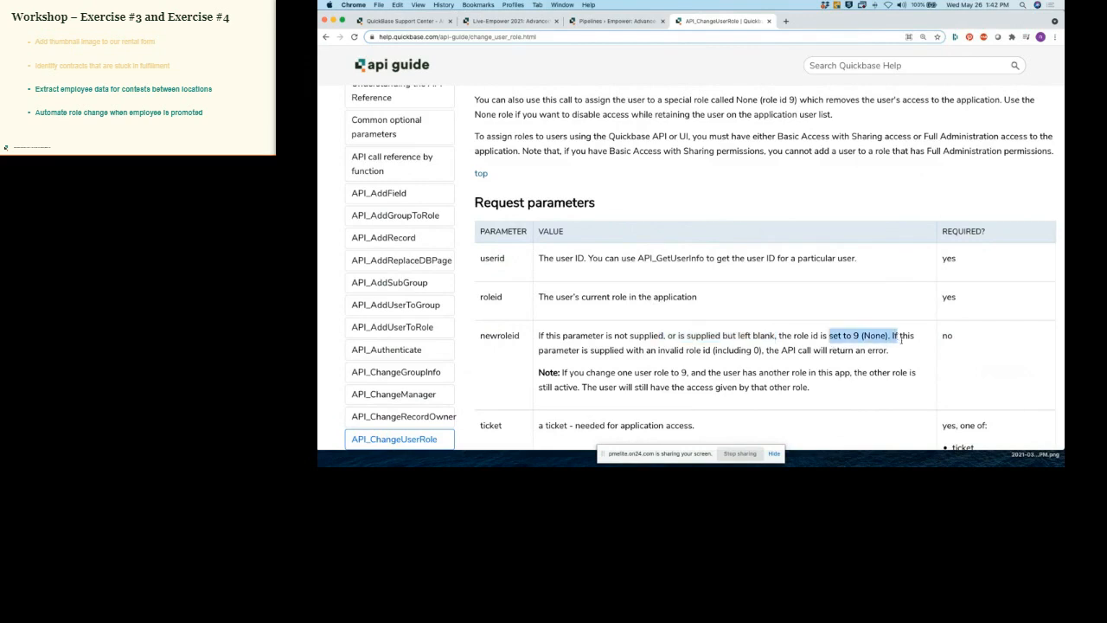
click(901, 339)
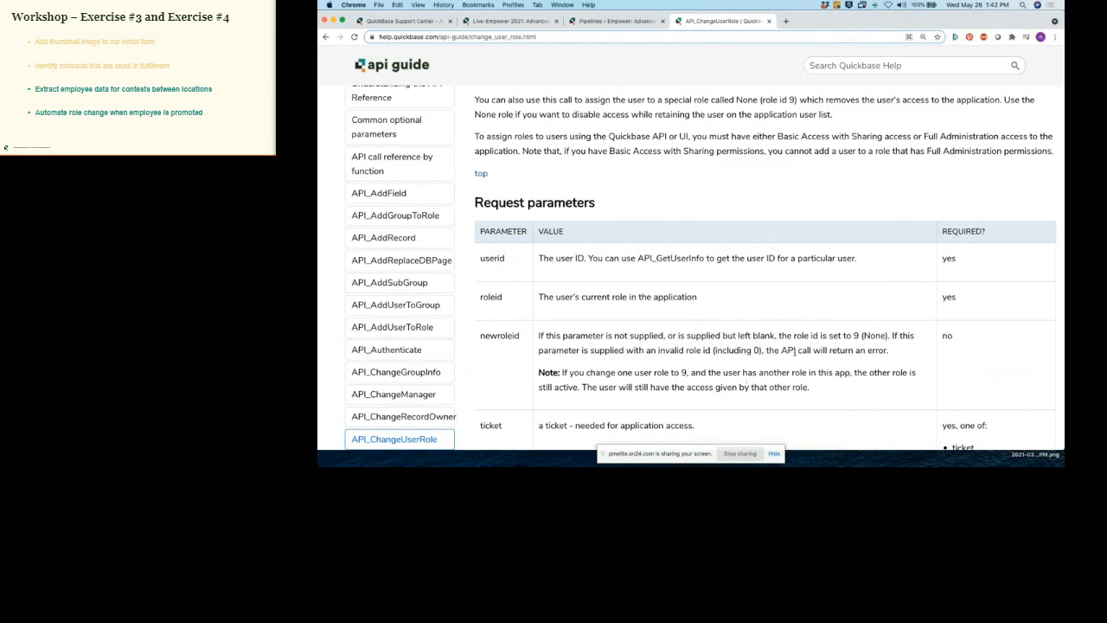
drag(511, 262, 480, 261)
drag(510, 299, 478, 299)
drag(526, 340, 480, 339)
click(579, 338)
scroll(579, 337, down, 5)
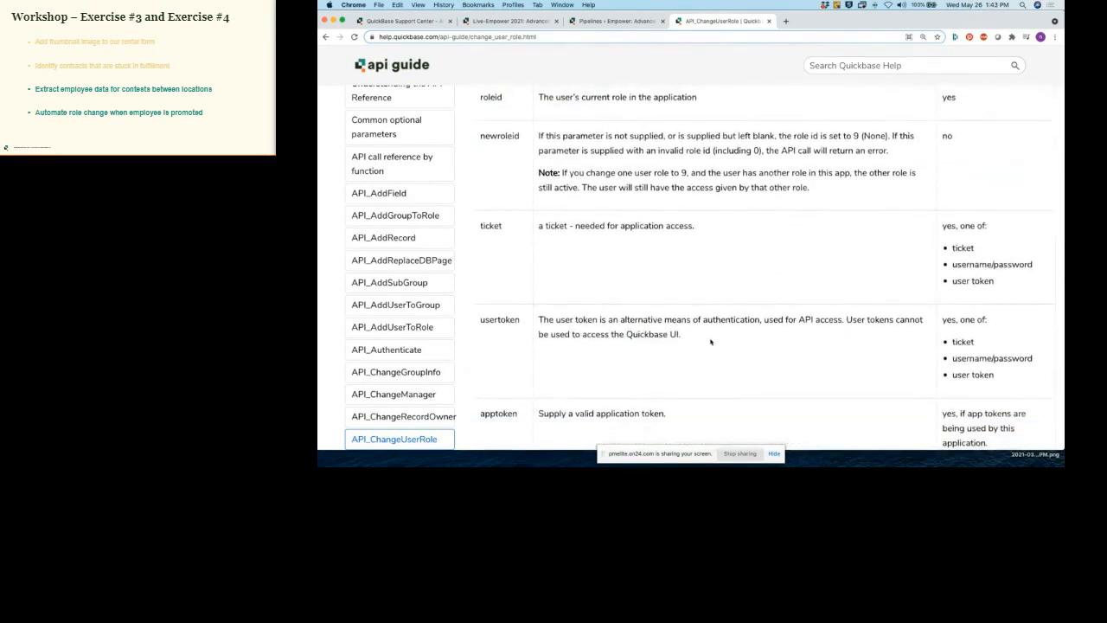
drag(520, 319, 481, 320)
click(555, 324)
scroll(558, 329, down, 4)
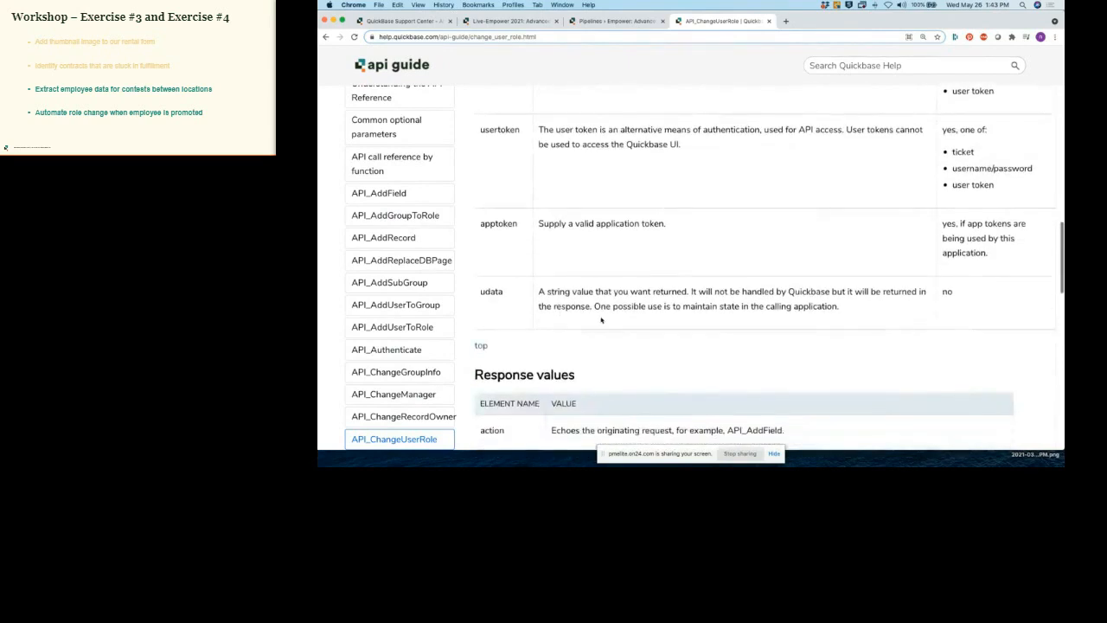
scroll(603, 320, down, 7)
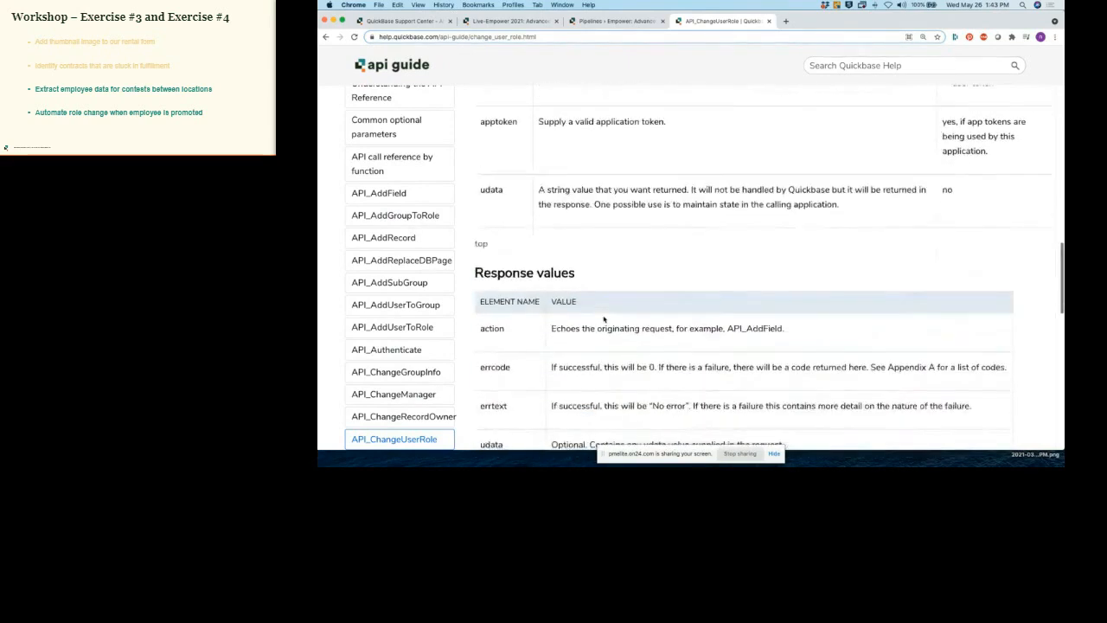
scroll(603, 319, down, 5)
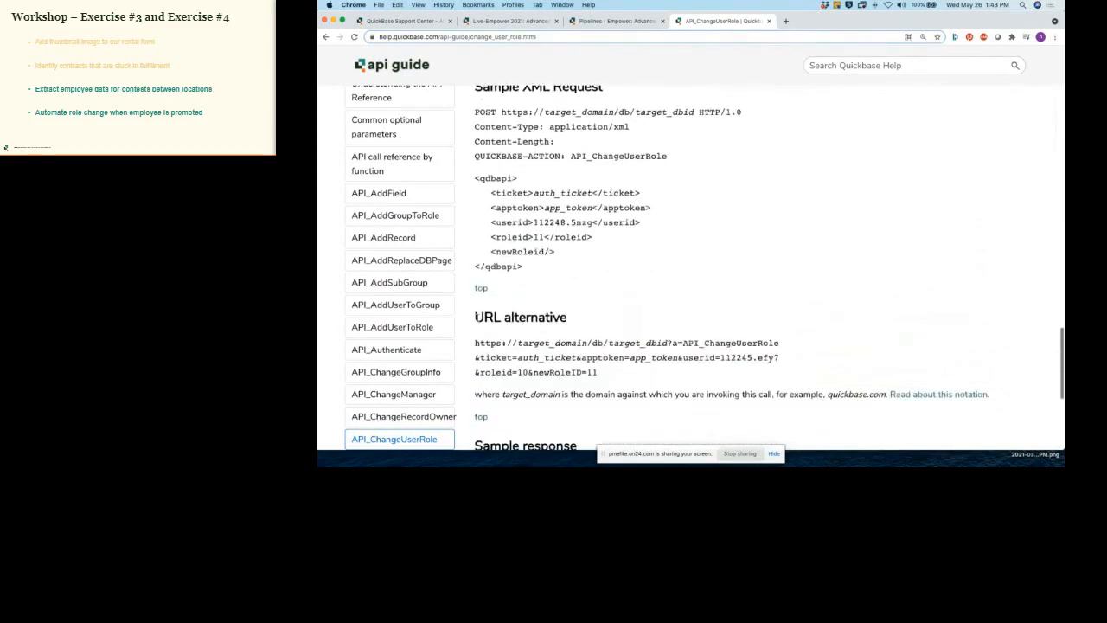
Step: Review the API_ChangeUserRole sample URL's target_dbid, userid and role values, then return to the Employees list
drag(475, 318, 568, 319)
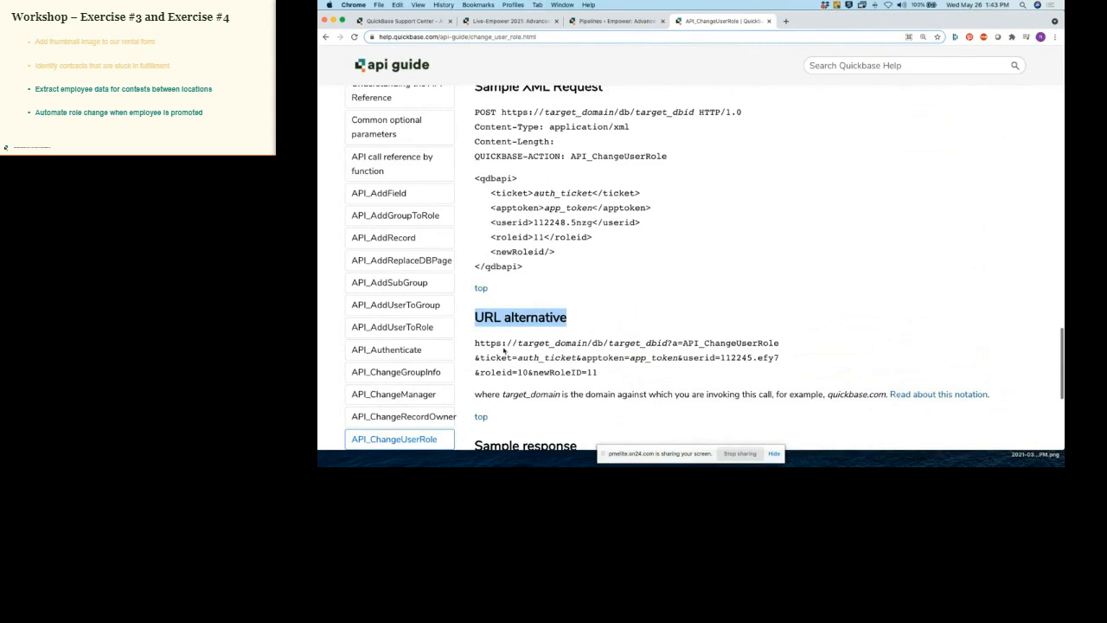
drag(475, 344, 596, 372)
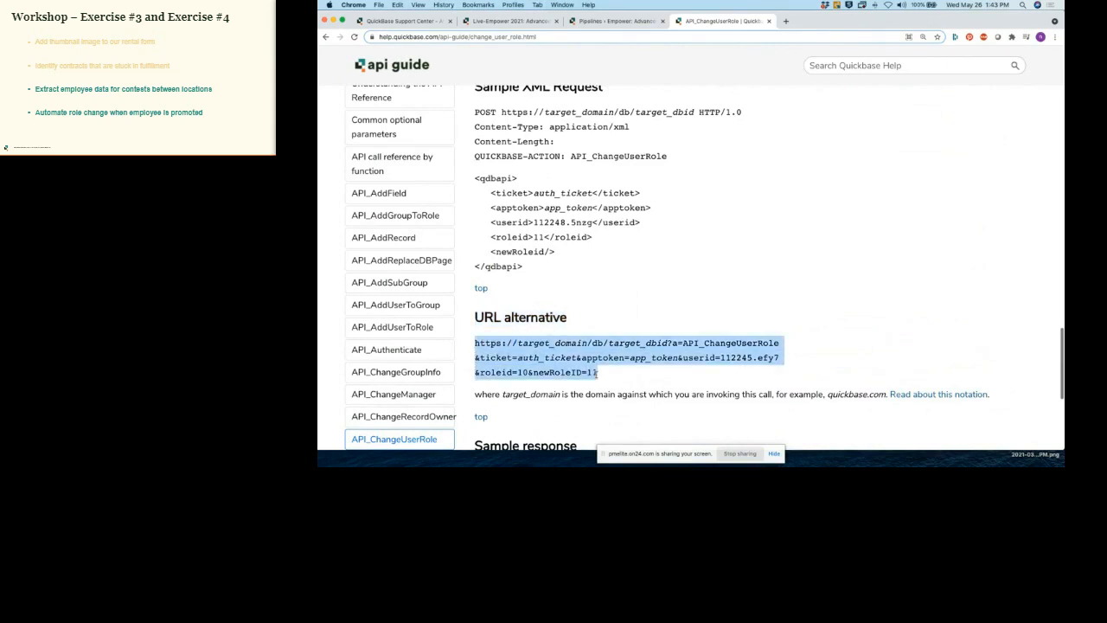
click(595, 372)
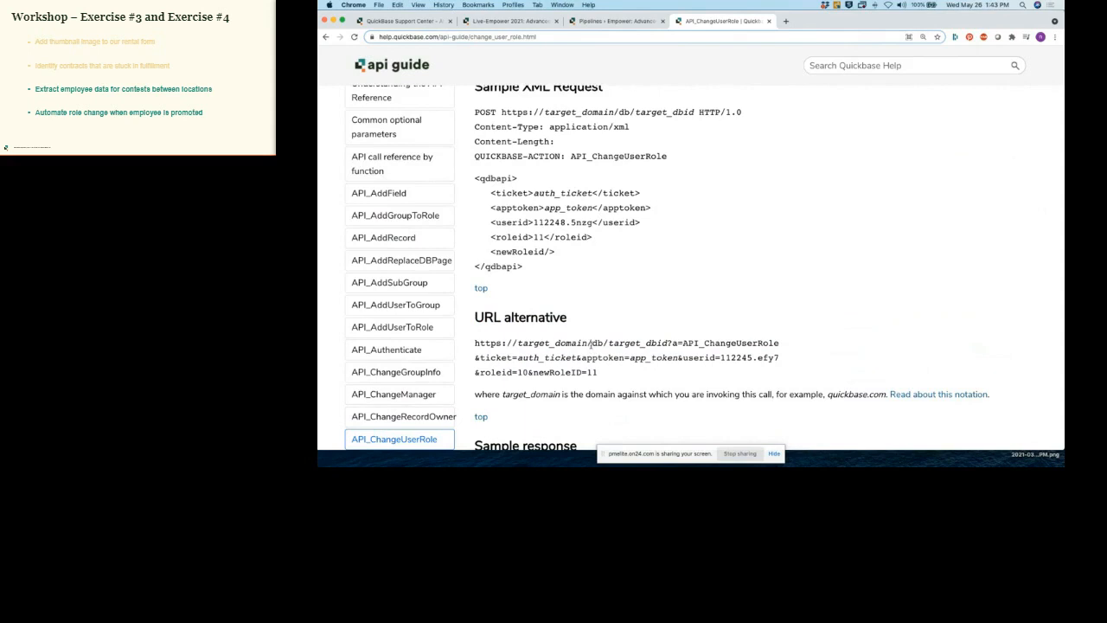
drag(610, 344, 673, 344)
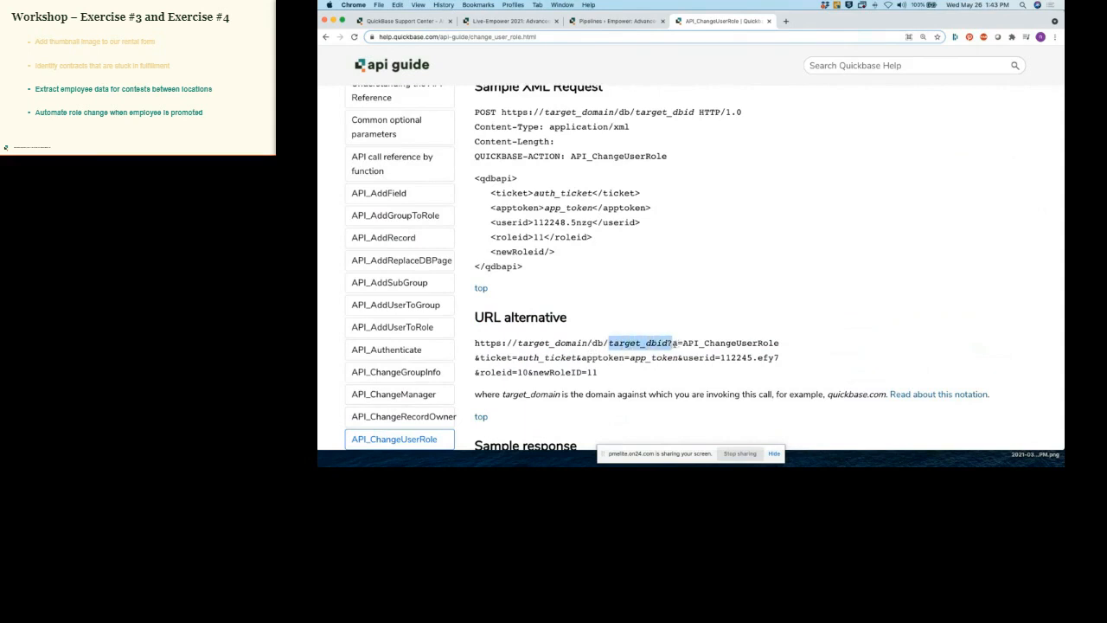
click(676, 344)
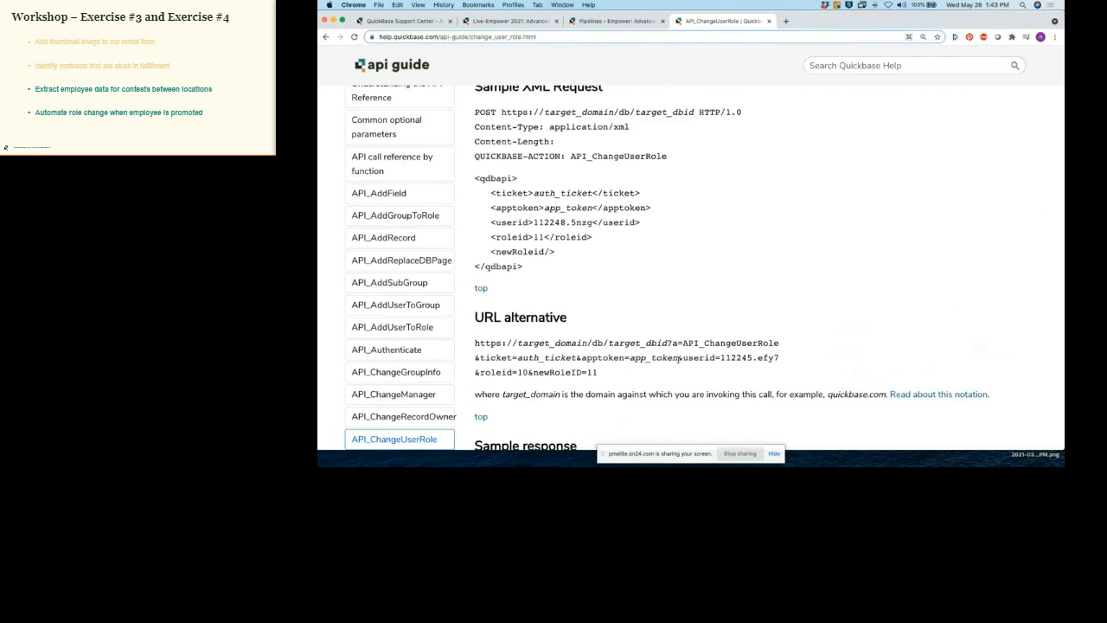
drag(679, 359, 655, 371)
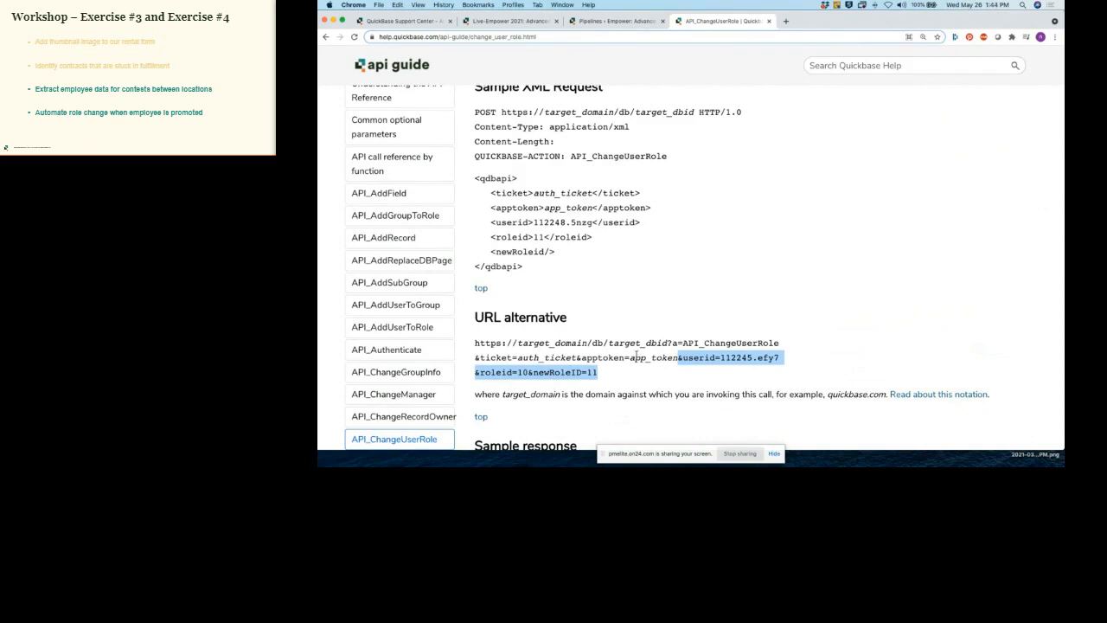
click(636, 357)
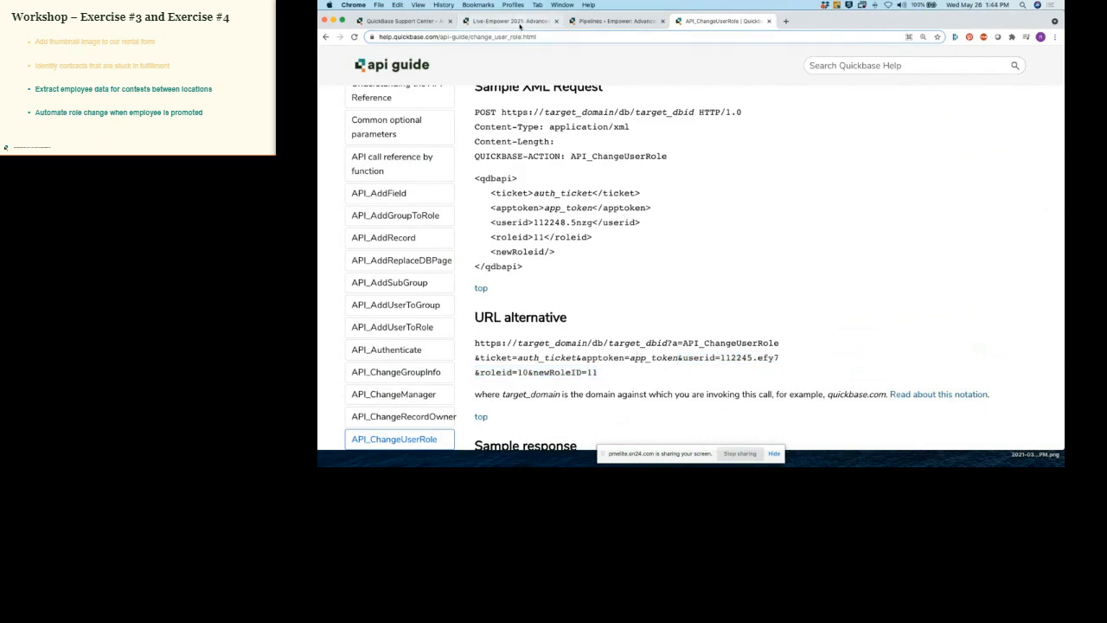
click(520, 23)
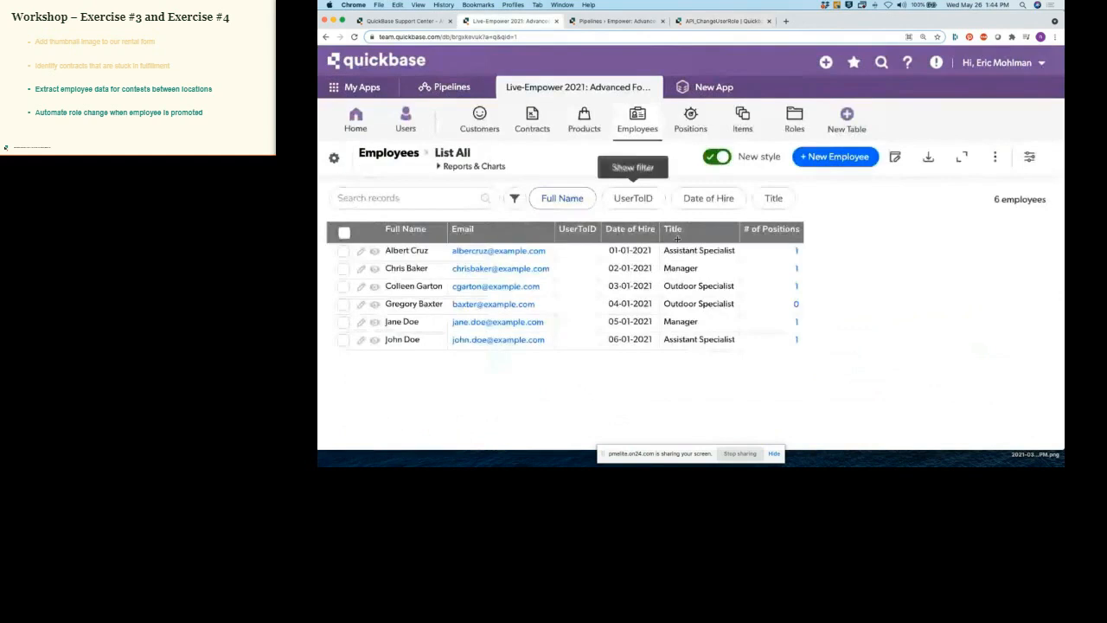
Step: Open the UserToID field's properties and add a blank first line above the formula comment
click(591, 231)
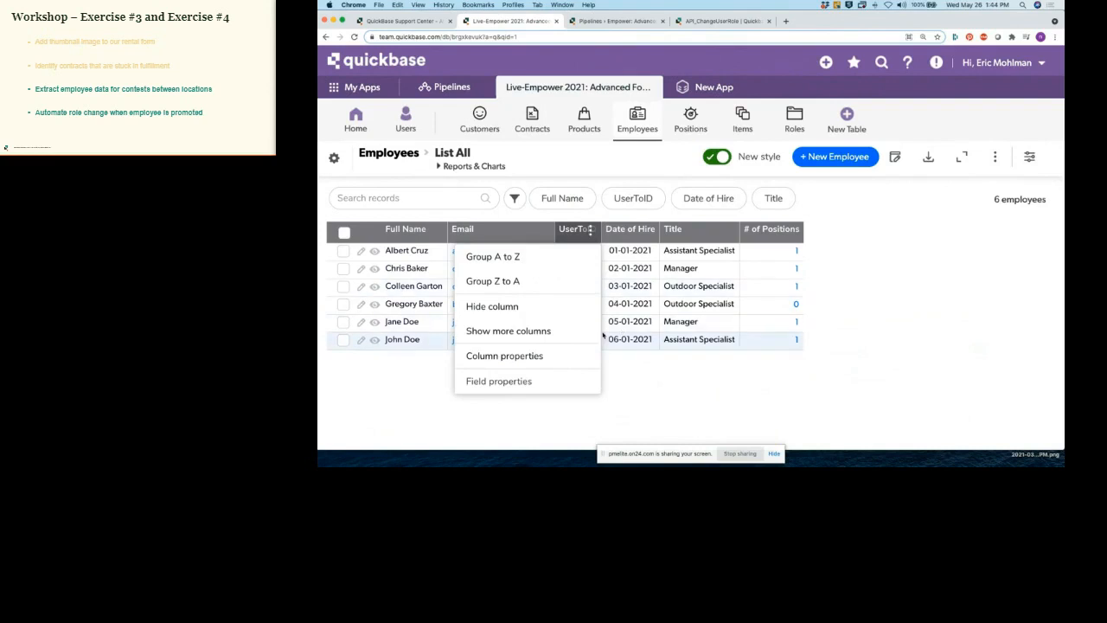
click(519, 382)
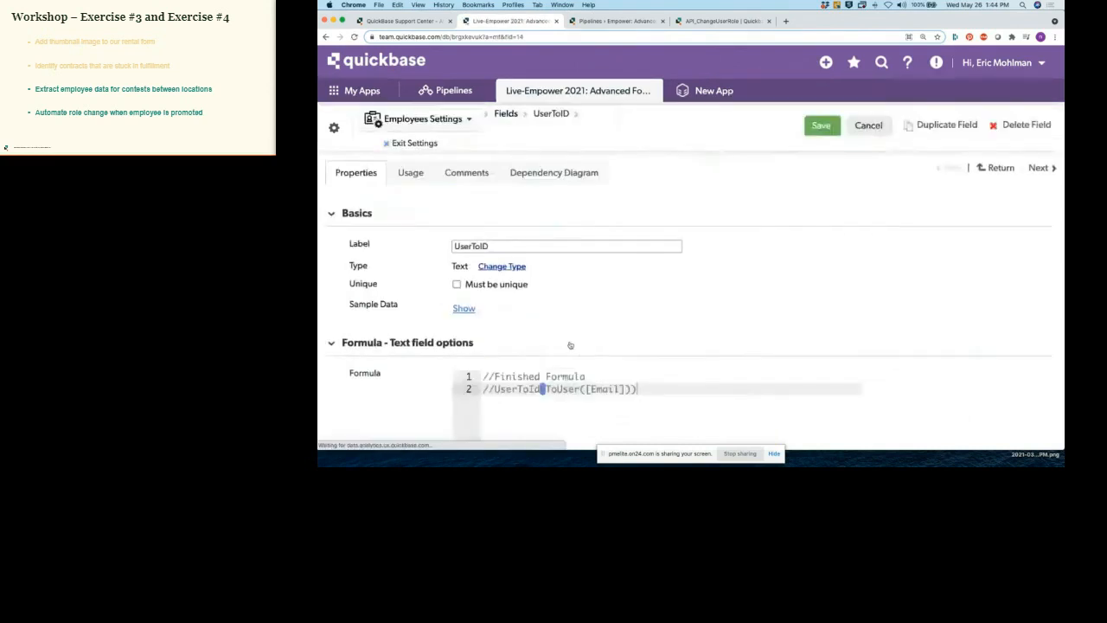
scroll(596, 343, down, 1)
click(485, 345)
key(Return)
key(Return)
click(485, 346)
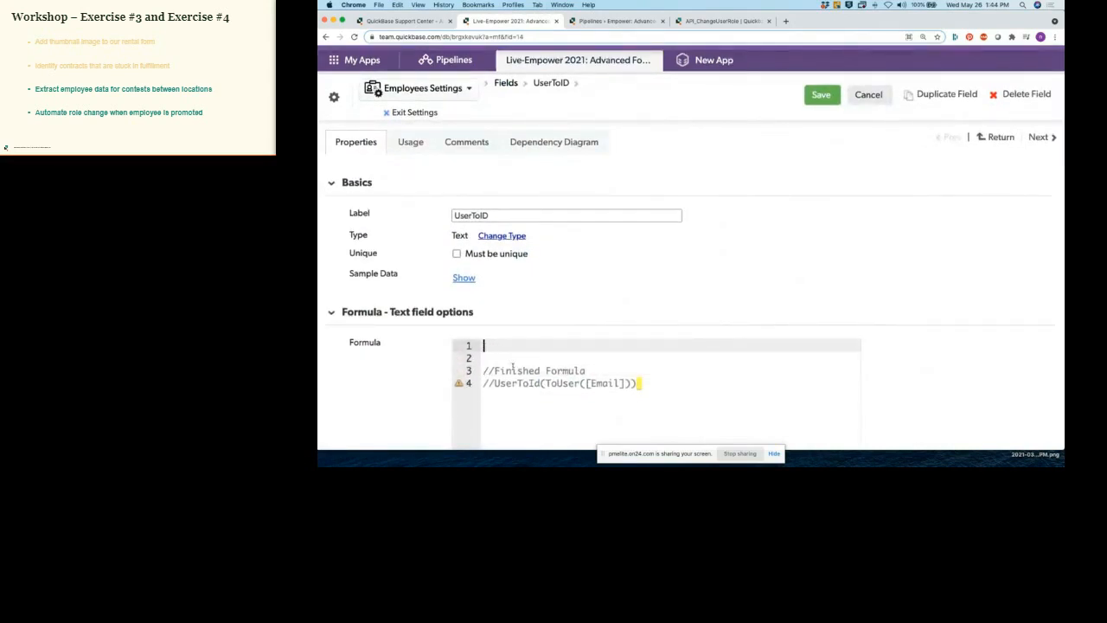
Step: Enter the formula UserToID(ToUser([Email])), save the field, and exit settings
text(UserToID()
click(409, 21)
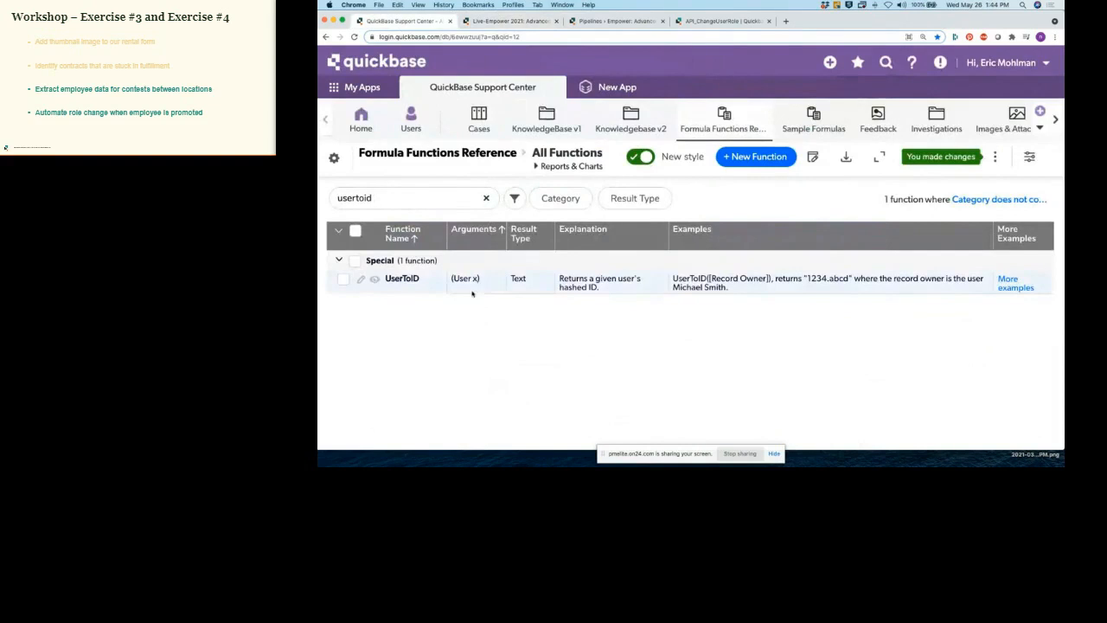
click(526, 23)
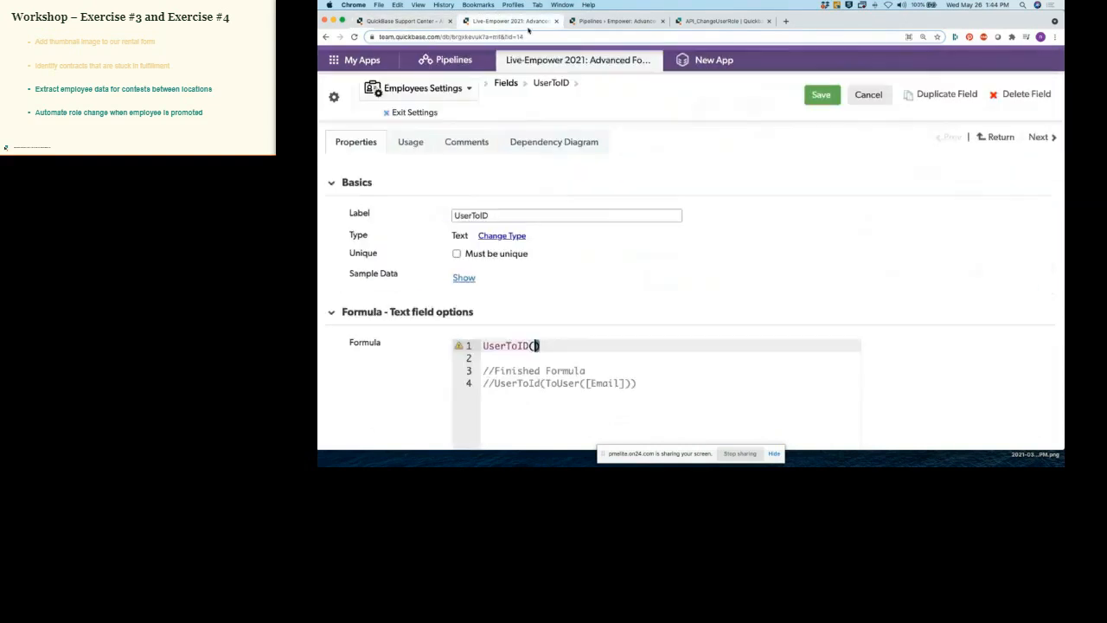
text(ToUser([Email])
click(818, 95)
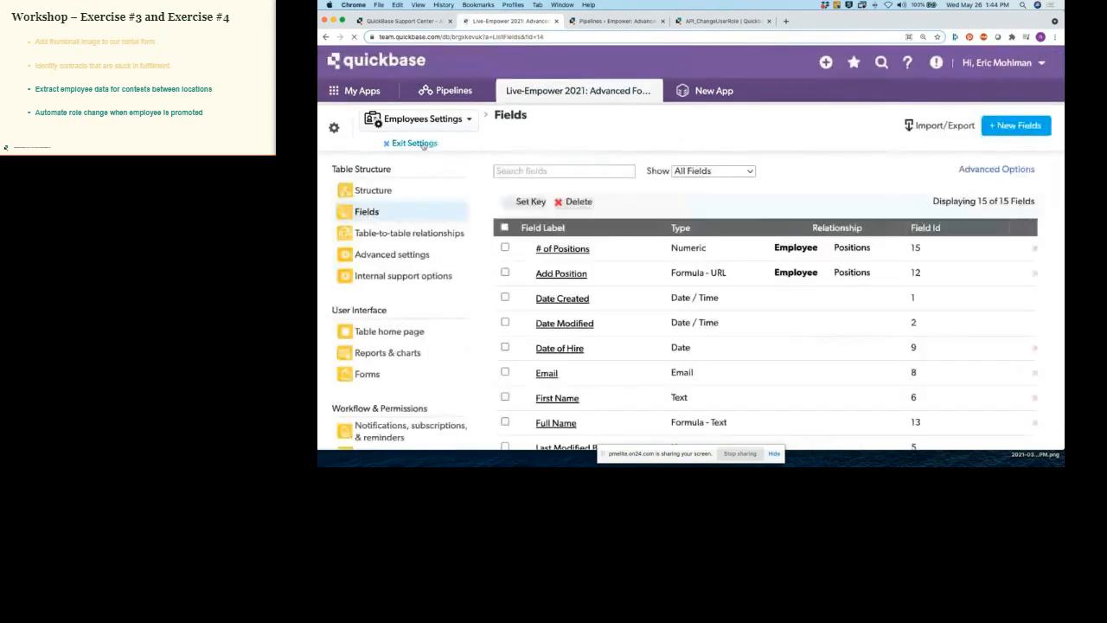
scroll(446, 120, up, 2)
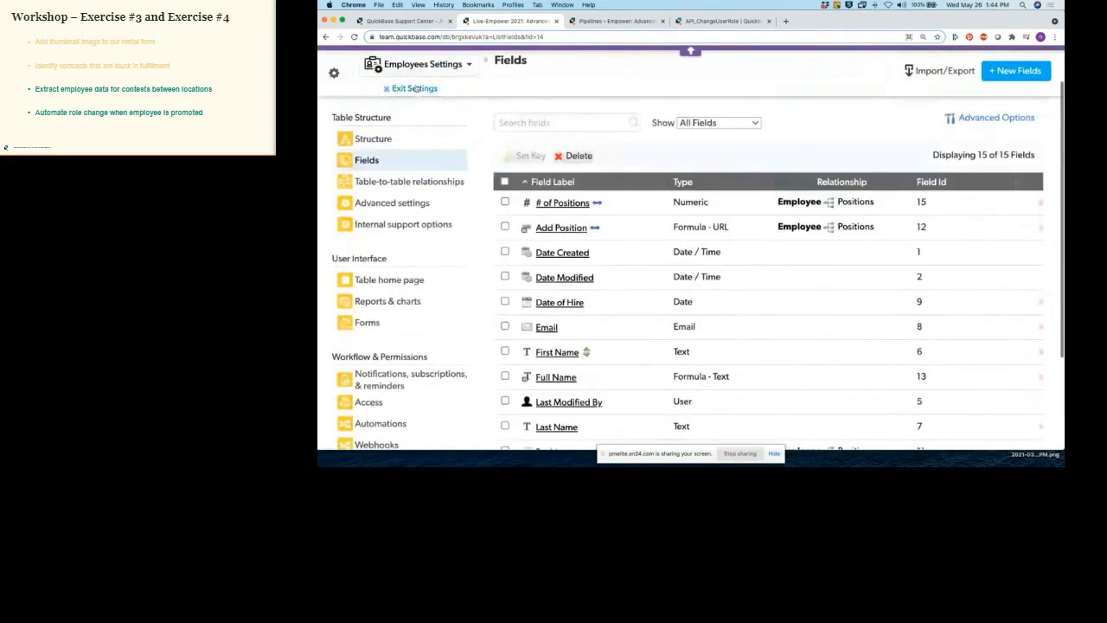
click(416, 90)
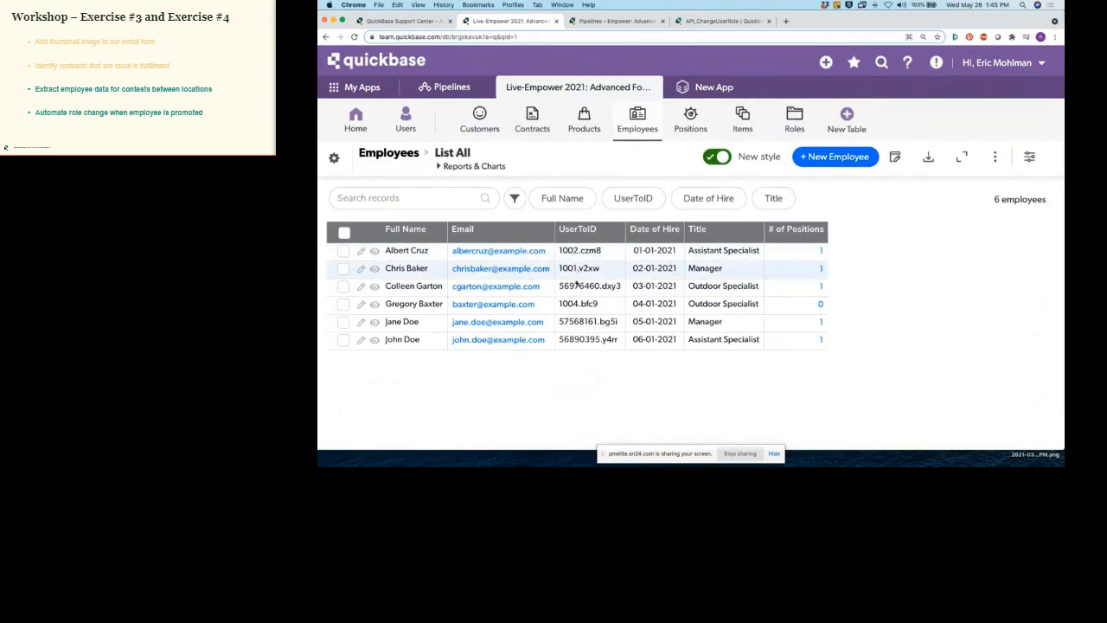
drag(561, 290, 600, 289)
drag(560, 323, 598, 342)
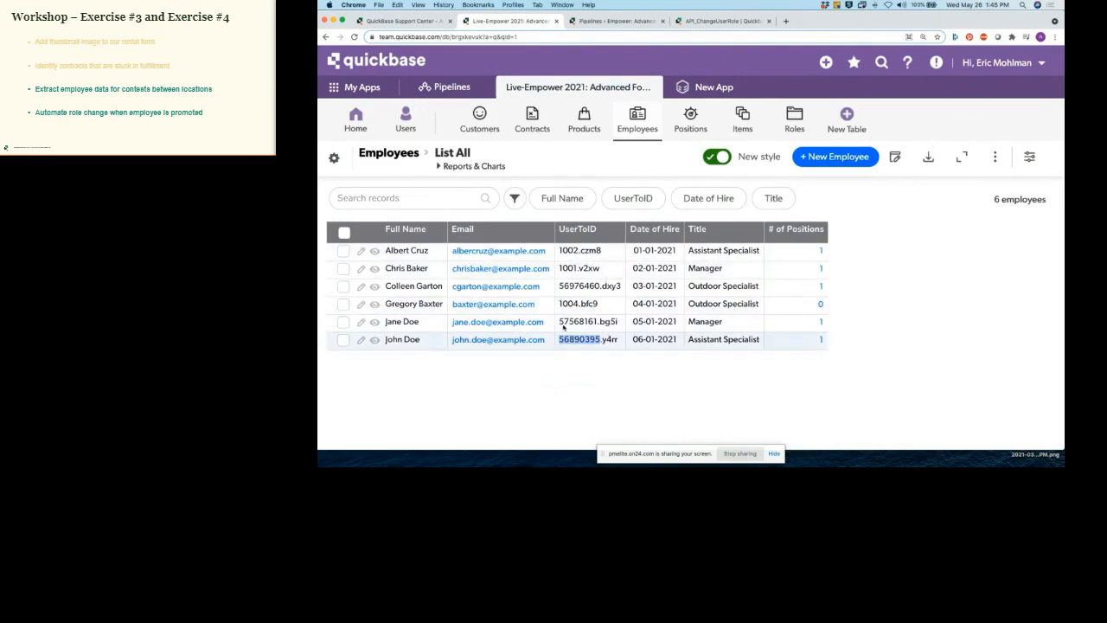
click(610, 377)
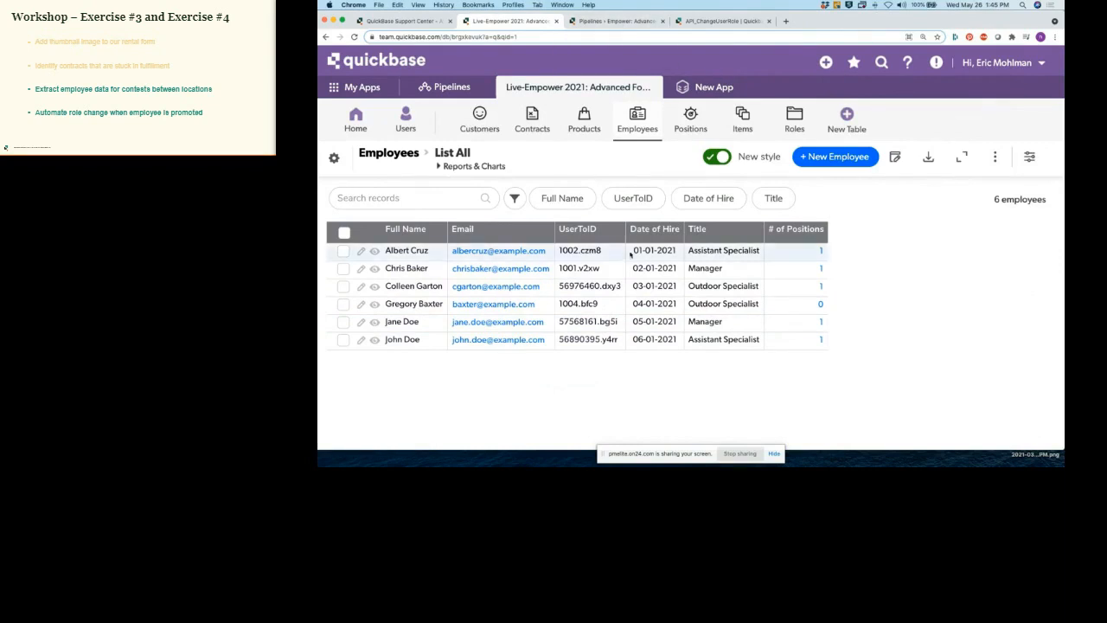
click(615, 229)
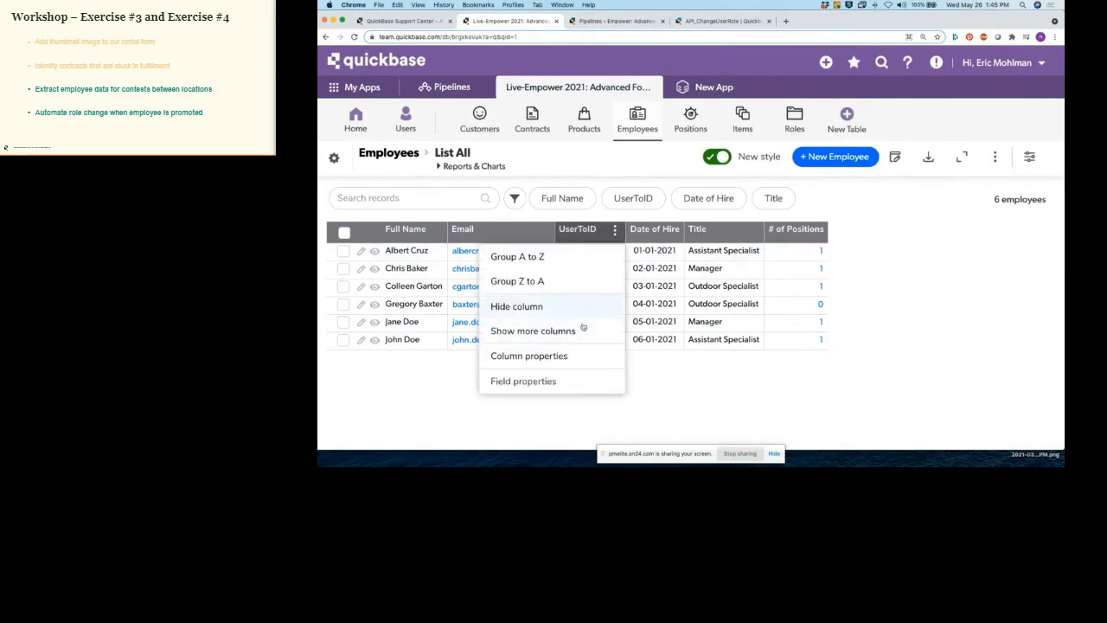
click(528, 381)
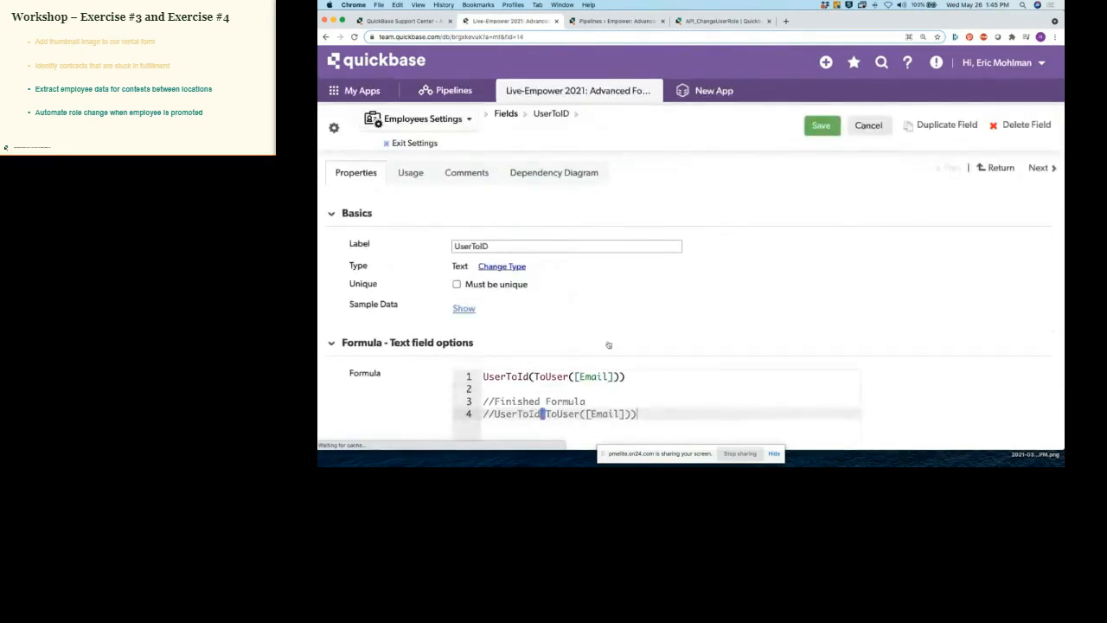
drag(557, 377, 482, 376)
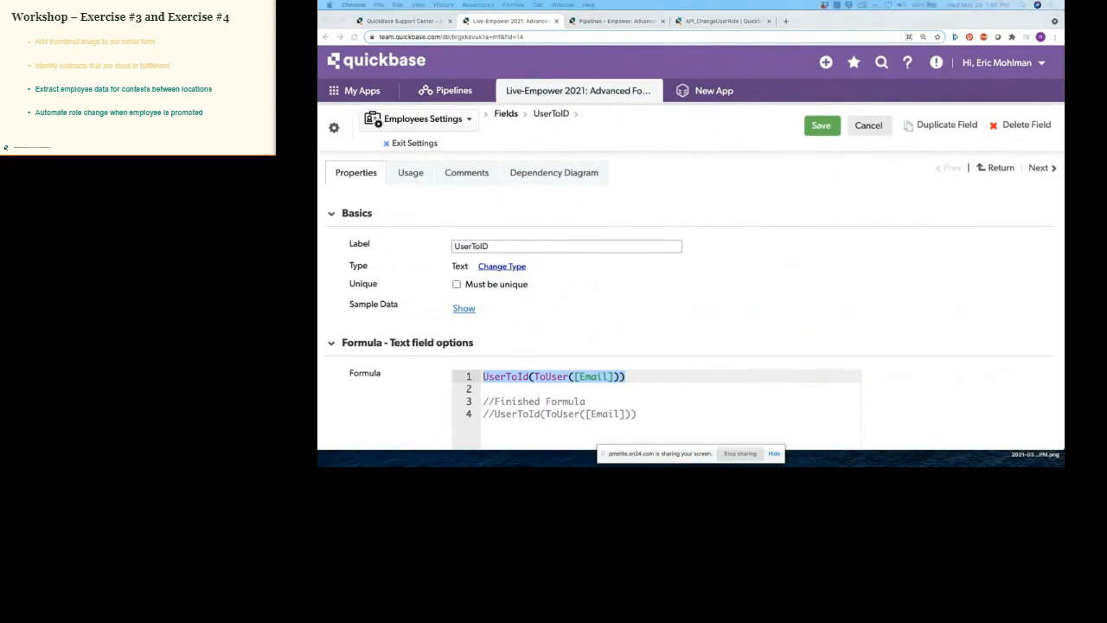
click(777, 172)
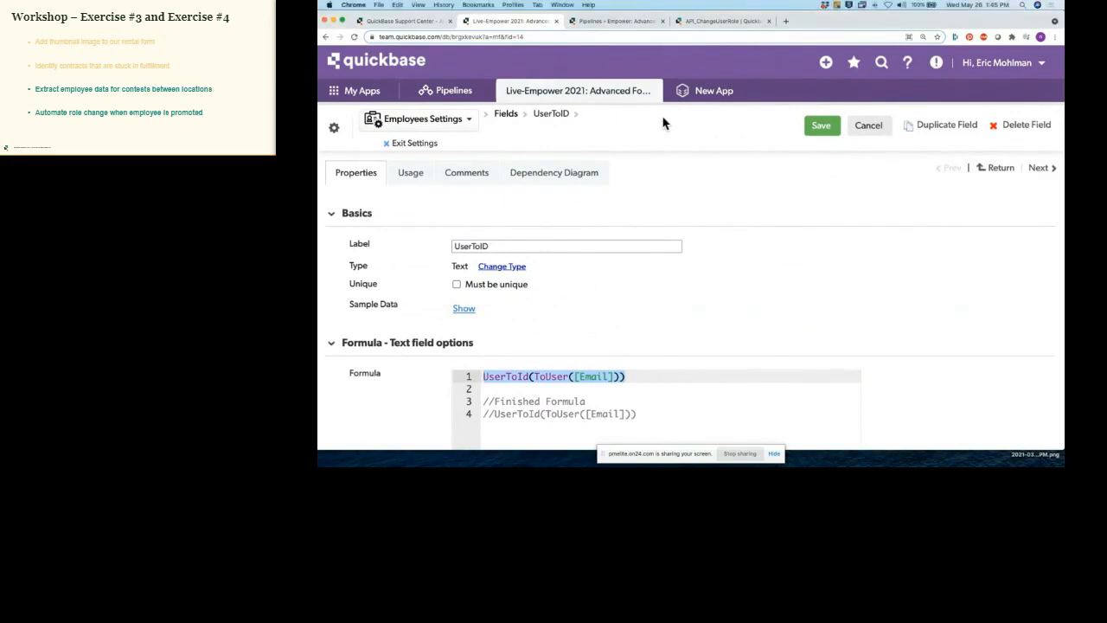
click(619, 20)
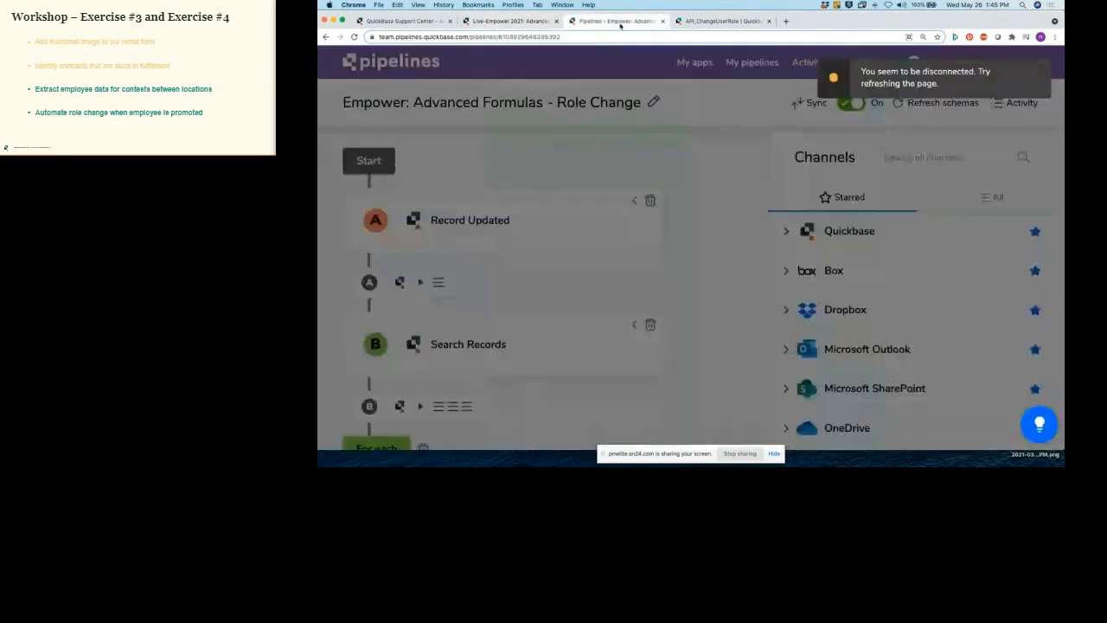
click(355, 36)
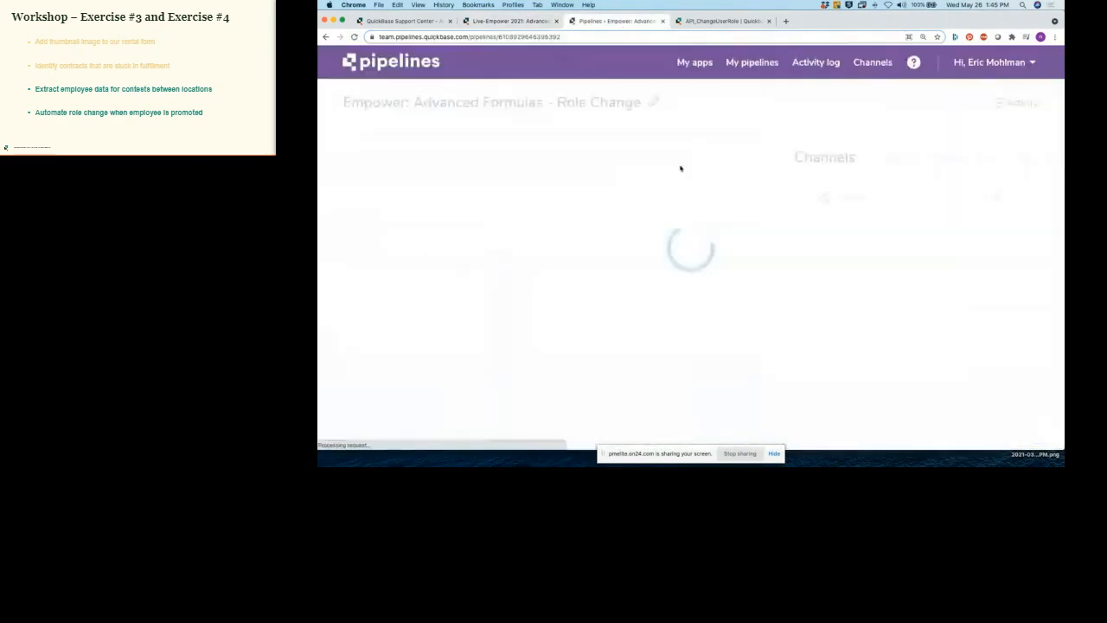
click(528, 22)
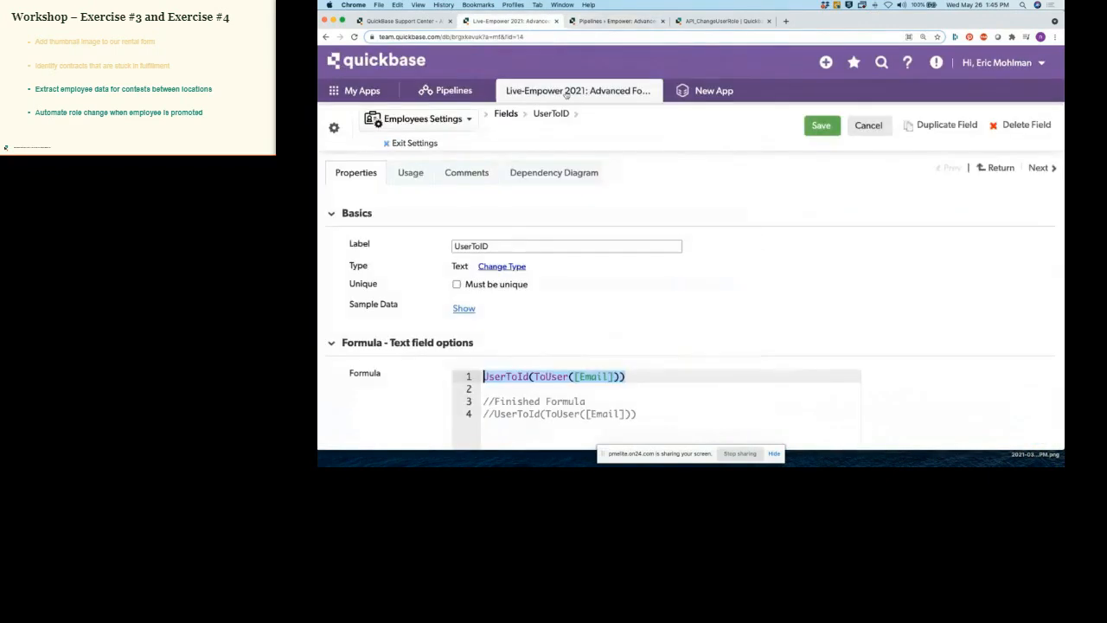
click(422, 144)
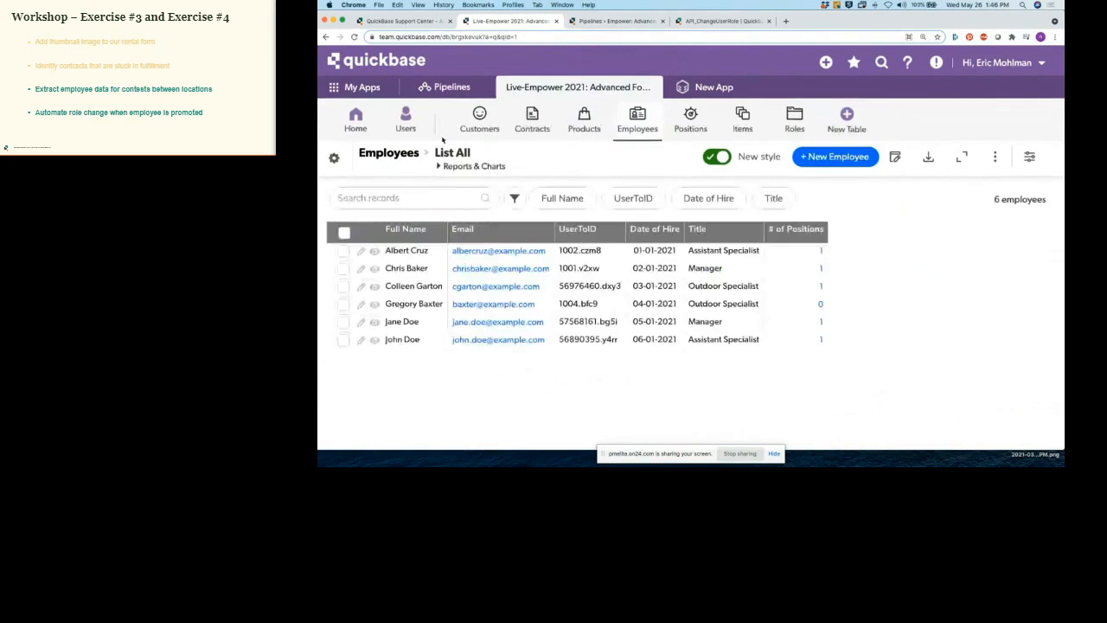
Step: Open Users and Roles in new tabs, then use Manage Roles to list the app's four roles
right_click(413, 119)
click(437, 125)
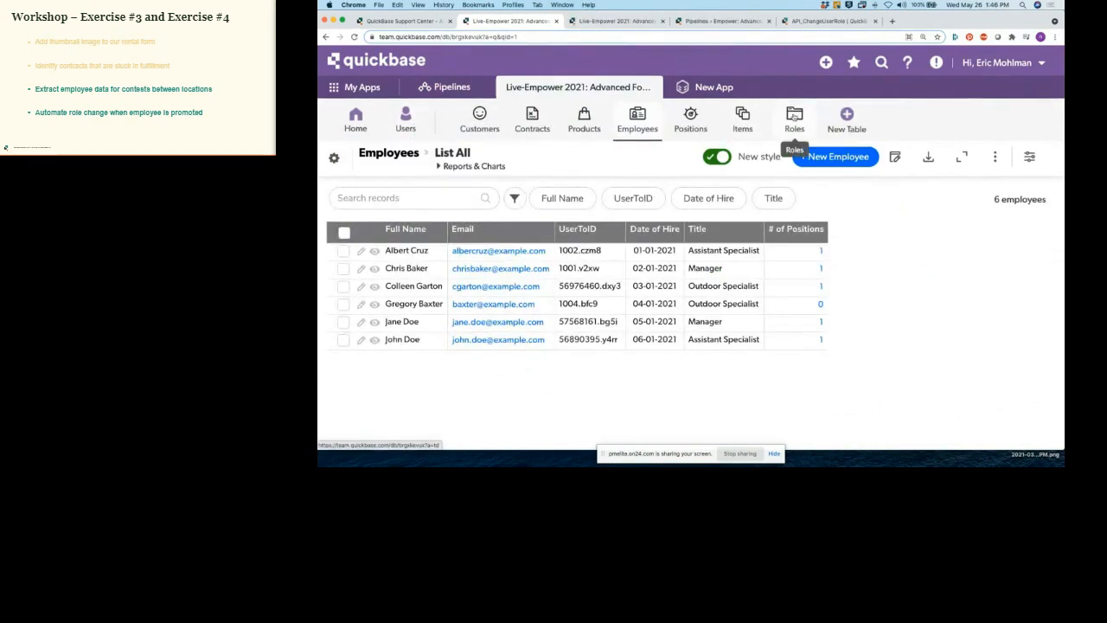
right_click(795, 118)
click(819, 123)
click(601, 22)
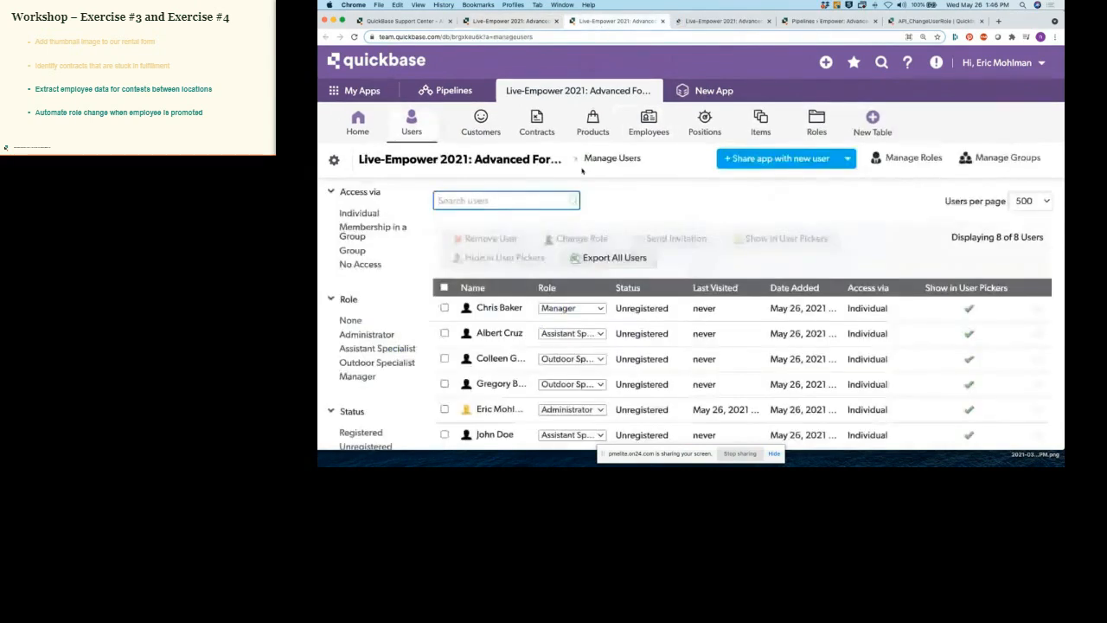
click(908, 164)
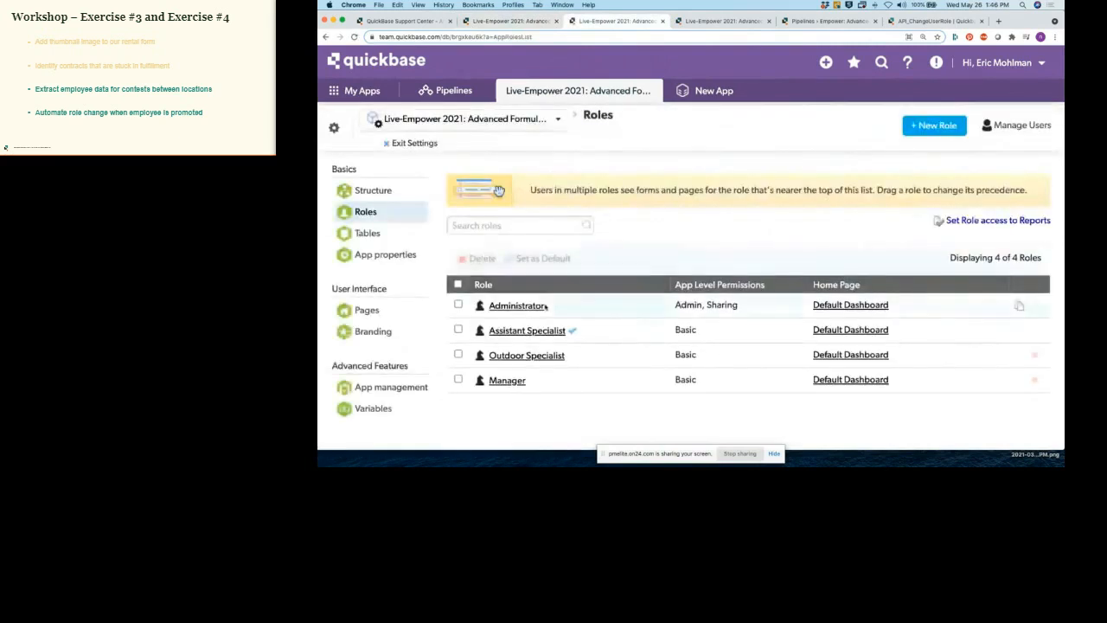
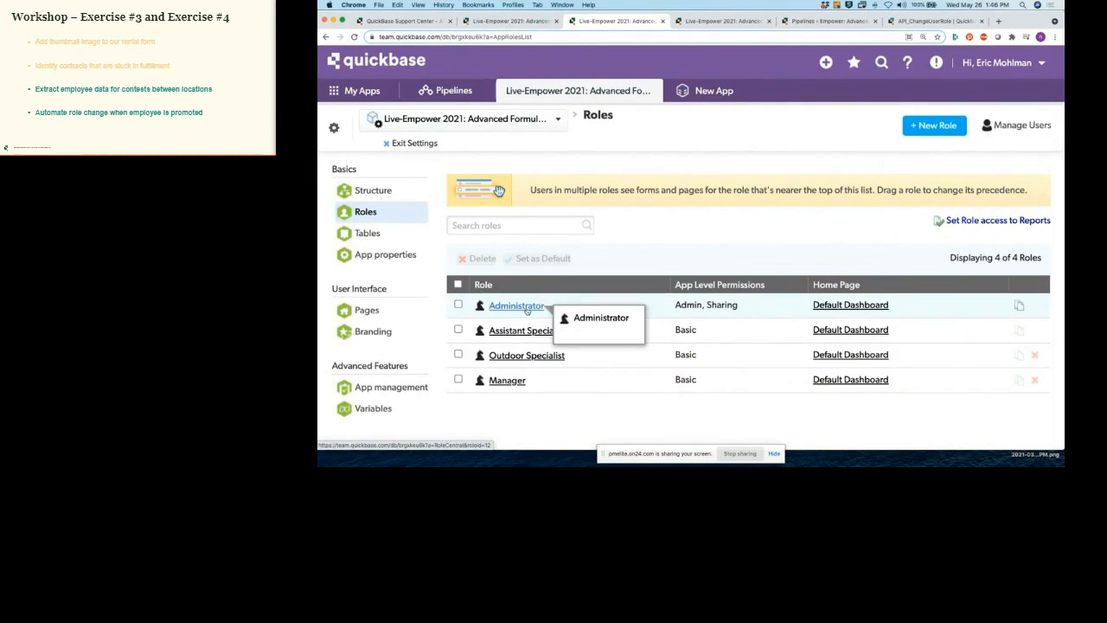
Step: Open the Assistant Specialist role's permissions page and inspect its web address
click(533, 333)
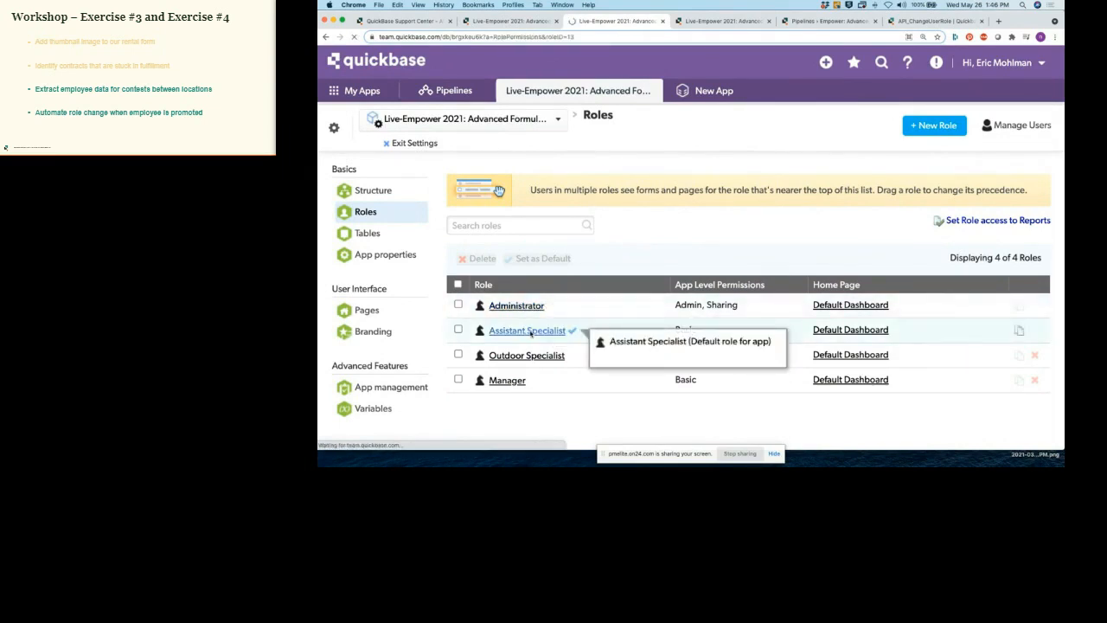
click(550, 39)
drag(569, 38, 556, 34)
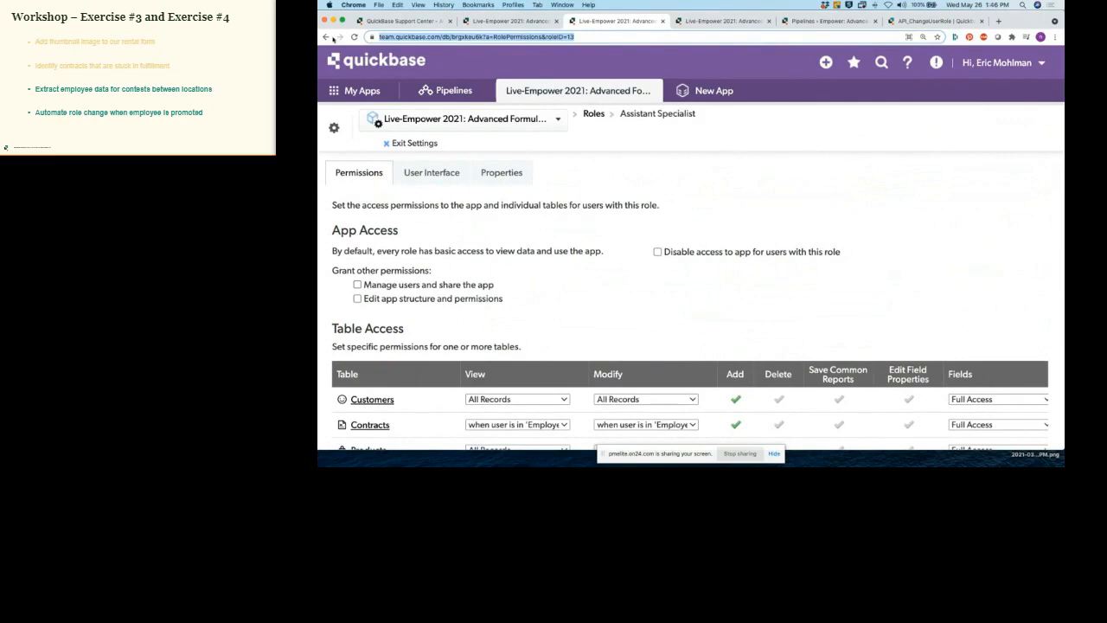
click(326, 37)
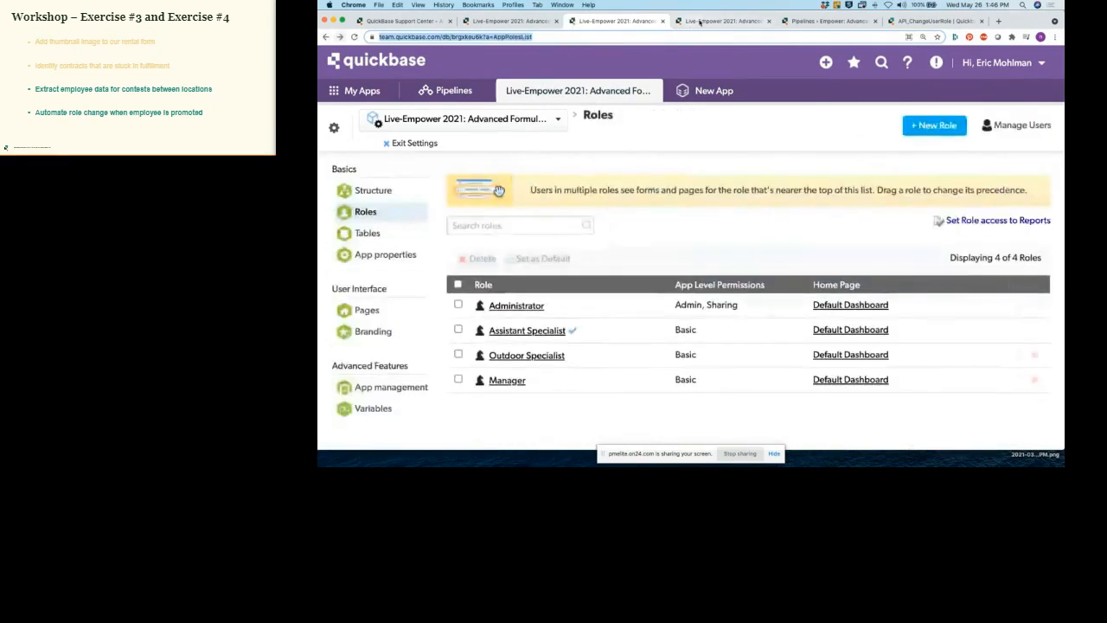
Step: Compare role IDs: Assistant Specialist 13, Outdoor Specialist 14, Manager 15, Administrator 12
click(700, 21)
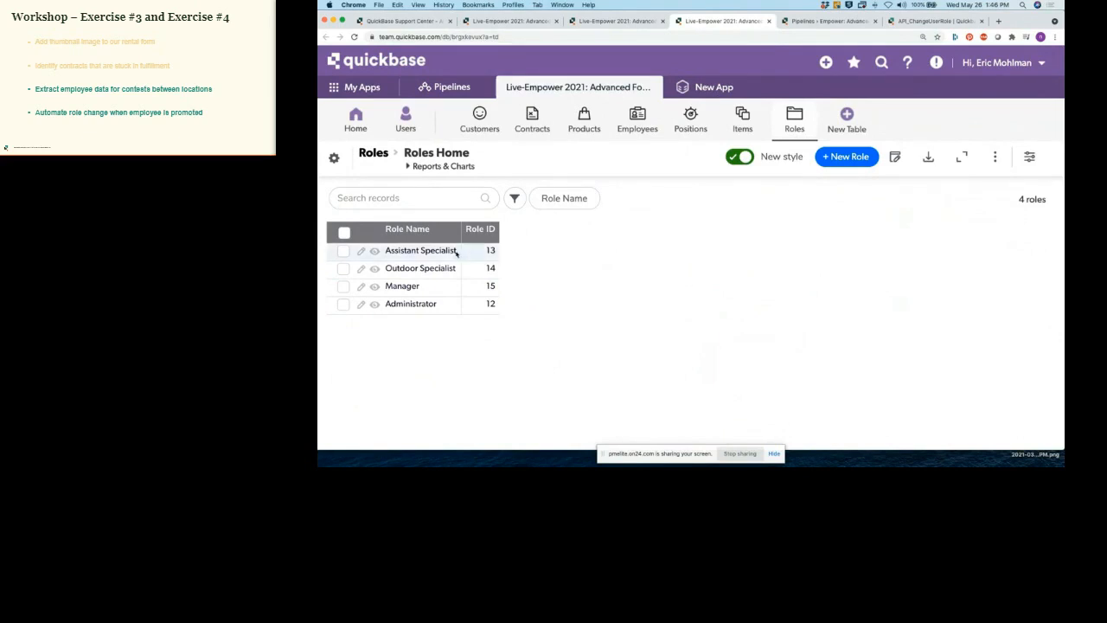
drag(386, 250, 466, 251)
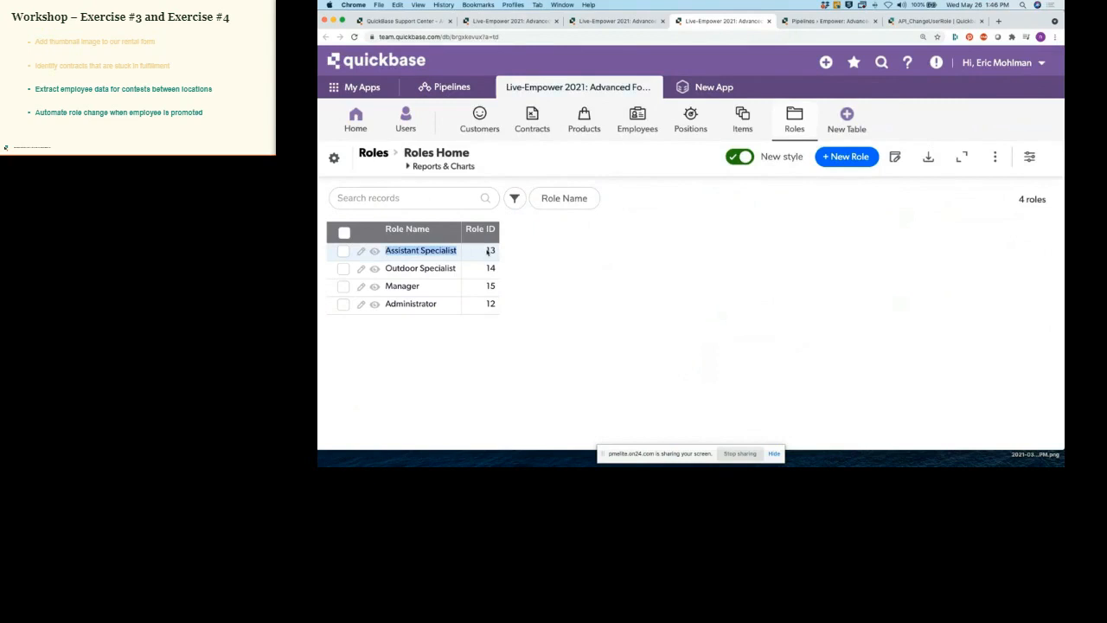
drag(387, 269, 469, 270)
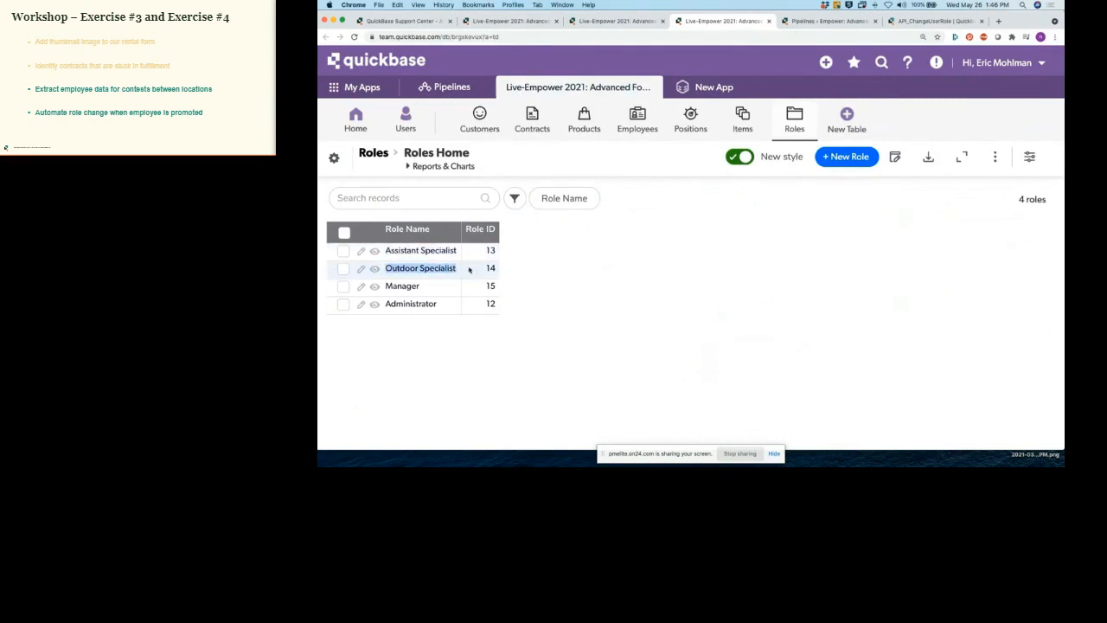
click(519, 272)
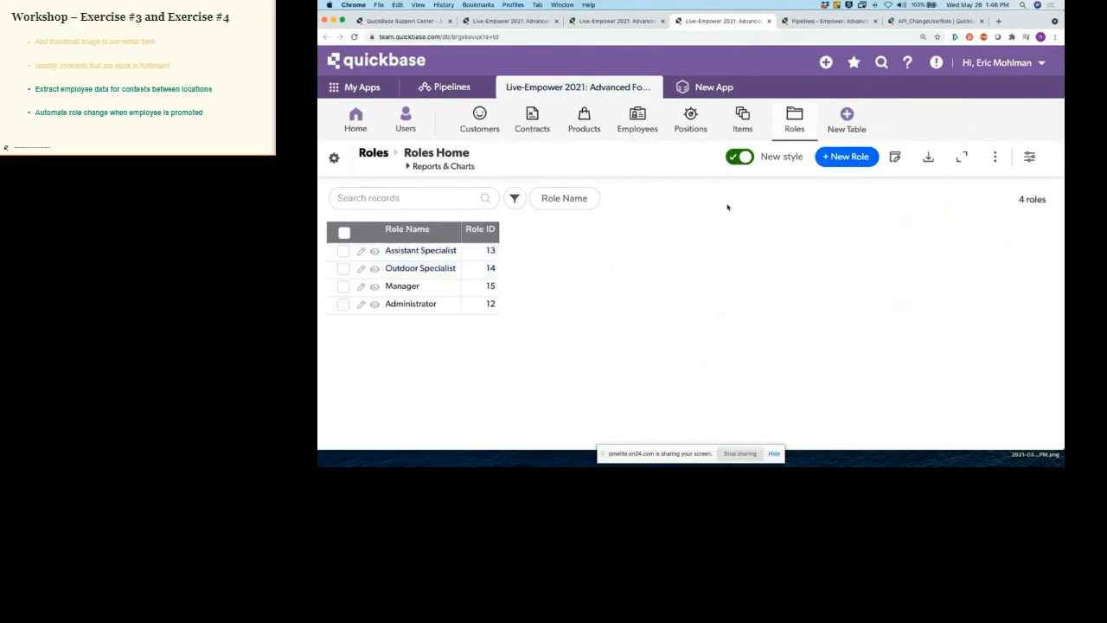
click(811, 21)
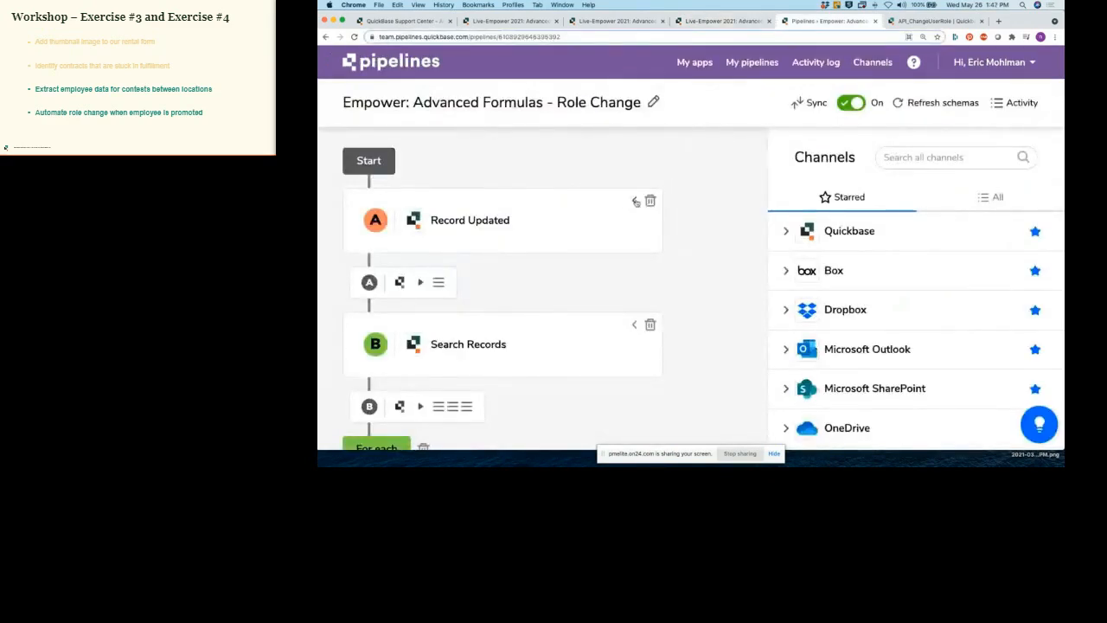
Step: Expand the Record Updated trigger and scroll through its Employees Title settings
click(635, 202)
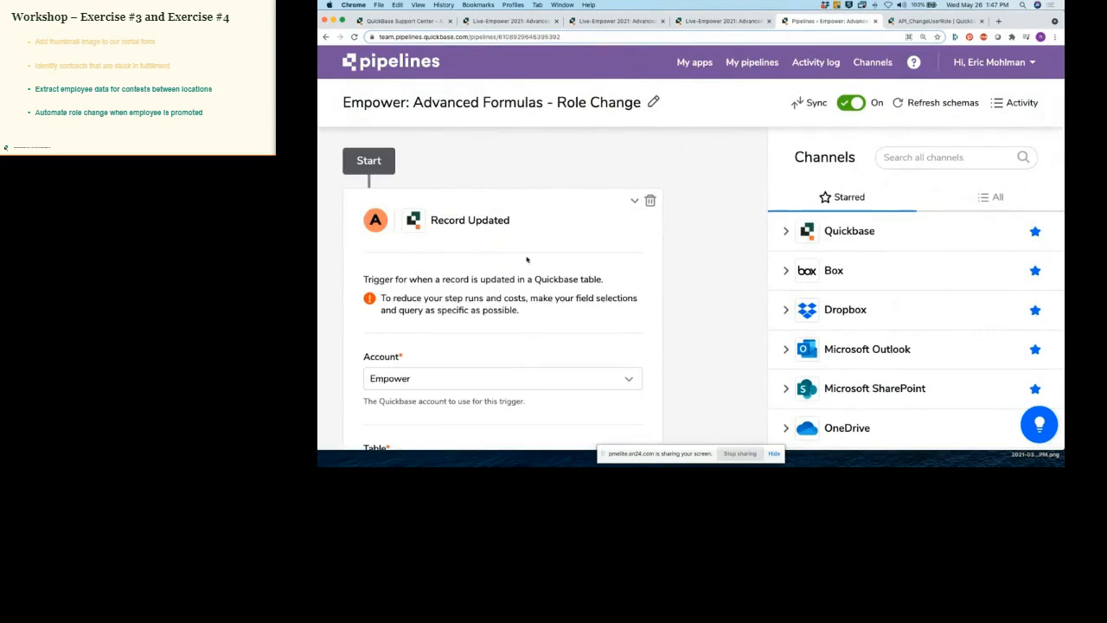
scroll(526, 259, down, 4)
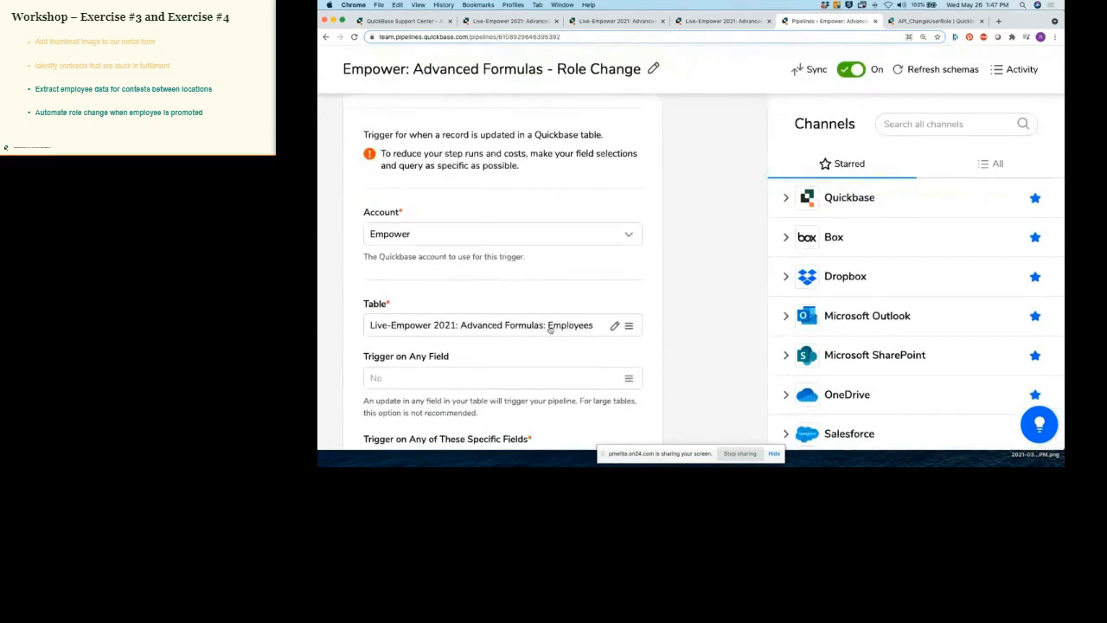
scroll(562, 330, down, 3)
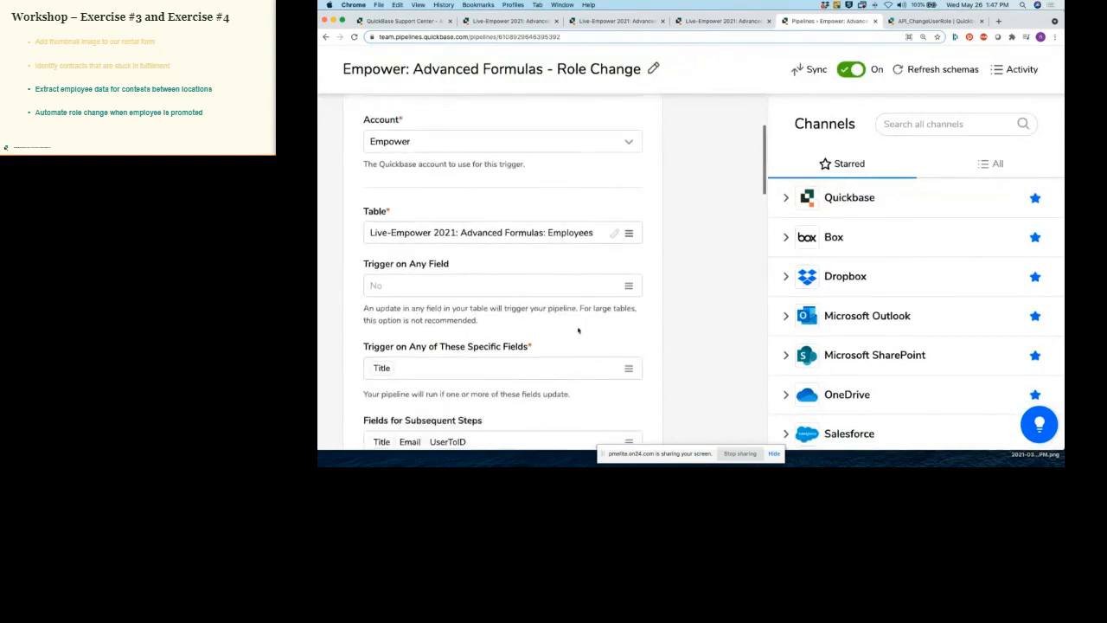
scroll(579, 330, down, 2)
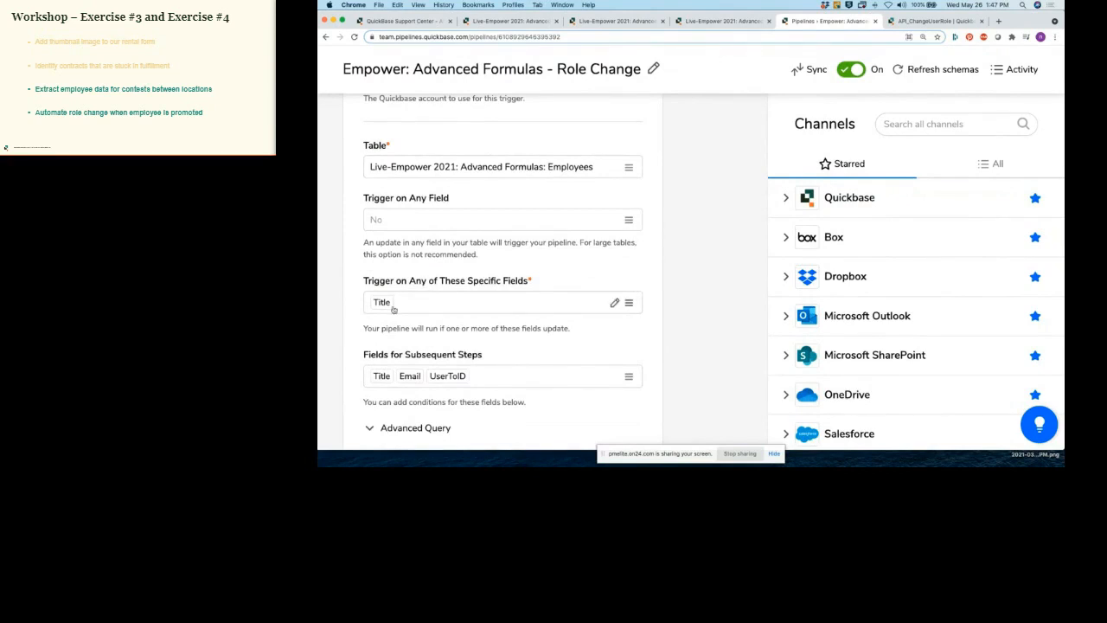
scroll(391, 311, down, 2)
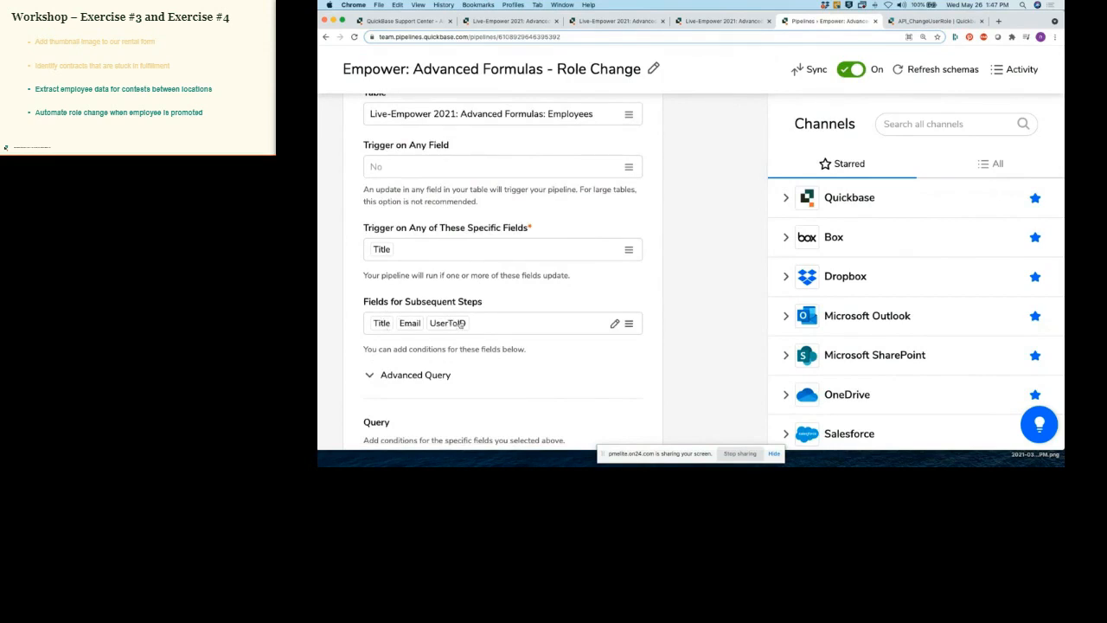
scroll(579, 300, up, 2)
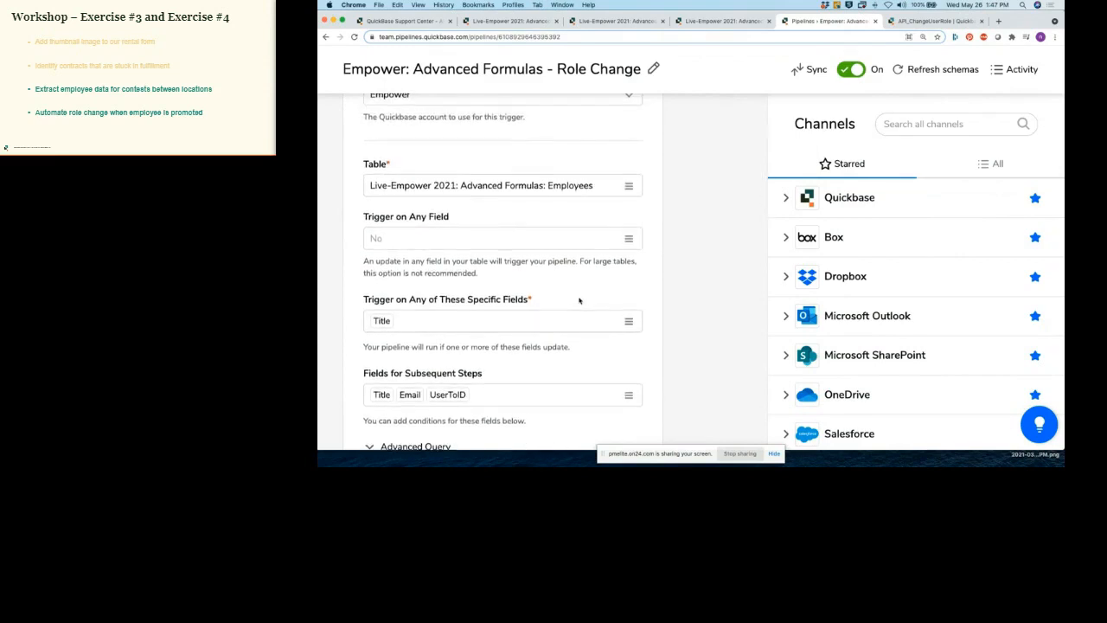
scroll(578, 300, down, 1)
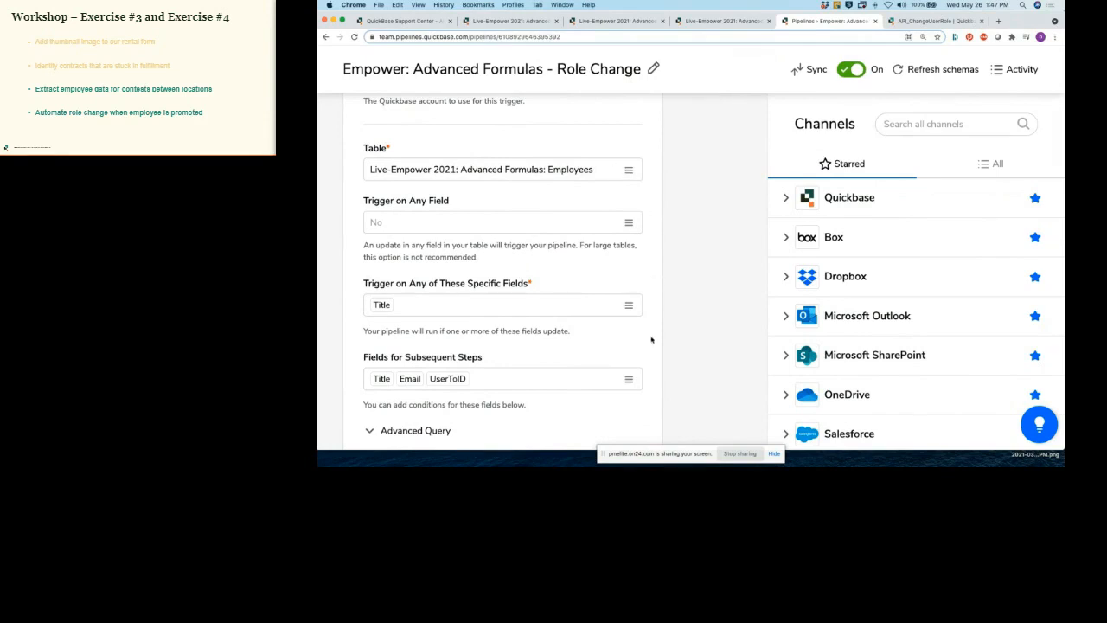
scroll(655, 340, down, 2)
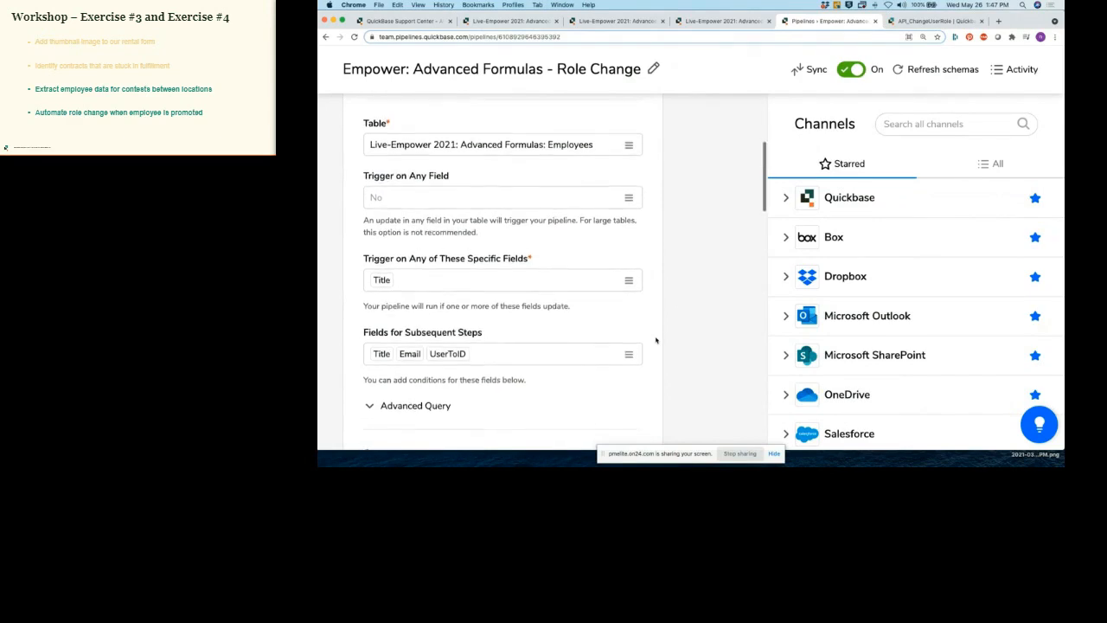
scroll(655, 340, down, 5)
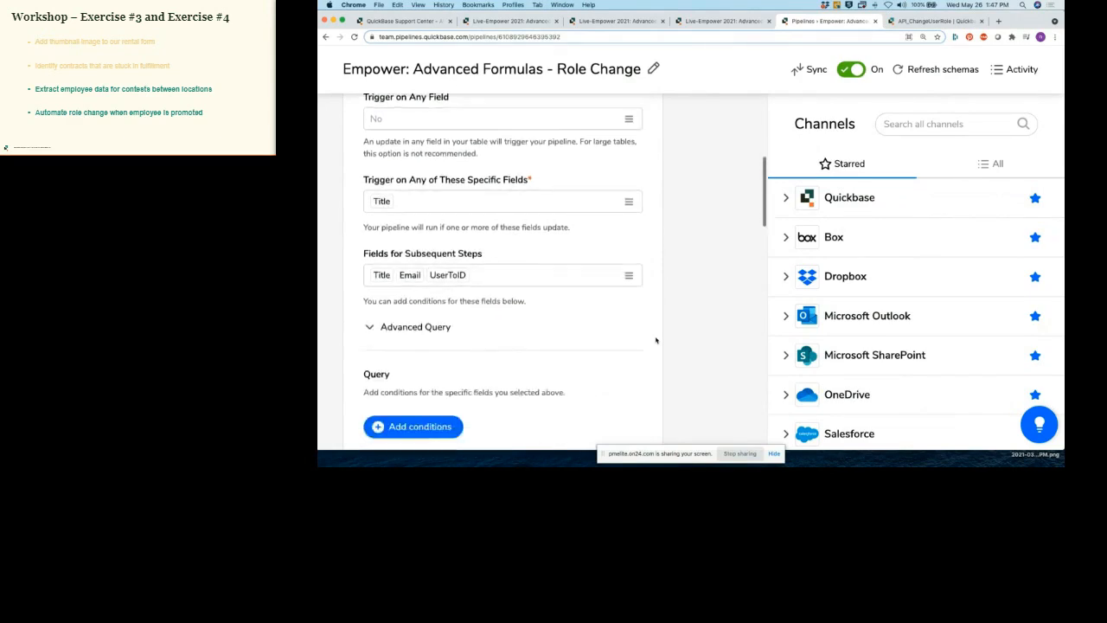
scroll(656, 340, down, 8)
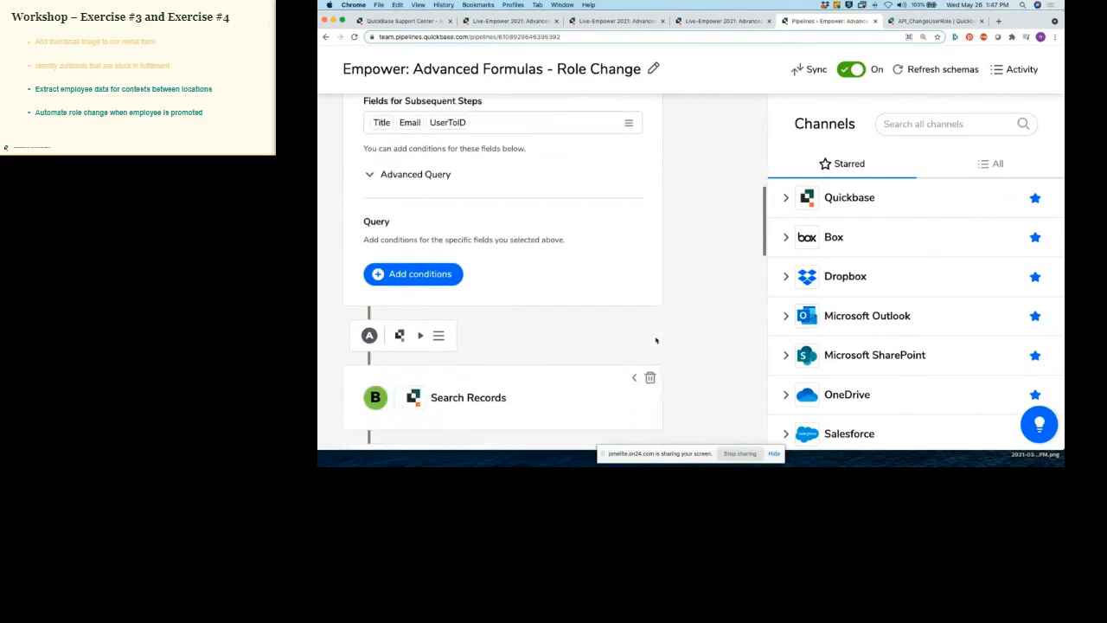
scroll(656, 340, down, 2)
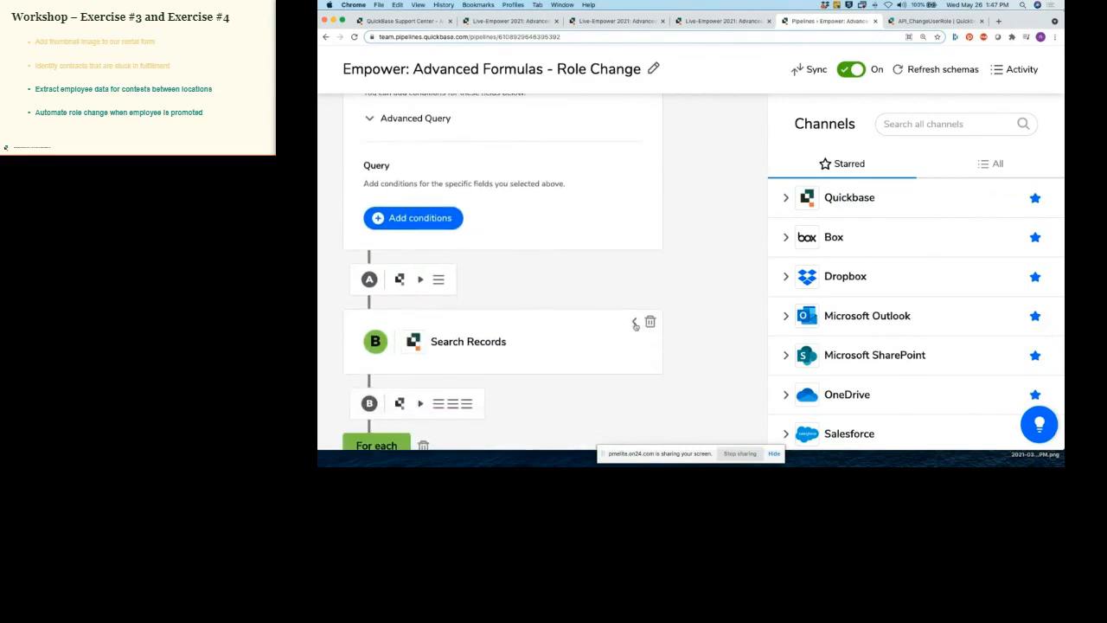
Step: Expand the Search Records step and review its Roles query
click(635, 325)
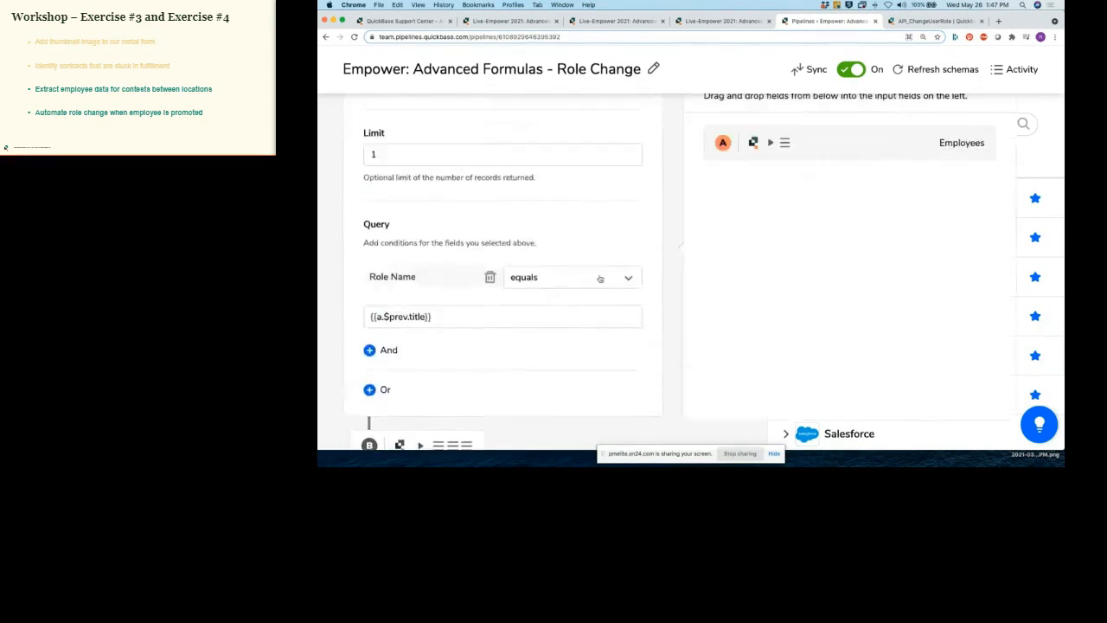
scroll(598, 265, up, 8)
scroll(598, 265, up, 3)
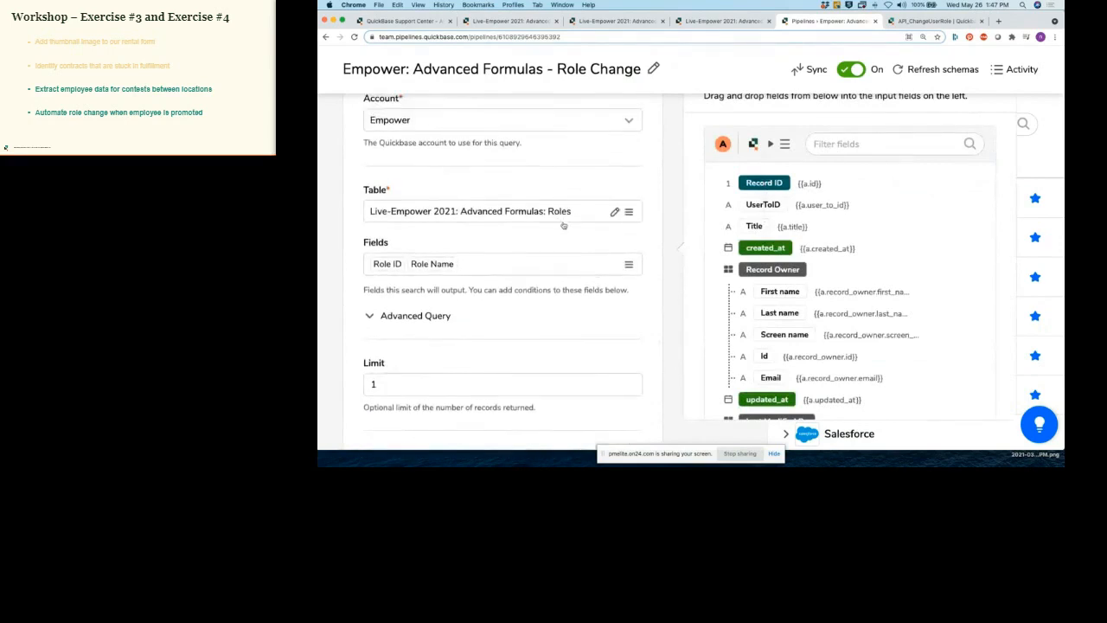
scroll(546, 249, down, 2)
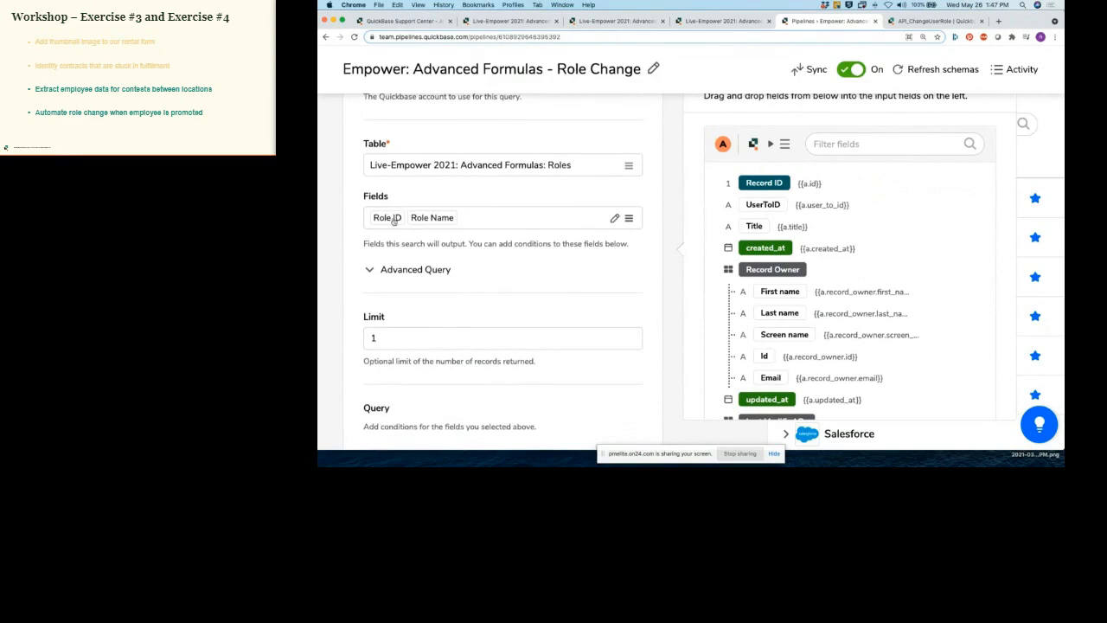
scroll(441, 258, down, 3)
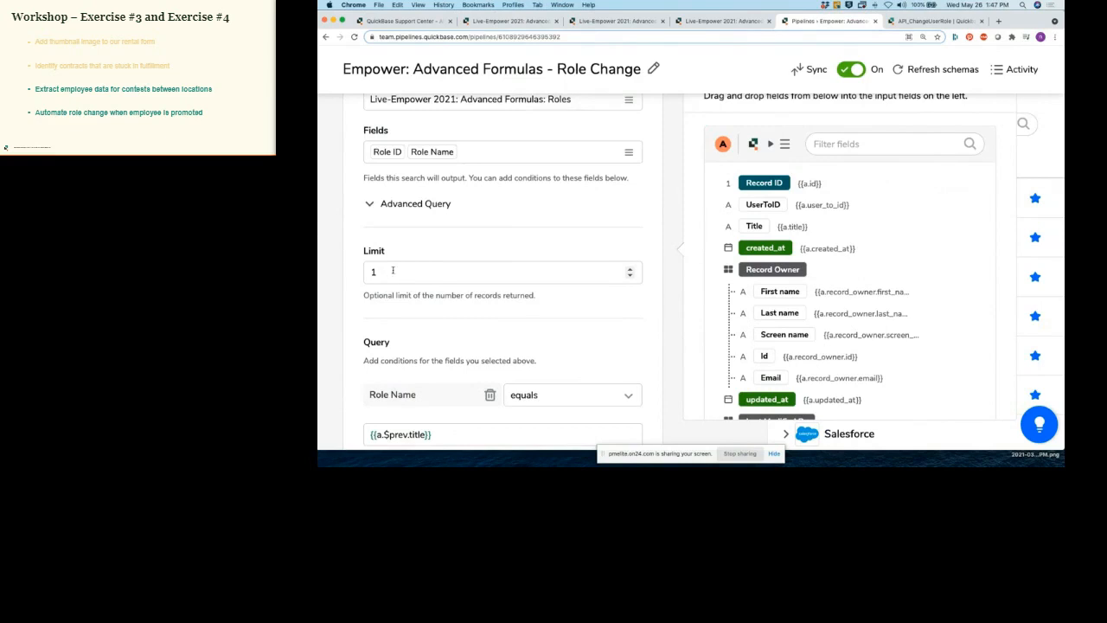
scroll(403, 265, down, 4)
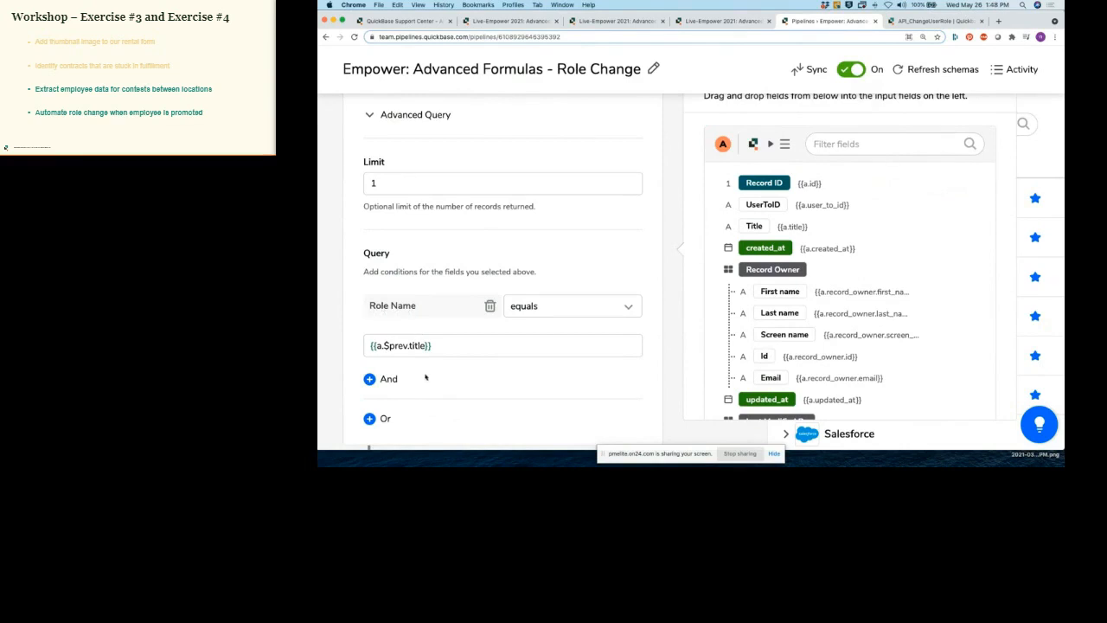
scroll(424, 377, down, 1)
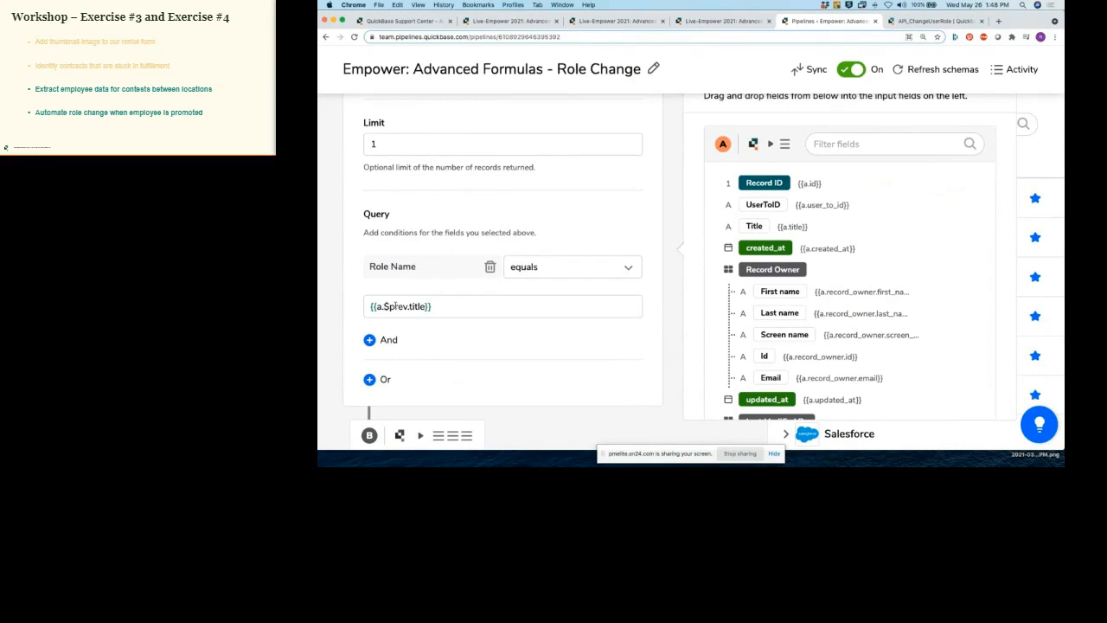
Step: Set the query value to the previous Title ($prev.) and review the For each loop's search
drag(750, 227, 705, 263)
drag(385, 306, 410, 308)
click(410, 307)
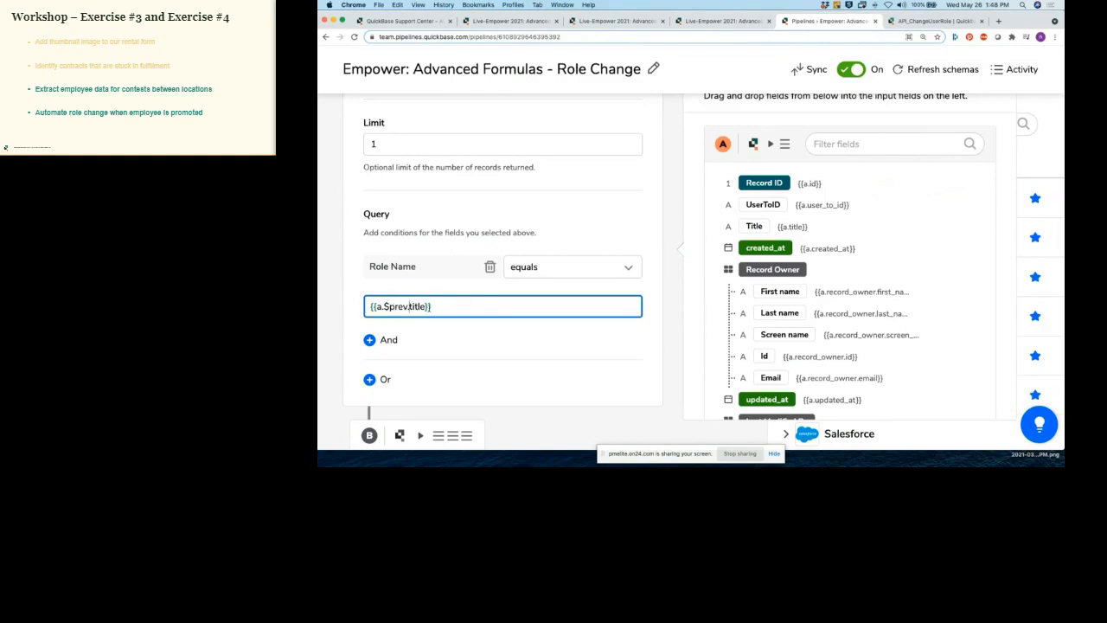
click(651, 303)
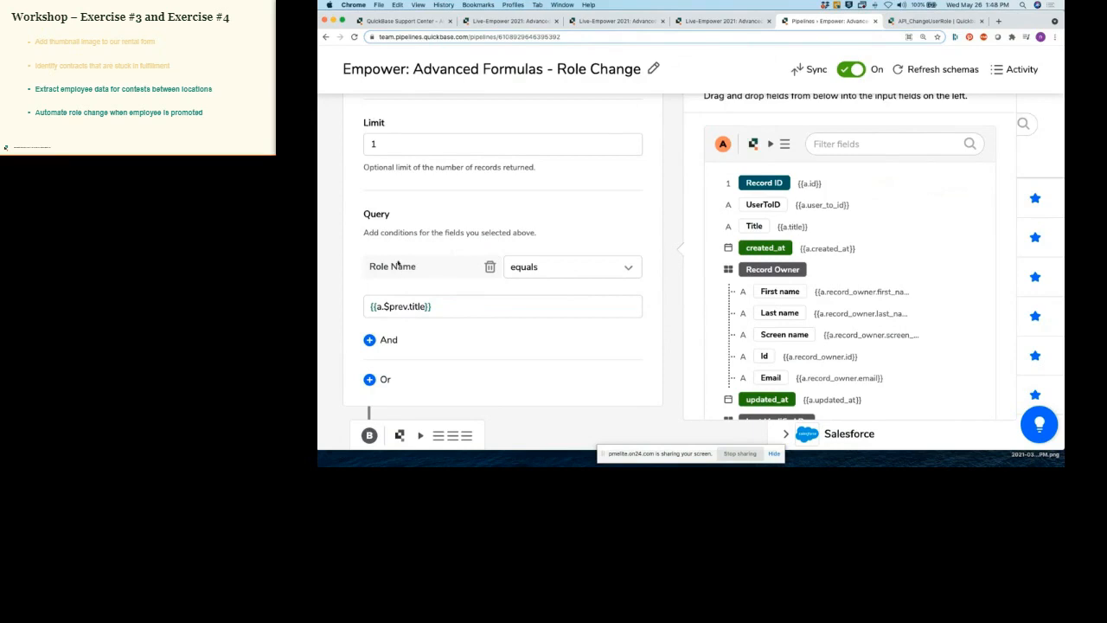
scroll(412, 232, up, 5)
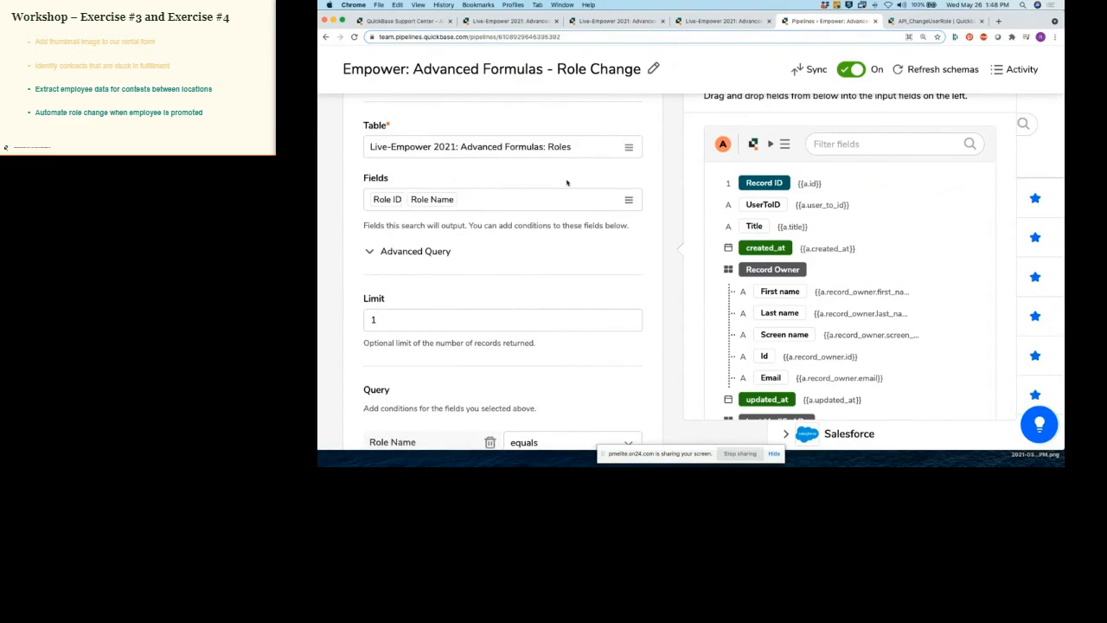
scroll(652, 185, down, 5)
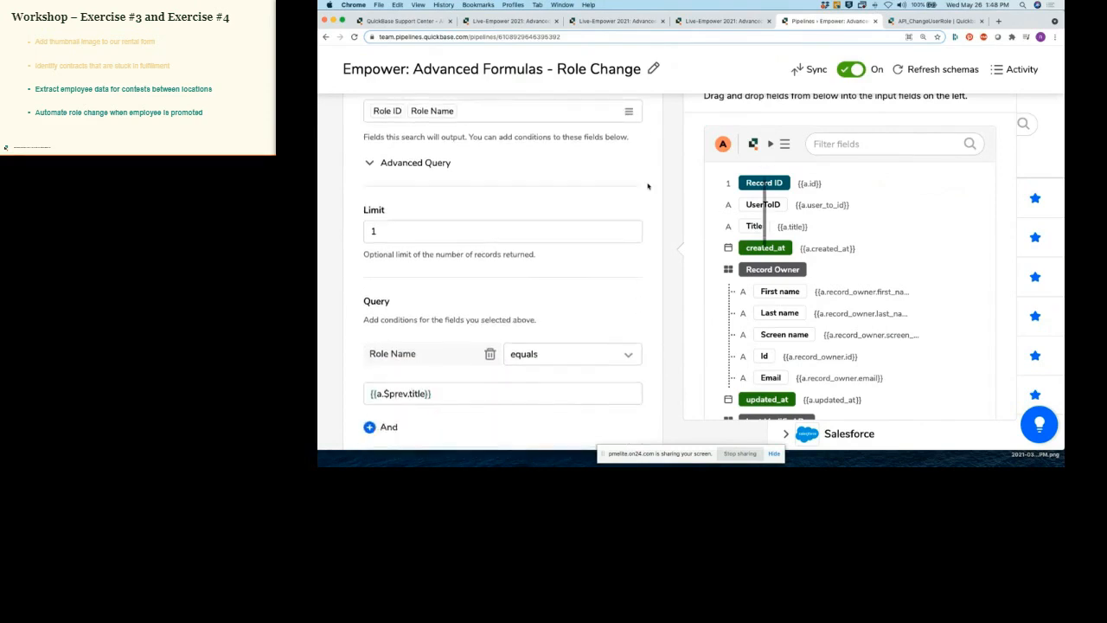
scroll(648, 185, down, 3)
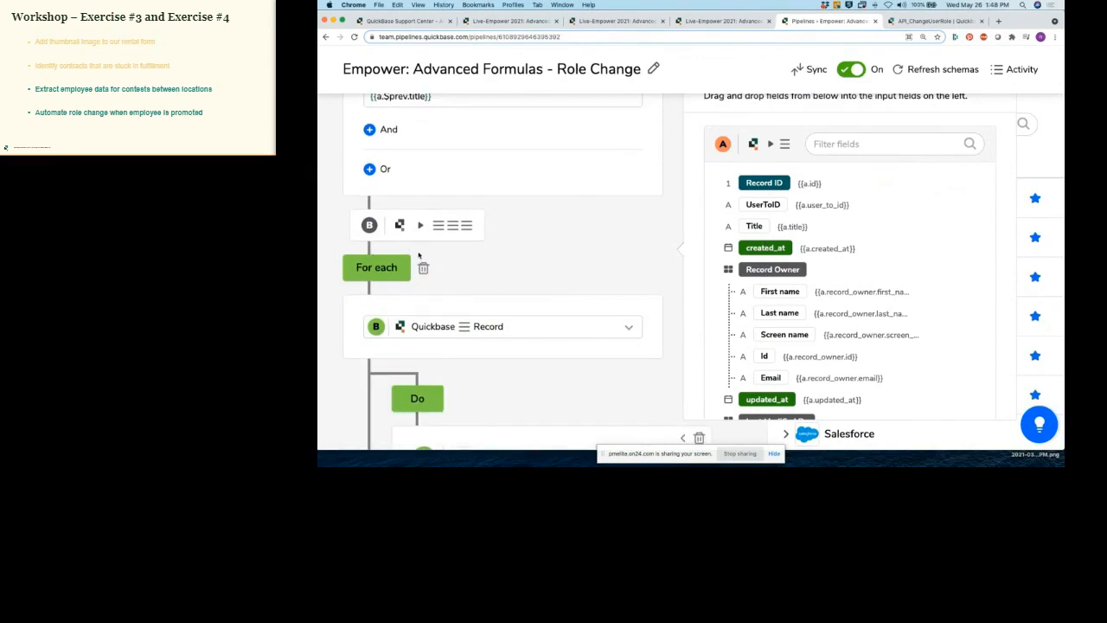
scroll(469, 263, down, 3)
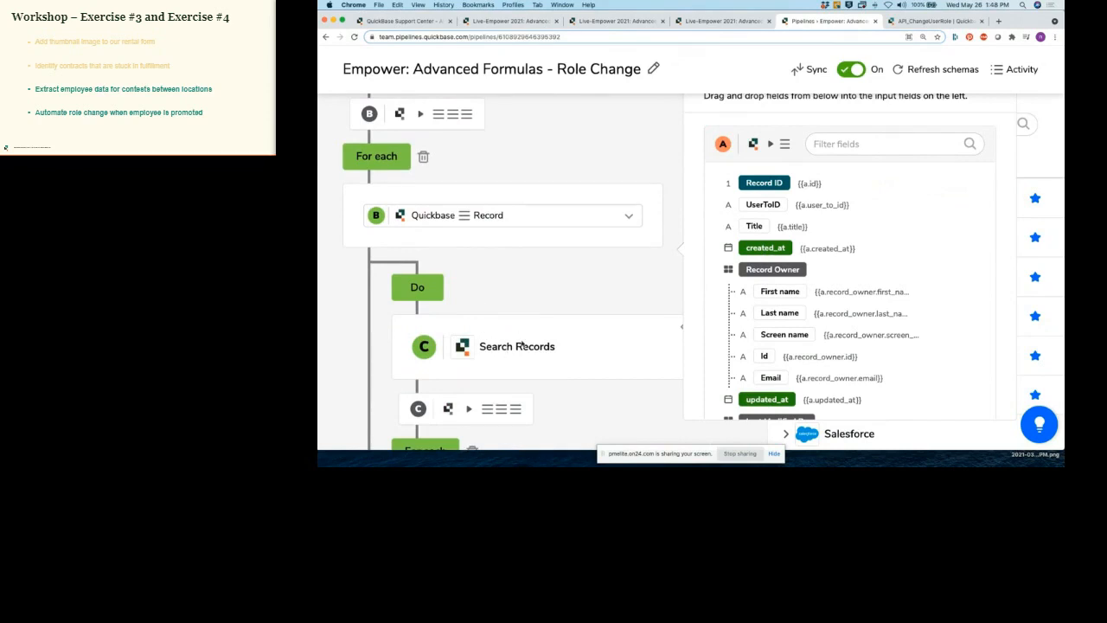
click(681, 330)
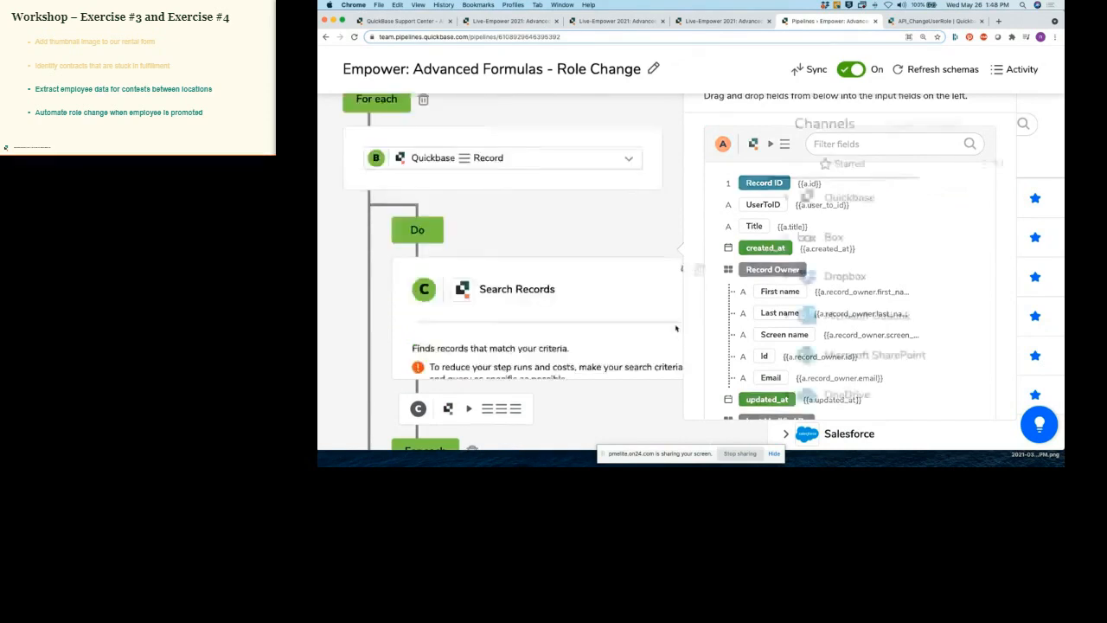
scroll(590, 259, up, 5)
scroll(591, 259, up, 1)
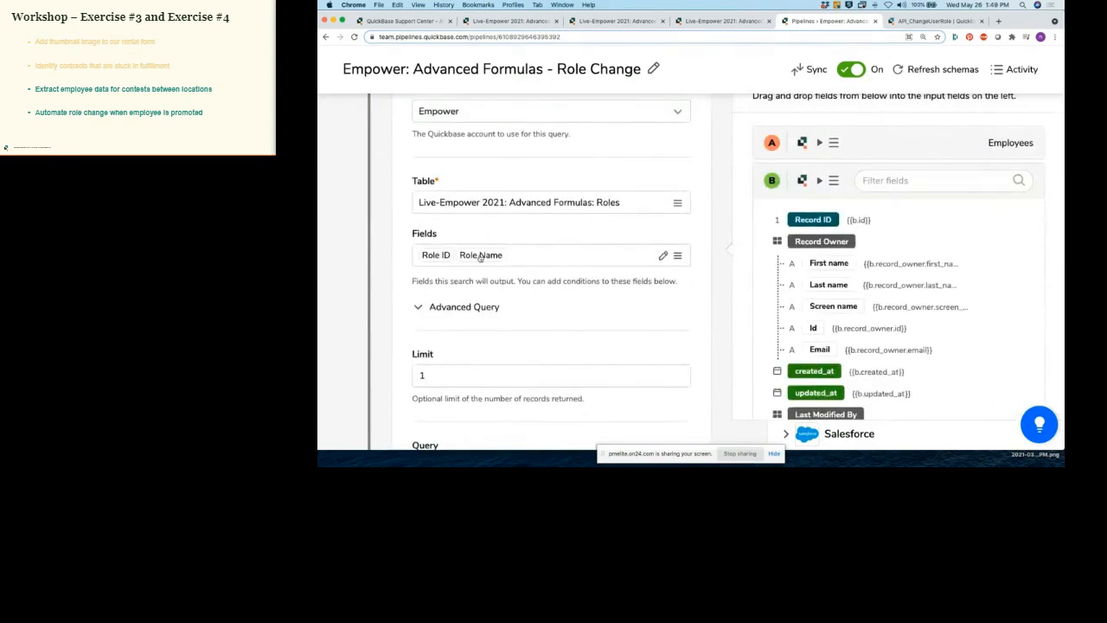
scroll(481, 258, down, 2)
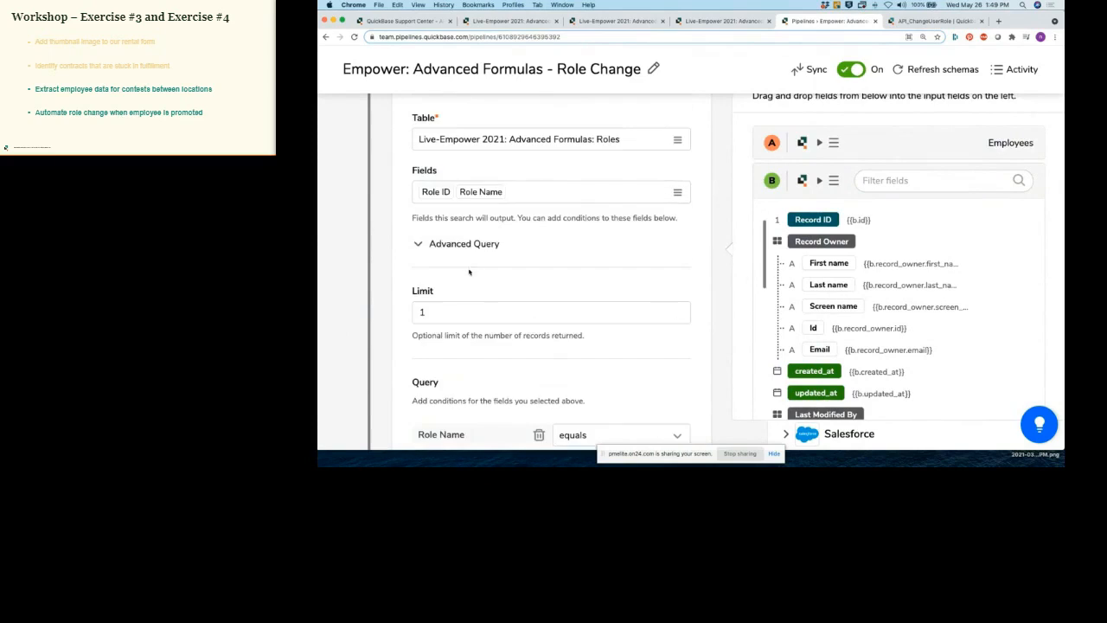
scroll(433, 313, down, 4)
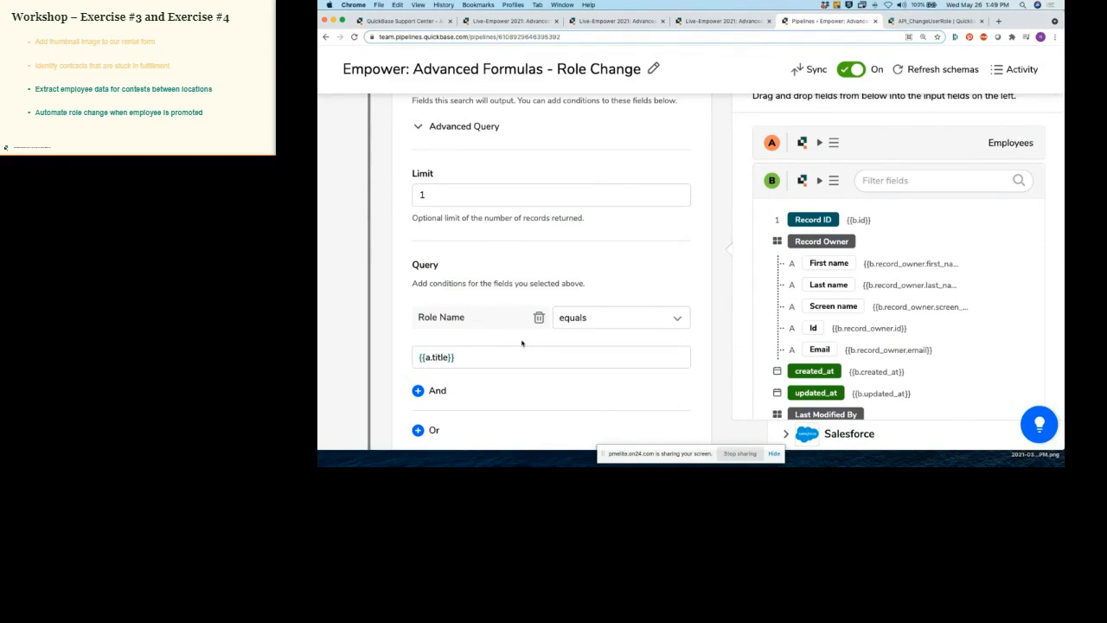
scroll(522, 343, down, 3)
scroll(522, 343, down, 3)
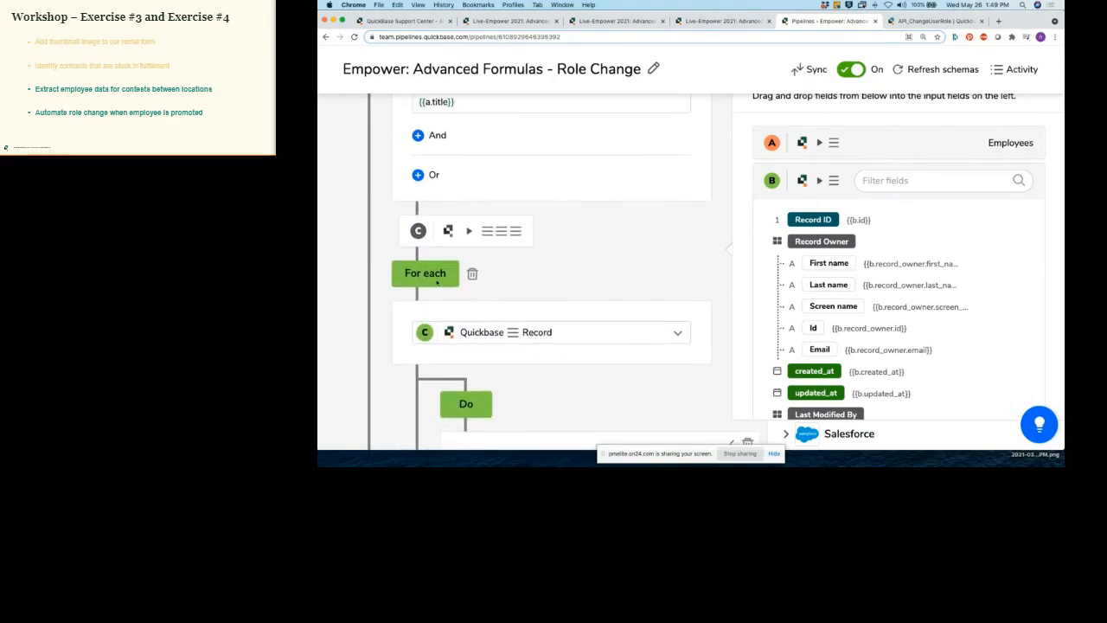
scroll(600, 337, down, 3)
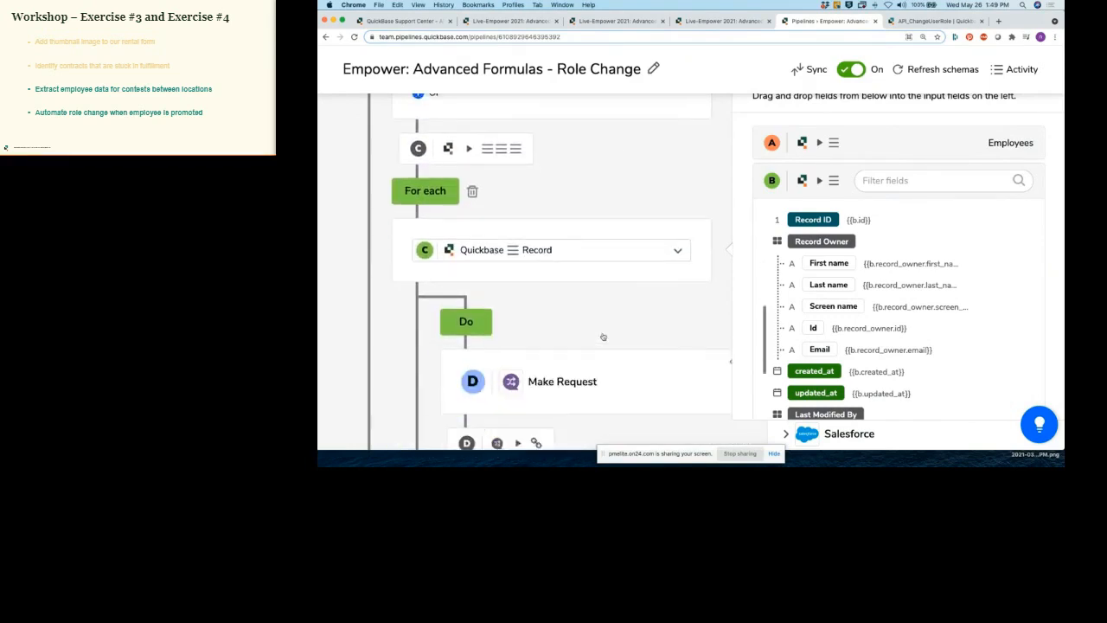
scroll(670, 336, up, 1)
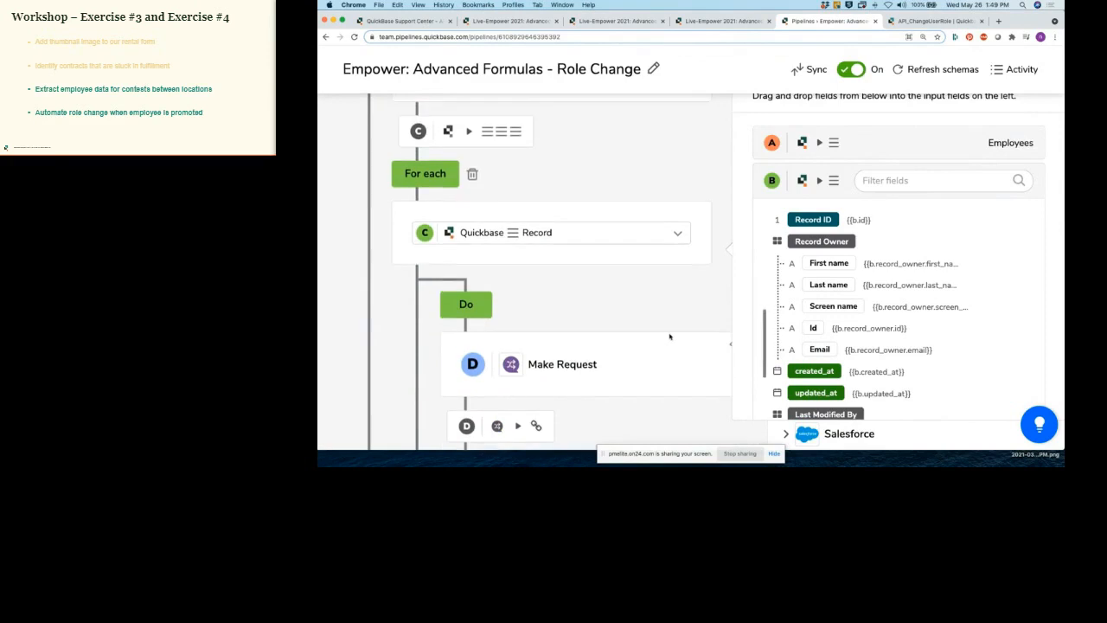
Step: Open Make Request step D, zoomed out, to show its API_ChangeUserRole URL and POST method list
click(730, 350)
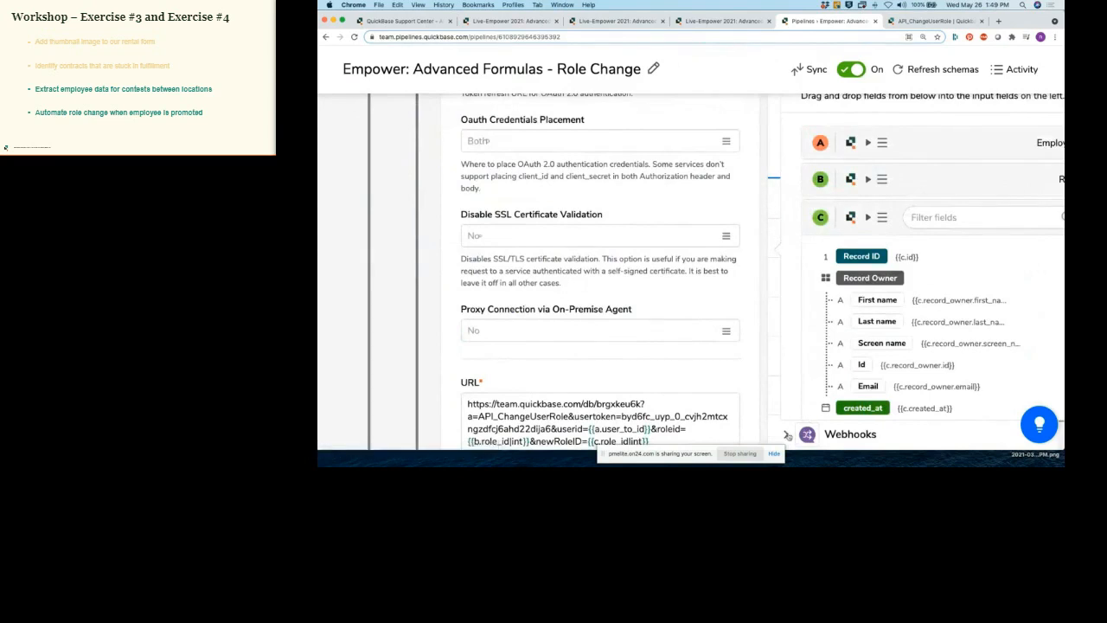
key(super+minus)
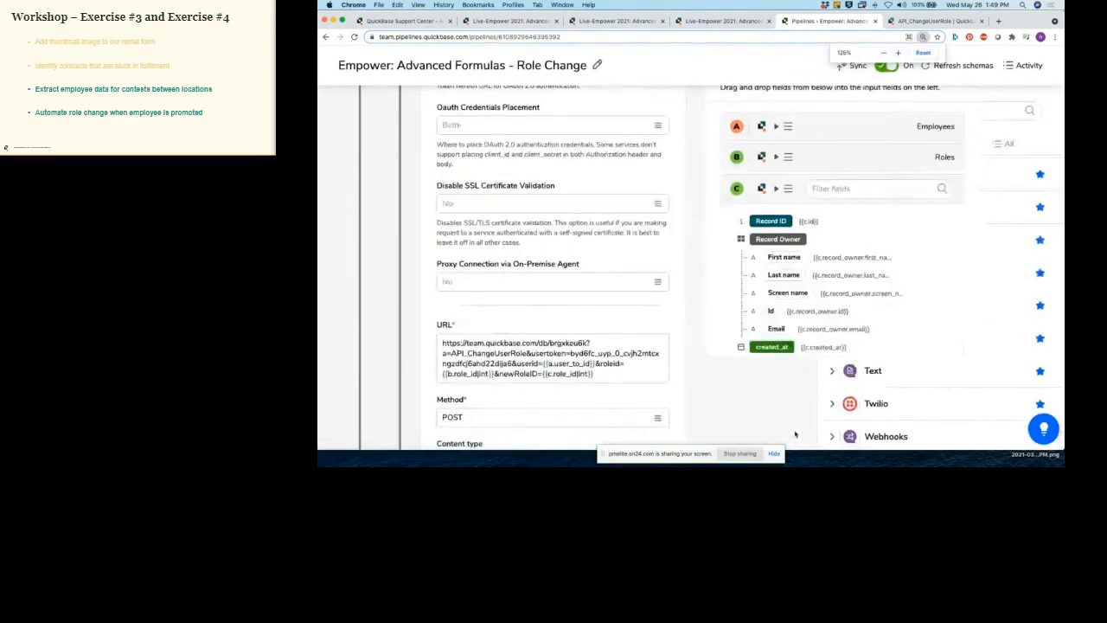
click(842, 428)
scroll(866, 420, down, 2)
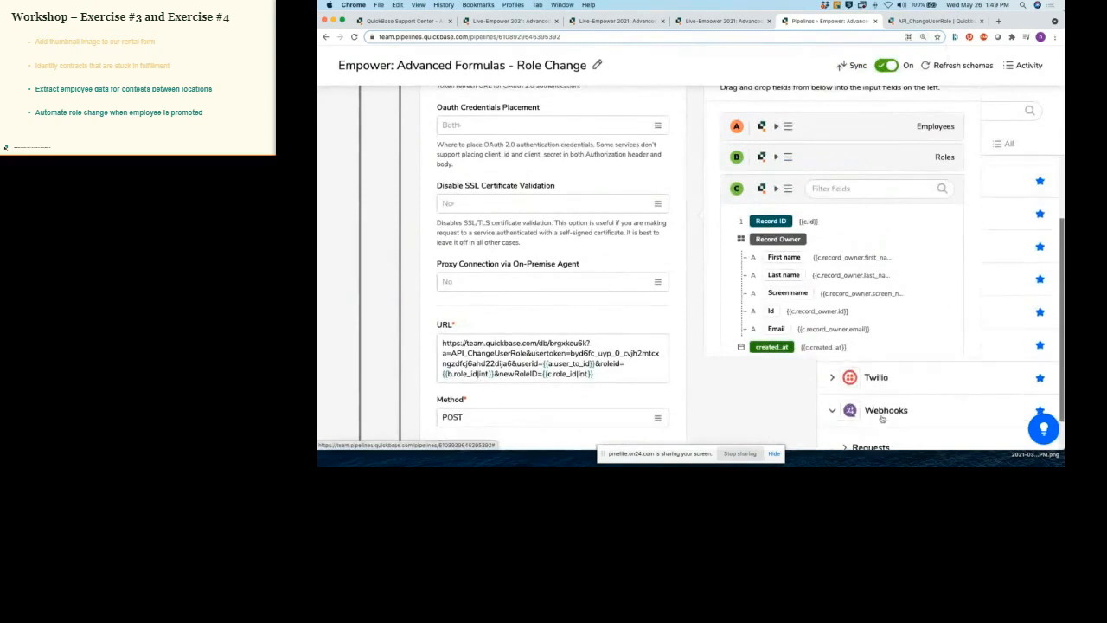
click(874, 406)
scroll(876, 415, down, 2)
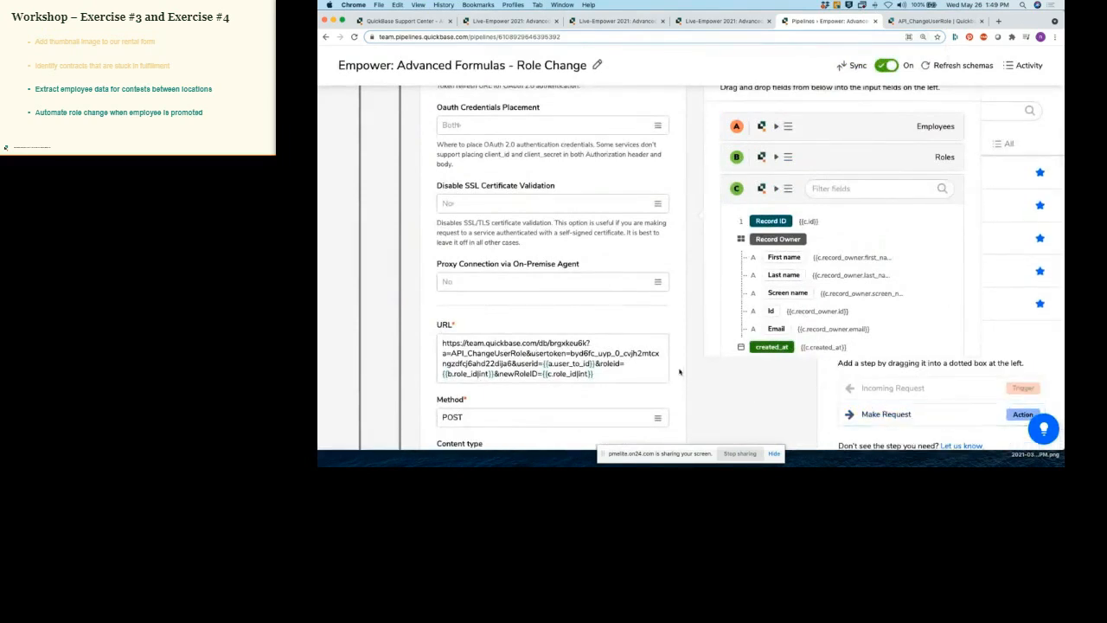
scroll(597, 294, up, 3)
scroll(597, 294, up, 3)
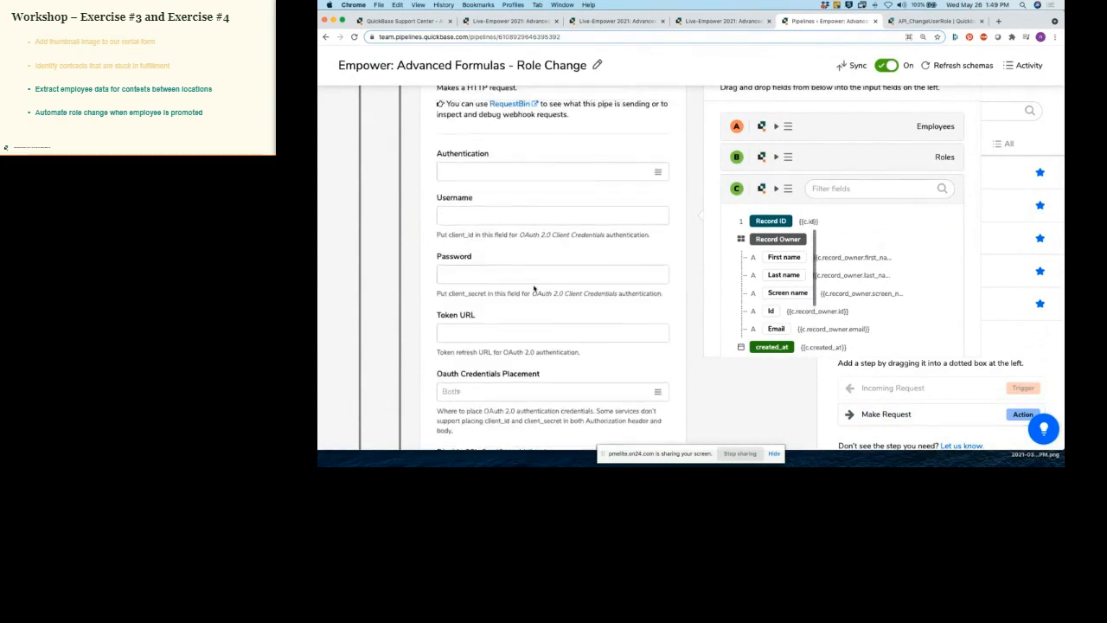
scroll(567, 286, down, 6)
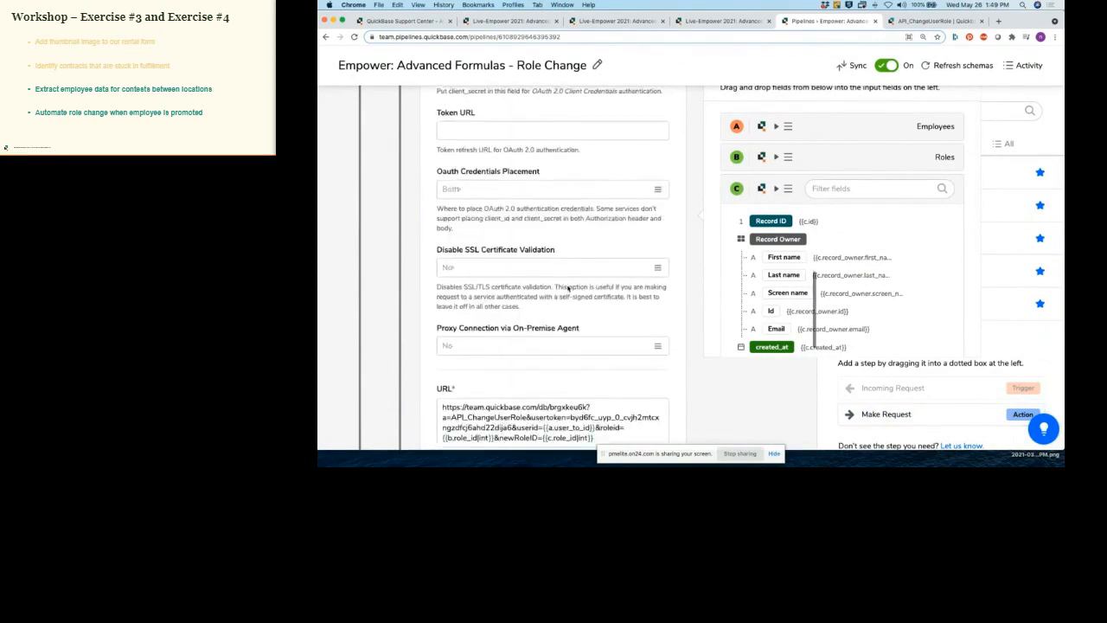
scroll(566, 318, down, 2)
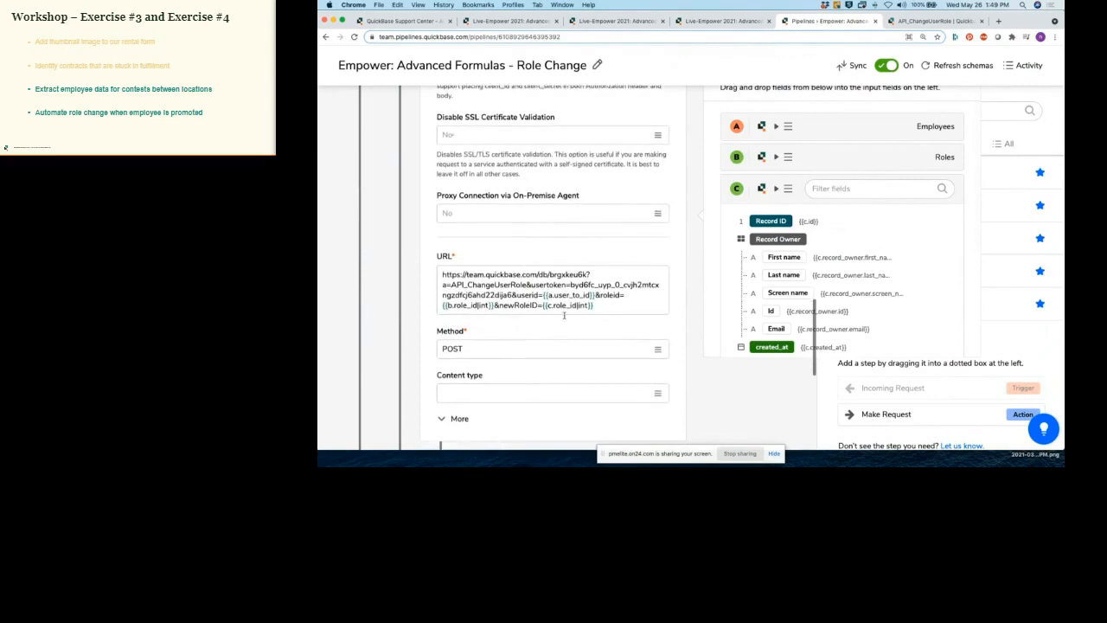
click(658, 338)
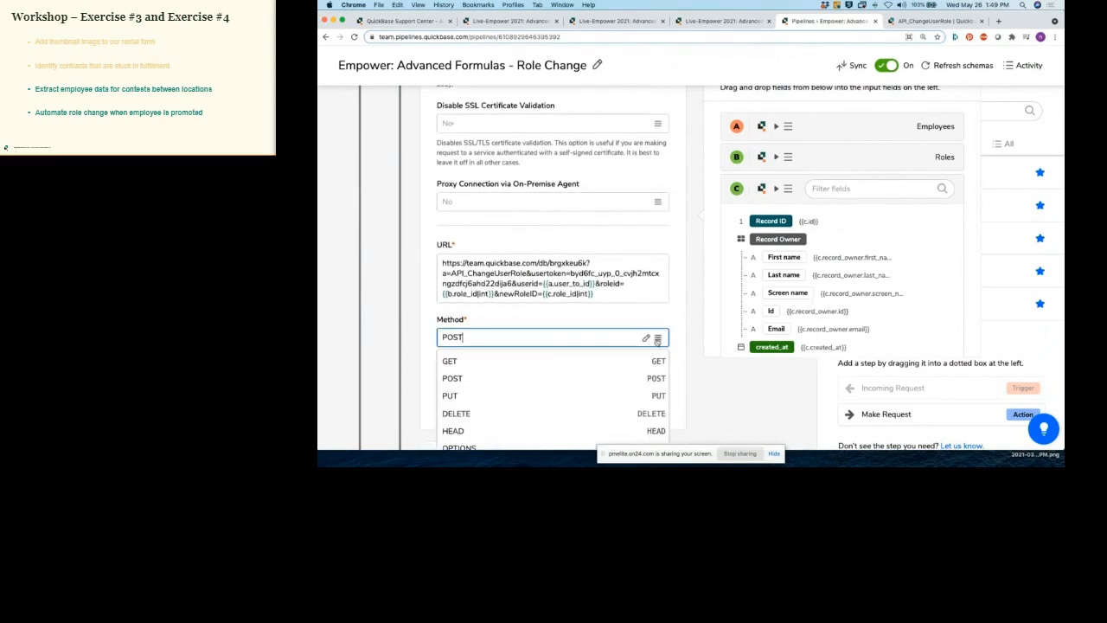
Step: Switch the Make Request method to GET and highlight the database ID in the URL
click(483, 362)
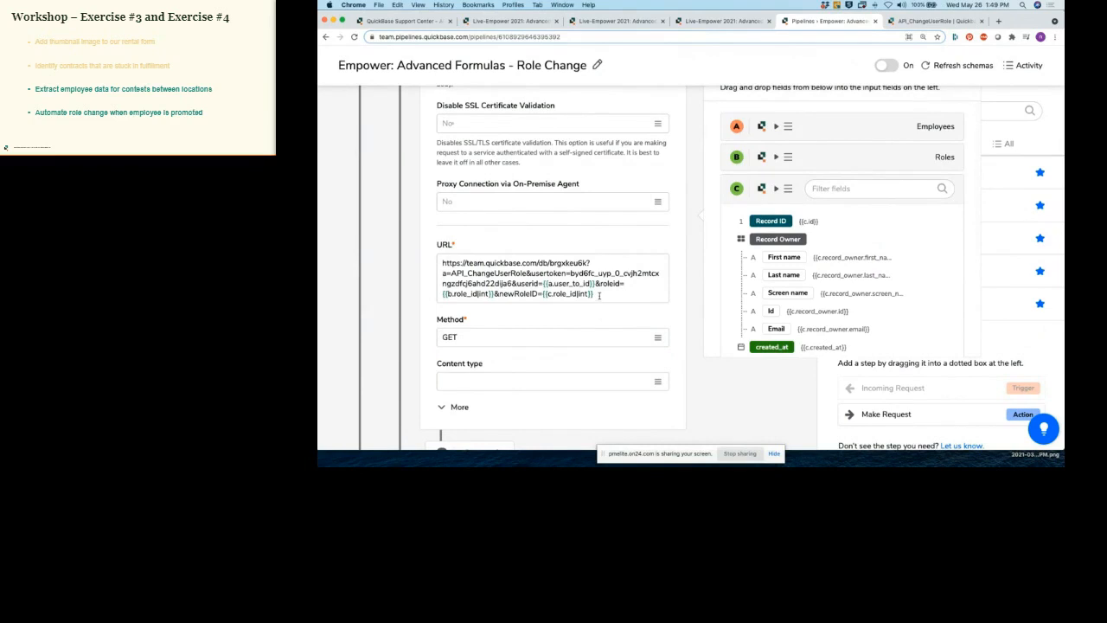
scroll(519, 272, down, 1)
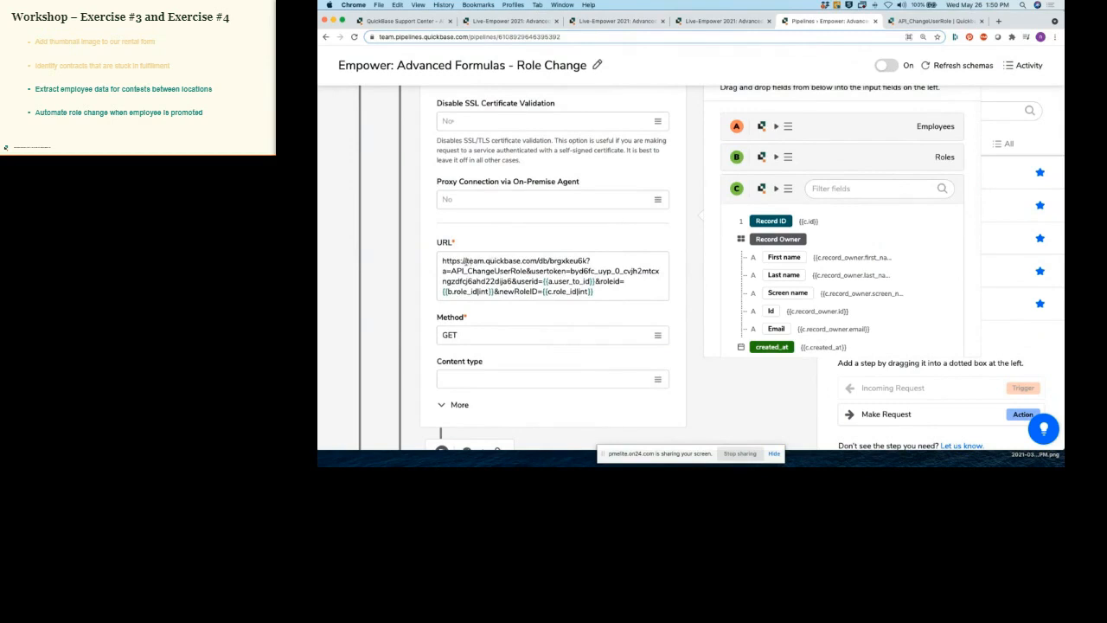
drag(466, 261, 587, 260)
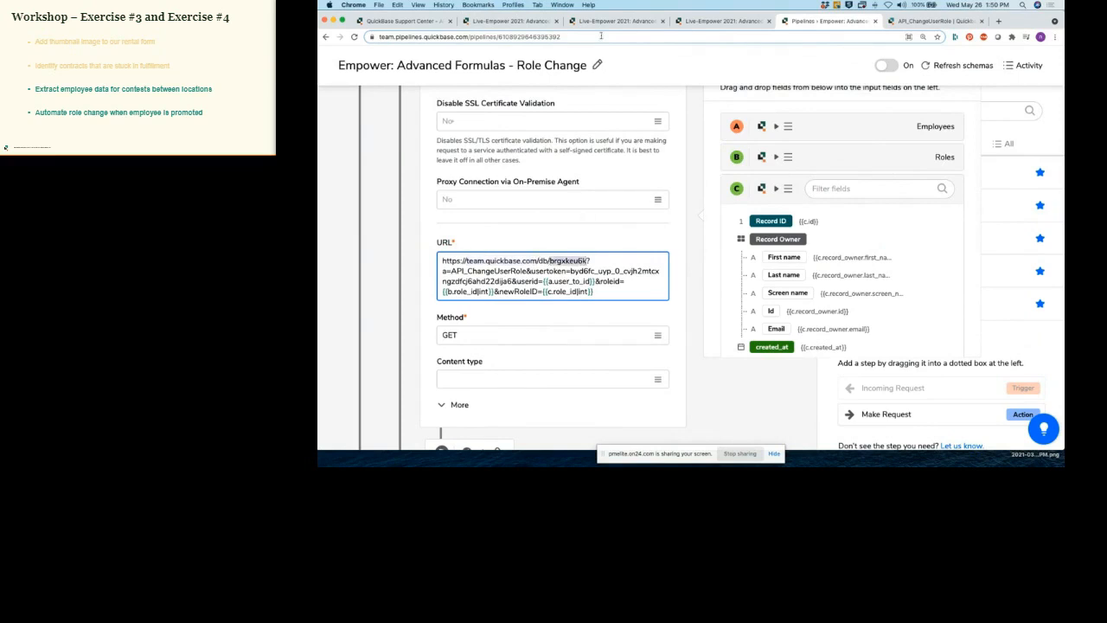
Step: Walk through the URL's API_ChangeUserRole action and userid parameter
click(595, 261)
drag(442, 271, 529, 270)
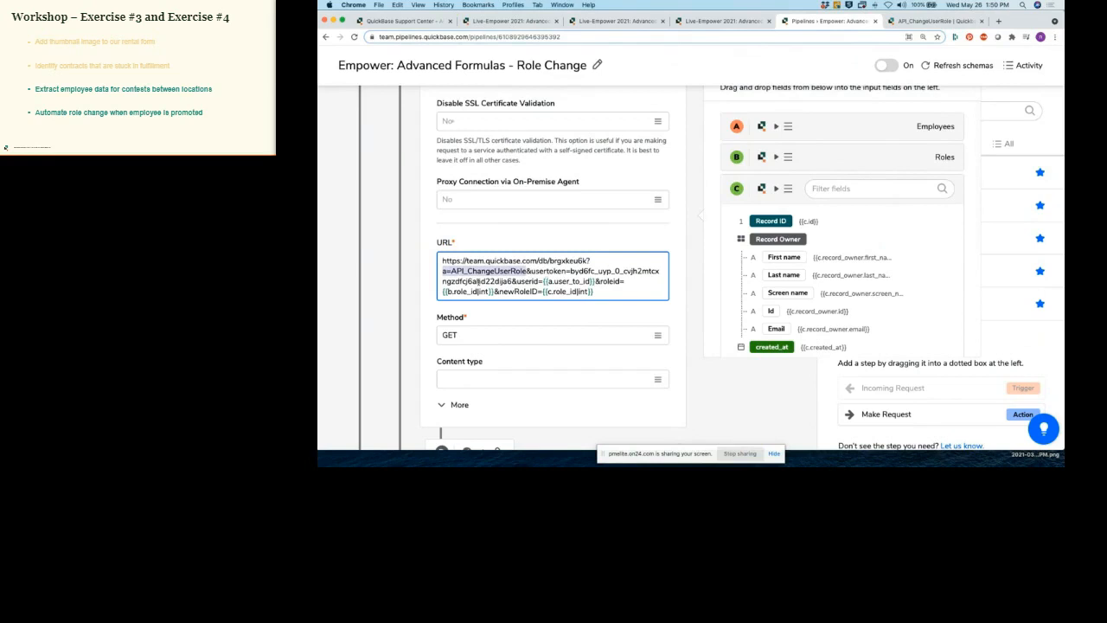
scroll(625, 271, down, 1)
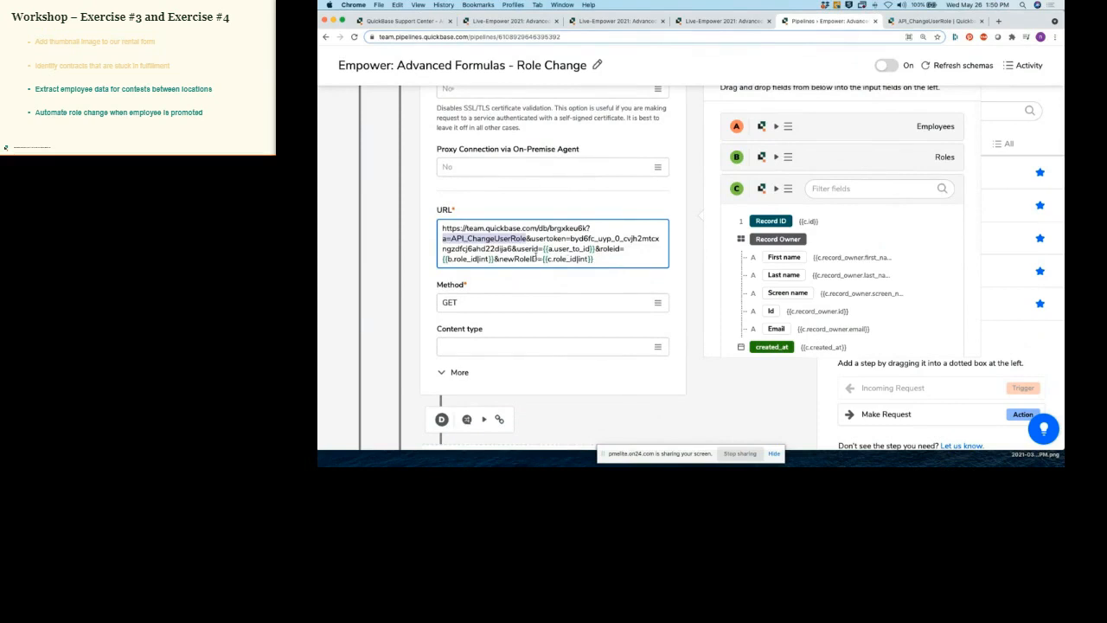
drag(516, 248, 543, 249)
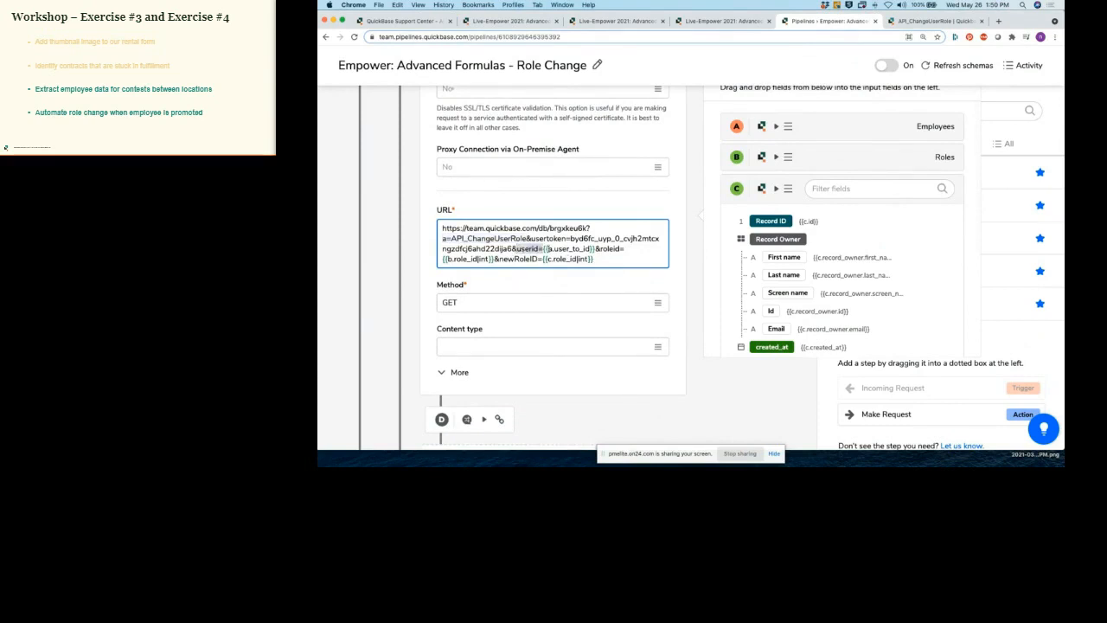
Step: Show step A's Employees fields and trace the URL's role_id and newRoleID parts
click(776, 127)
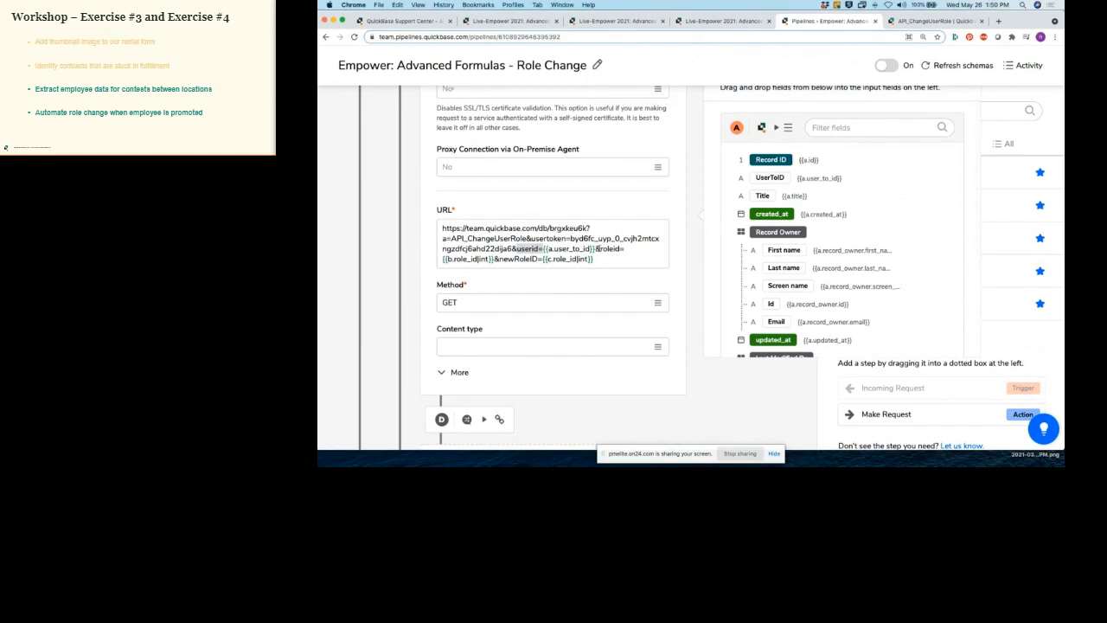
drag(451, 259, 479, 259)
click(478, 259)
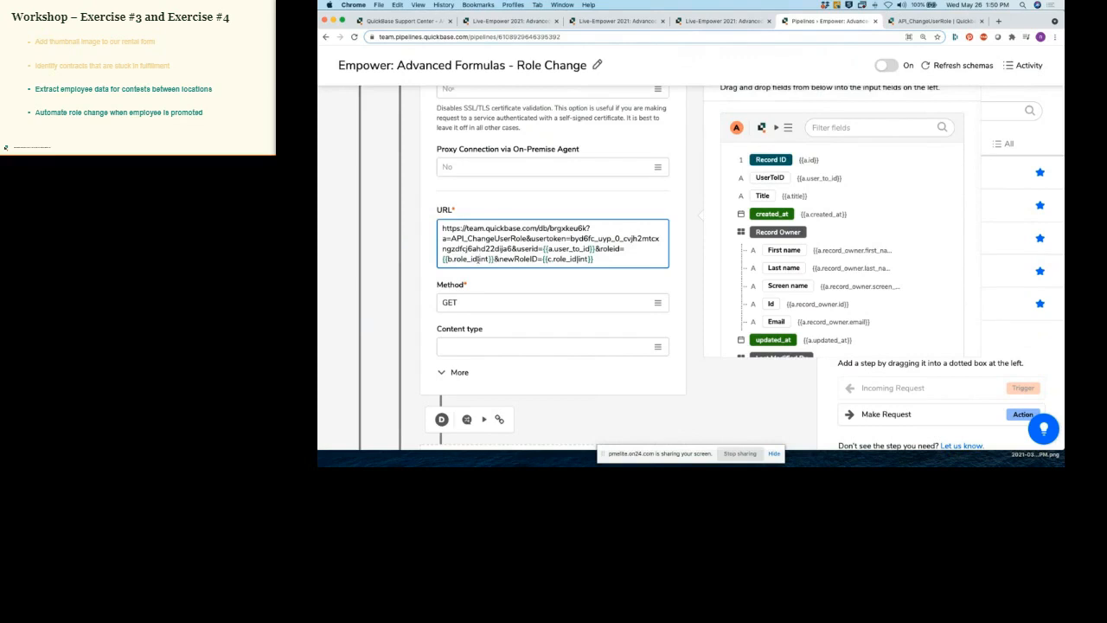
drag(498, 259, 442, 226)
click(594, 259)
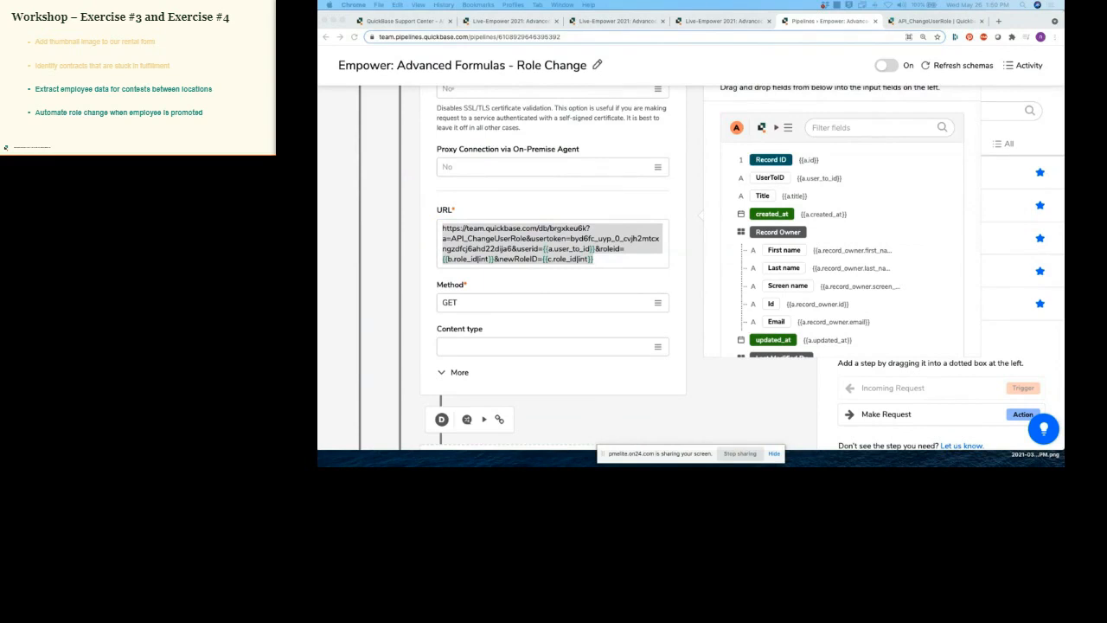
click(668, 225)
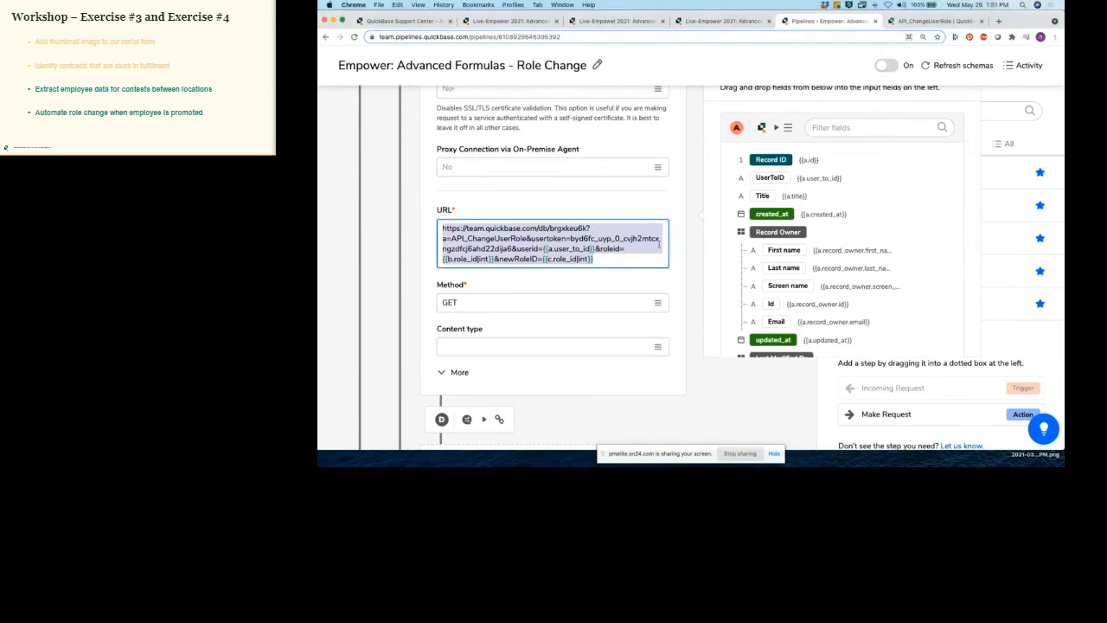
click(626, 249)
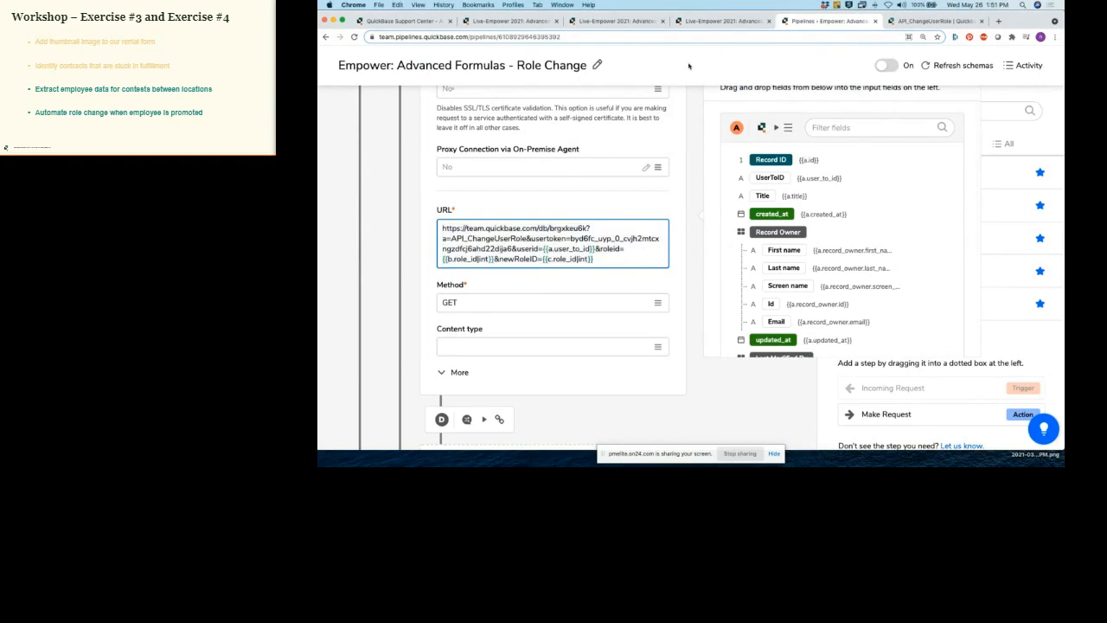
Step: Check the app's users and roles, then put the Employees list into grid edit mode
click(695, 22)
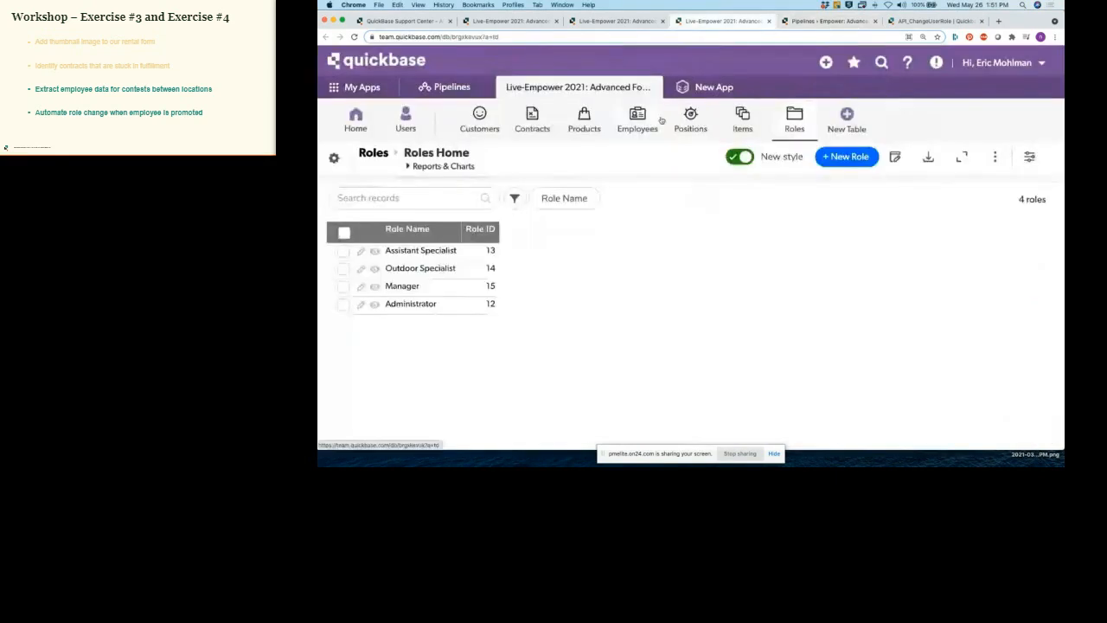
click(638, 21)
click(545, 21)
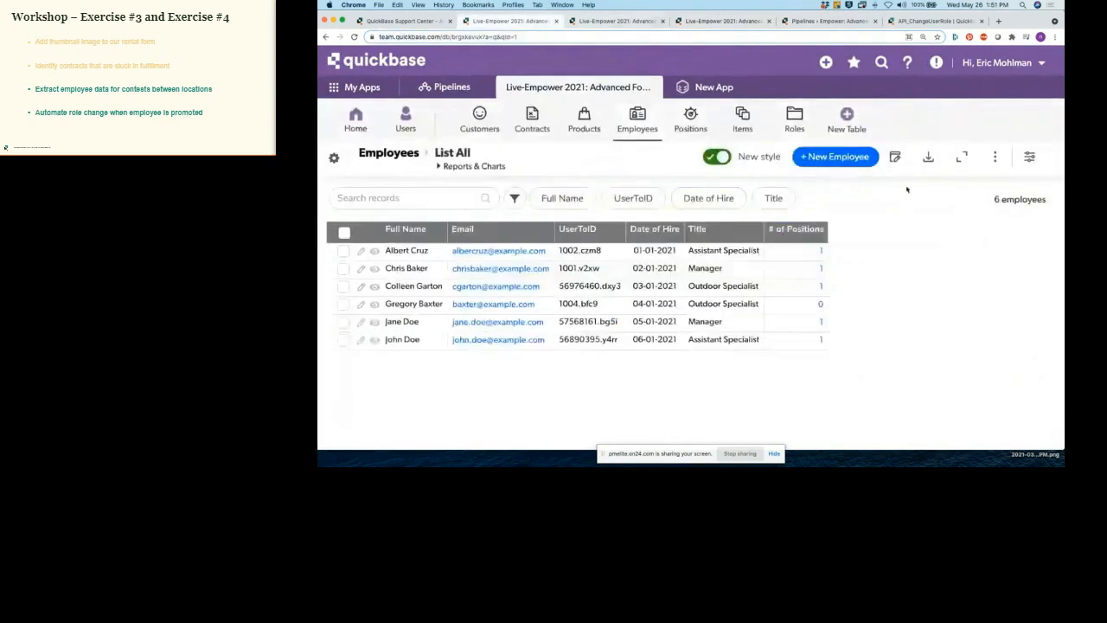
click(630, 22)
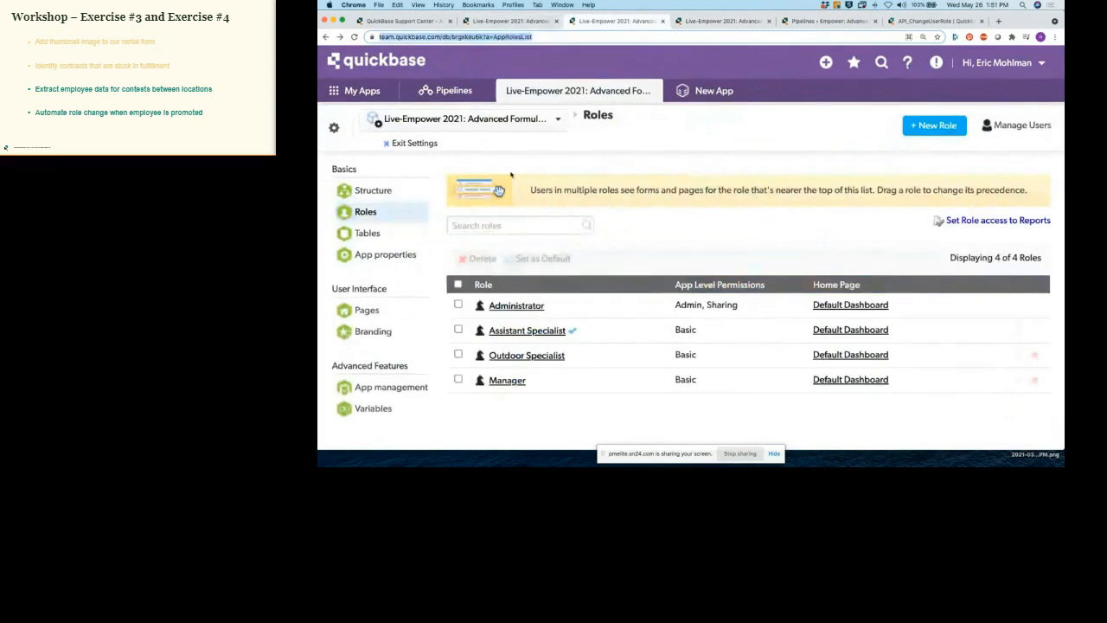
click(326, 36)
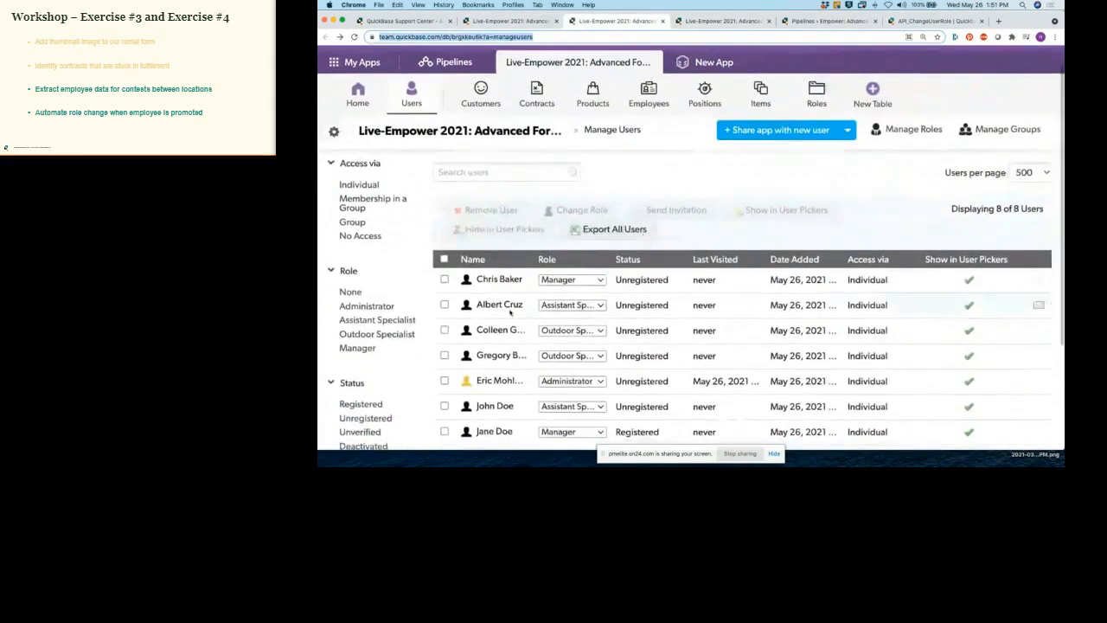
mouse_move(527, 308)
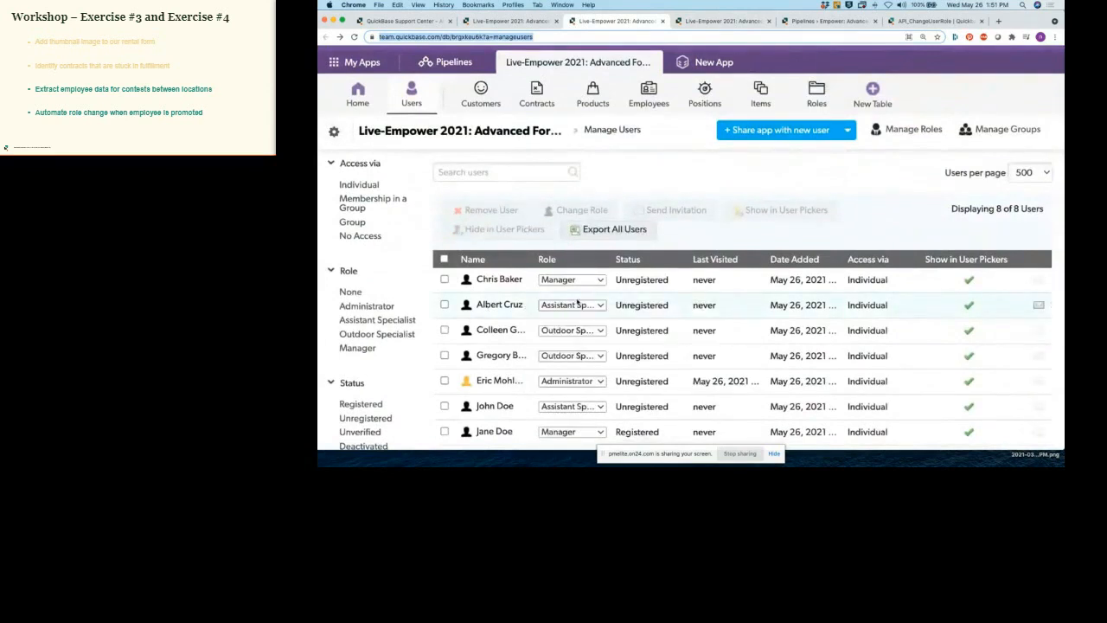
click(538, 21)
click(896, 158)
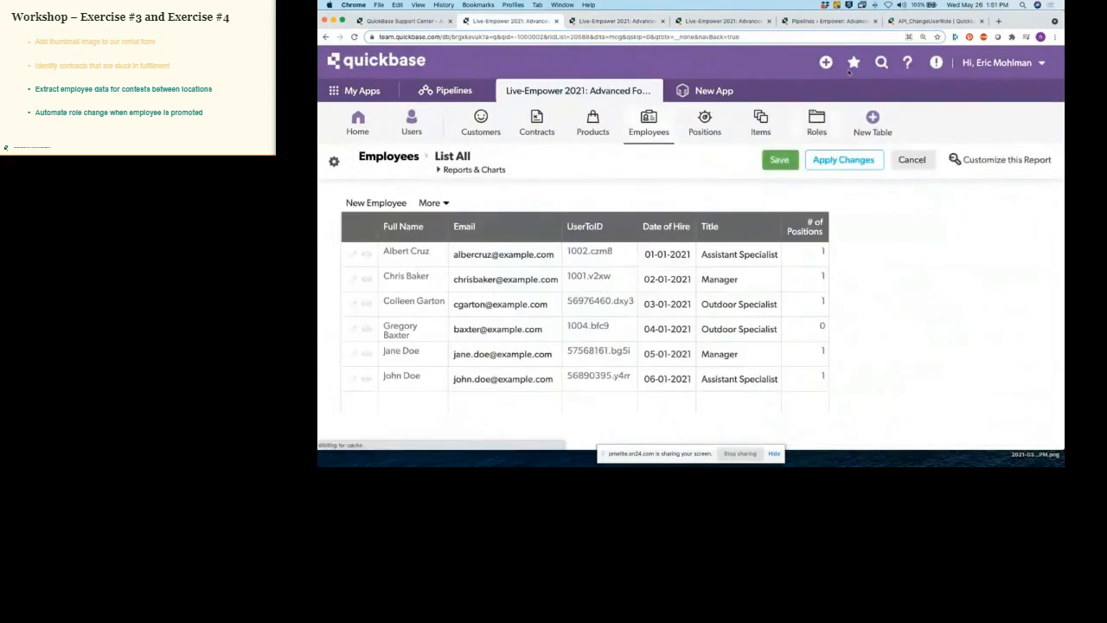
Step: Turn the Role Change pipeline on and save the first employee's Title as Outdoor Specialist
click(849, 22)
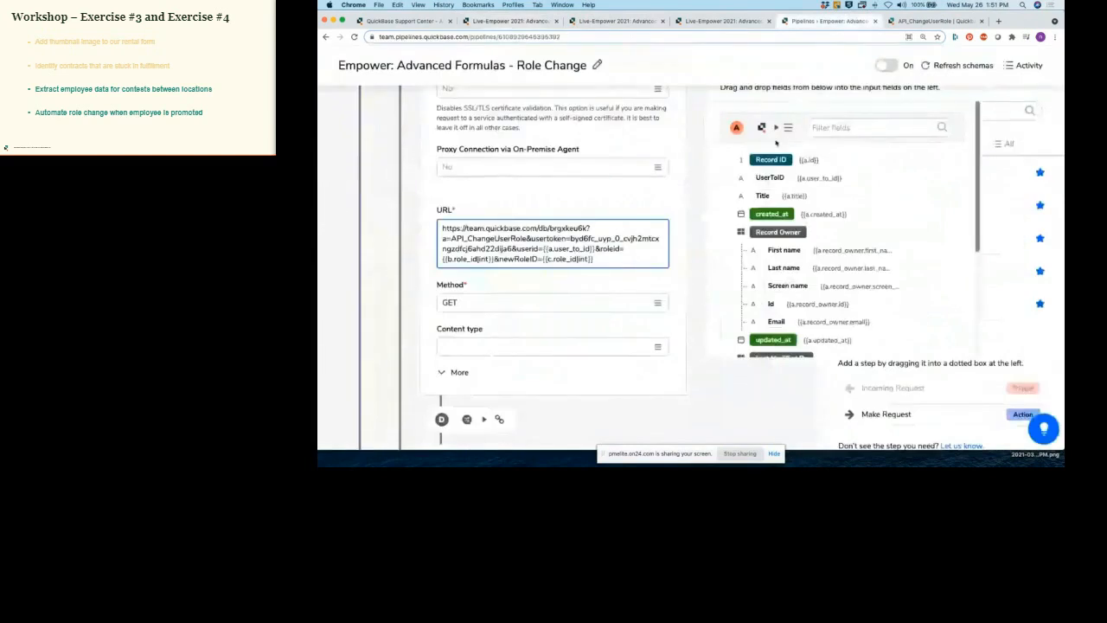
click(891, 67)
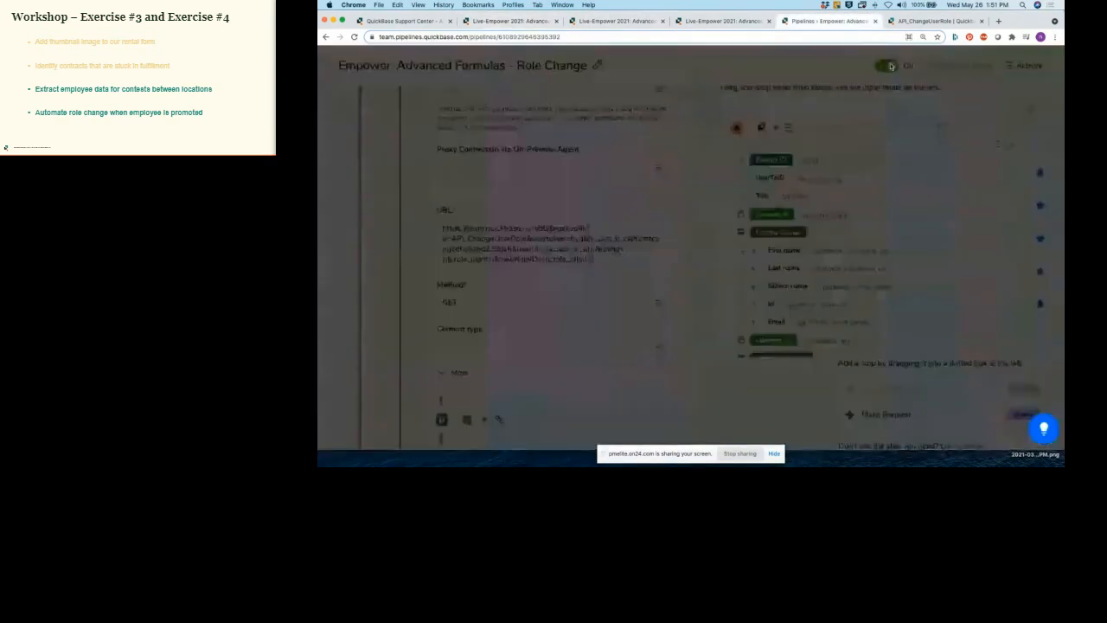
click(502, 21)
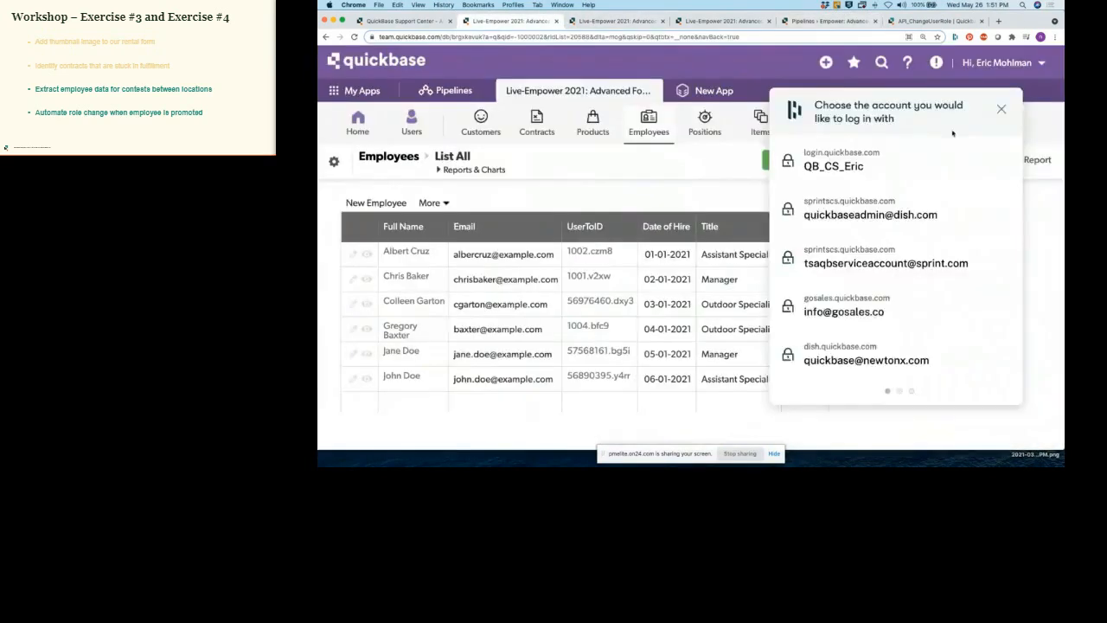
click(1000, 109)
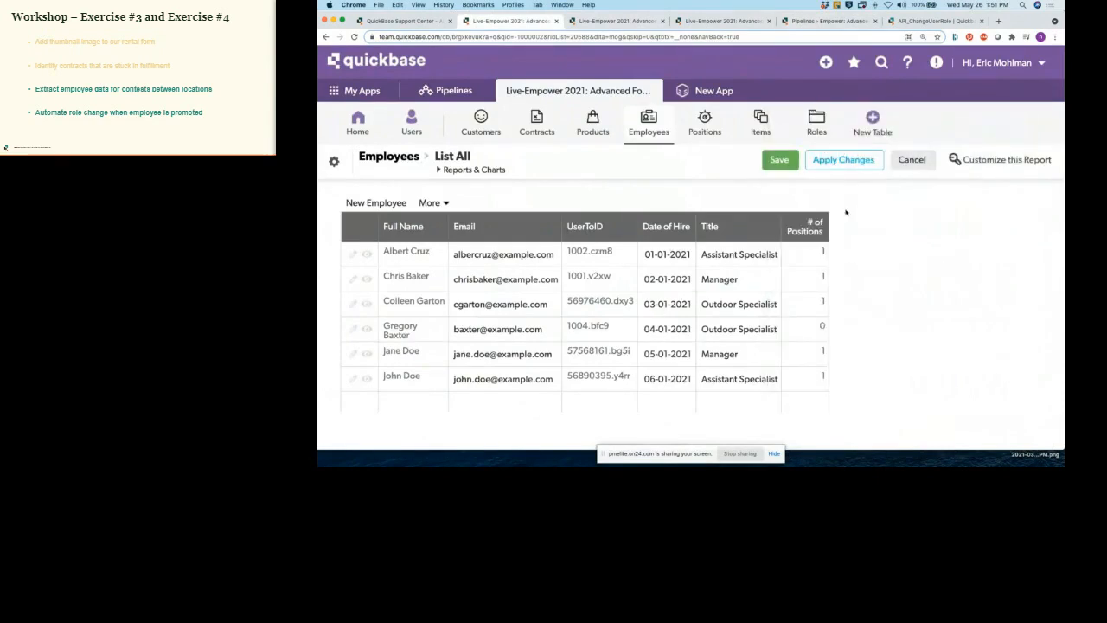
click(725, 263)
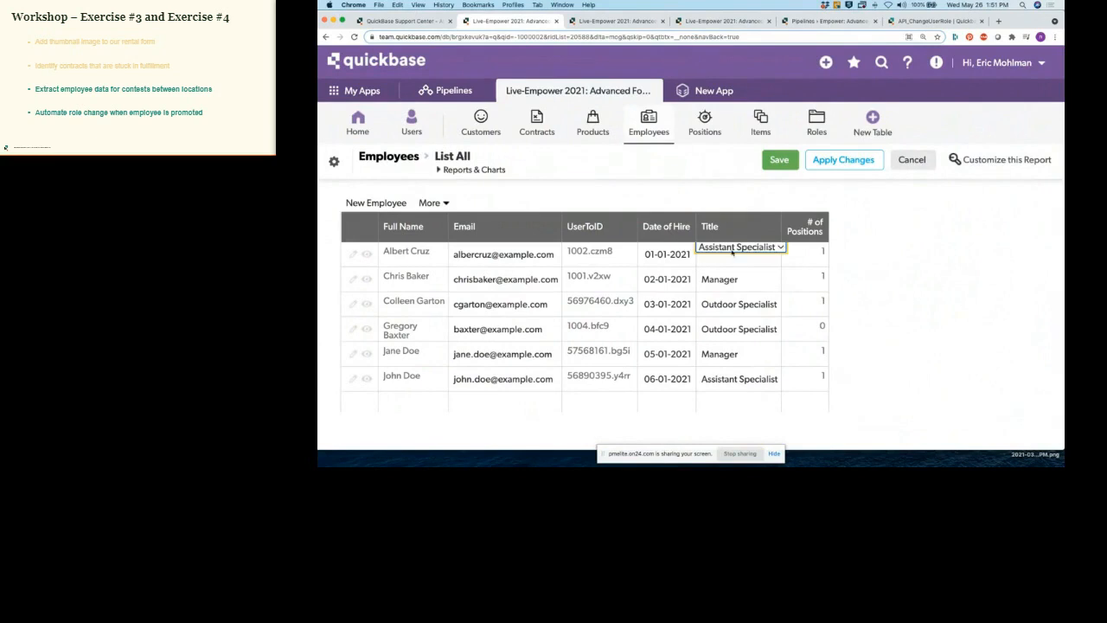
click(726, 255)
click(731, 261)
click(779, 160)
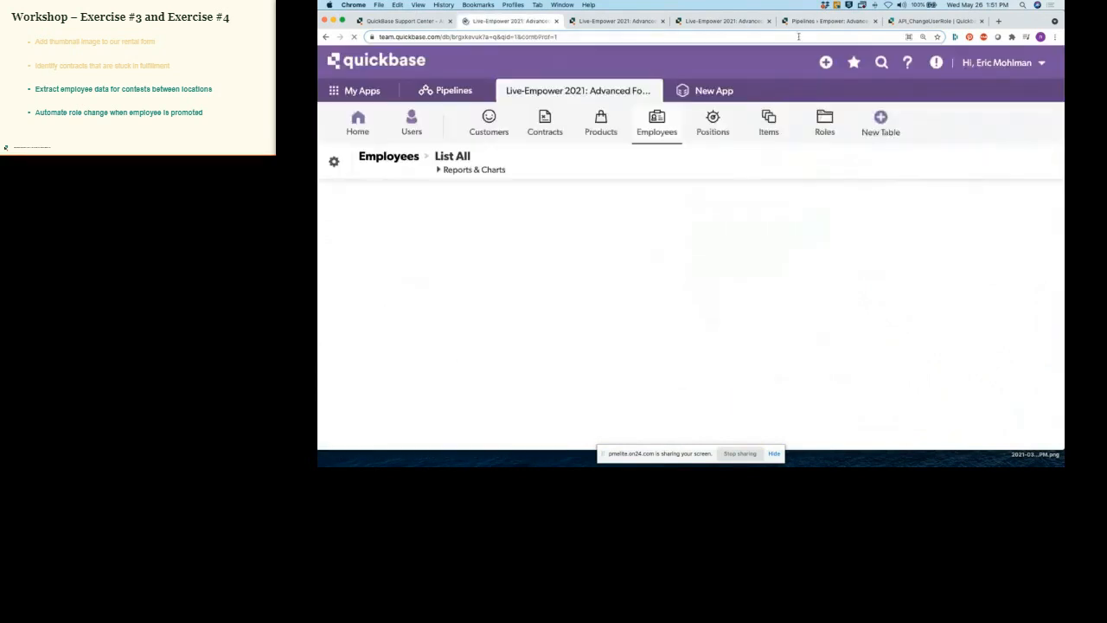
click(813, 21)
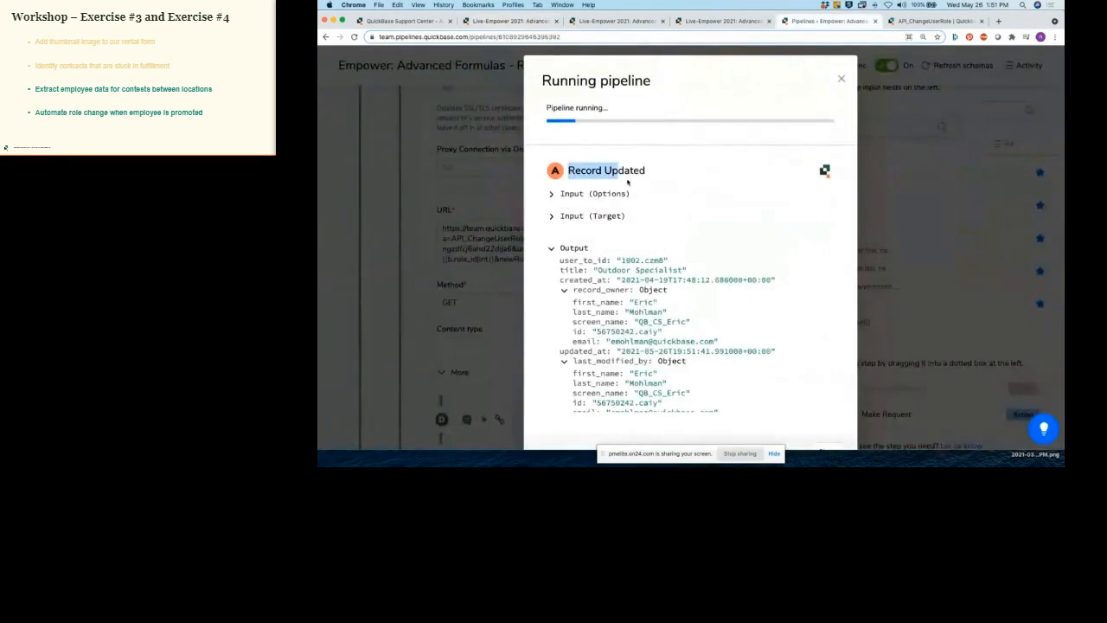
Step: Scroll the finished run's output to confirm the API_ChangeUserRole request returned status 200
scroll(658, 229, down, 4)
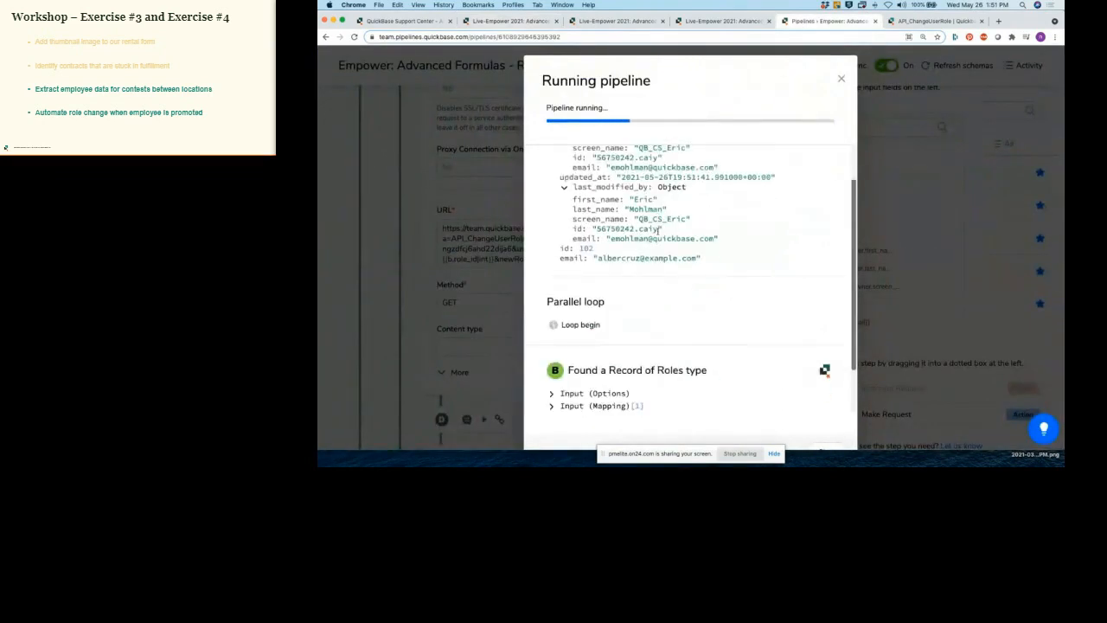
scroll(657, 229, down, 2)
drag(567, 311, 710, 309)
scroll(710, 309, down, 4)
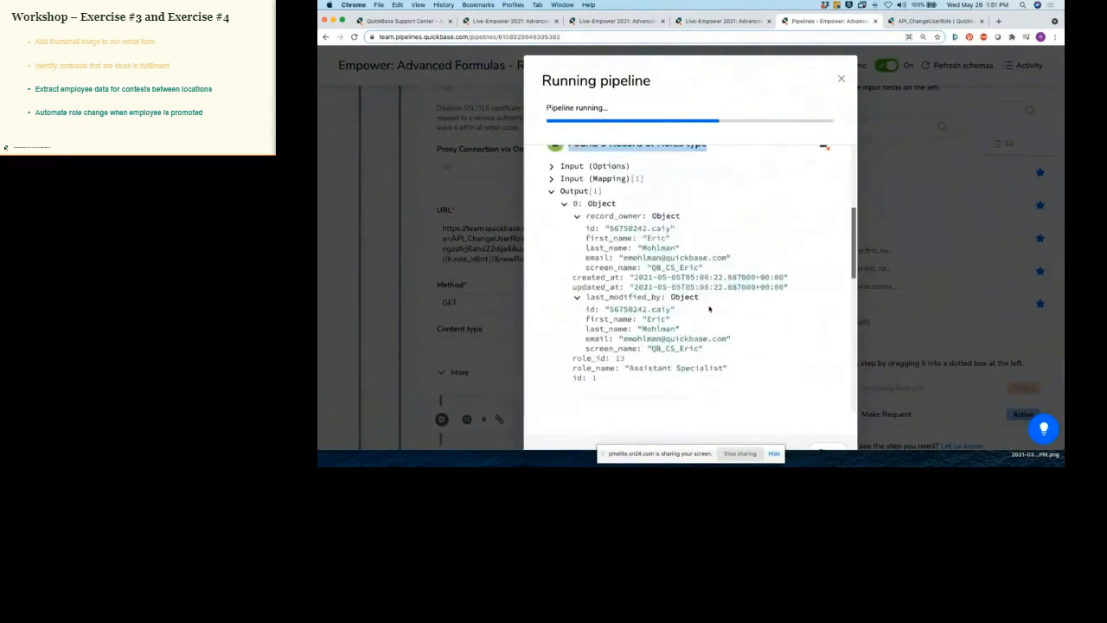
scroll(710, 309, down, 3)
drag(567, 301, 709, 299)
scroll(709, 299, down, 3)
scroll(710, 305, down, 5)
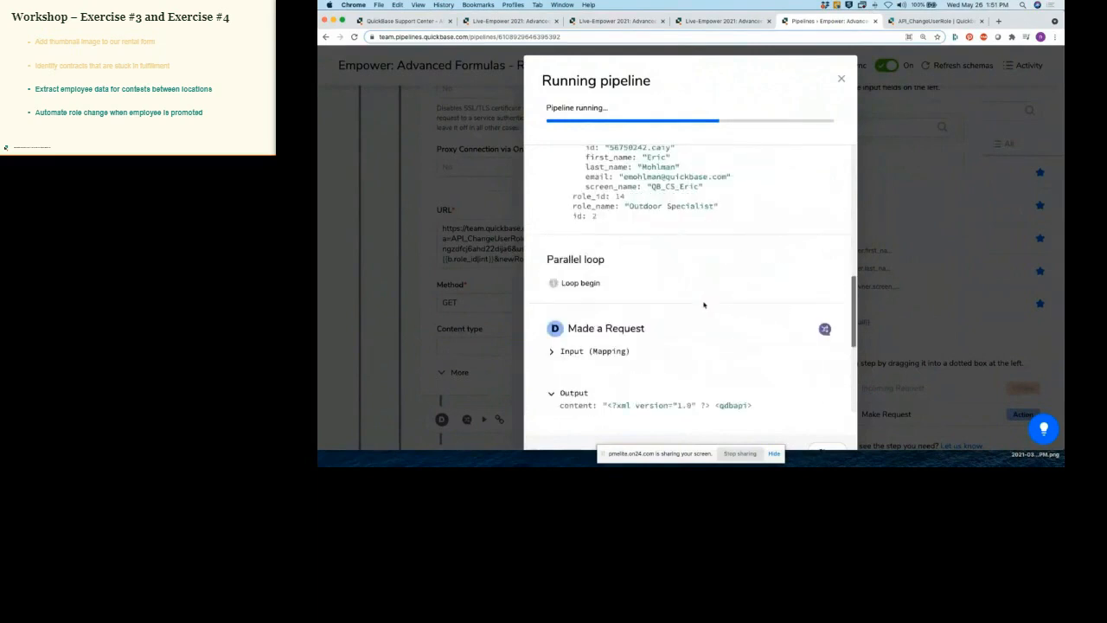
scroll(599, 335, down, 2)
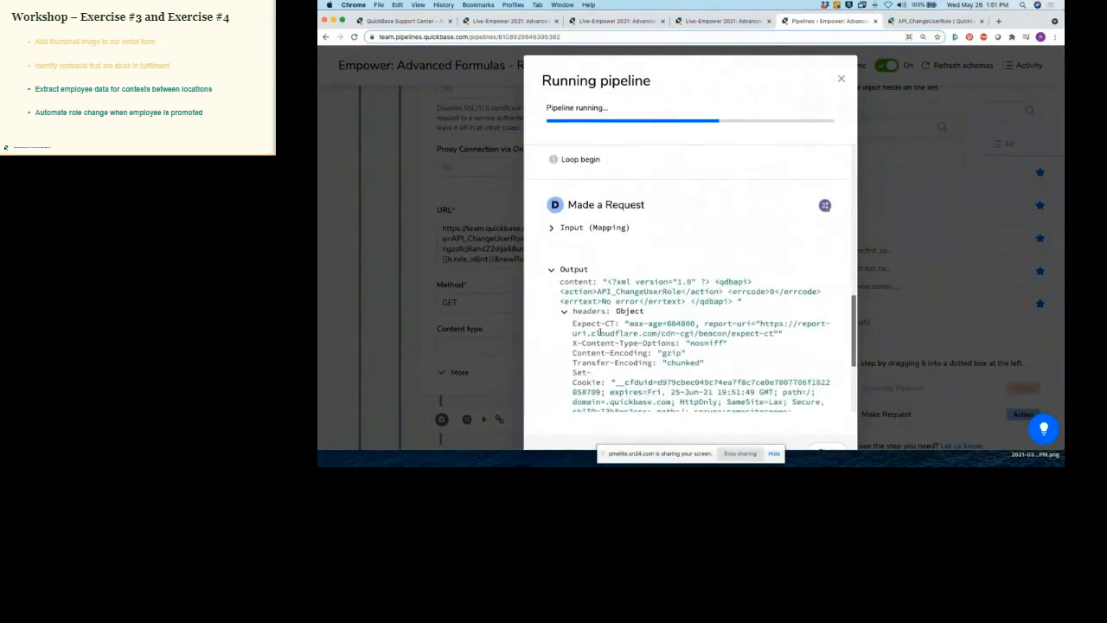
scroll(598, 333, down, 6)
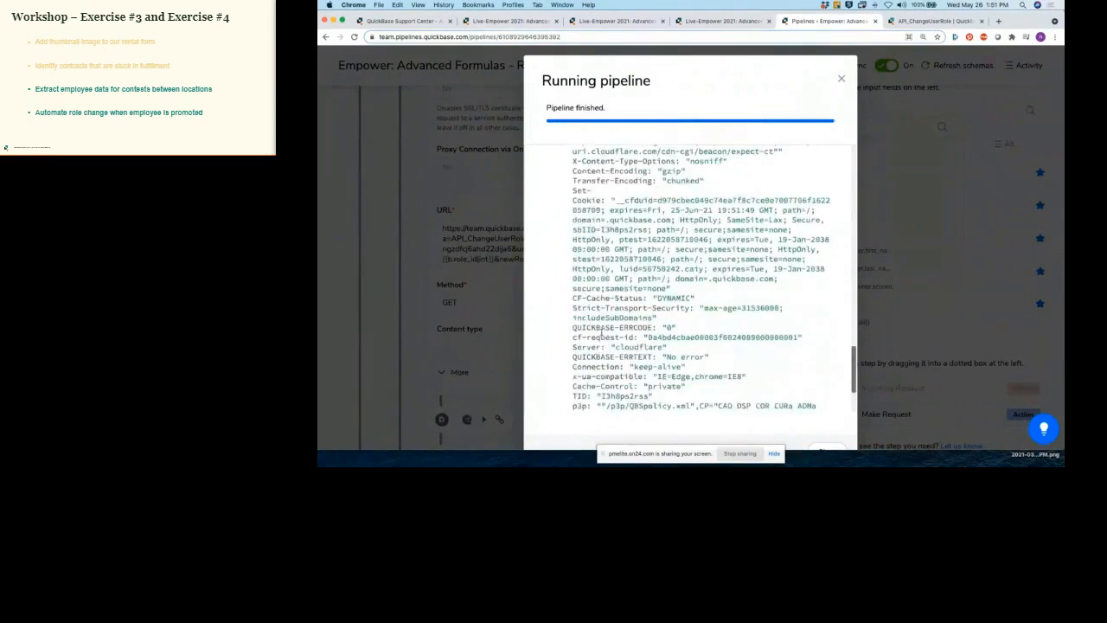
scroll(602, 331, down, 1)
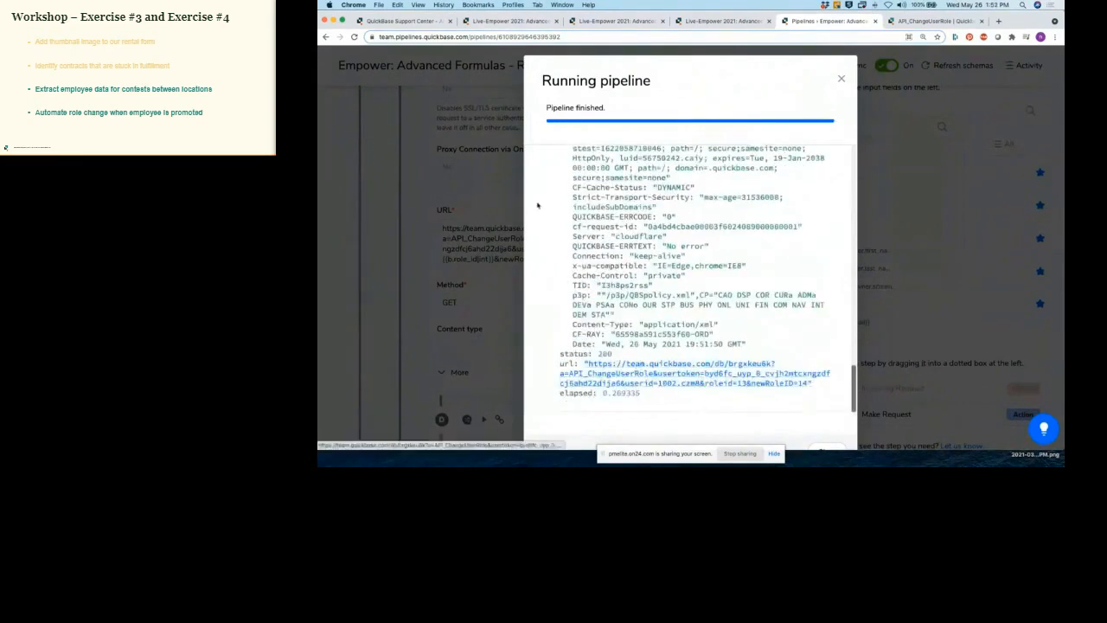
Step: Confirm in Manage Users that the updated user's role now reads Outdoor Specialist
click(535, 24)
click(593, 23)
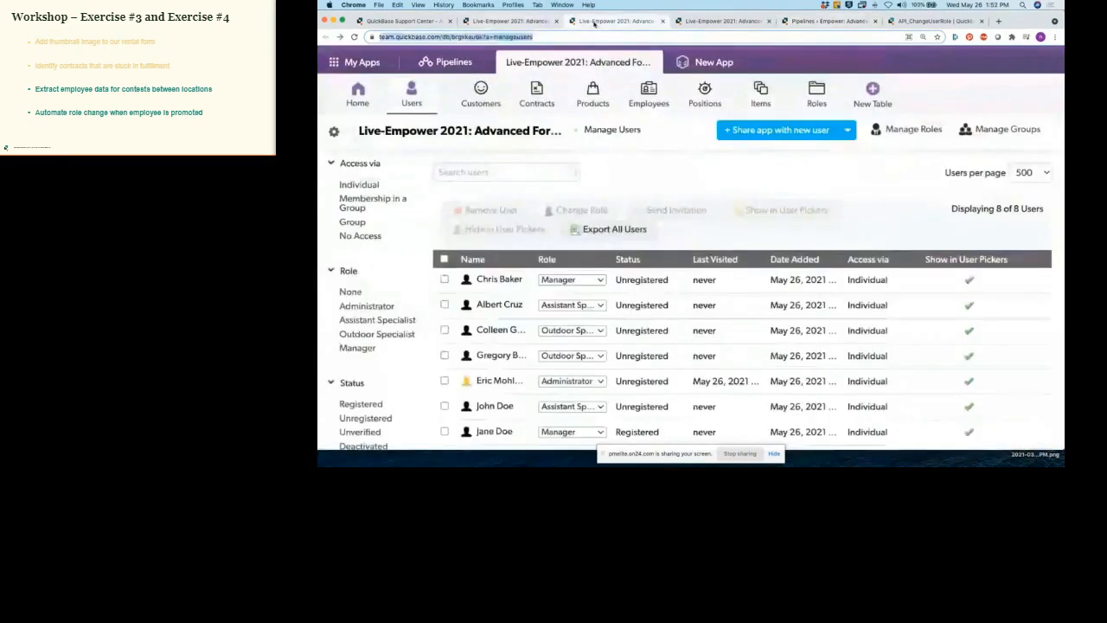
mouse_move(580, 302)
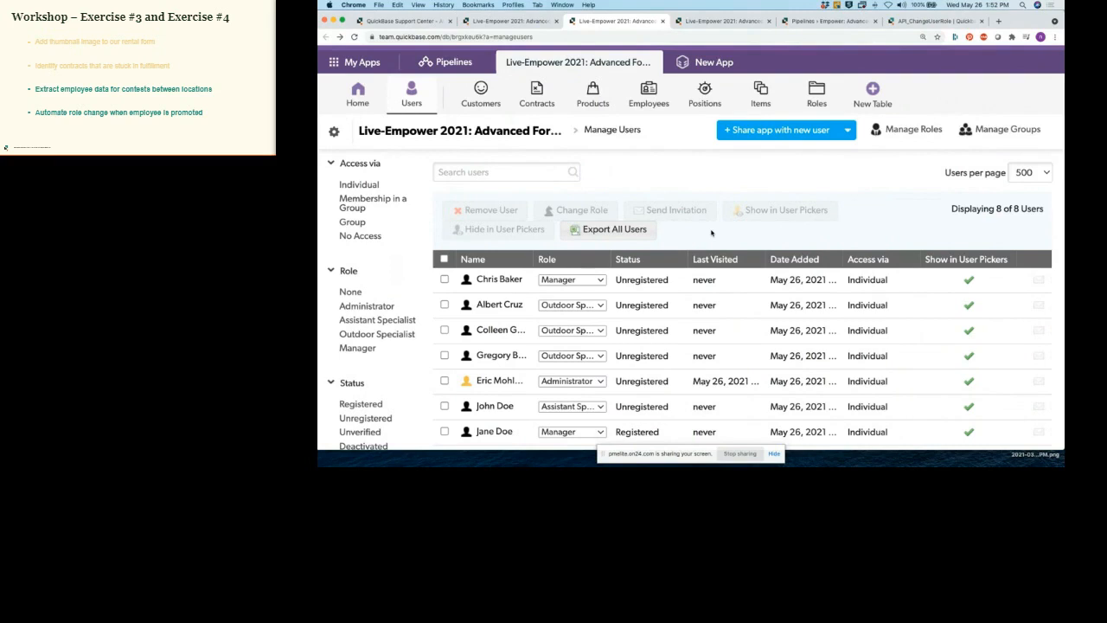
click(828, 22)
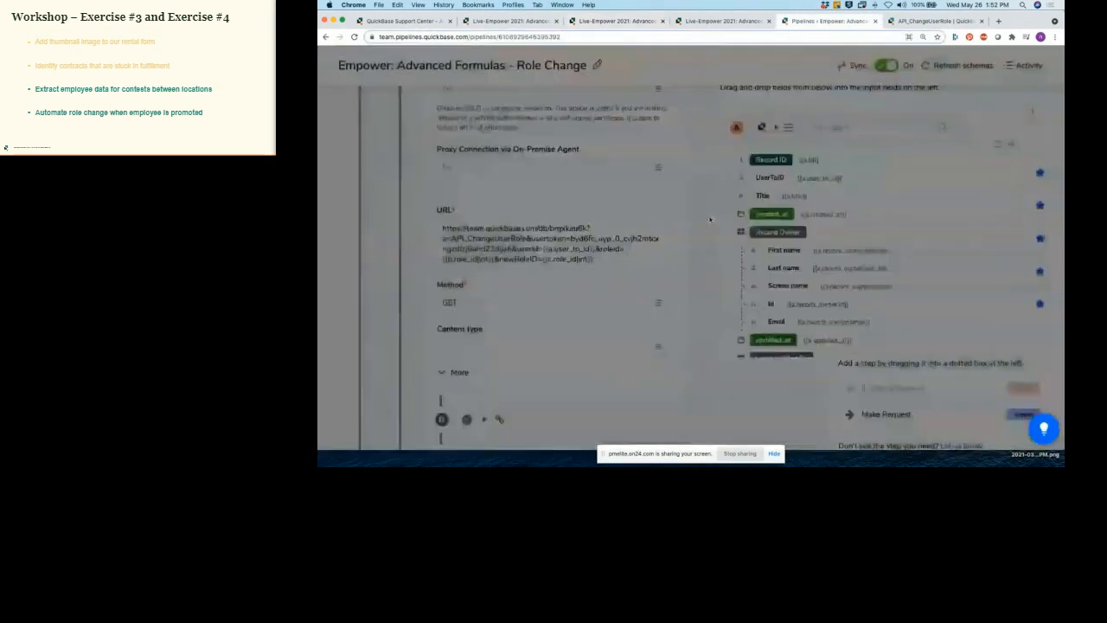
Step: Review the trigger: Employees table, fires on Title changes, passes Title, Email and UserToID
scroll(683, 220, up, 10)
scroll(681, 223, up, 8)
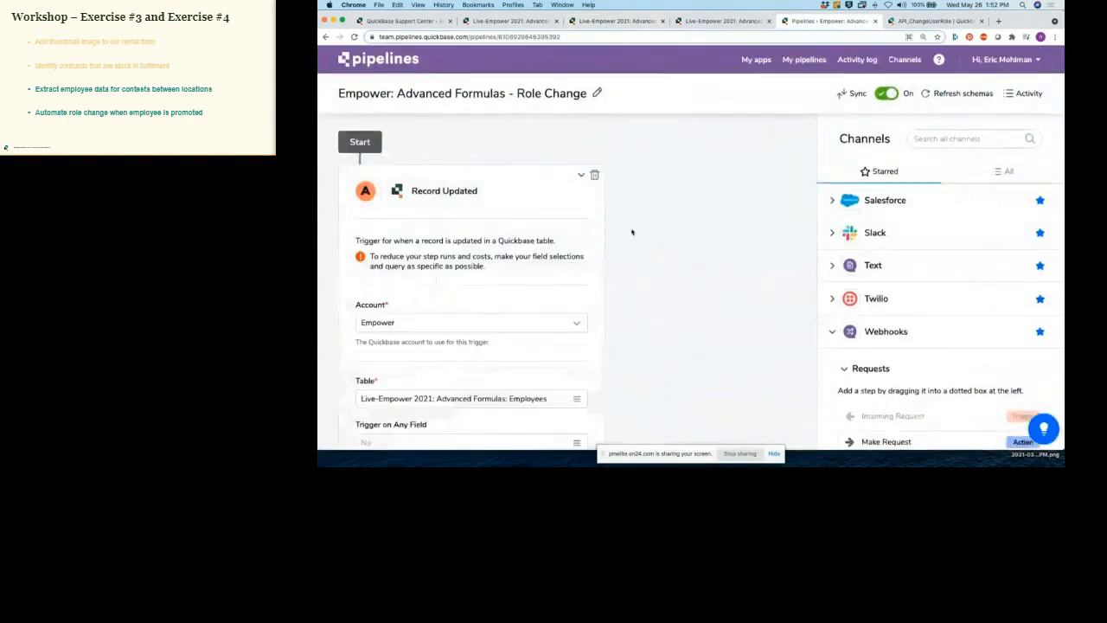
scroll(628, 242, down, 3)
scroll(597, 272, down, 2)
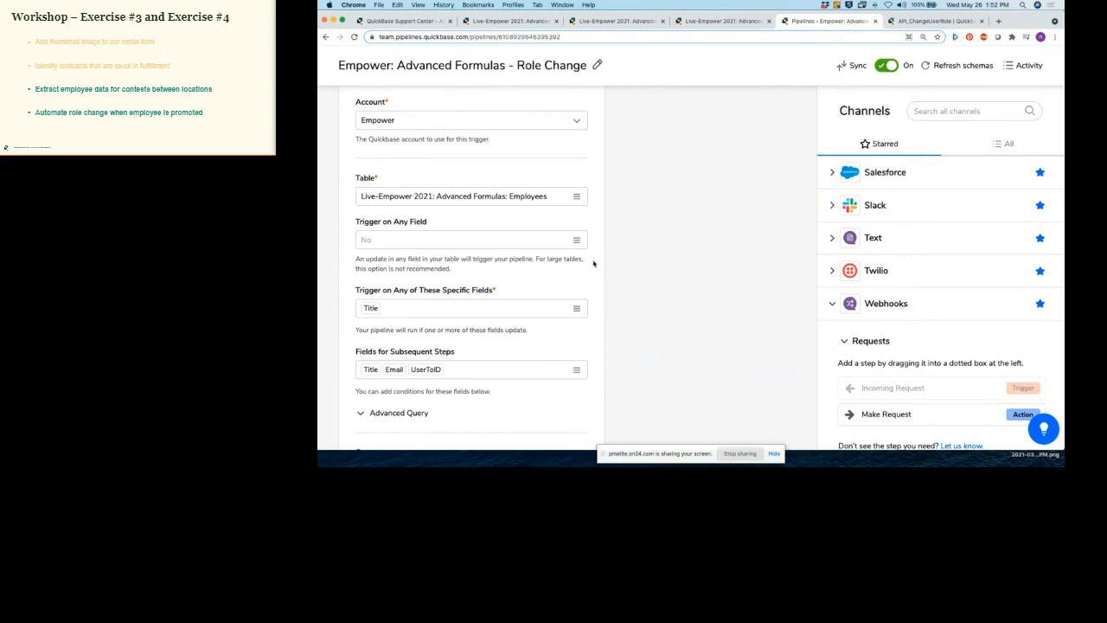
scroll(593, 263, down, 2)
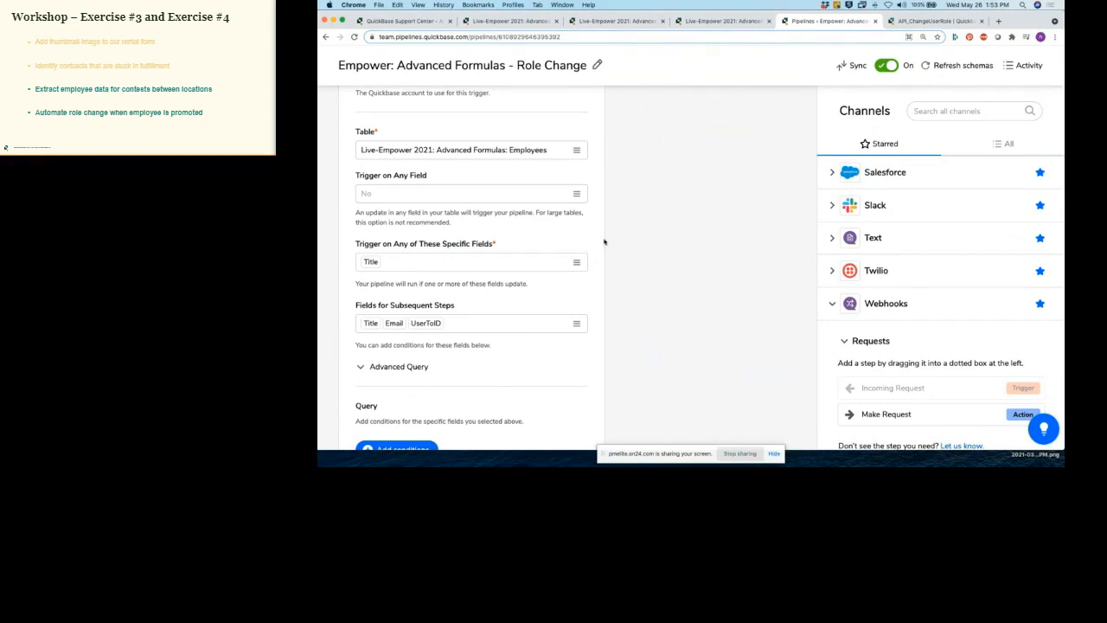
click(912, 24)
Step: Highlight the API_ChangeUserRole sample header lines, qdbapi XML request body and three-line URL alternative
scroll(637, 242, down, 1)
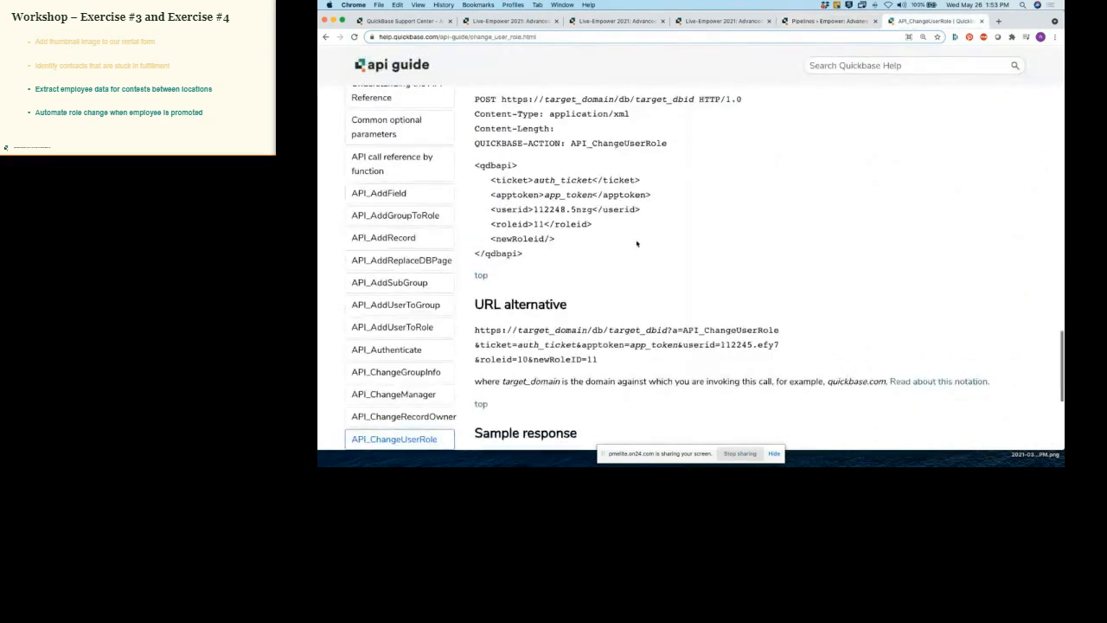
scroll(637, 242, up, 1)
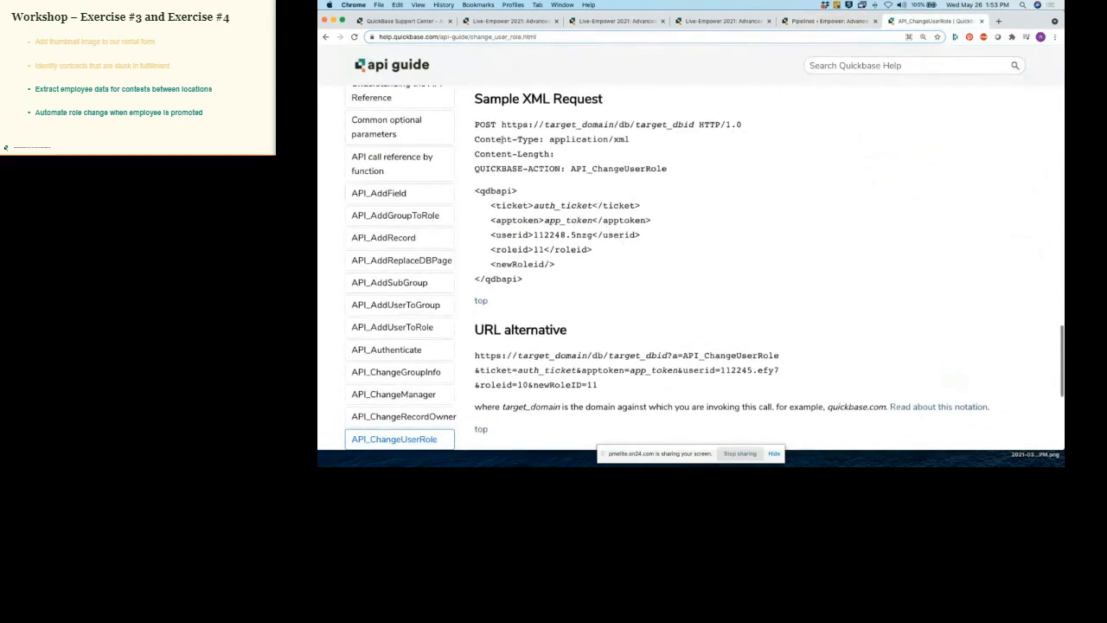
drag(475, 124, 672, 170)
drag(475, 190, 541, 279)
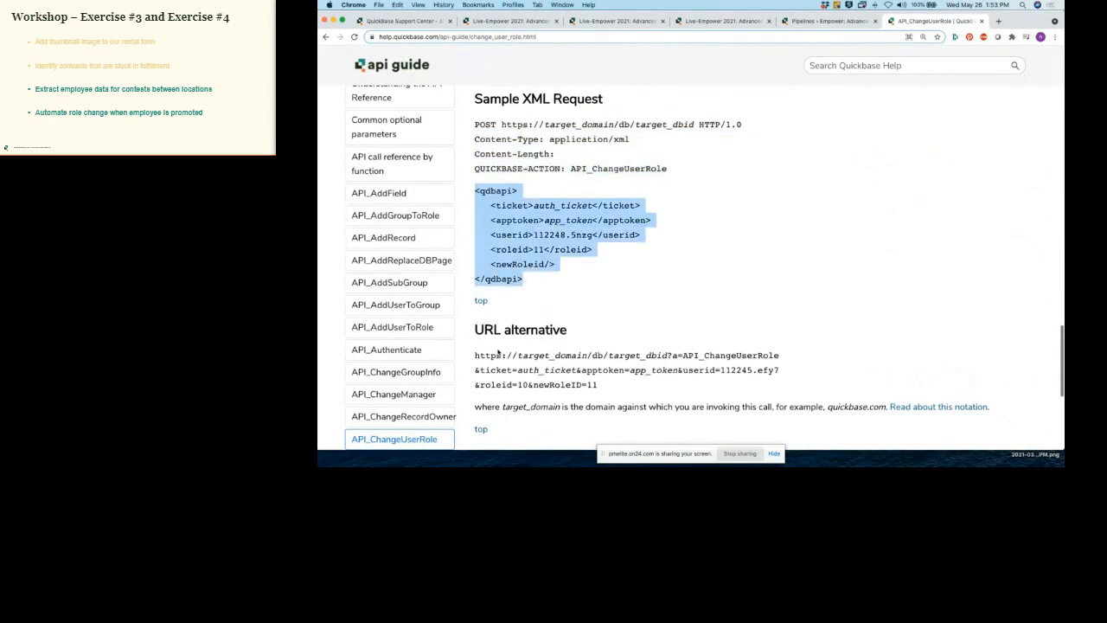
drag(475, 355, 605, 391)
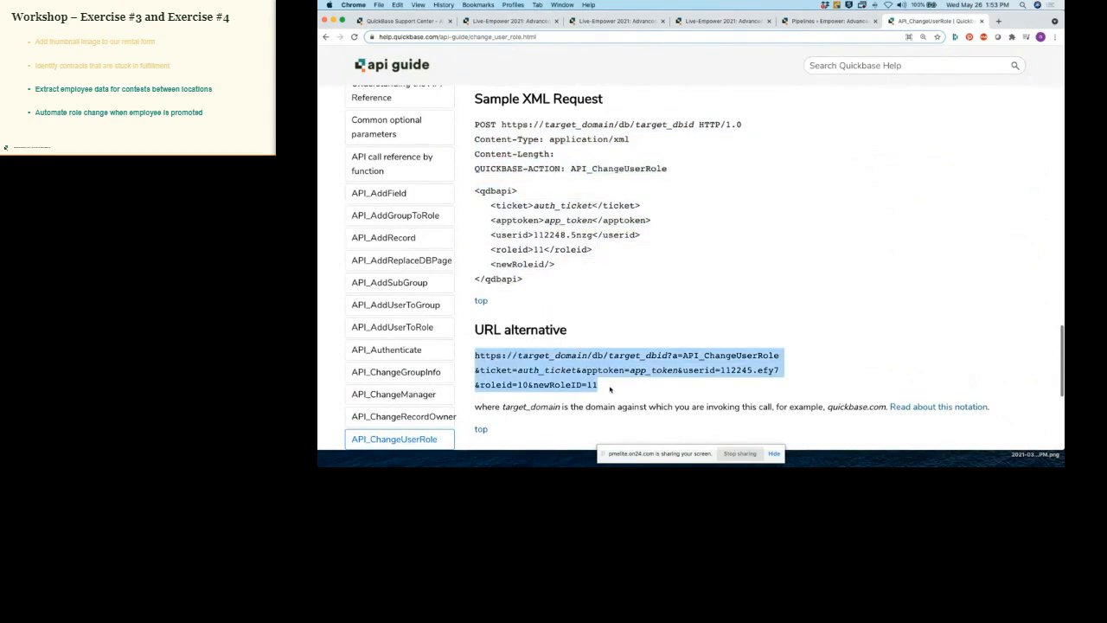
Step: Clear the selection and return to the Role Change pipeline
scroll(609, 389, up, 1)
click(610, 388)
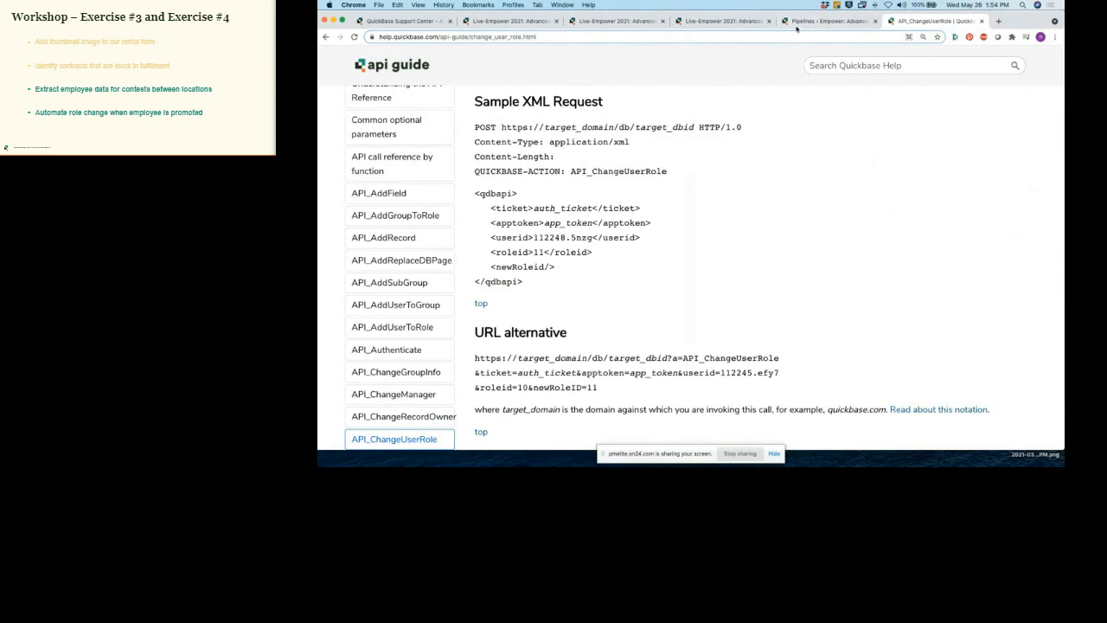
click(826, 20)
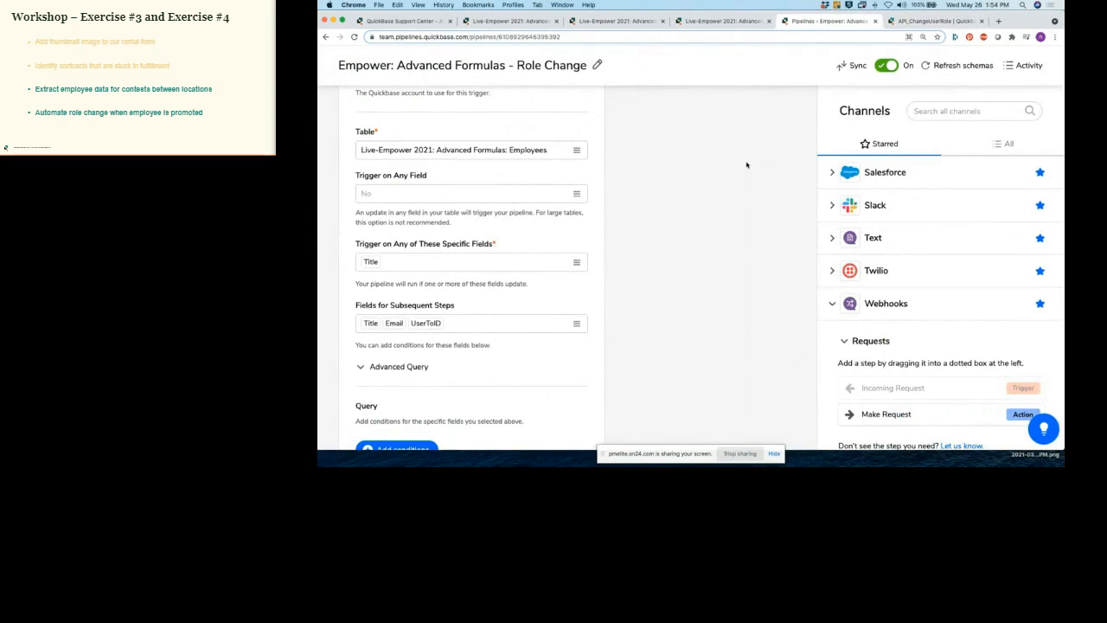
Step: Expand the first Search Records step to review its Roles query: Role Name equals previous Title, limit one
scroll(696, 201, down, 7)
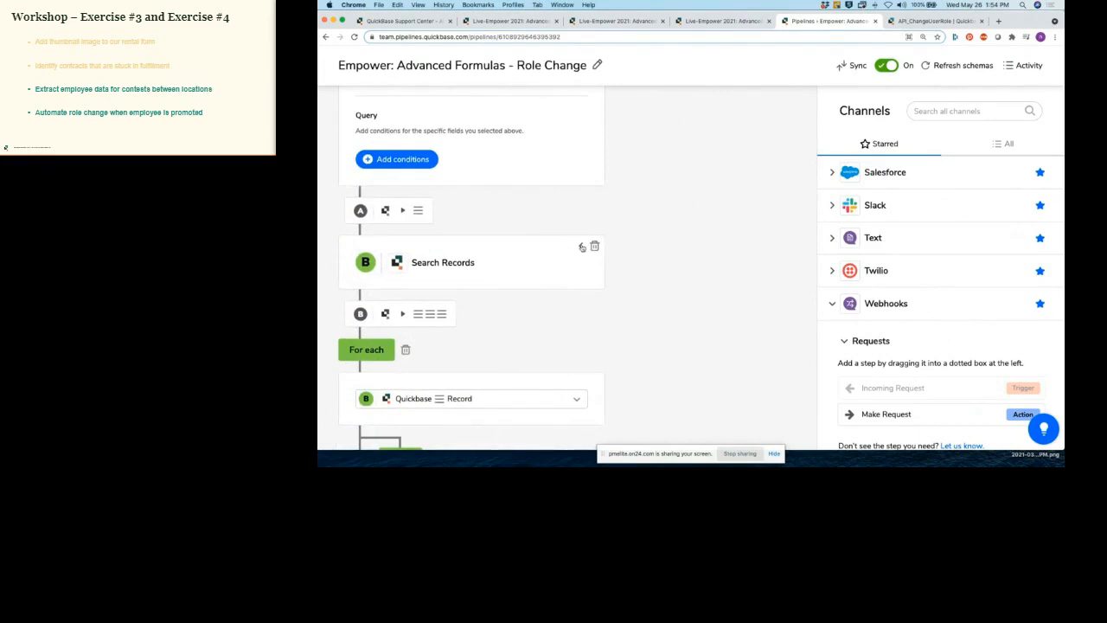
click(582, 247)
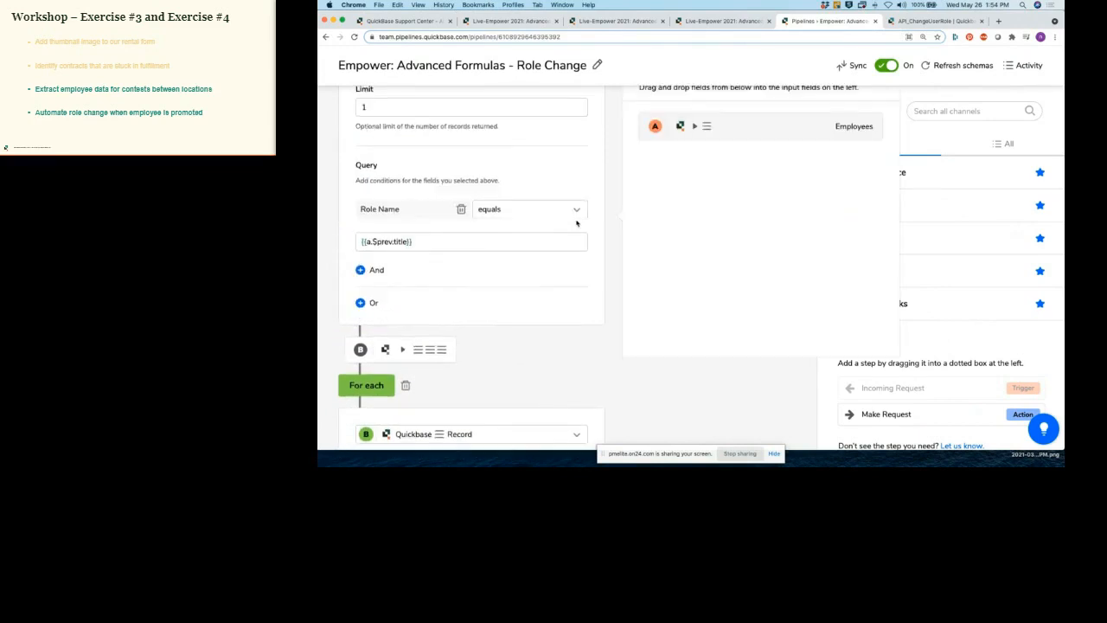
scroll(578, 224, up, 1)
scroll(578, 224, up, 3)
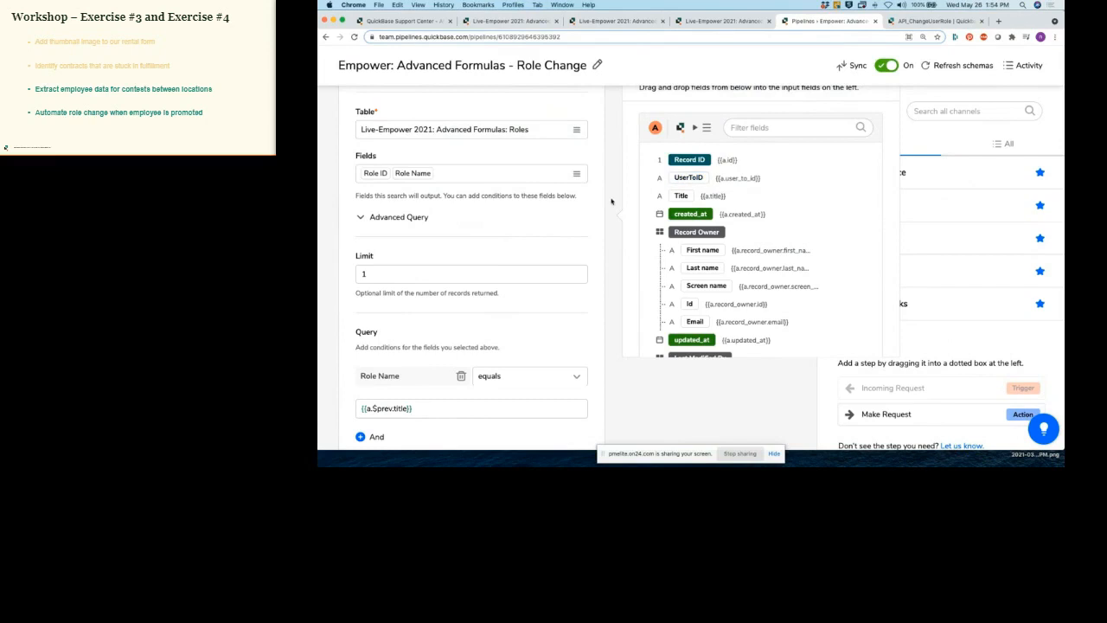
drag(683, 179, 608, 195)
Step: Inspect the Make Request step's GET API_ChangeUserRole URL with userid, roleid and newRoleID, leaving it unchanged
scroll(606, 198, down, 8)
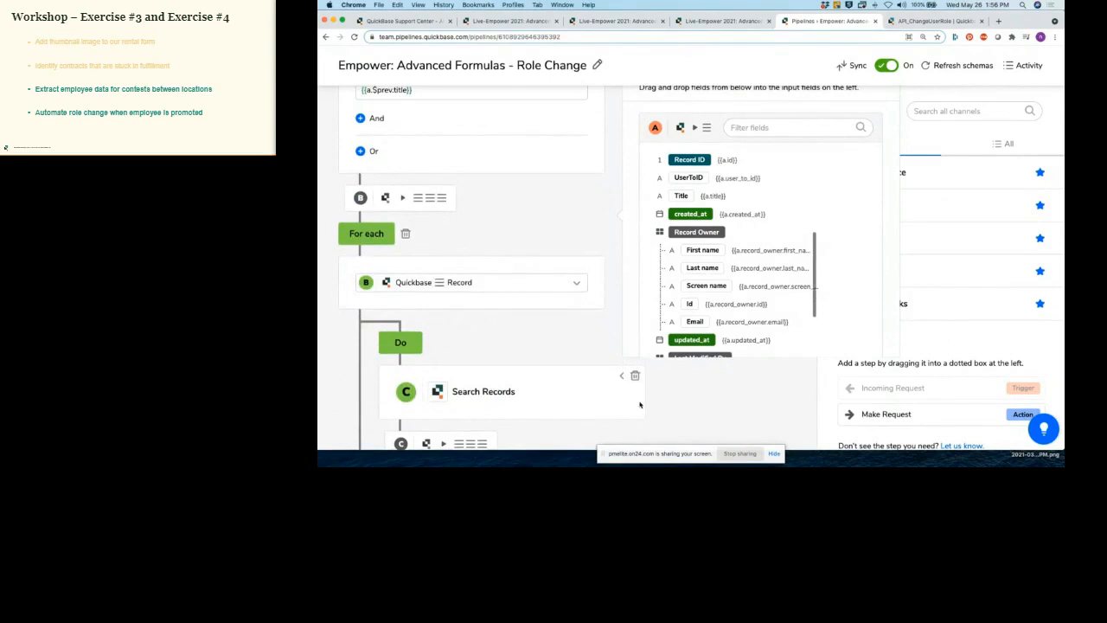
scroll(609, 400, down, 5)
scroll(609, 399, up, 3)
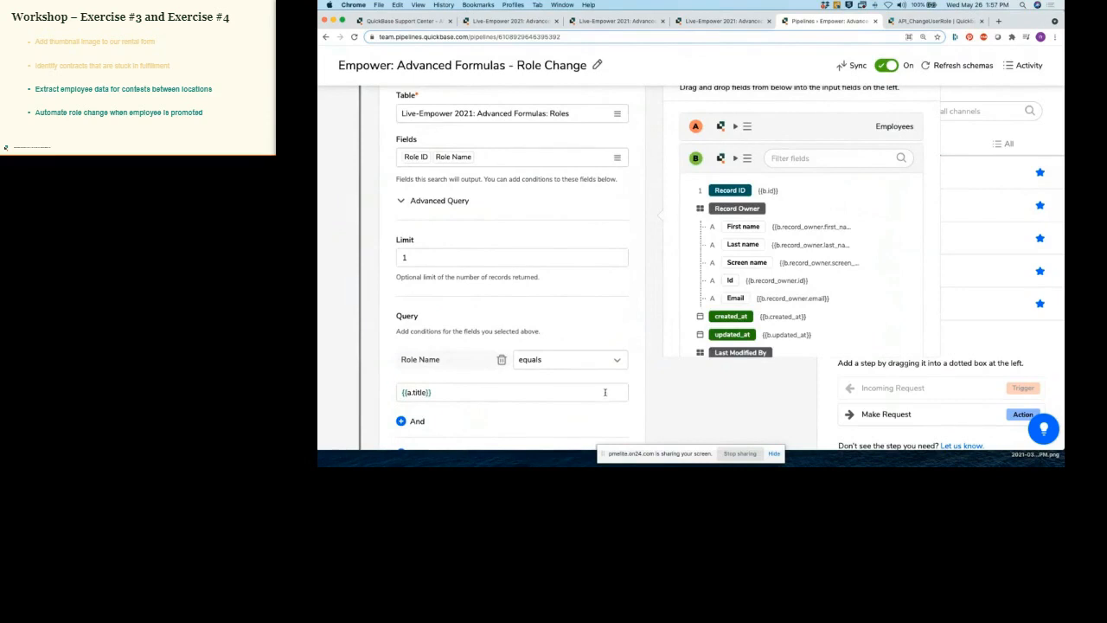
scroll(611, 390, down, 5)
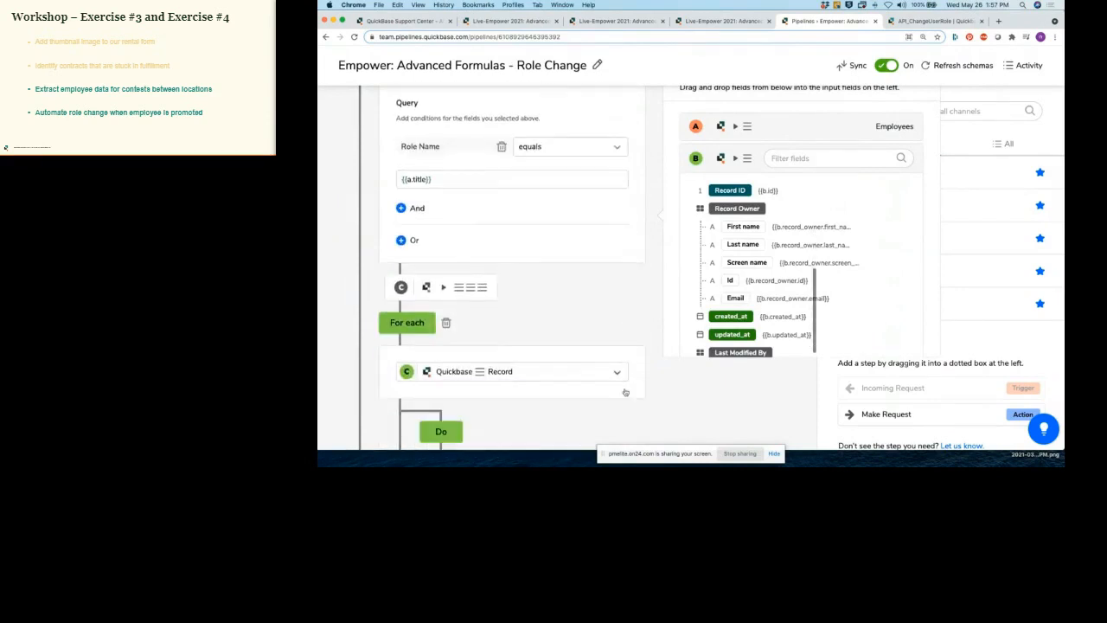
scroll(627, 391, down, 2)
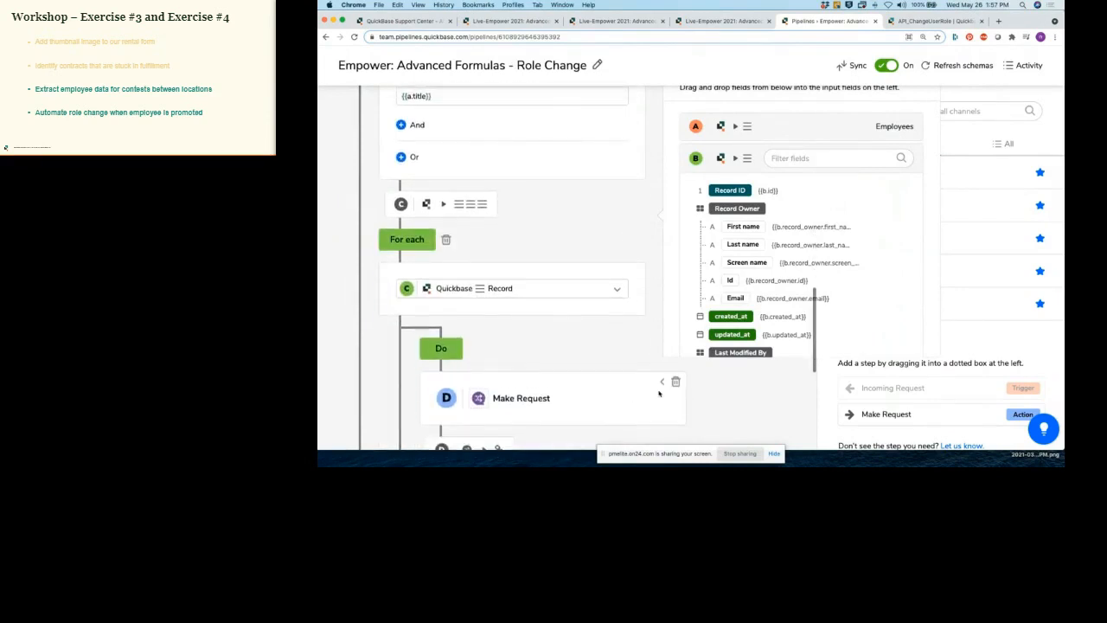
click(663, 383)
scroll(623, 364, down, 3)
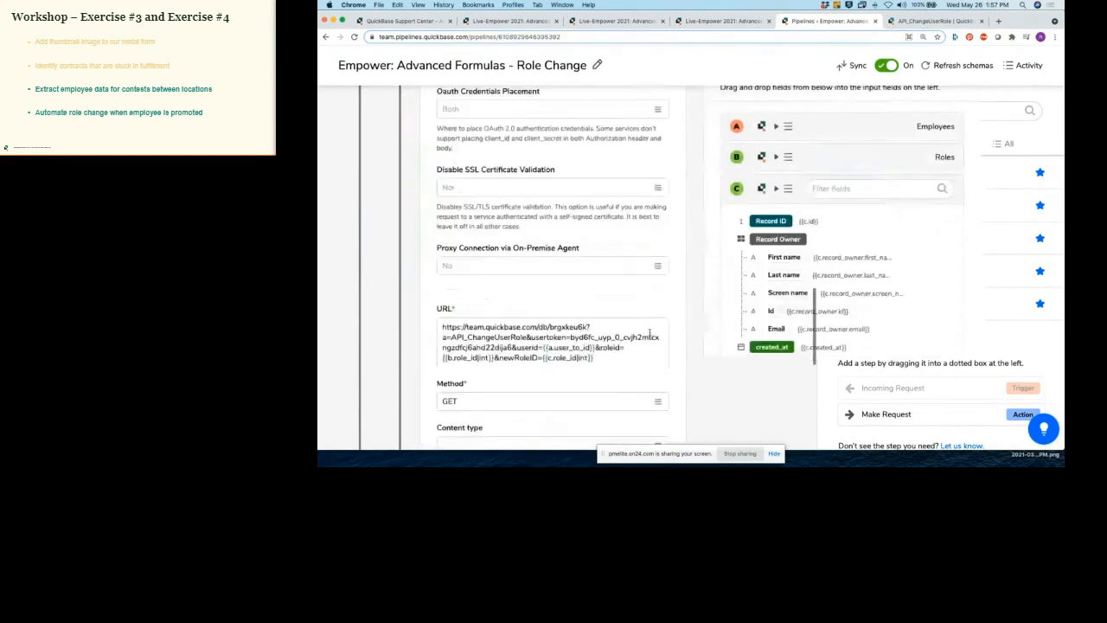
triple_click(608, 354)
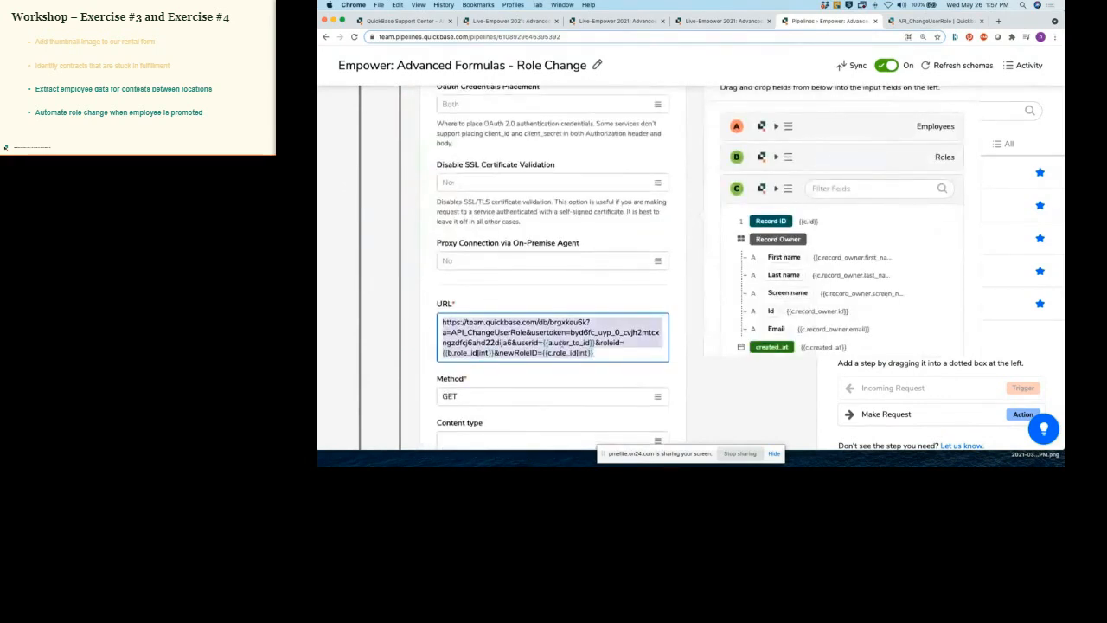
click(674, 353)
click(676, 352)
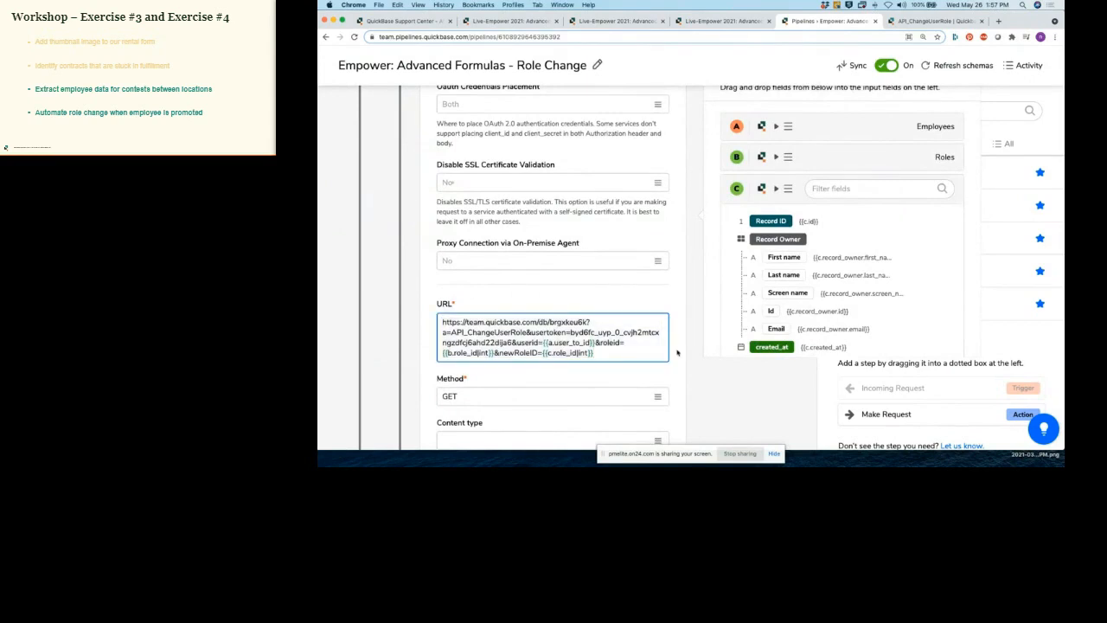
click(678, 352)
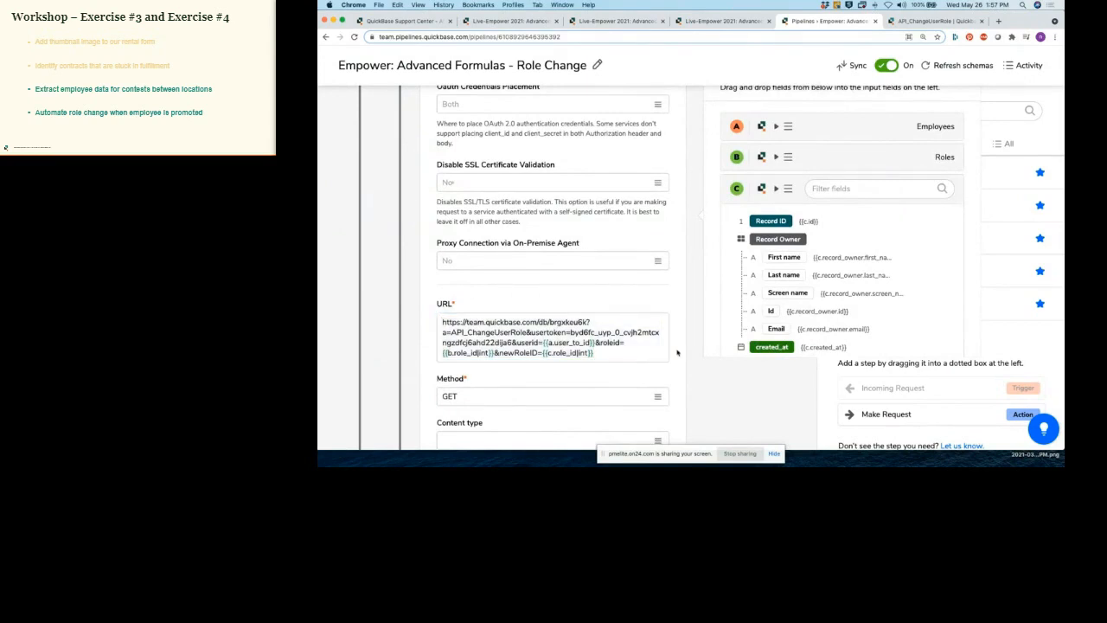